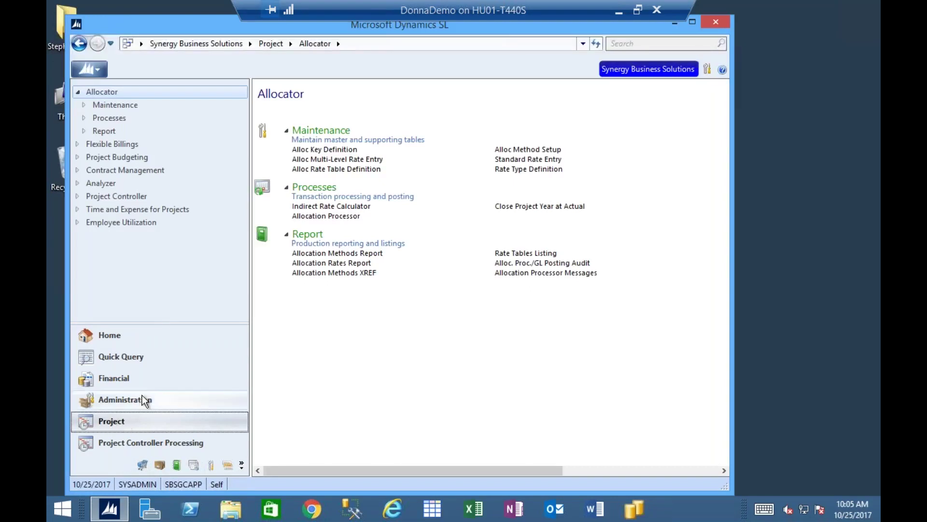
# Open Project Maintenance in the Project Controller module and load project RV-0002
pyautogui.click(126, 198)
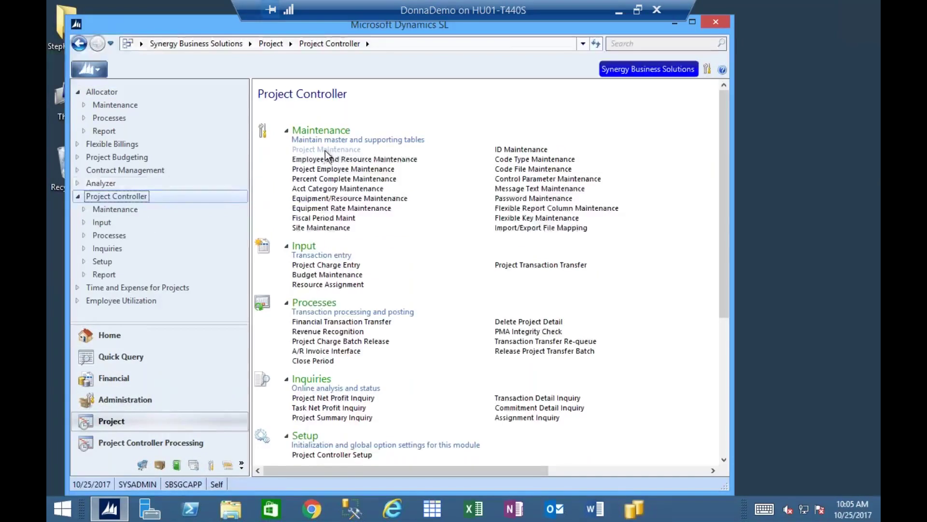
pyautogui.click(325, 150)
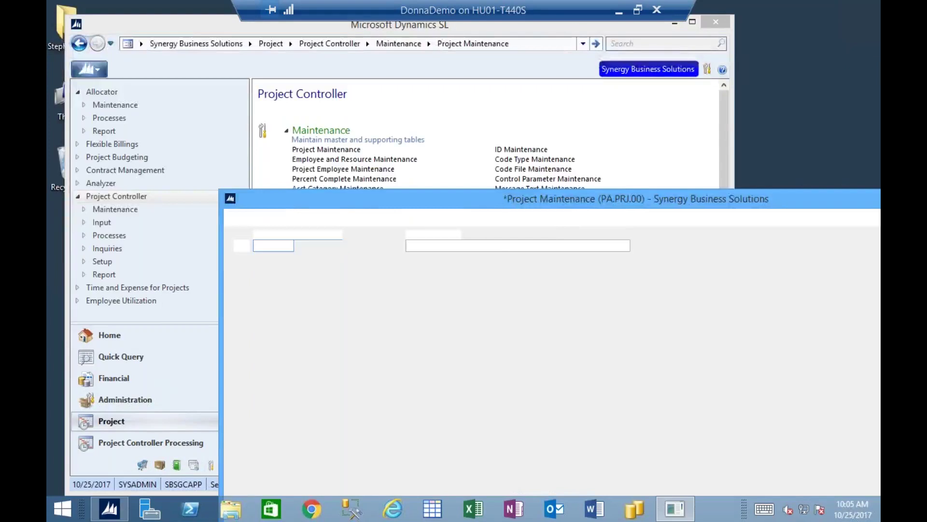
pyautogui.write('RV-0002')
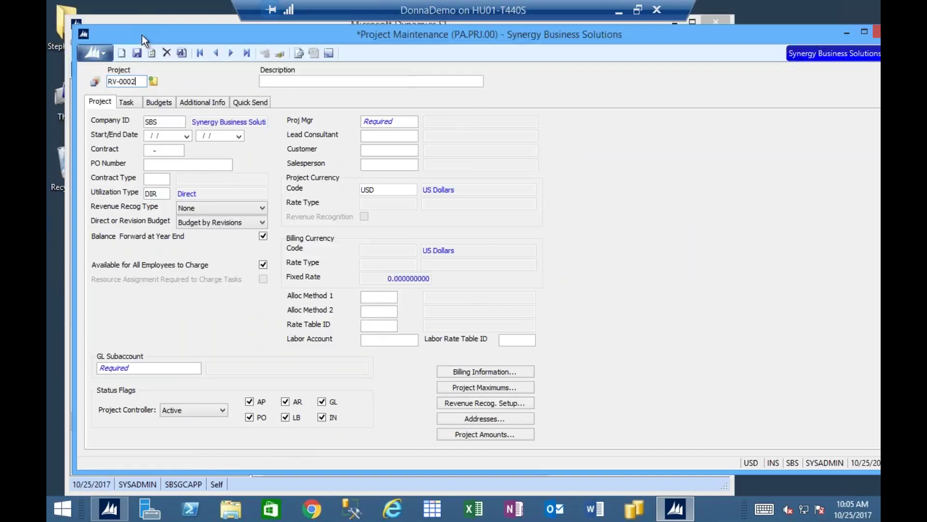
pyautogui.press('Tab')
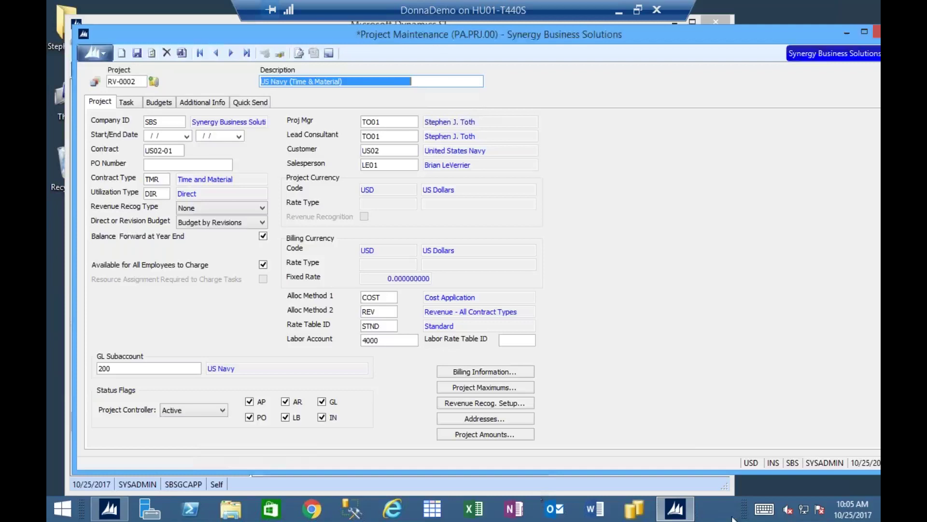
# View the project's billing information from Project Maintenance, close it and minimize the project window
pyautogui.click(471, 372)
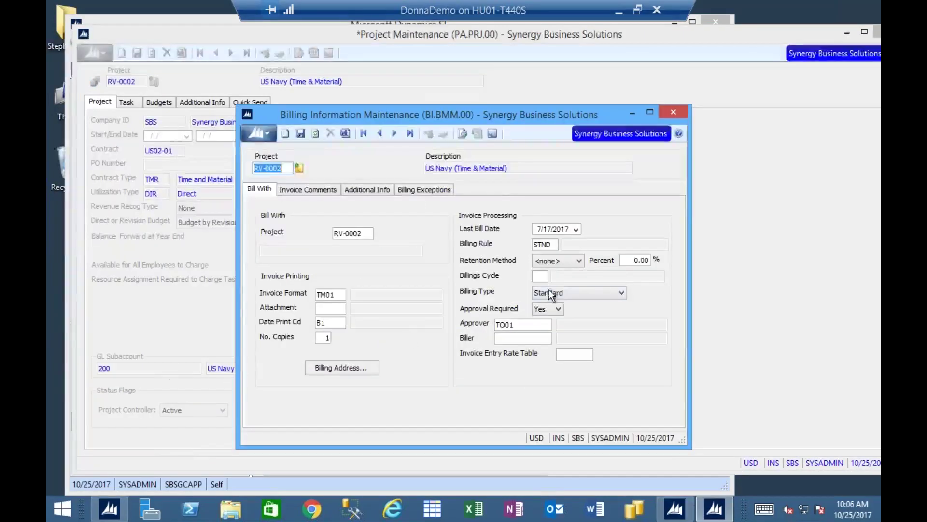
pyautogui.click(673, 112)
pyautogui.click(846, 33)
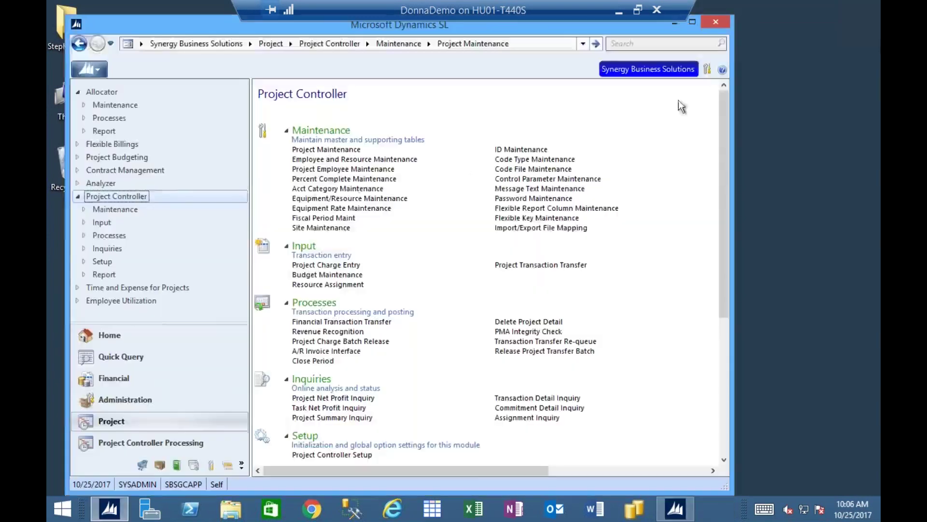
# Open Billing Information Maintenance in the Flexible Billings module and load project RV-0002
pyautogui.click(116, 146)
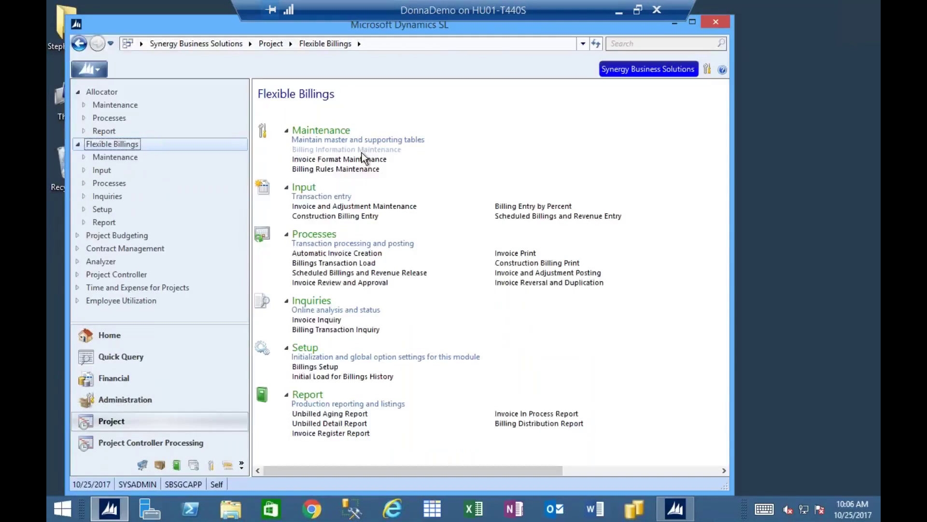
pyautogui.click(362, 150)
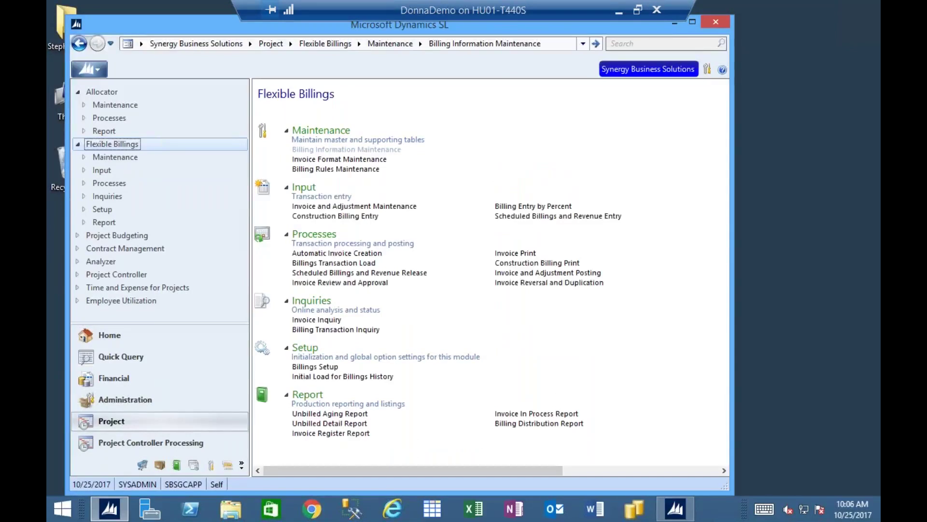
pyautogui.write('RV-0002')
pyautogui.press('Tab')
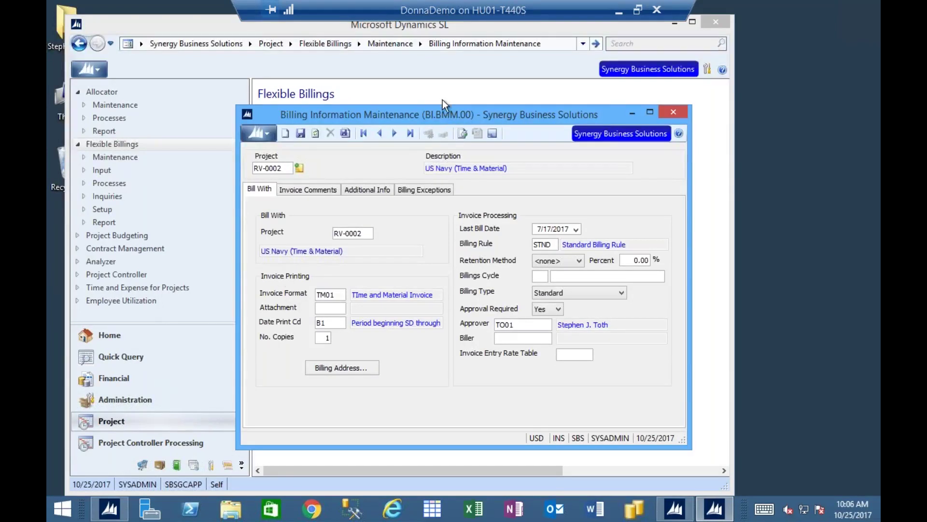
pyautogui.moveTo(306, 111); pyautogui.dragTo(308, 84)
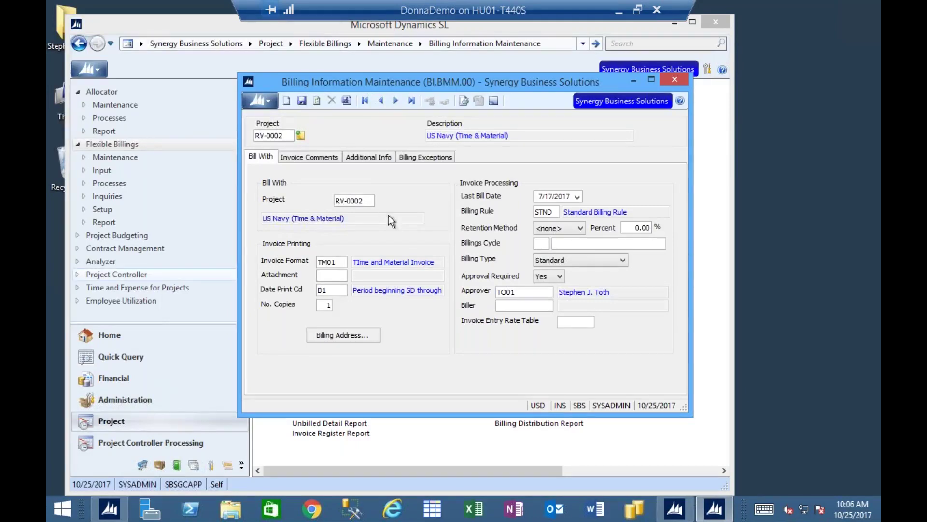
# Choose RV-0014 as the Bill With project from the billing projects lookup
pyautogui.click(355, 200)
pyautogui.press('F3')
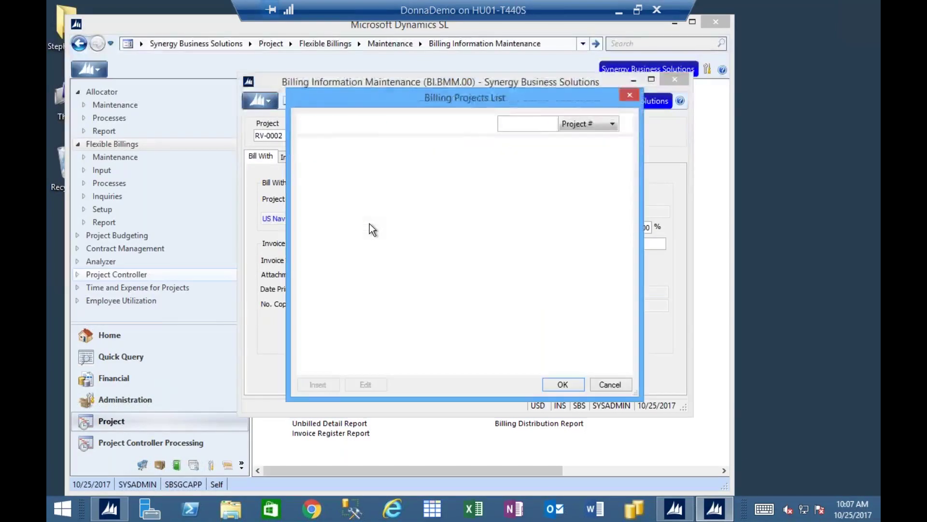
pyautogui.doubleClick(394, 332)
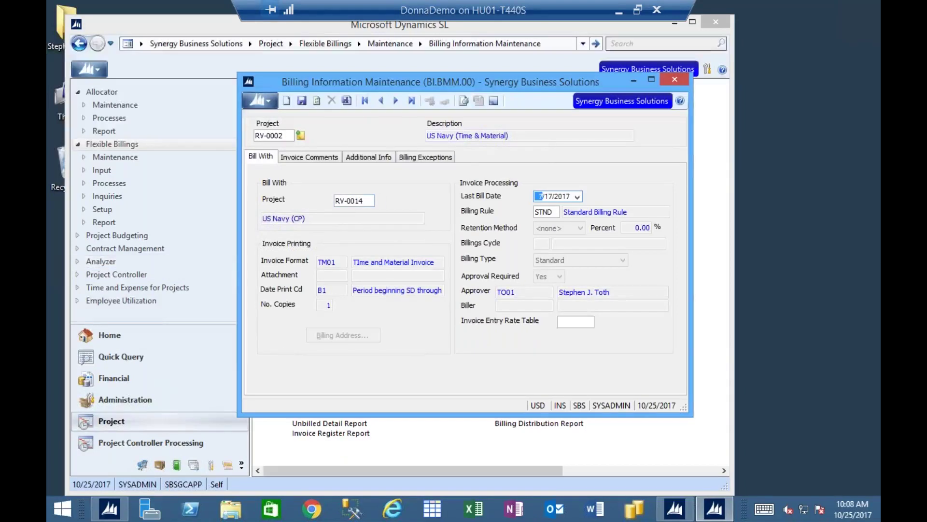
# Set the Bill With project back to RV-0002
pyautogui.click(343, 206)
pyautogui.write('RV-0002')
pyautogui.press('Tab')
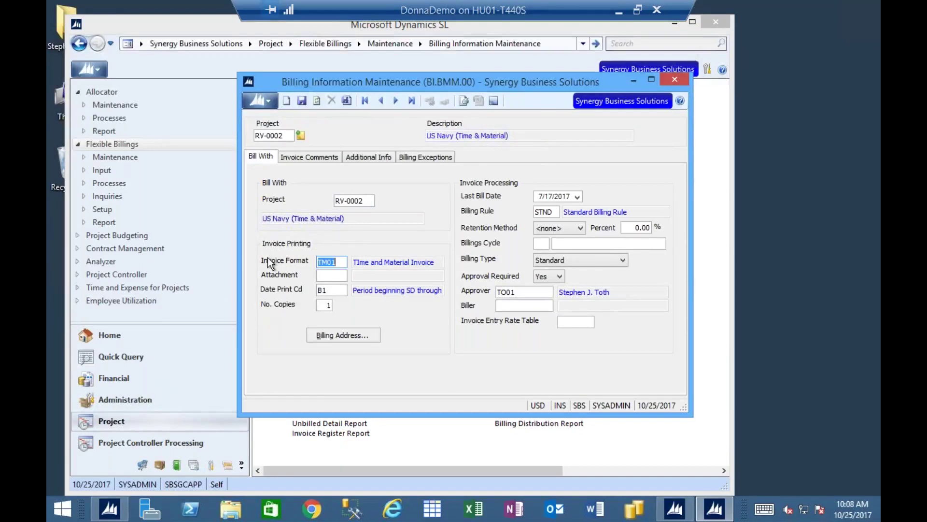
# Review the available invoice format codes and select TM01, Time and Material Invoice, as the invoice format
pyautogui.doubleClick(333, 262)
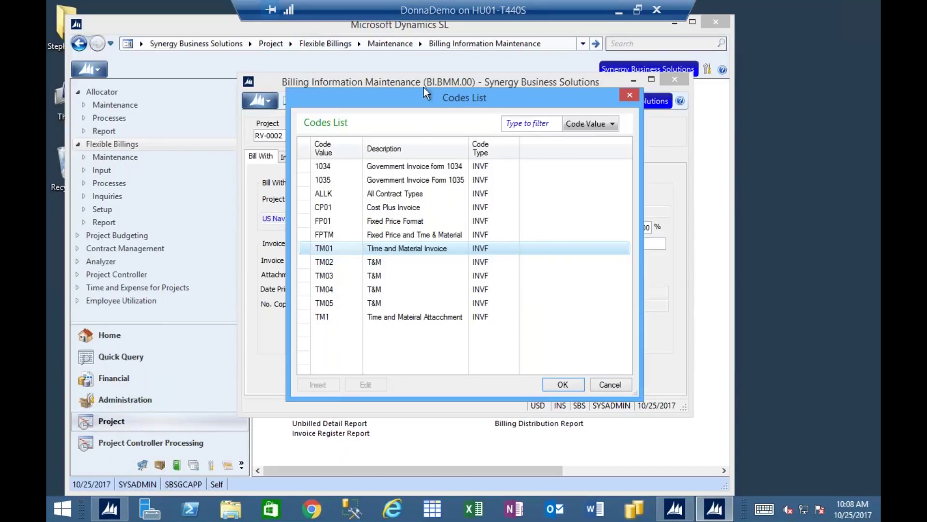
pyautogui.moveTo(424, 97); pyautogui.dragTo(480, 101)
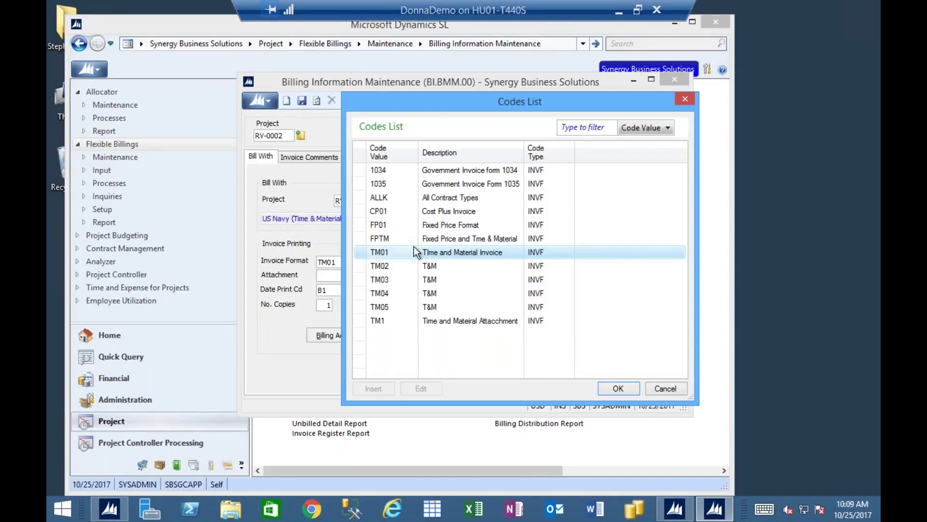
pyautogui.click(618, 388)
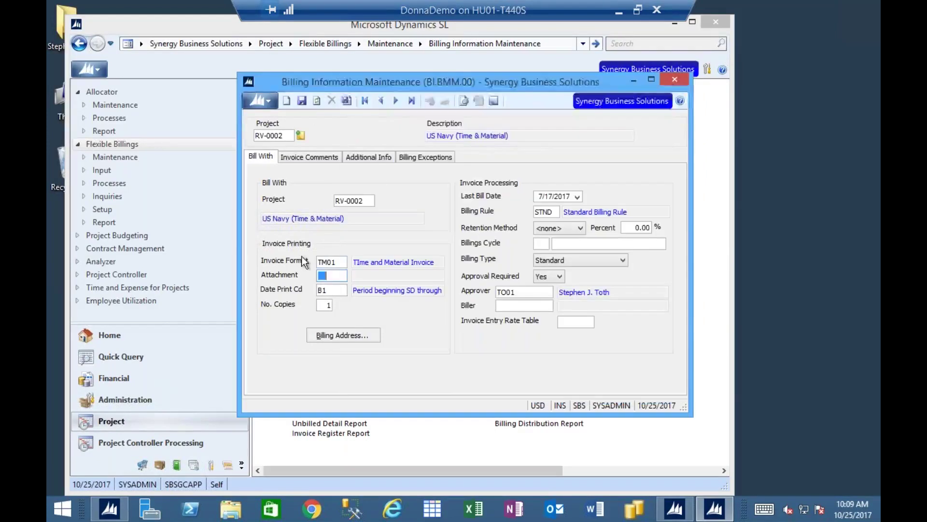
pyautogui.click(333, 262)
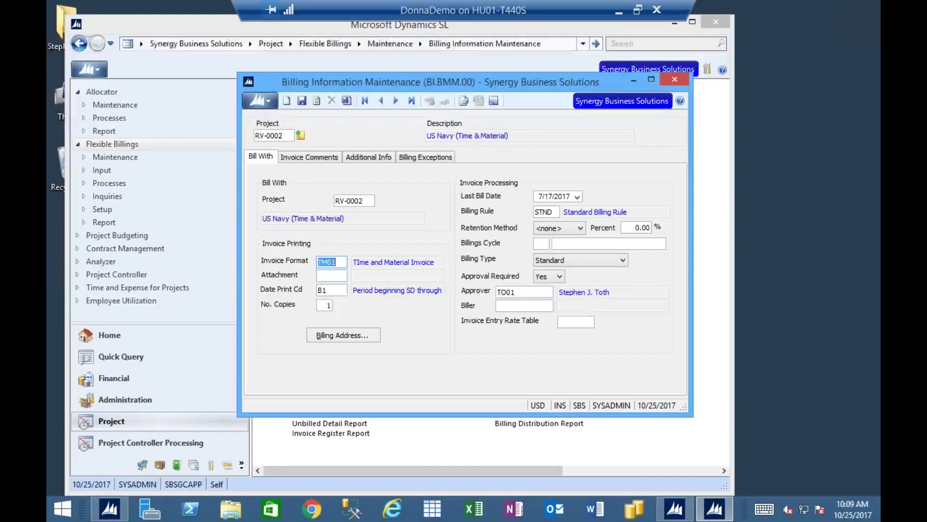
# Choose TM1, the time and material attachment, as the invoice attachment from the codes lookup
pyautogui.click(332, 276)
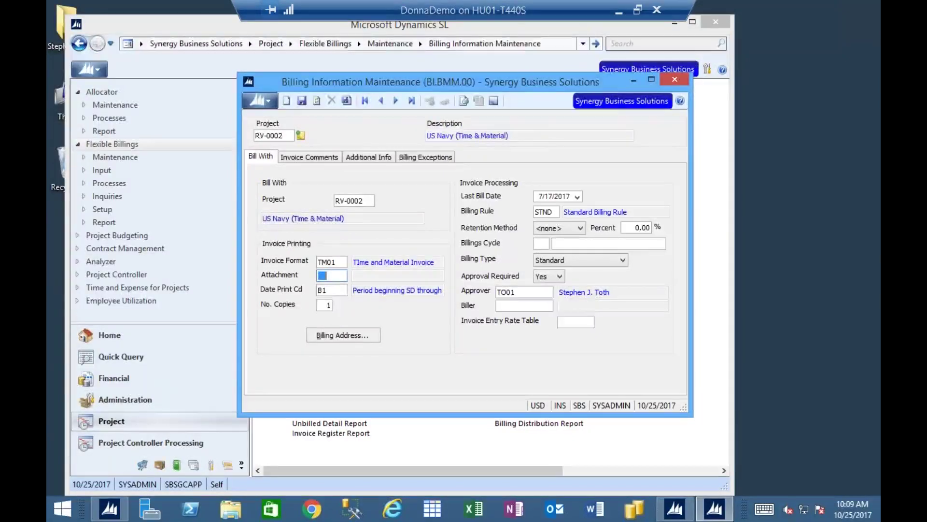
pyautogui.press('F3')
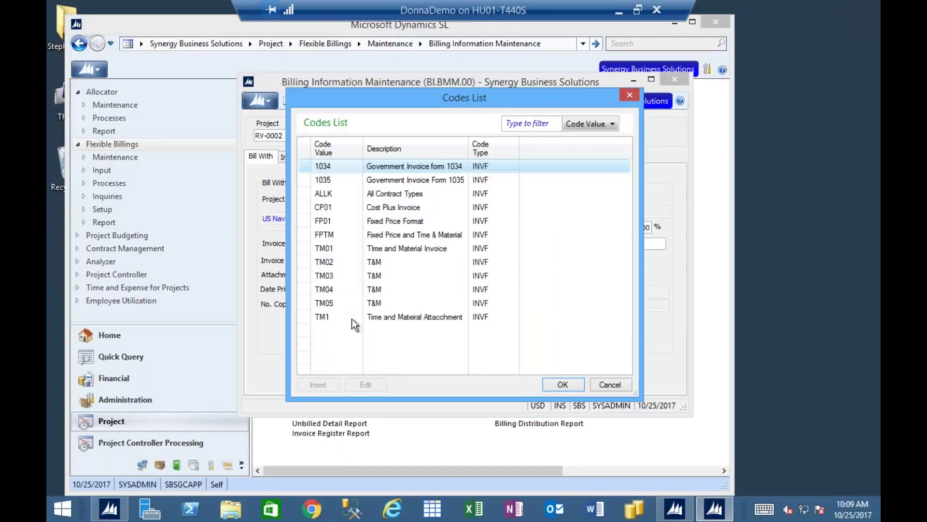
pyautogui.click(377, 320)
pyautogui.click(564, 385)
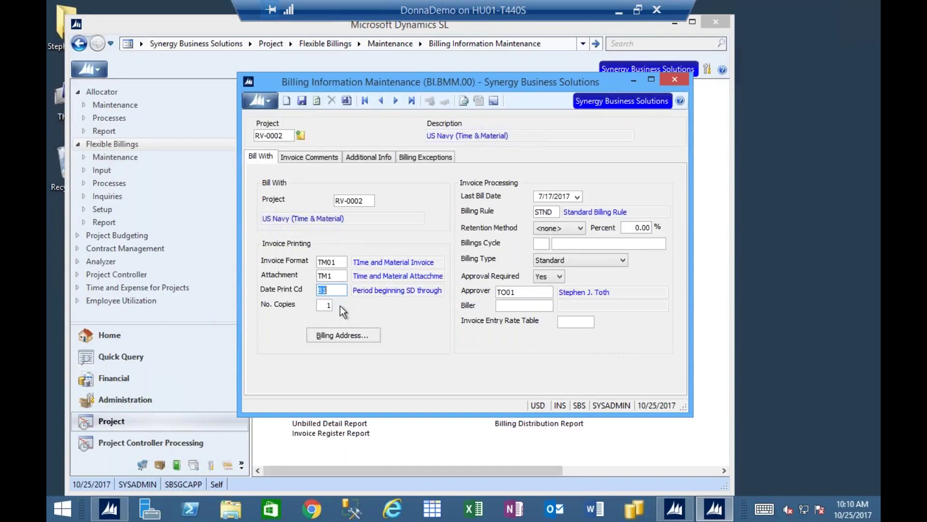
# Clear the invoice attachment code
pyautogui.doubleClick(331, 276)
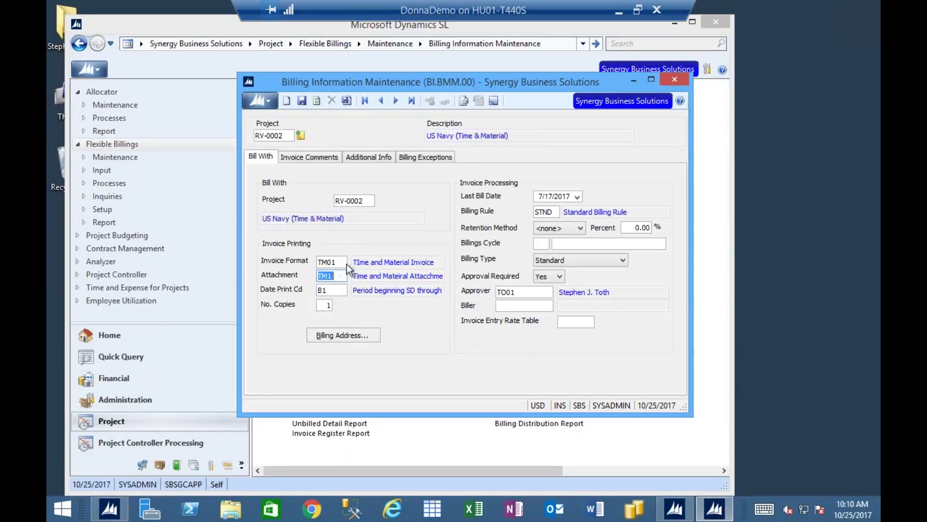
pyautogui.hotkey('shift', 'Tab')
pyautogui.doubleClick(343, 276)
pyautogui.press('BackSpace')
pyautogui.press('Tab')
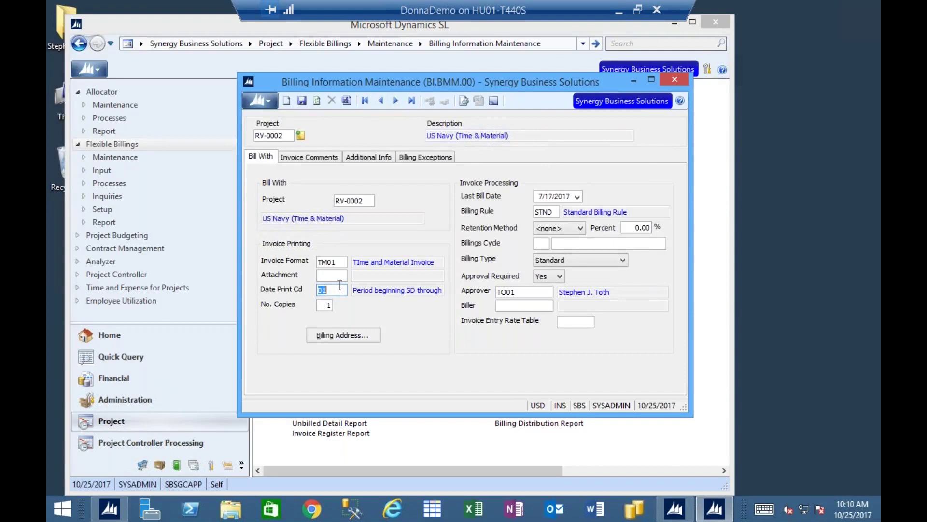
# Review the date print codes in the field's lookup and in Code File Maintenance under code type DATP
pyautogui.press('F3')
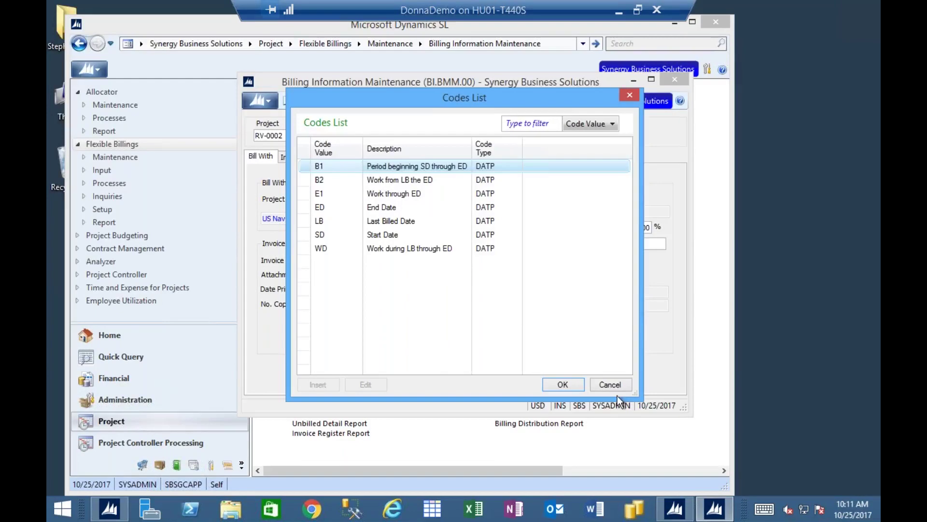
pyautogui.click(609, 385)
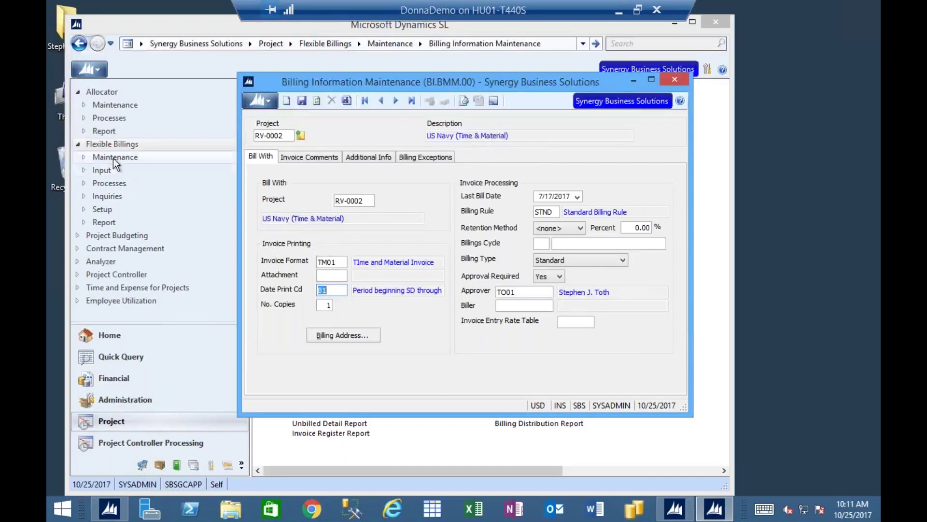
pyautogui.hotkey('alt', 'Tab')
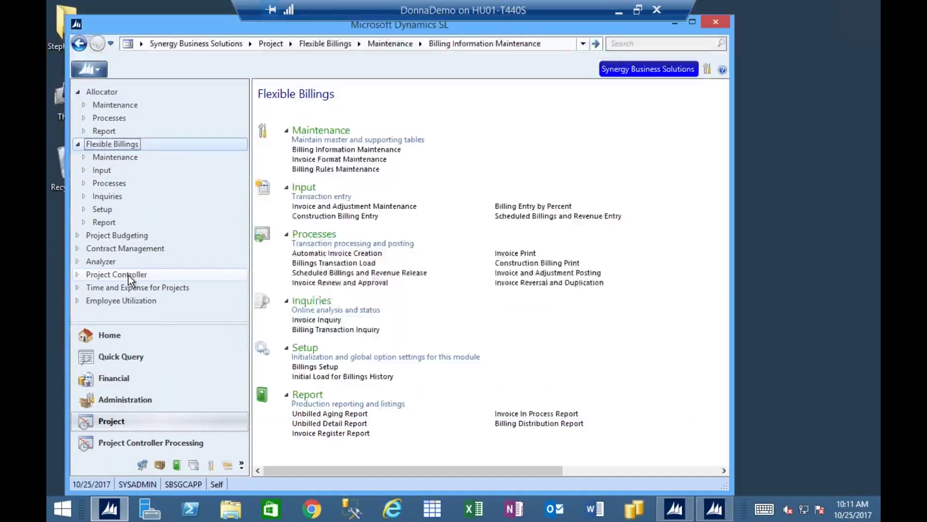
pyautogui.click(129, 274)
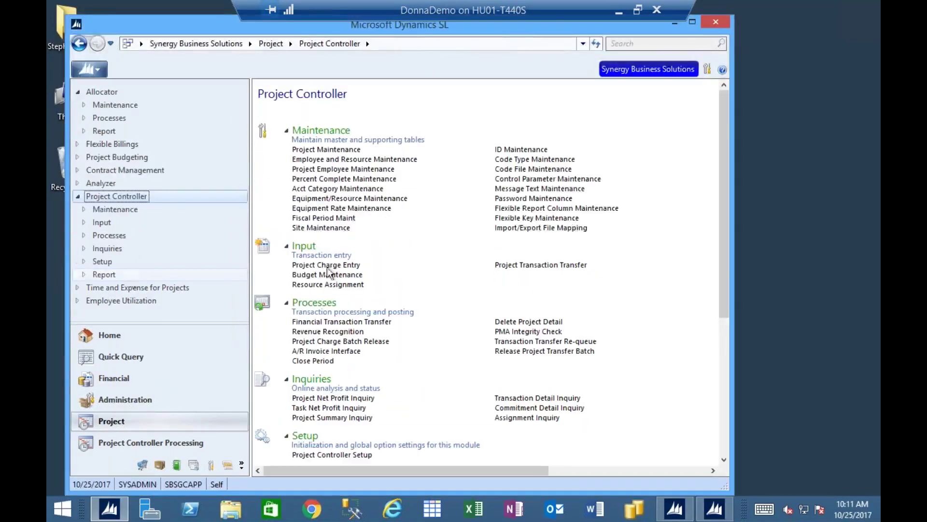
pyautogui.click(531, 169)
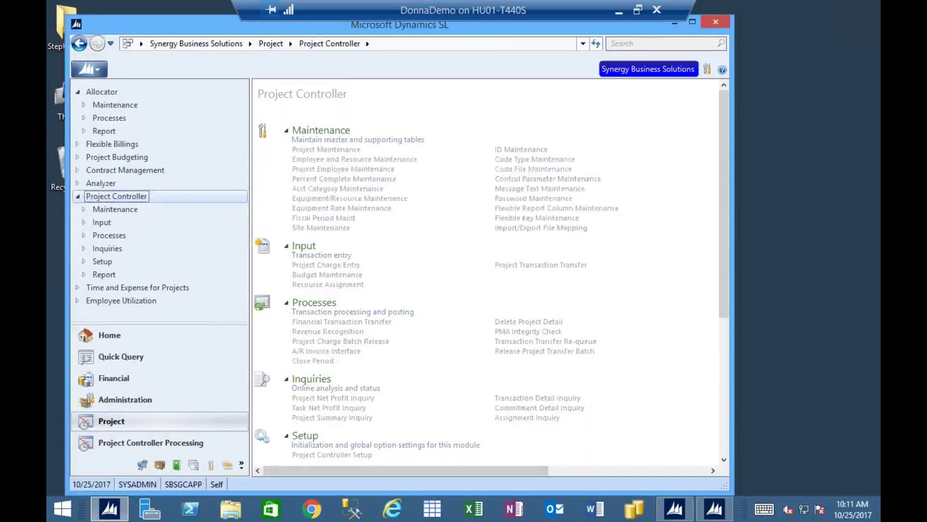
pyautogui.write('DATP')
pyautogui.press('Tab')
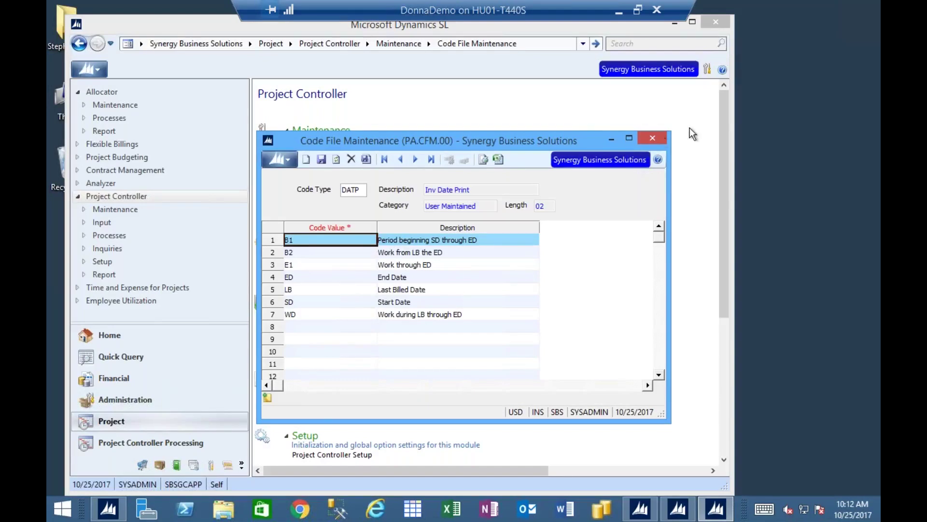
pyautogui.click(653, 139)
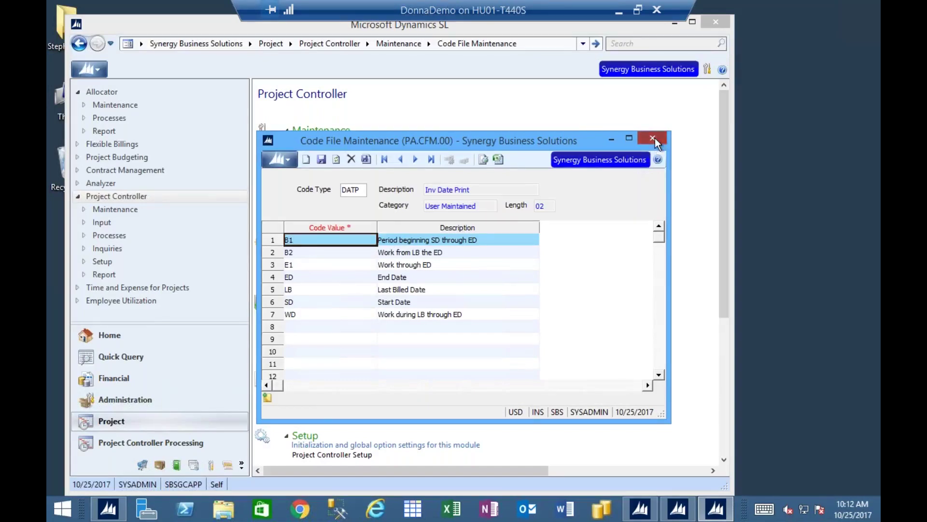
# Read the help entry for Date Print Cd in the Bill With topic of Billing Information Maintenance, and close the help
pyautogui.press('F1')
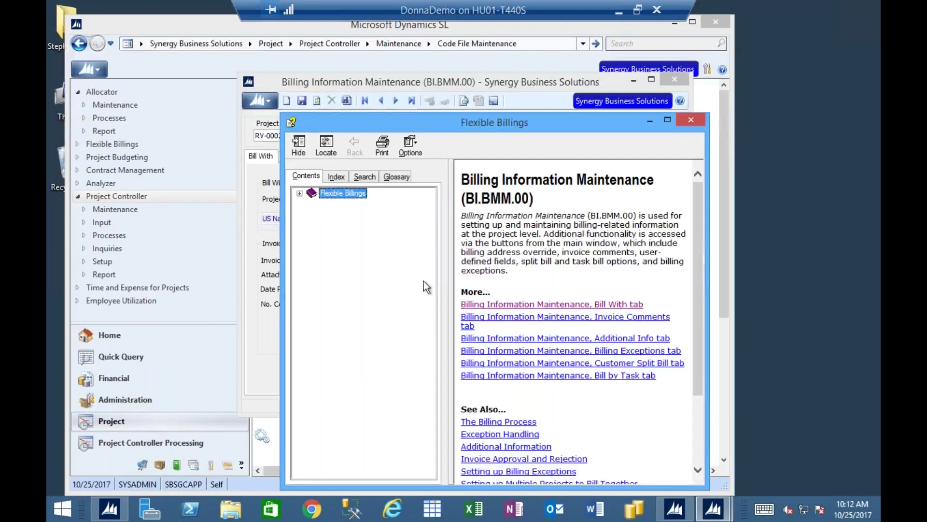
pyautogui.moveTo(697, 227); pyautogui.dragTo(695, 275)
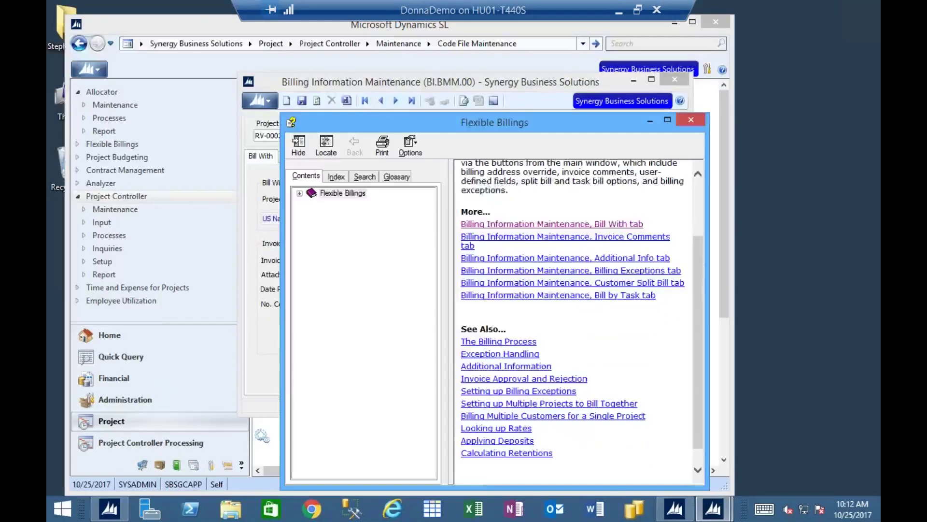
pyautogui.click(547, 227)
pyautogui.scroll(-6, 555, 273)
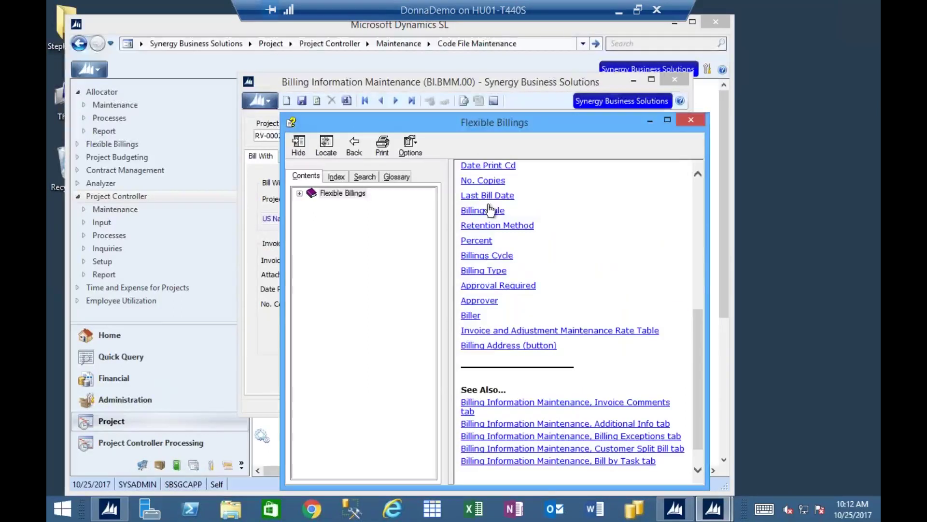
pyautogui.click(487, 168)
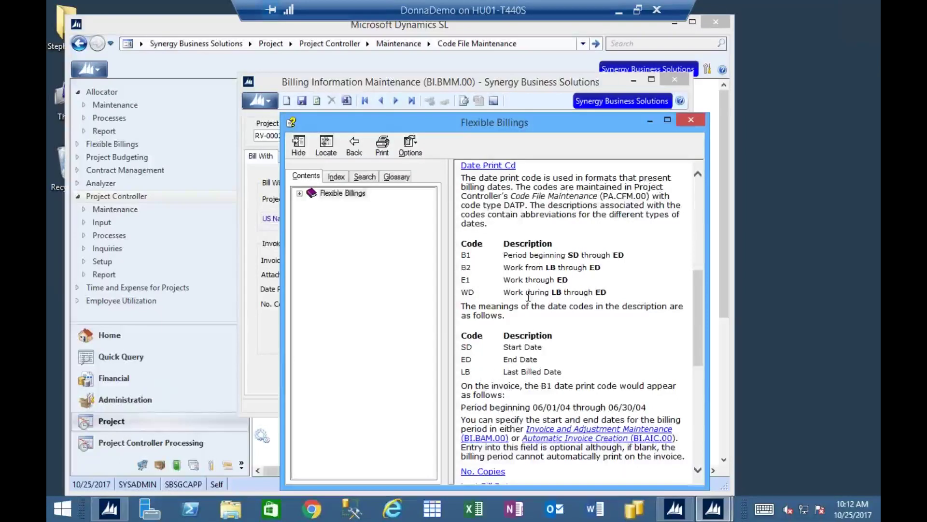
pyautogui.click(691, 120)
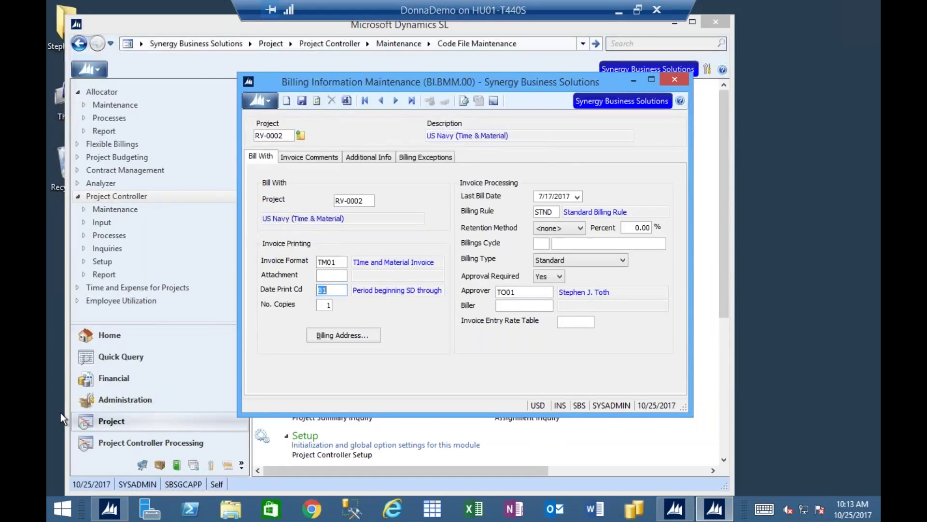
# Set the number of invoice copies to 2, and set it back to 1
pyautogui.click(330, 304)
pyautogui.write('2')
pyautogui.press('BackSpace')
pyautogui.write('1')
# Review the available date print codes in the Date Print Cd lookup and close it without choosing one
pyautogui.doubleClick(330, 290)
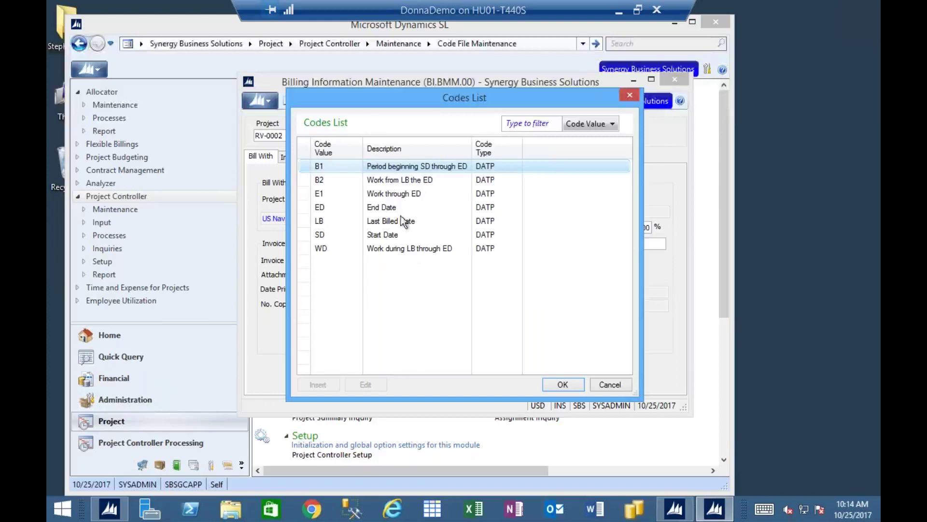
pyautogui.click(408, 180)
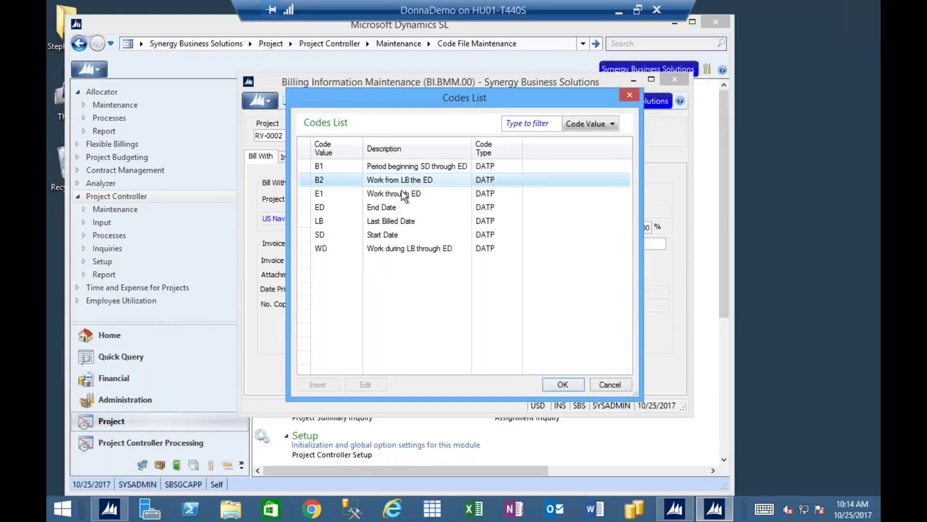
pyautogui.click(633, 93)
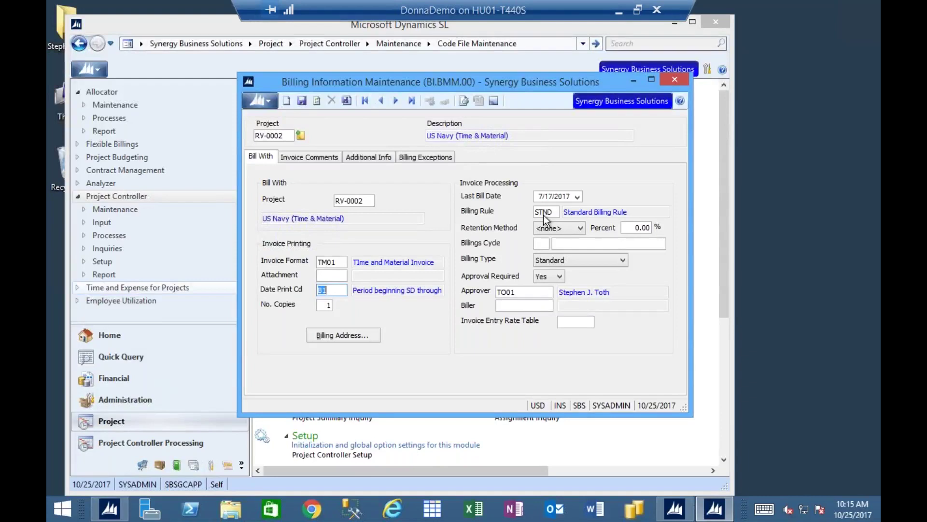
# Review the available codes in the Billing Rule lookup and cancel it
pyautogui.click(543, 212)
pyautogui.press('F3')
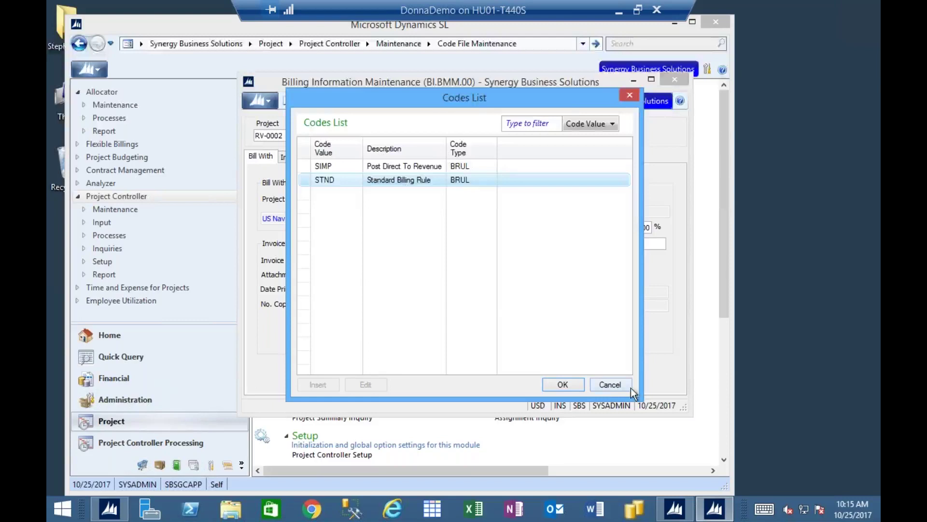
pyautogui.click(601, 384)
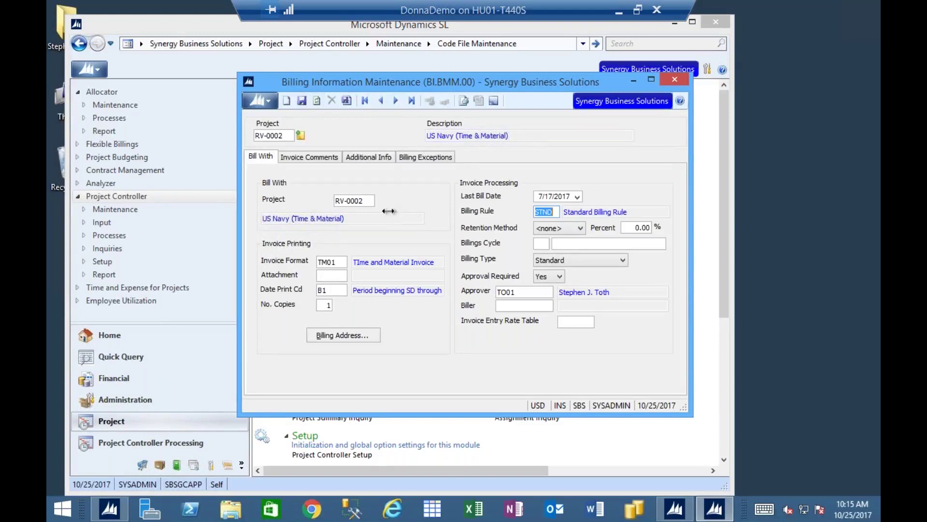
# Set project RV-0002's retention method to Total at 5.00 percent, and save the record
pyautogui.click(563, 228)
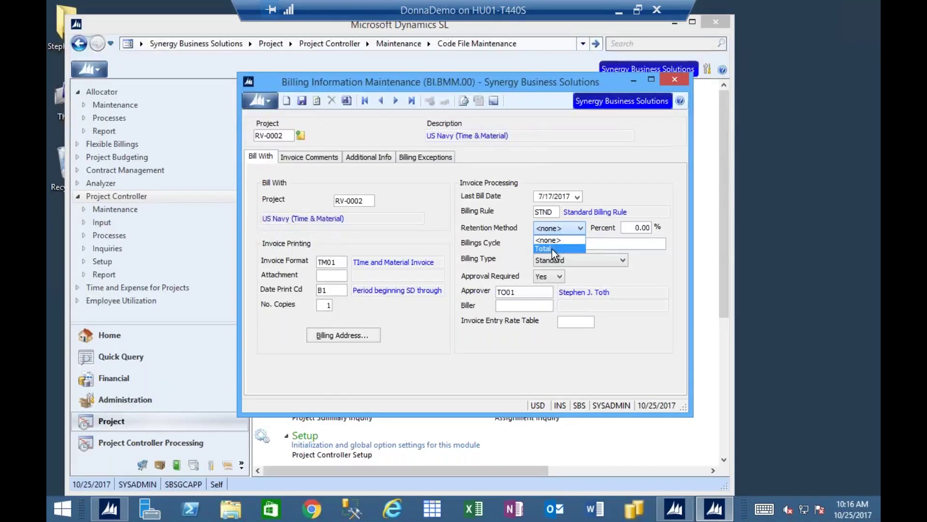
pyautogui.click(552, 248)
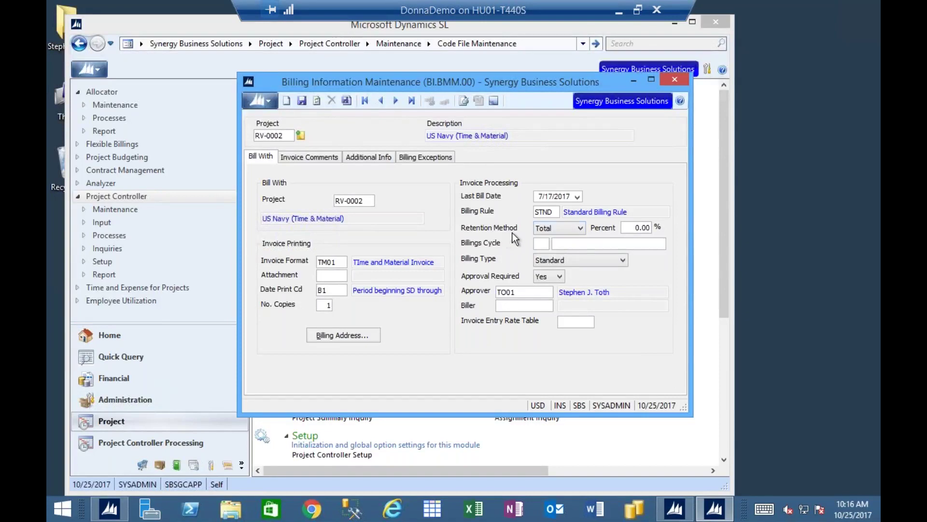
pyautogui.click(634, 228)
pyautogui.write('5')
pyautogui.press('Tab')
pyautogui.click(302, 101)
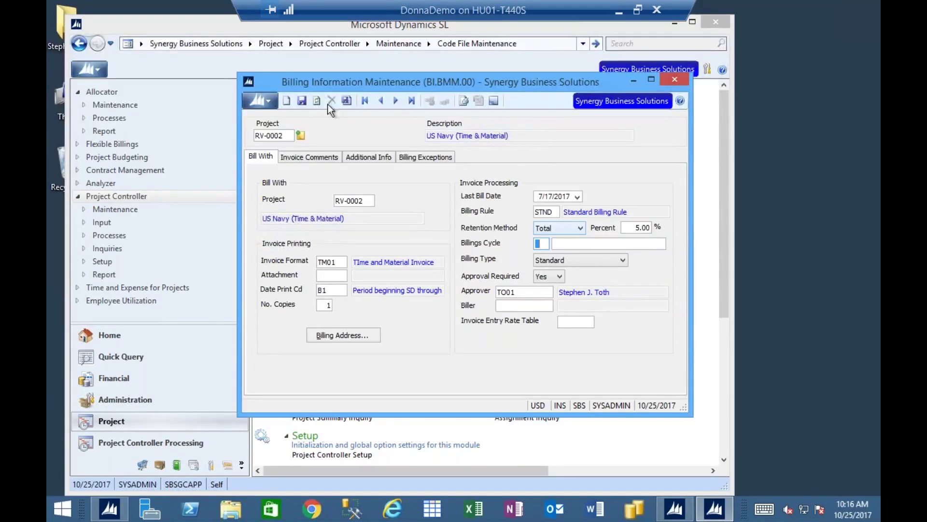
# Review the retention options in Flexible Billings' Billings Setup, try the Include Tax When Calculating option, and close the setup
pyautogui.click(123, 140)
pyautogui.click(314, 367)
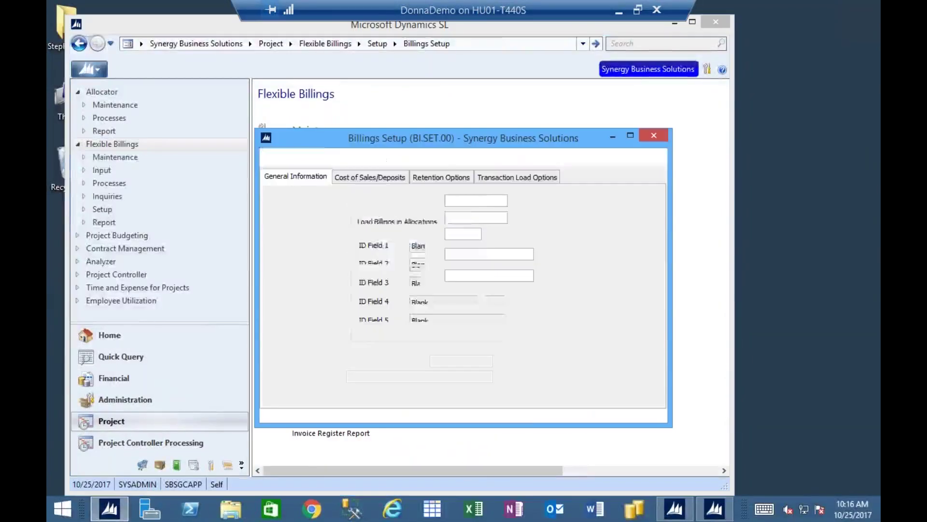
pyautogui.click(436, 177)
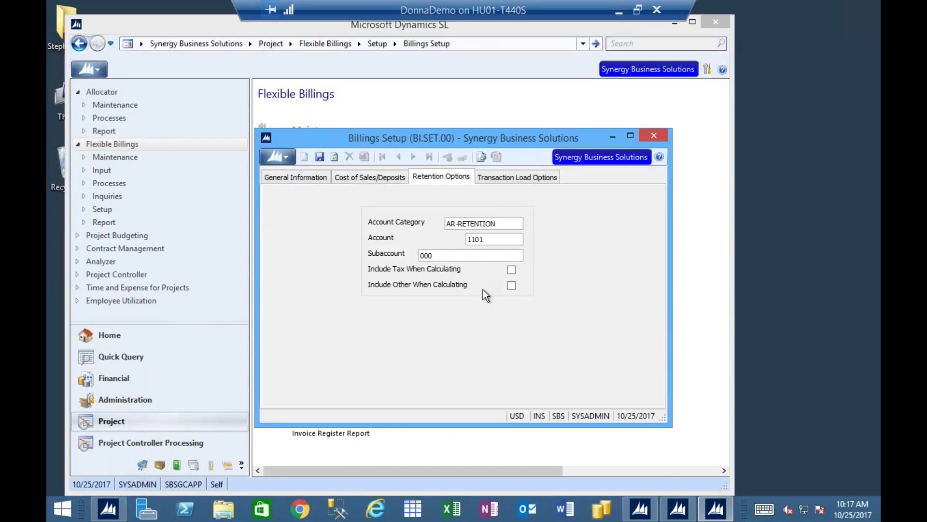
pyautogui.click(511, 270)
pyautogui.click(662, 135)
pyautogui.click(477, 303)
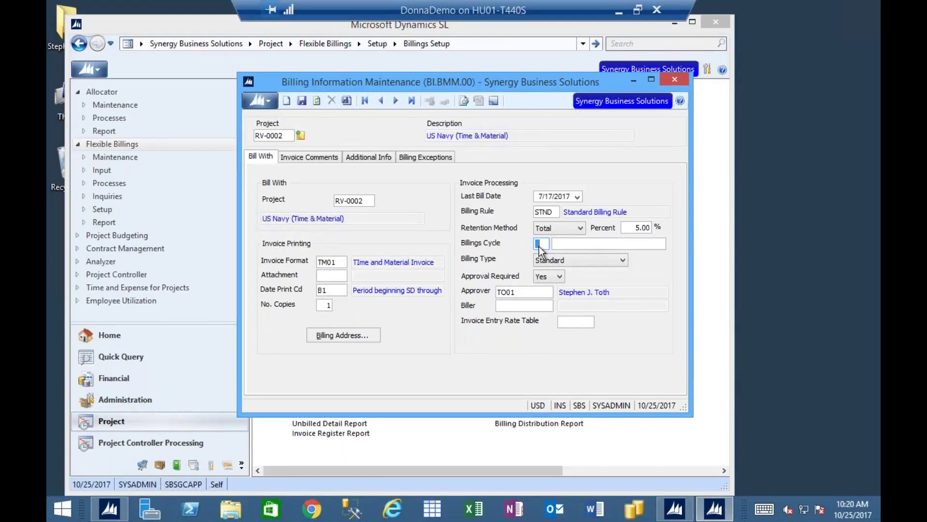
# Assign billings cycle 01 to the project from the codes lookup
pyautogui.click(540, 244)
pyautogui.press('F3')
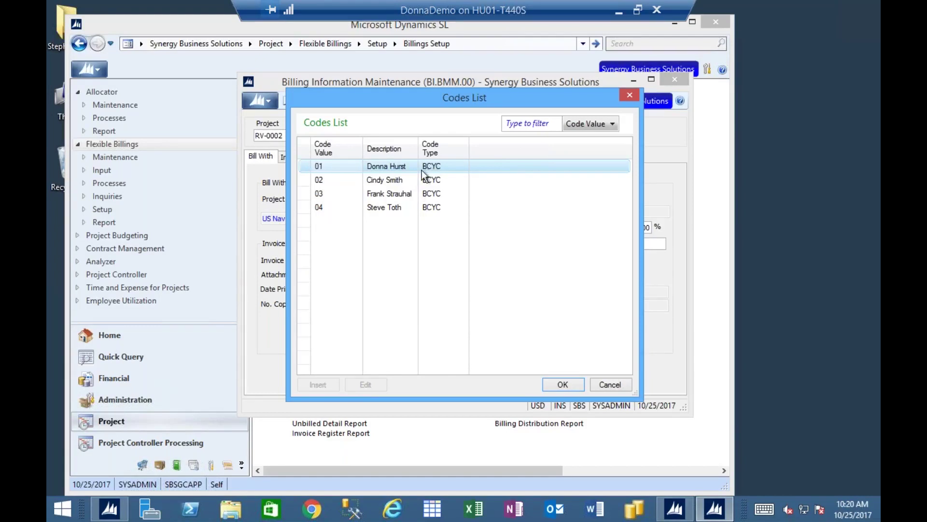
pyautogui.click(581, 384)
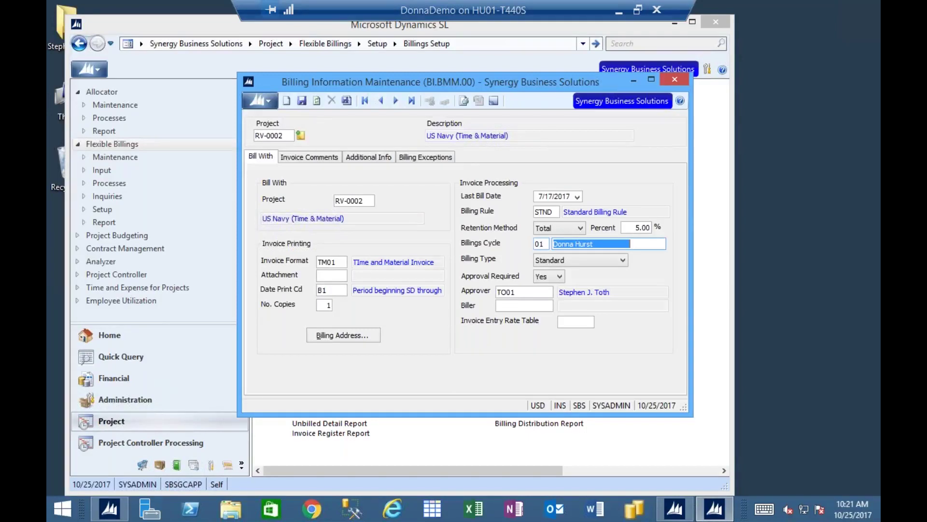
pyautogui.click(546, 244)
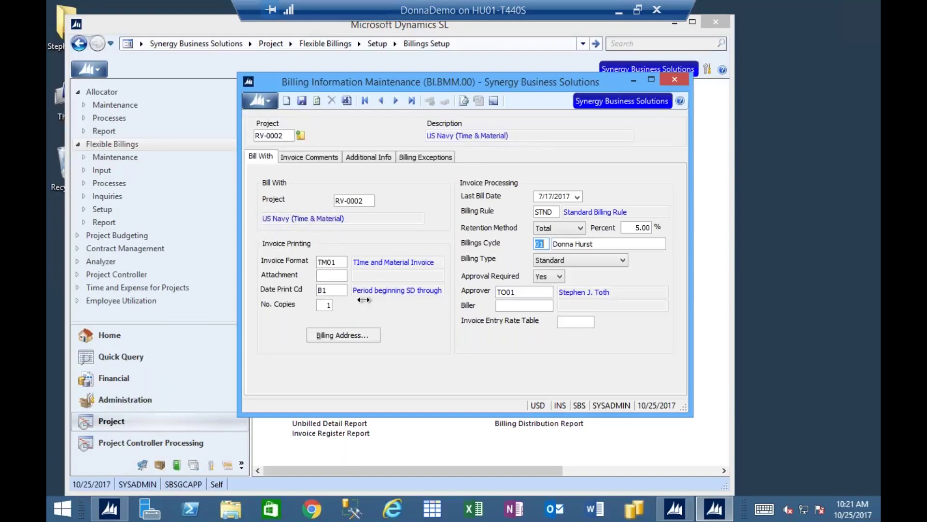
# Change the billing type to Customer Split Bill, look at its customer split grid, and return to the Bill With settings
pyautogui.click(589, 261)
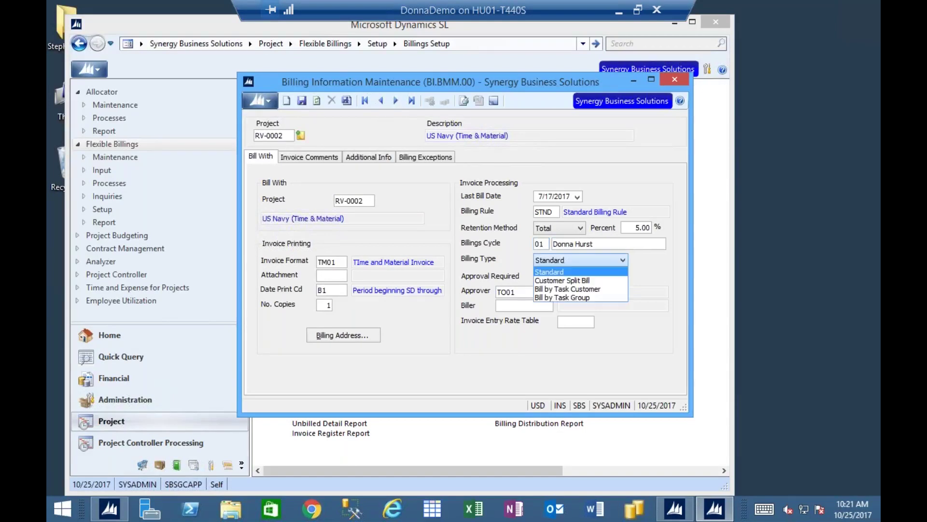
pyautogui.click(576, 280)
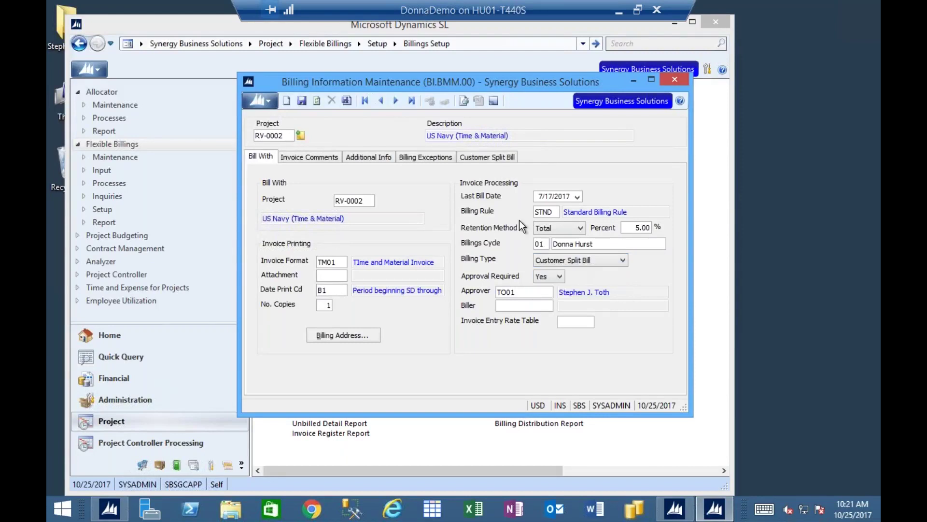
pyautogui.click(476, 158)
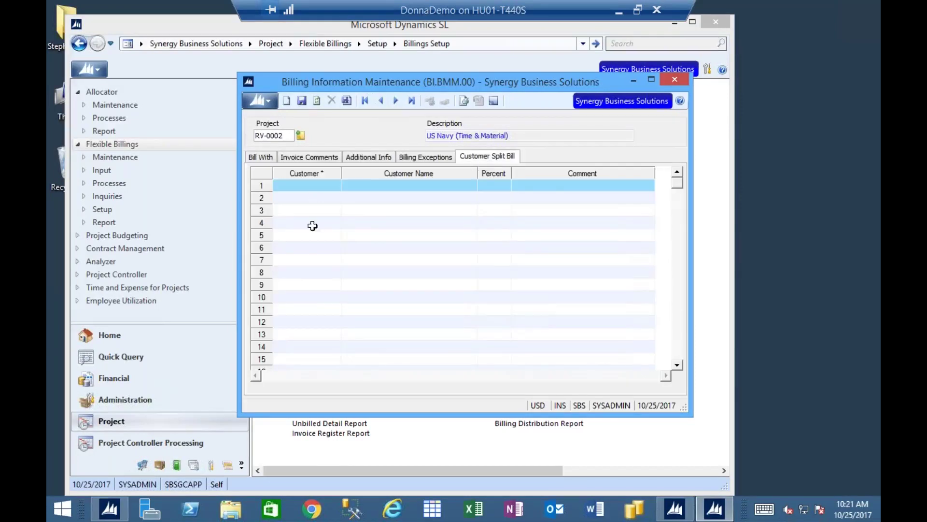
pyautogui.click(266, 160)
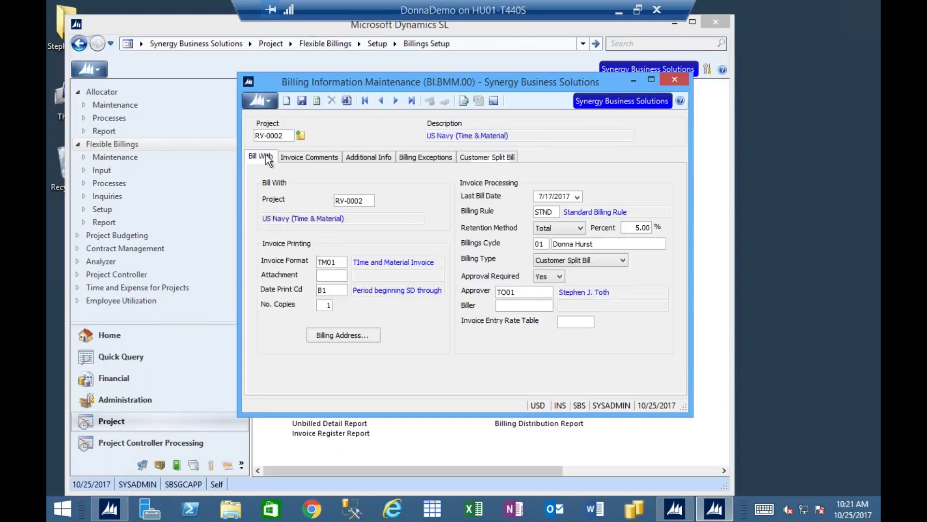
# Change the billing type to Bill by Task Customer, look at its task list, and return to the Bill With settings
pyautogui.click(587, 262)
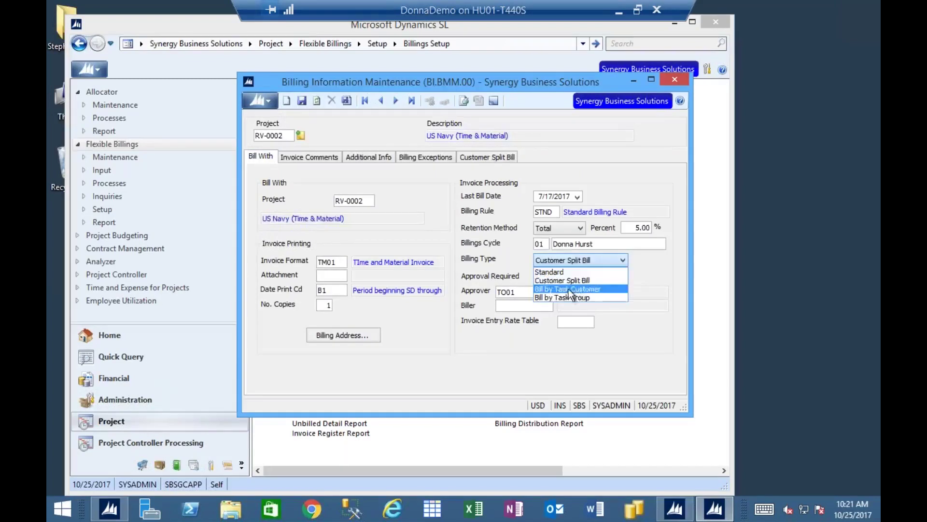
pyautogui.click(568, 288)
pyautogui.click(480, 160)
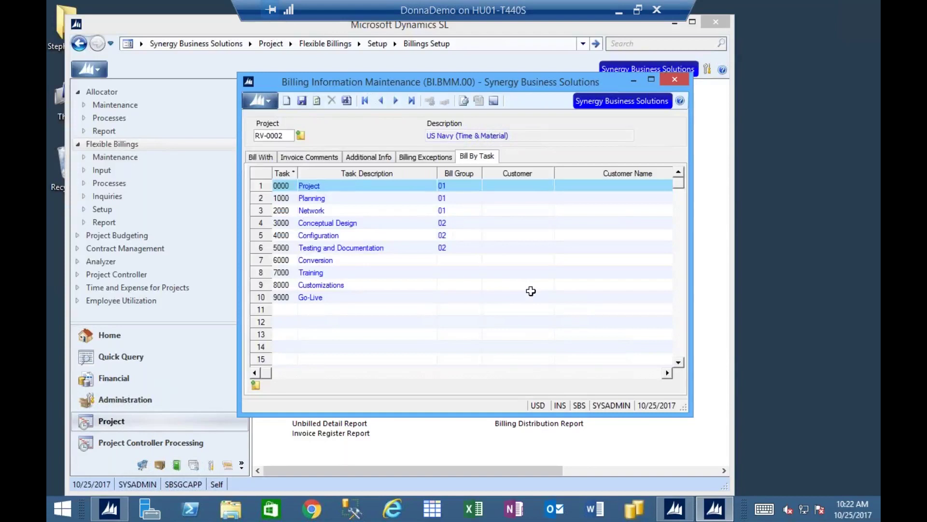
pyautogui.click(260, 157)
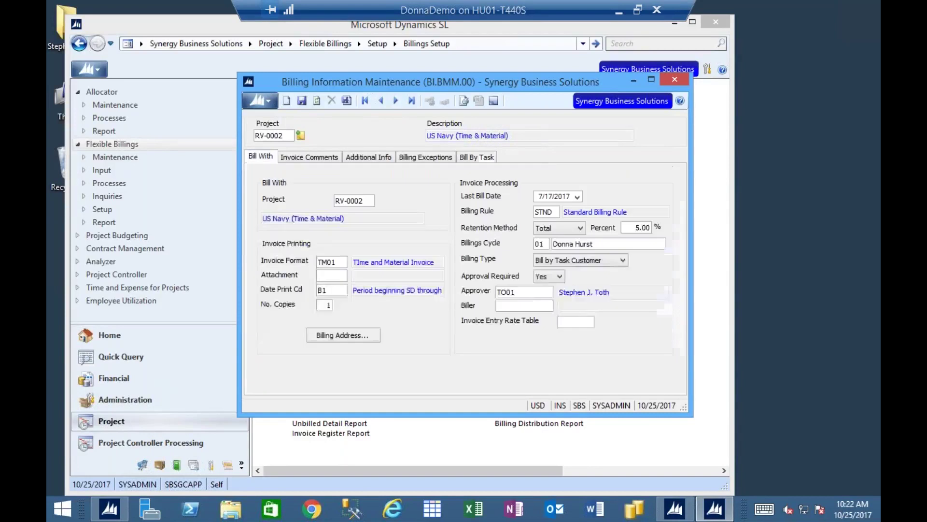
# Change the billing type to Bill by Task Group and review how the project's tasks are grouped for billing
pyautogui.click(578, 264)
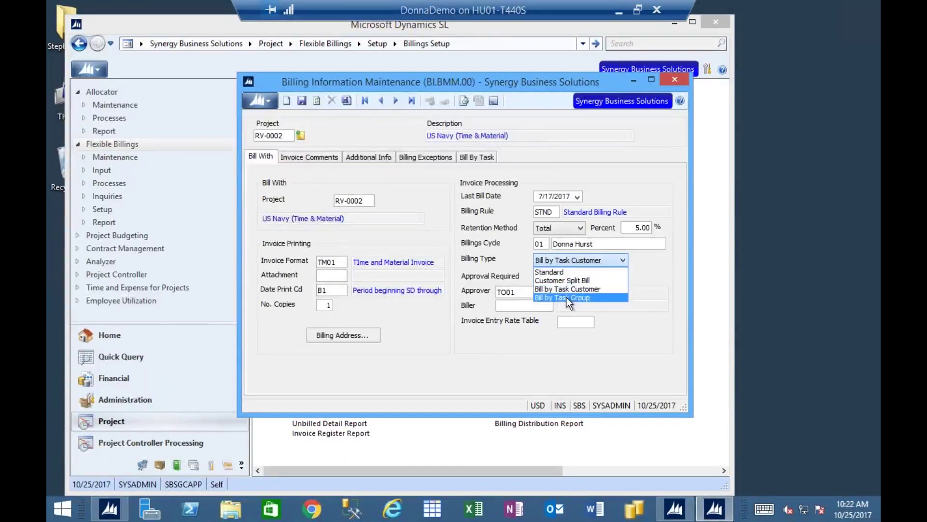
pyautogui.press('Escape')
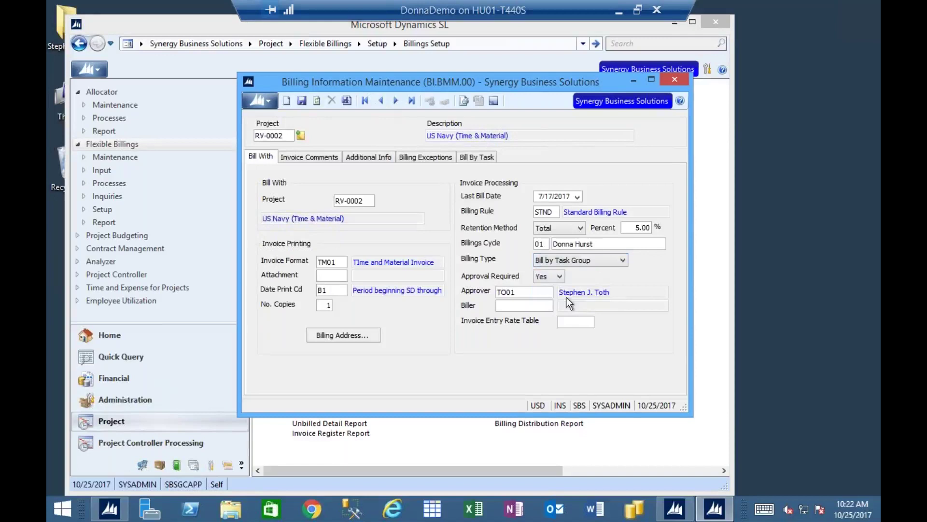
pyautogui.click(463, 156)
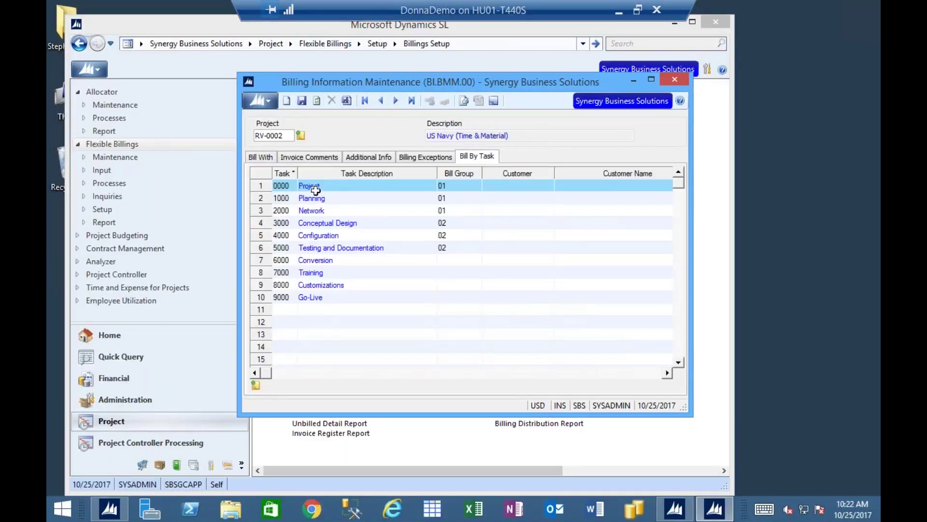
pyautogui.moveTo(262, 187); pyautogui.dragTo(262, 247)
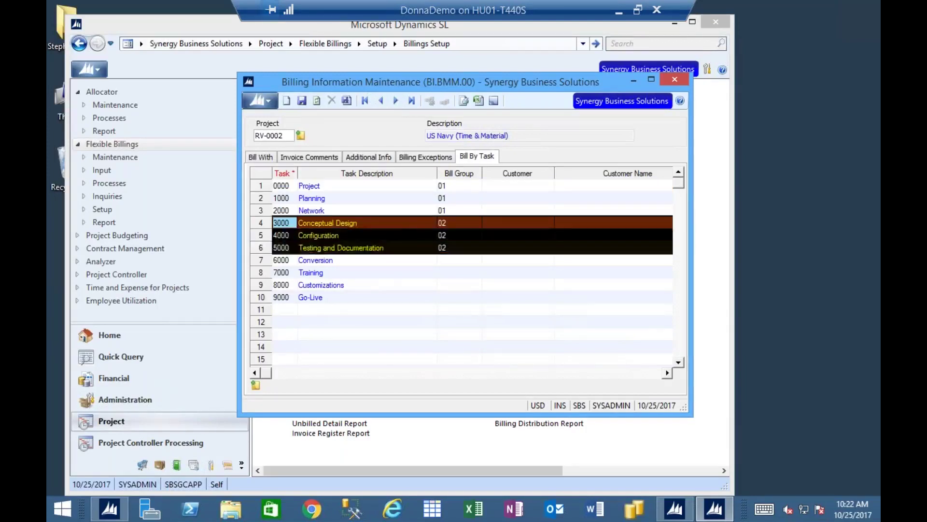
# Clear the bill group codes of tasks 0000 through 4000
pyautogui.click(462, 189)
pyautogui.press('Delete')
pyautogui.click(459, 209)
pyautogui.press('Delete')
pyautogui.click(456, 199)
pyautogui.press('Delete')
pyautogui.click(453, 224)
pyautogui.press('Delete')
pyautogui.click(452, 236)
pyautogui.press('Delete')
pyautogui.click(453, 247)
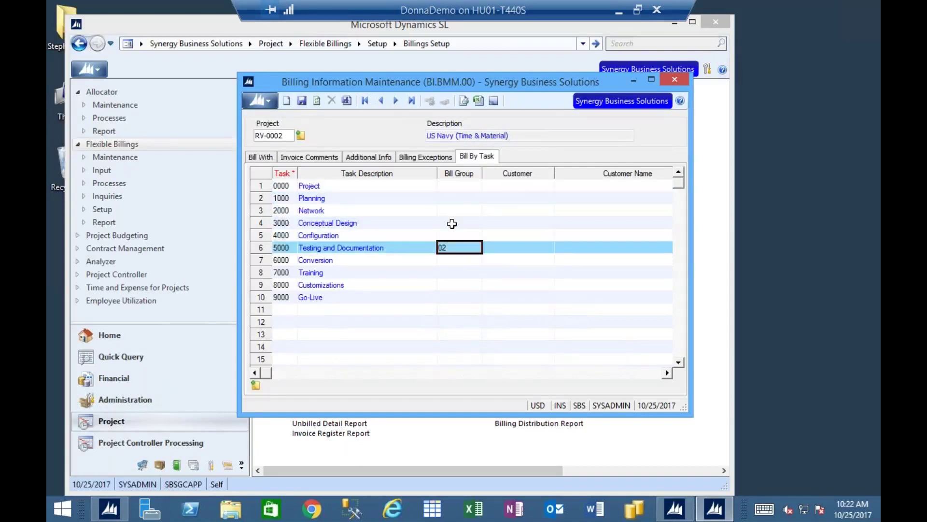
# Set the project's billing type to Standard in the Bill With settings
pyautogui.click(271, 158)
pyautogui.click(550, 263)
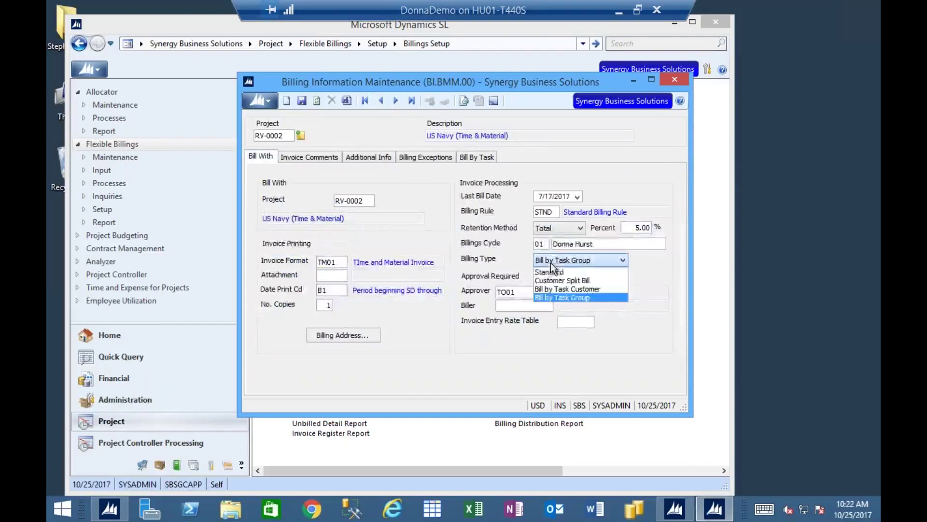
pyautogui.click(549, 272)
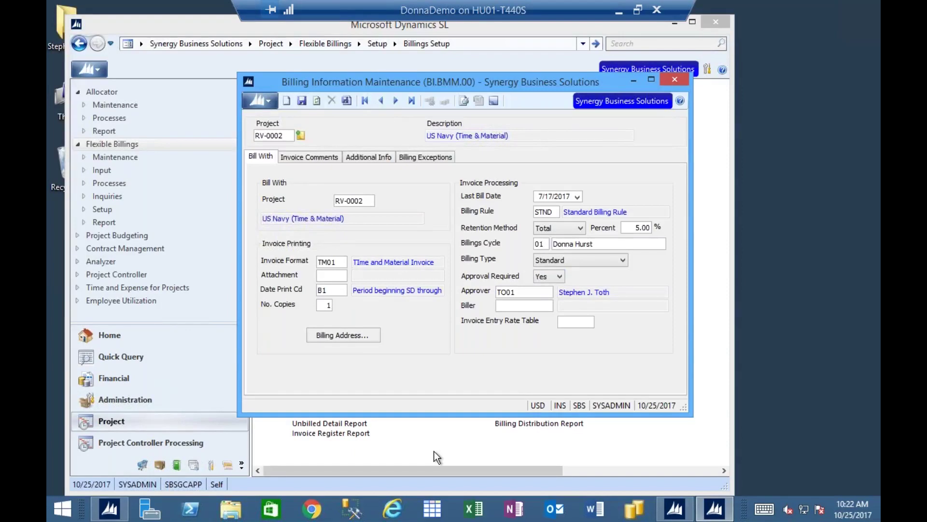
# Review the invoice Approver field and the Approval Required options
pyautogui.doubleClick(534, 291)
pyautogui.click(560, 276)
pyautogui.click(546, 288)
pyautogui.click(549, 296)
pyautogui.press('Tab')
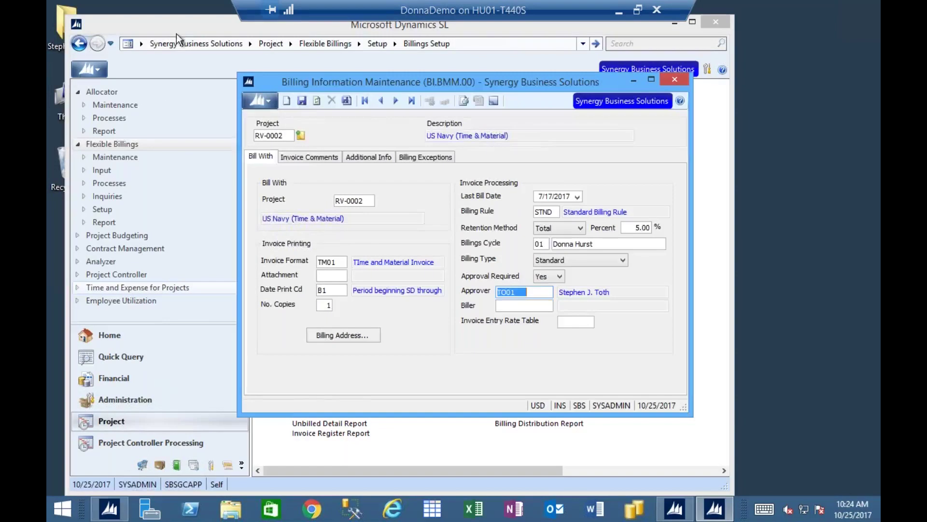
# Open Billings Setup from Flexible Billings and review the Default Approver choices for invoices
pyautogui.click(174, 62)
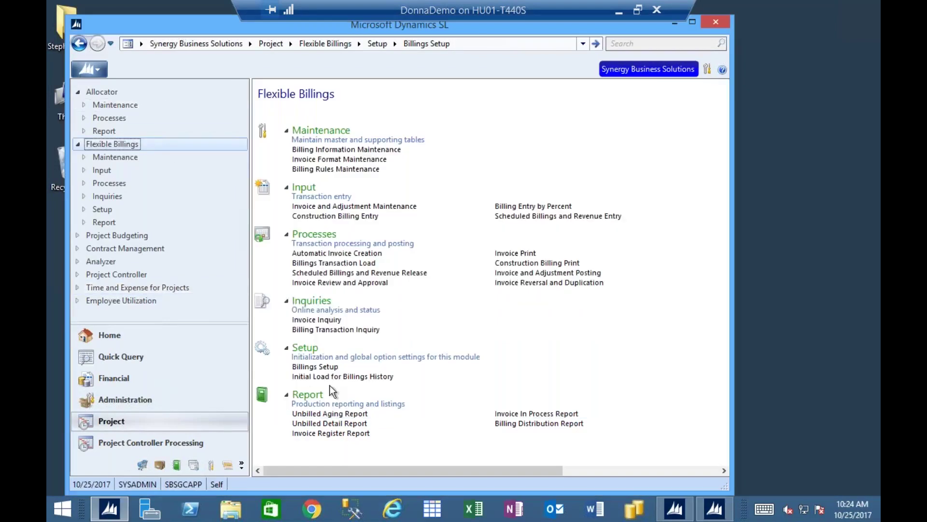
pyautogui.click(321, 367)
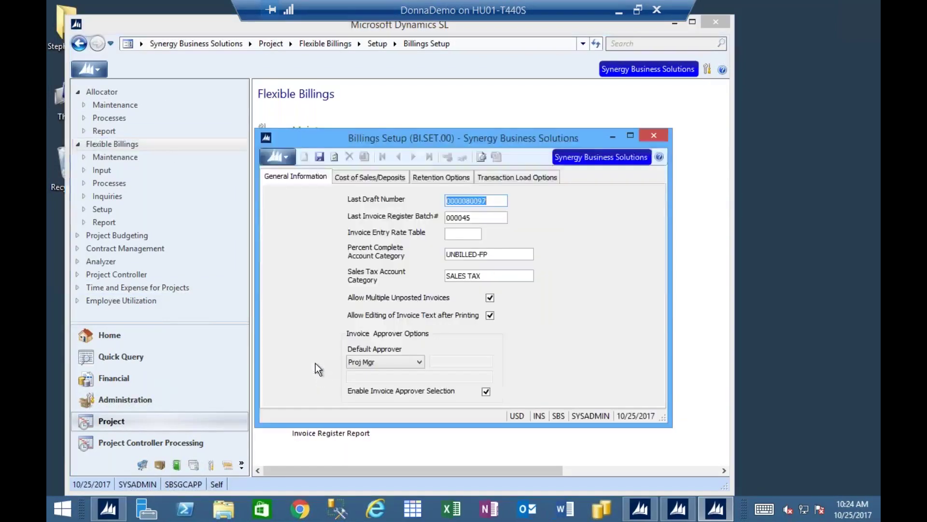
pyautogui.click(377, 362)
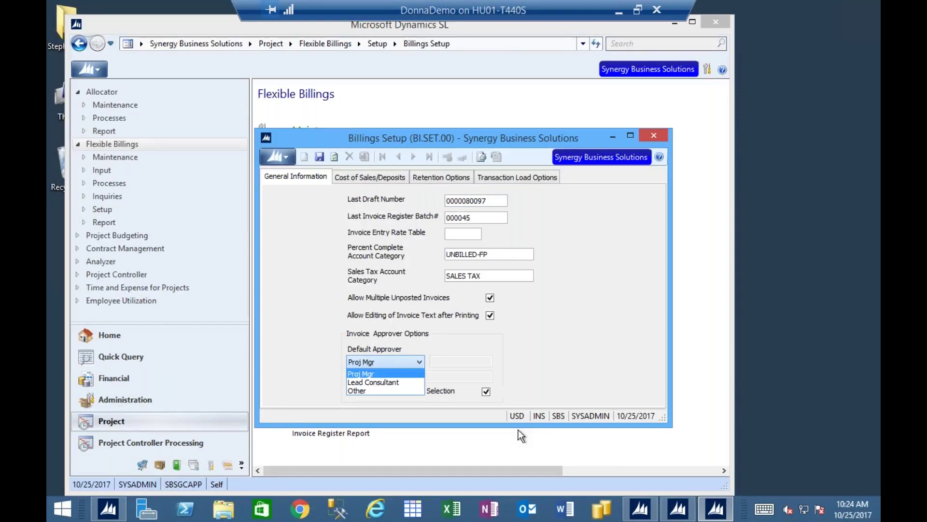
pyautogui.press('Down')
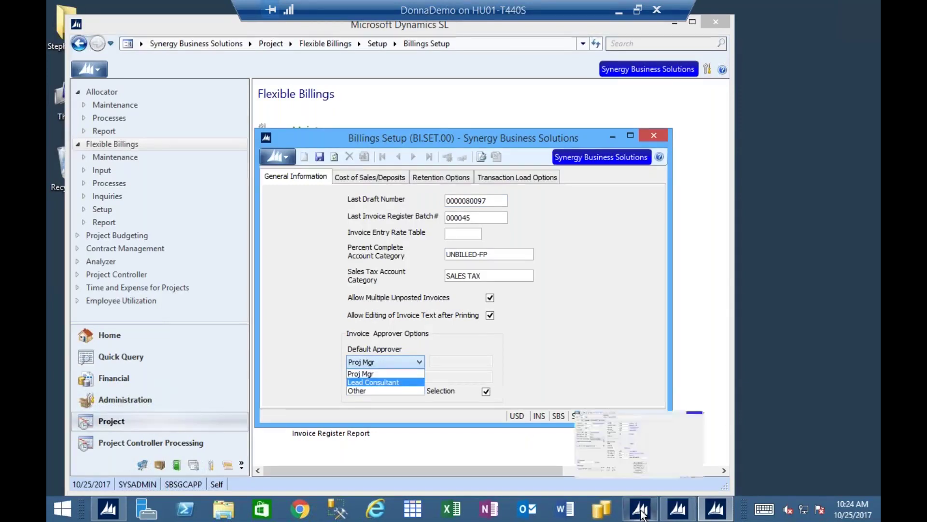
# Check the Proj Mgr and Lead Consultant assignments for RV-0002 in Project Maintenance, and return to Billings Setup
pyautogui.moveTo(676, 512)
pyautogui.click(609, 444)
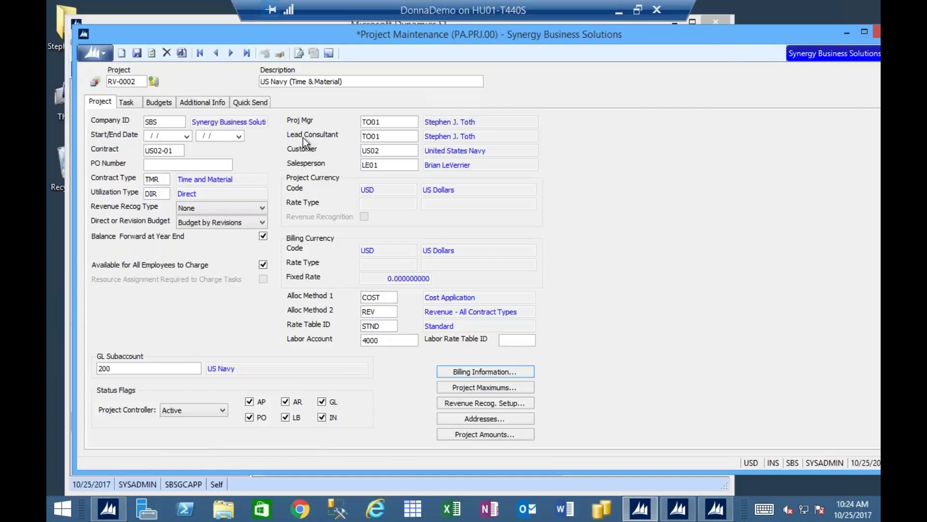
pyautogui.click(845, 33)
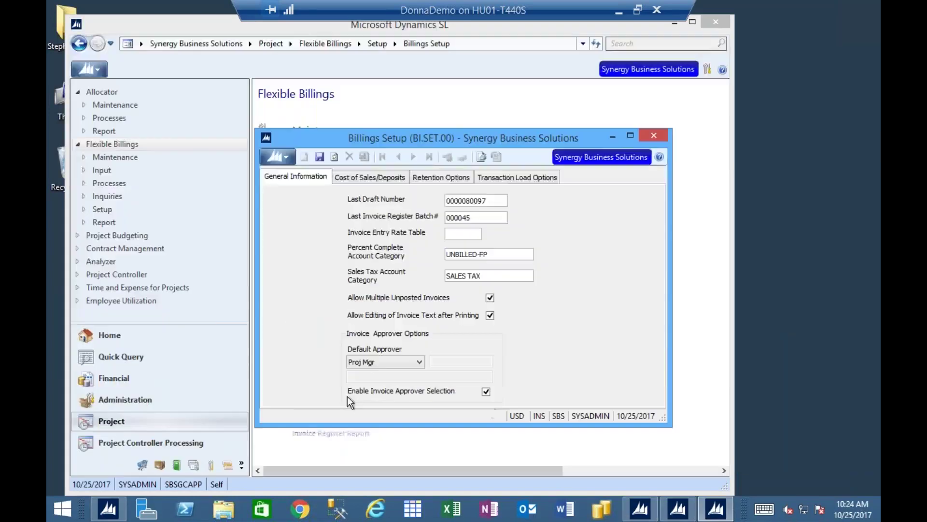
# Set the Default Approver for invoices to Other with employee EN01, save the change, and close Billings Setup
pyautogui.click(382, 363)
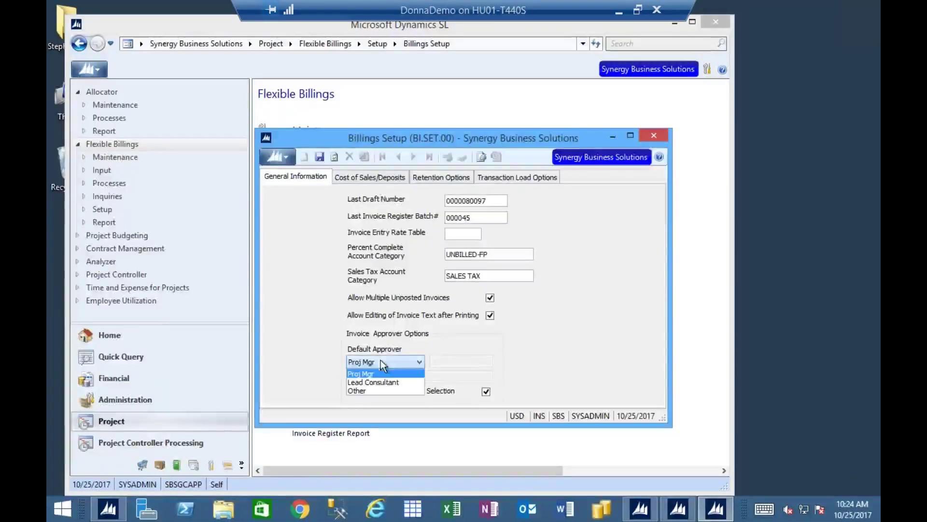
pyautogui.click(364, 390)
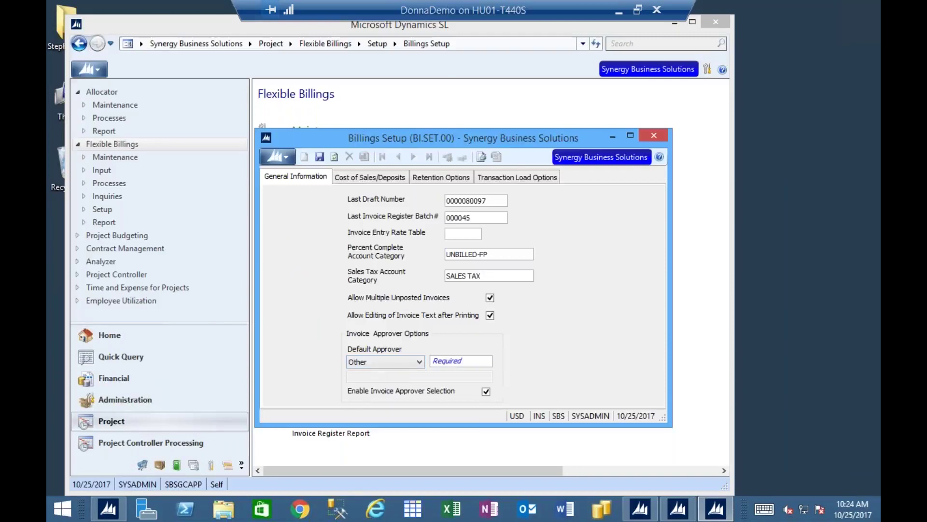
pyautogui.doubleClick(454, 360)
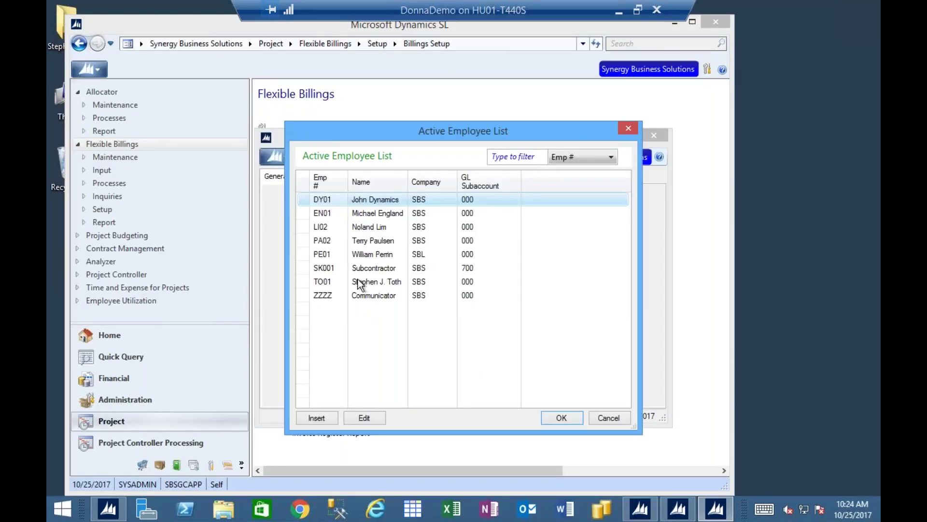
pyautogui.click(357, 215)
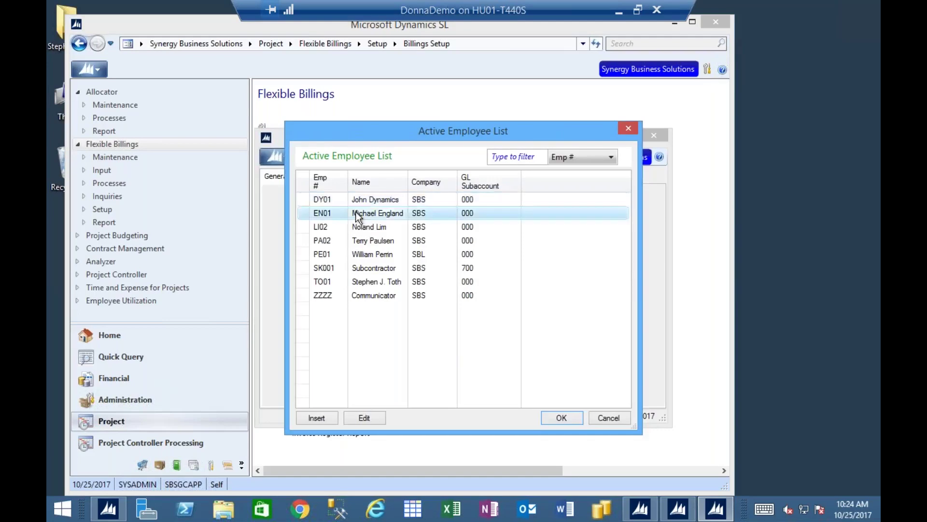
pyautogui.doubleClick(357, 213)
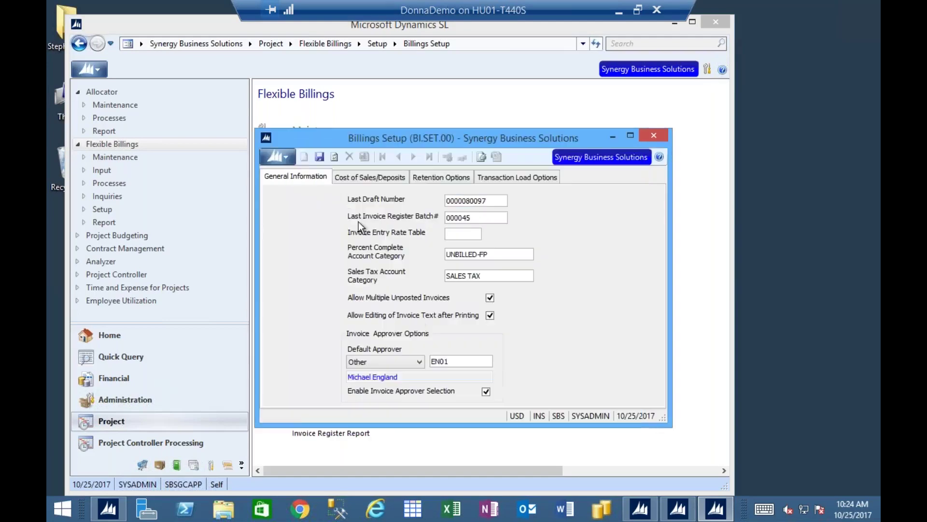
pyautogui.click(320, 156)
pyautogui.click(652, 134)
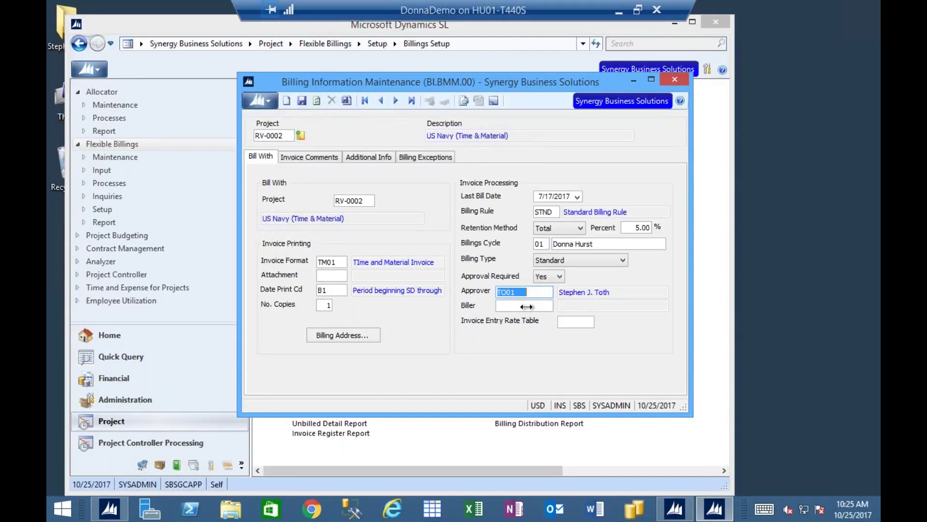
# Review the Biller field, advance to project RV-0005, and look up the available Invoice Entry Rate Table codes without changing the selection
pyautogui.press('Tab')
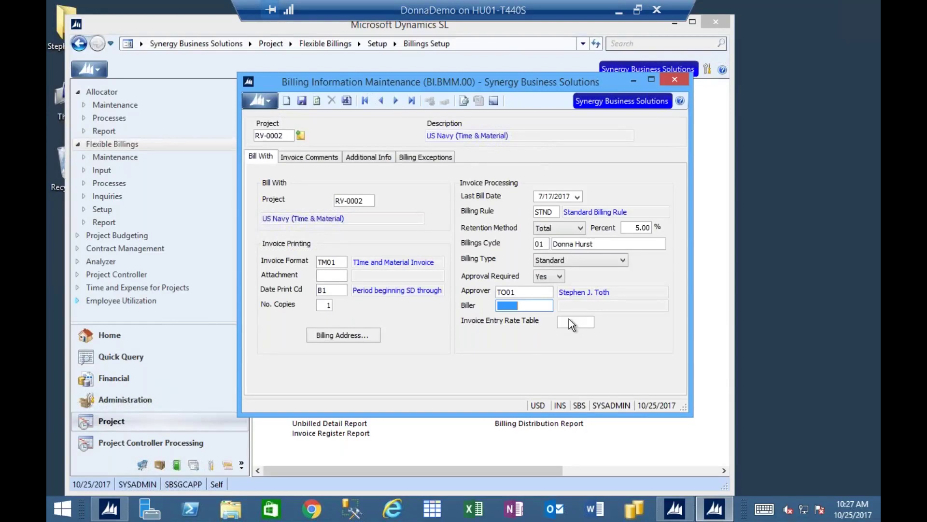
pyautogui.click(397, 101)
pyautogui.click(479, 294)
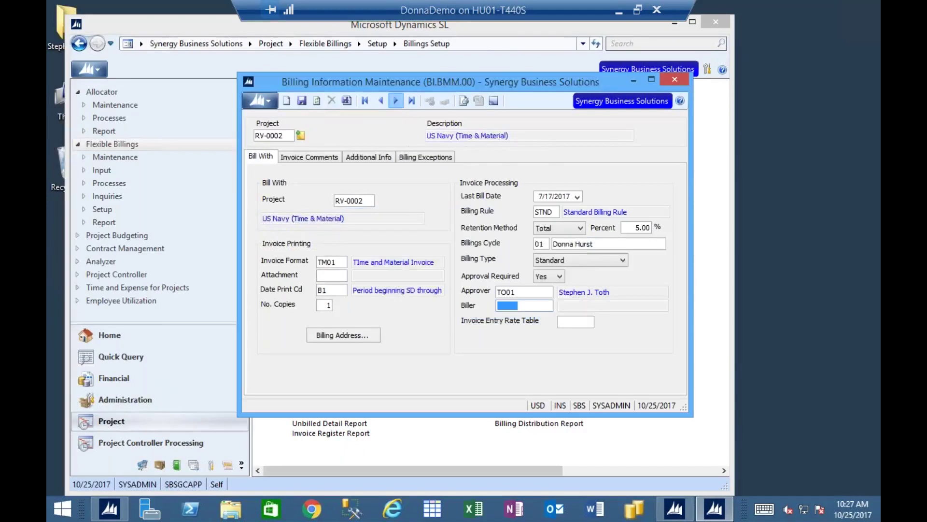
pyautogui.click(395, 101)
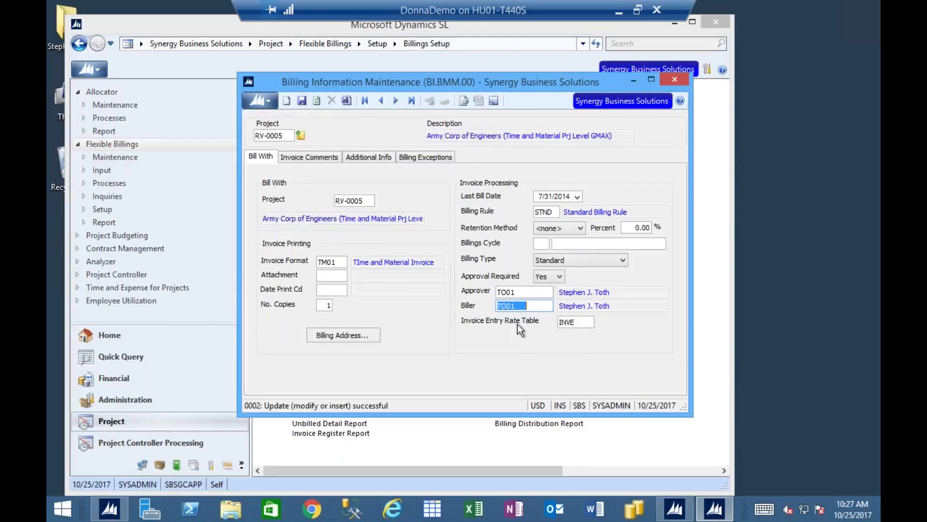
pyautogui.doubleClick(571, 321)
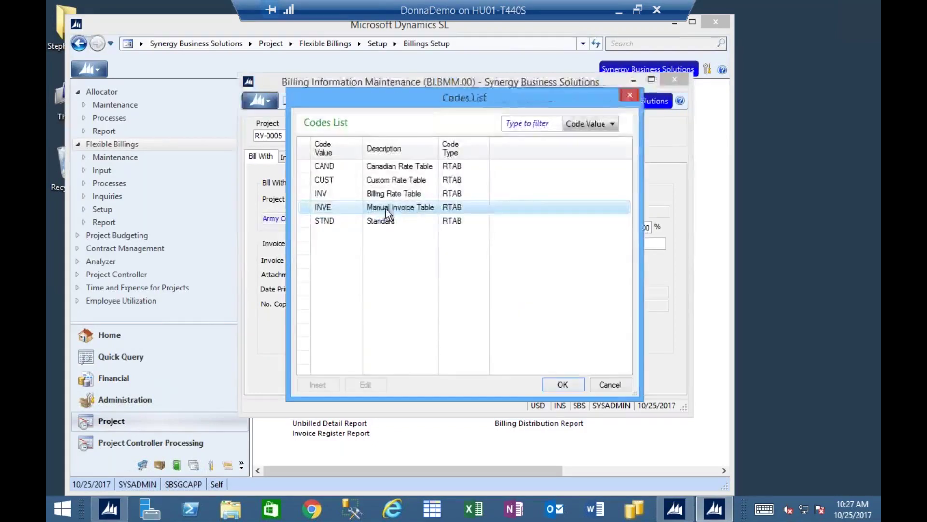
pyautogui.click(616, 387)
# Open Alloc Multi-Level Rate Entry from the Allocator module and load rate table INVE with rate type BR
pyautogui.click(112, 94)
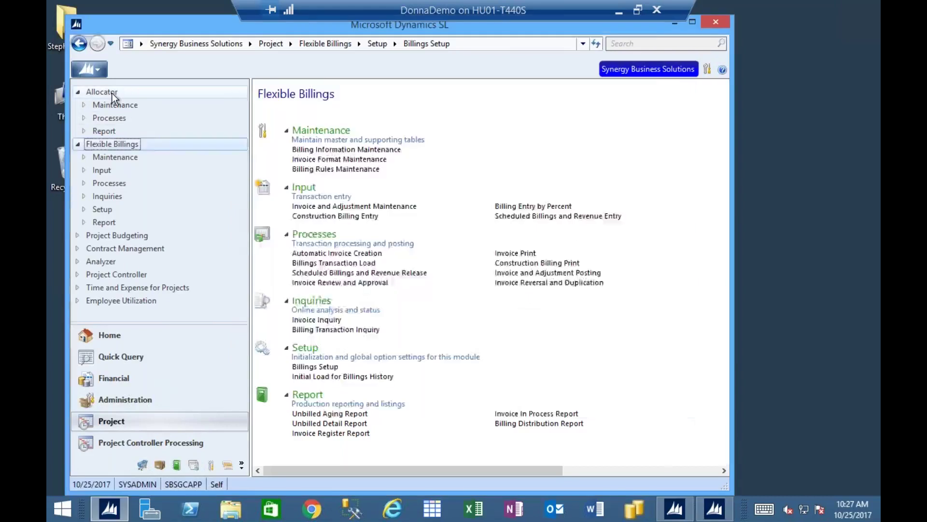
pyautogui.click(325, 161)
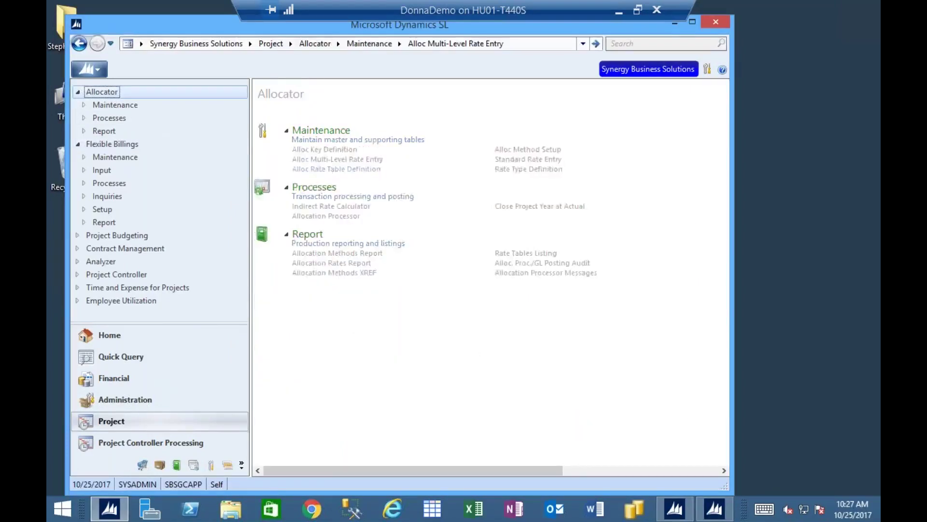
pyautogui.write('INVE')
pyautogui.press('Tab')
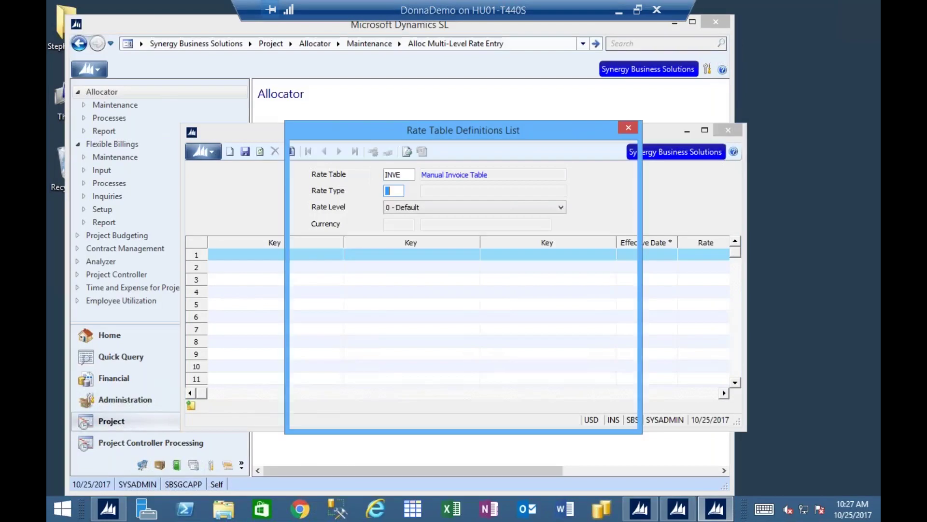
pyautogui.write('BR')
pyautogui.press('Tab')
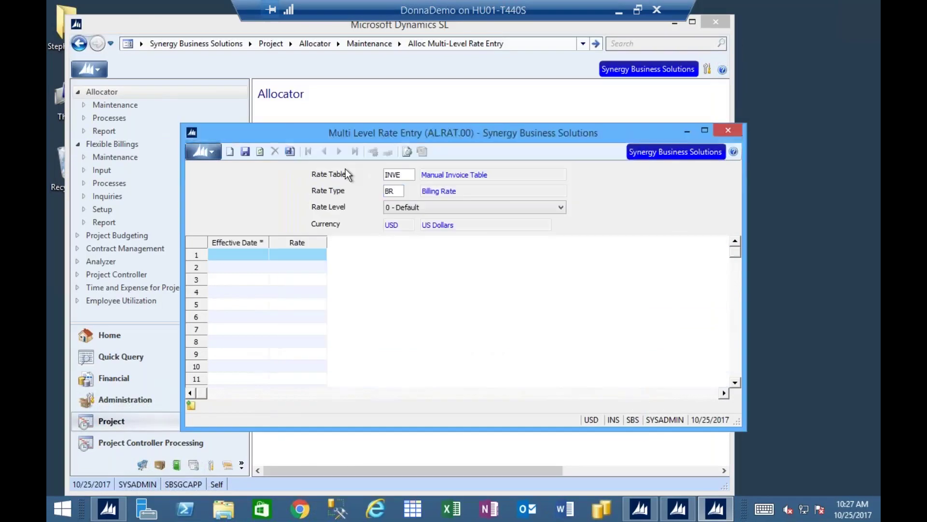
# Show rate level 3 - Invoice Labor Cl, examine the PRJ2 labor class rate, and close Multi Level Rate Entry
pyautogui.click(410, 207)
pyautogui.click(412, 225)
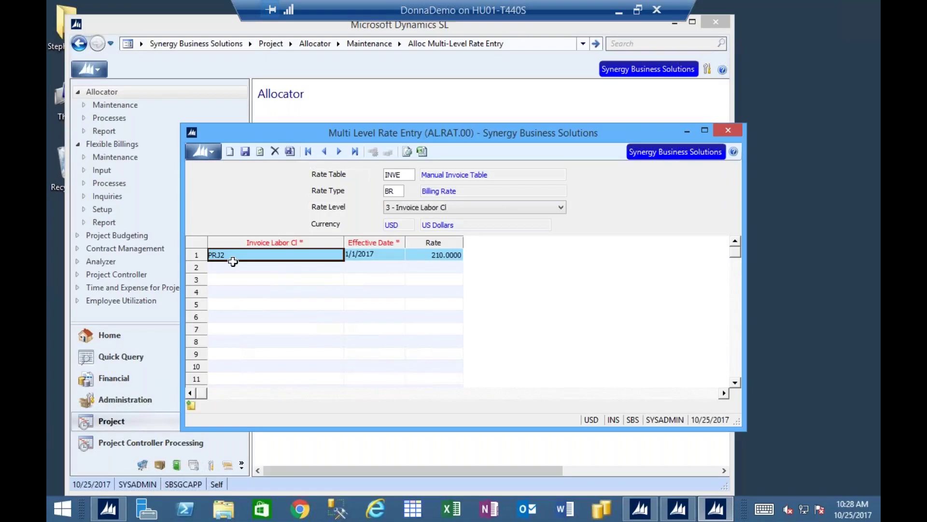
pyautogui.click(433, 256)
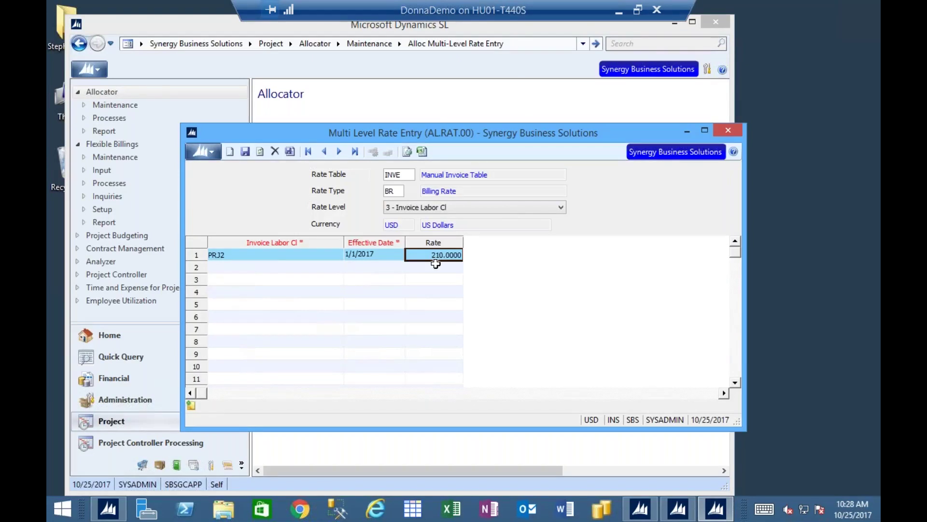
pyautogui.click(740, 133)
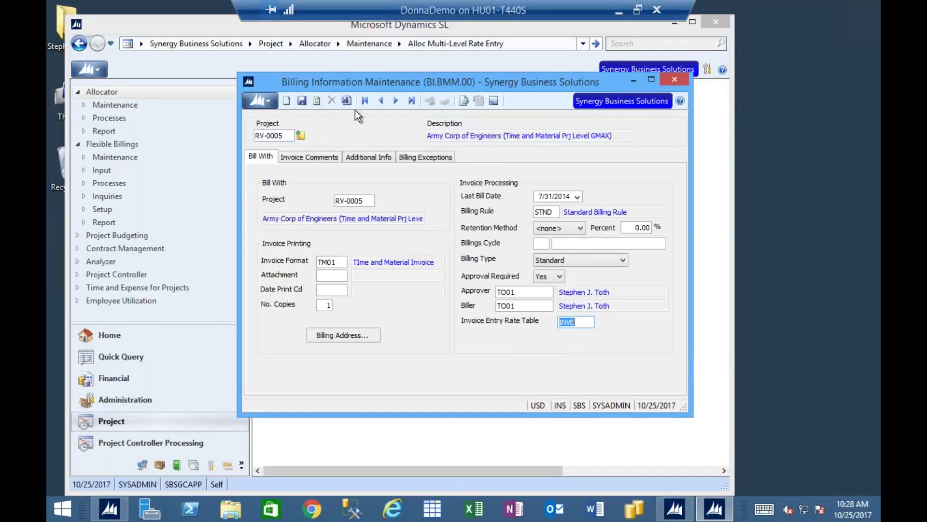
# Return to project RV-0002, review its billing address fields for address type BI, and close Address Maintenance
pyautogui.click(381, 100)
pyautogui.click(381, 101)
pyautogui.click(381, 100)
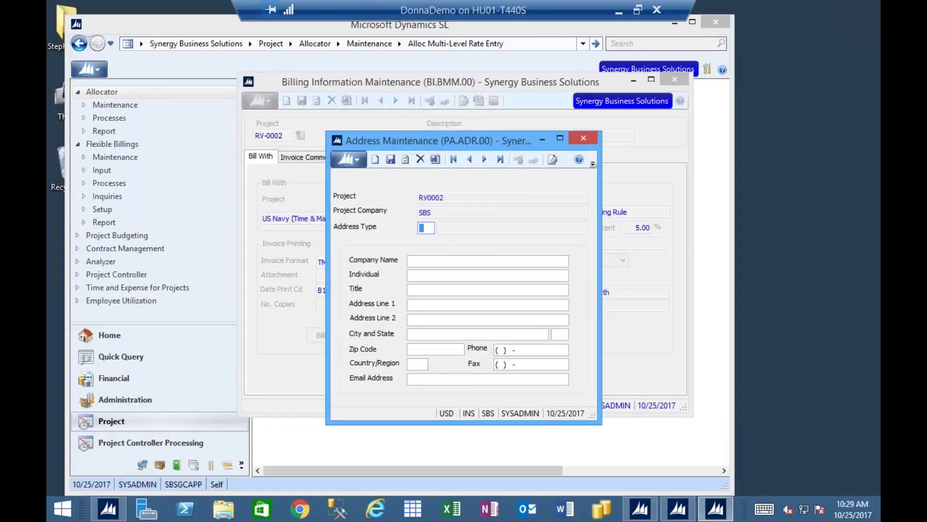
pyautogui.write('BI')
pyautogui.press('Tab')
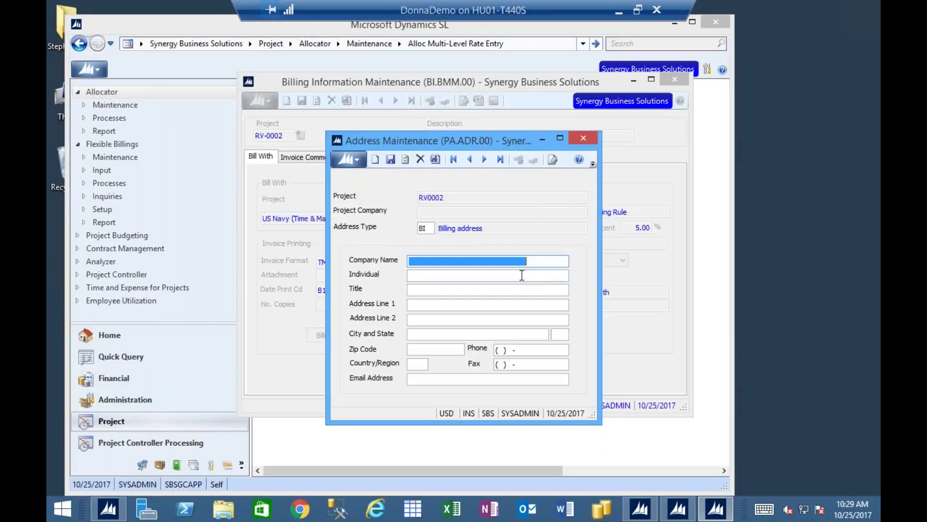
pyautogui.click(582, 137)
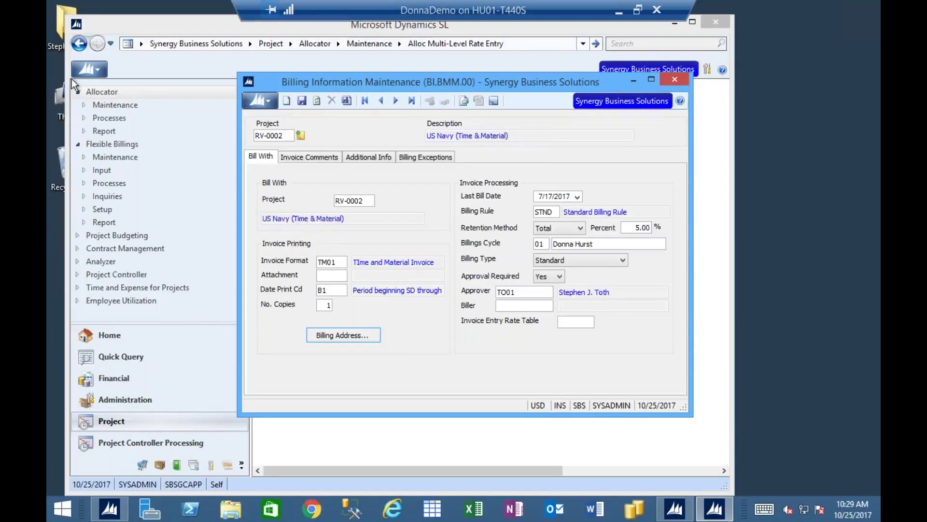
# Review the project's invoice comments for project, header and footer, and check the PB01-char field in Additional Info
pyautogui.click(302, 155)
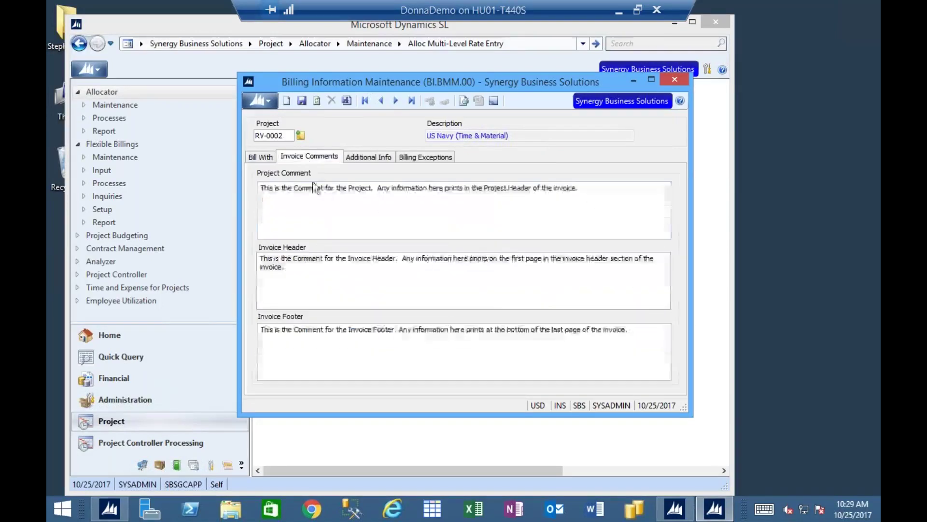
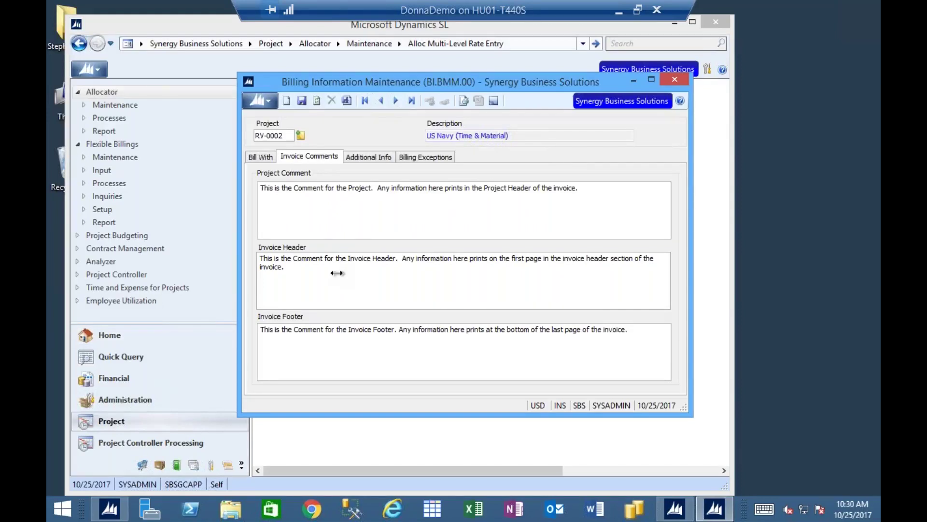
pyautogui.click(375, 160)
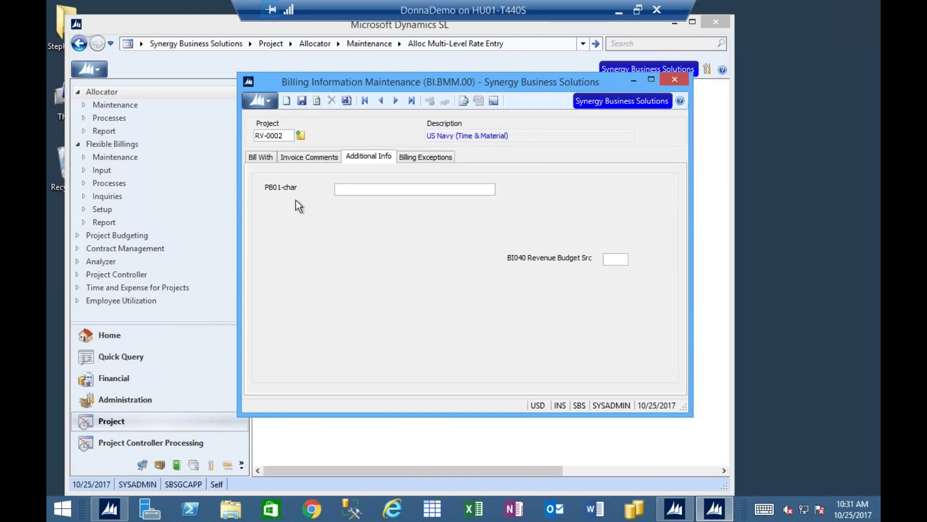
pyautogui.click(339, 189)
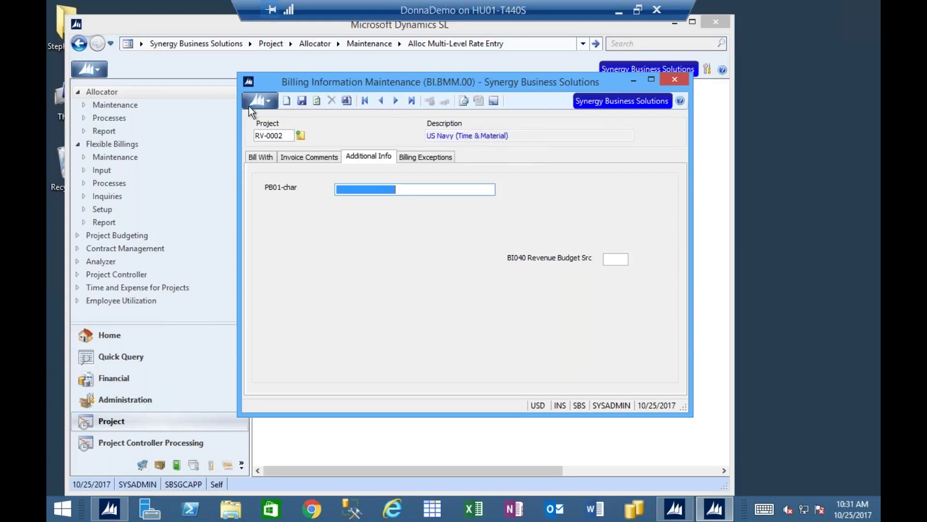
# Open ID Maintenance from Project Controller, look up ID field PB01, and compare its caption with the project's Additional Info field
pyautogui.click(117, 274)
pyautogui.click(118, 273)
pyautogui.click(119, 197)
pyautogui.click(521, 151)
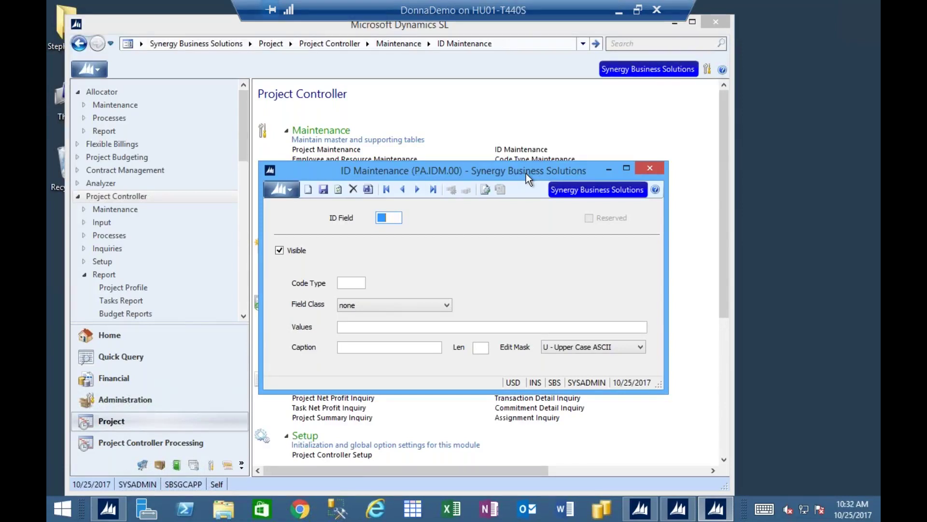
pyautogui.write('PB')
pyautogui.press('F3')
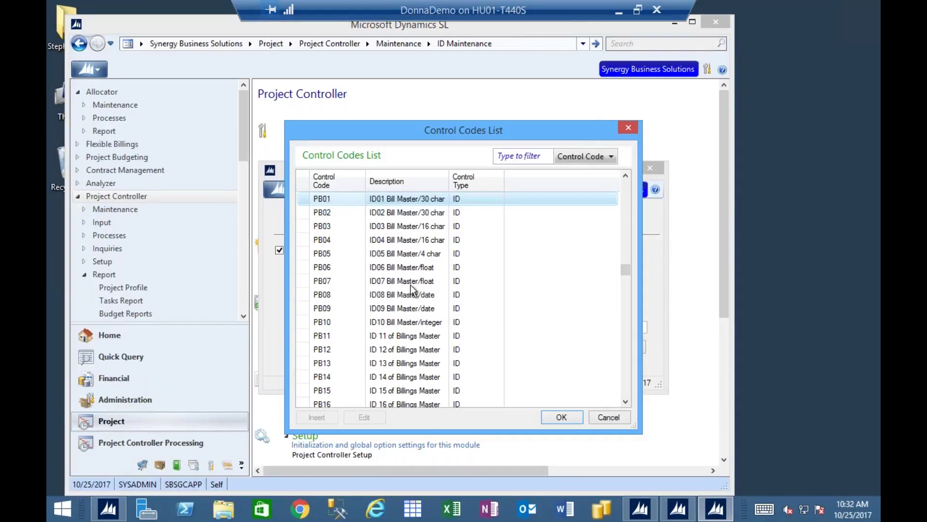
pyautogui.click(574, 419)
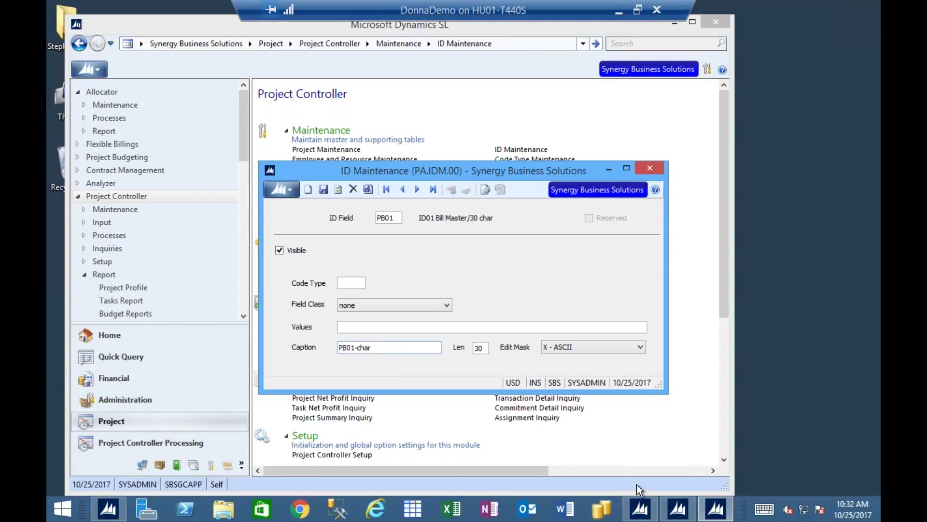
pyautogui.click(694, 513)
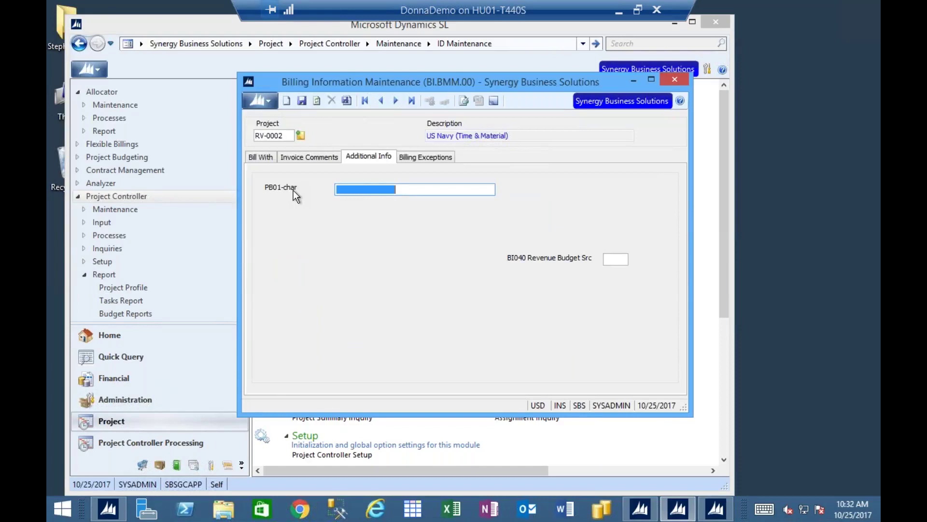
pyautogui.click(714, 513)
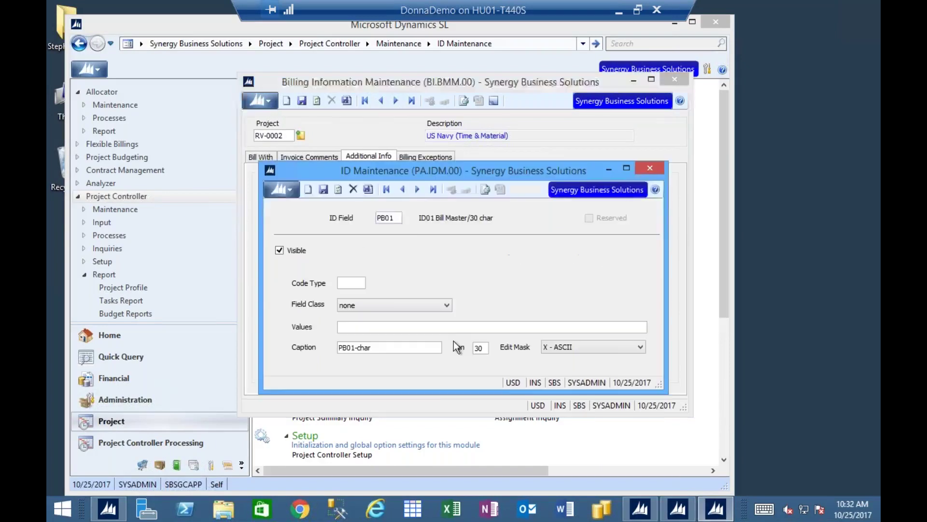
# Make ID field PB02 visible with the caption Item 2, save it, and review the control codes list
pyautogui.click(416, 192)
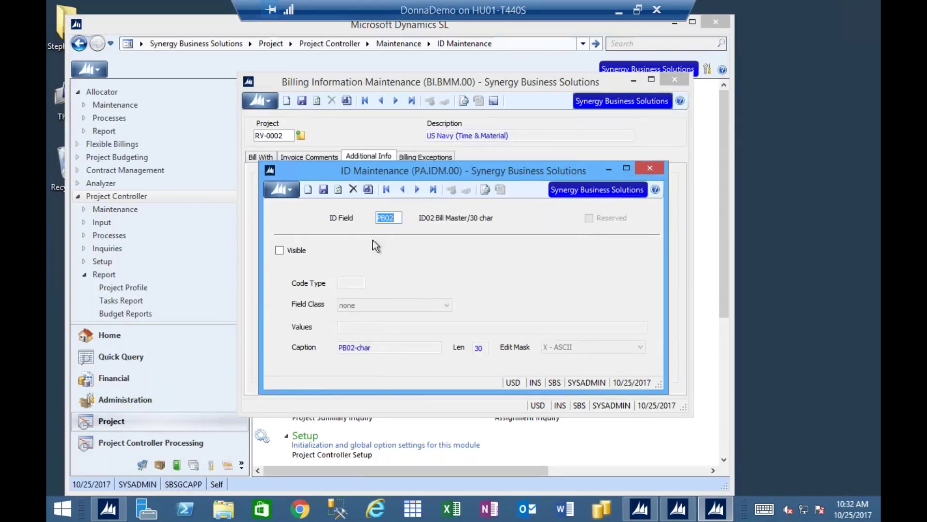
pyautogui.press('F3')
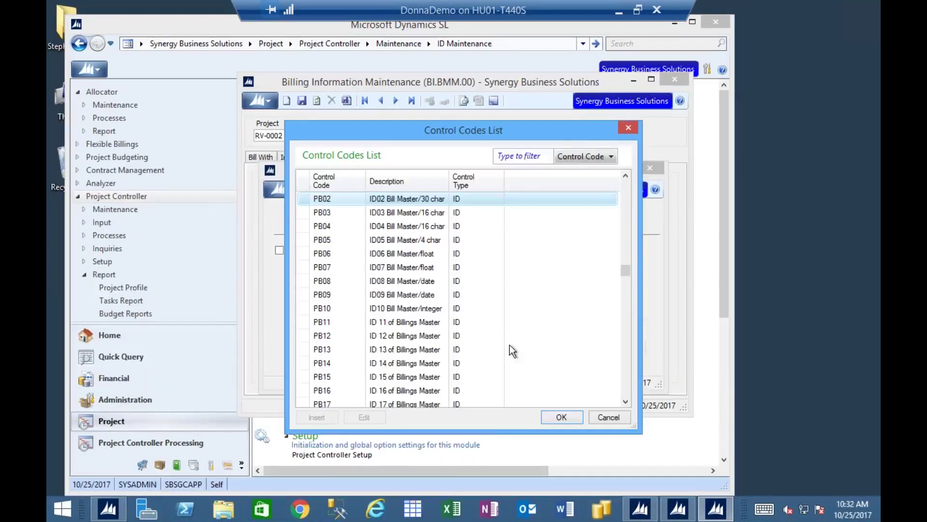
pyautogui.click(611, 418)
pyautogui.click(279, 251)
pyautogui.click(377, 346)
pyautogui.write('Item 2')
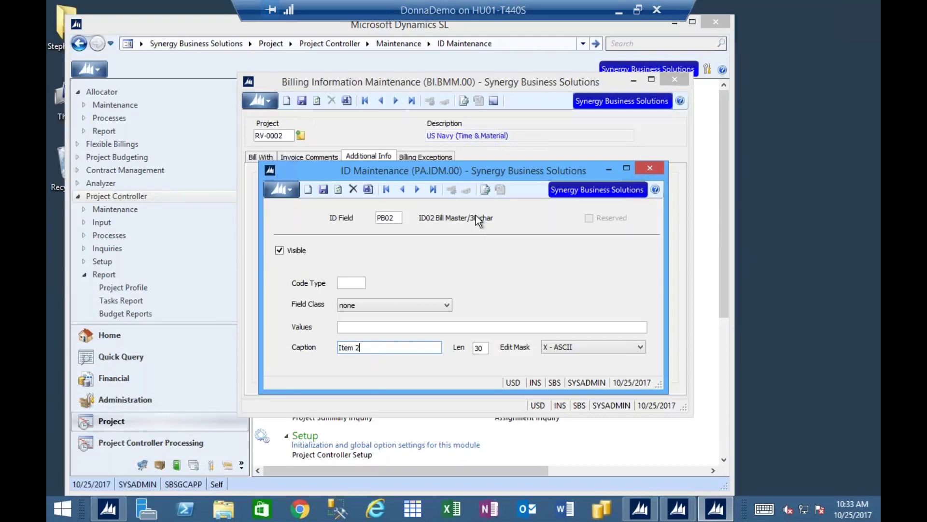
pyautogui.click(323, 190)
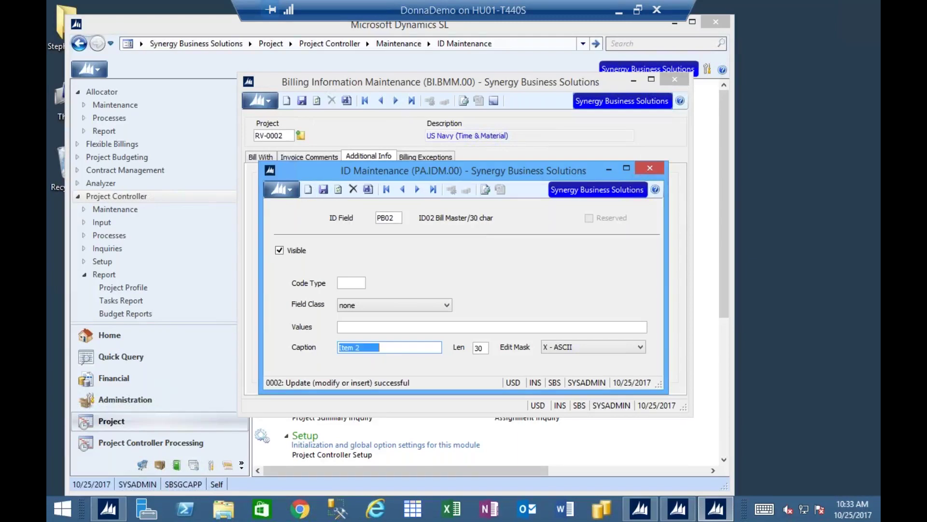
pyautogui.doubleClick(386, 217)
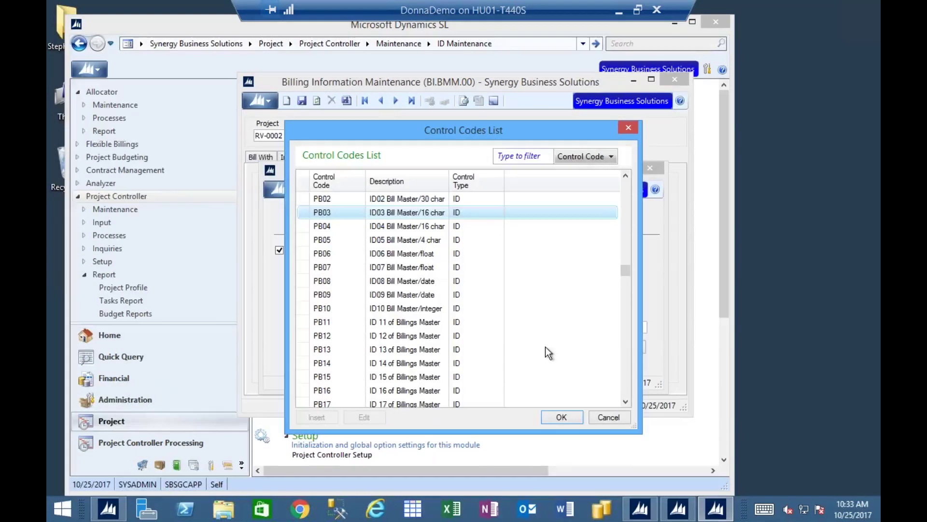
pyautogui.click(606, 416)
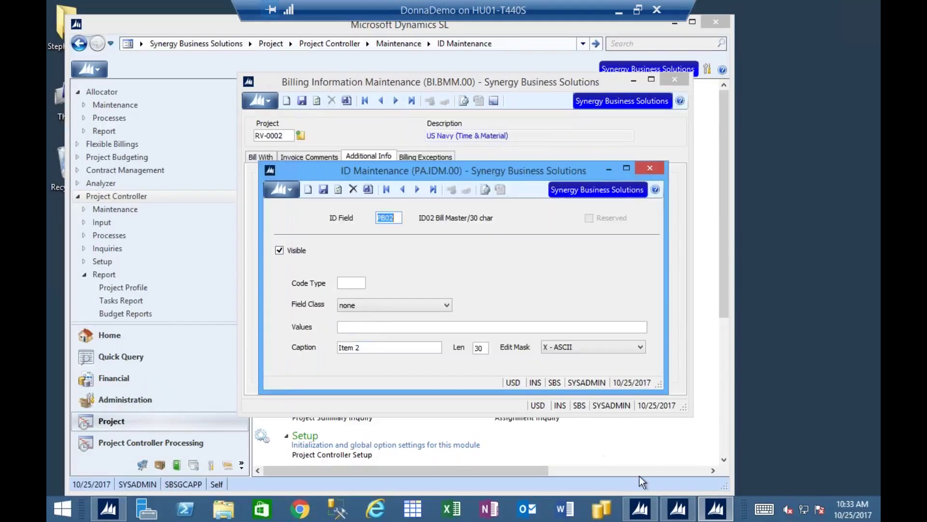
# Close and reopen Billing Information Maintenance from Flexible Billings, load project RV-0002, and check its Additional Info for the Item 2 field
pyautogui.click(678, 508)
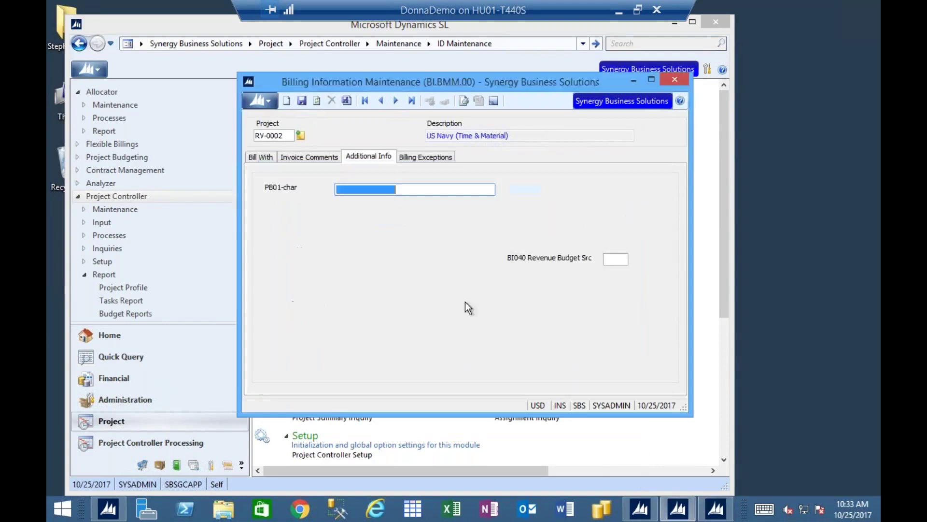
pyautogui.click(670, 81)
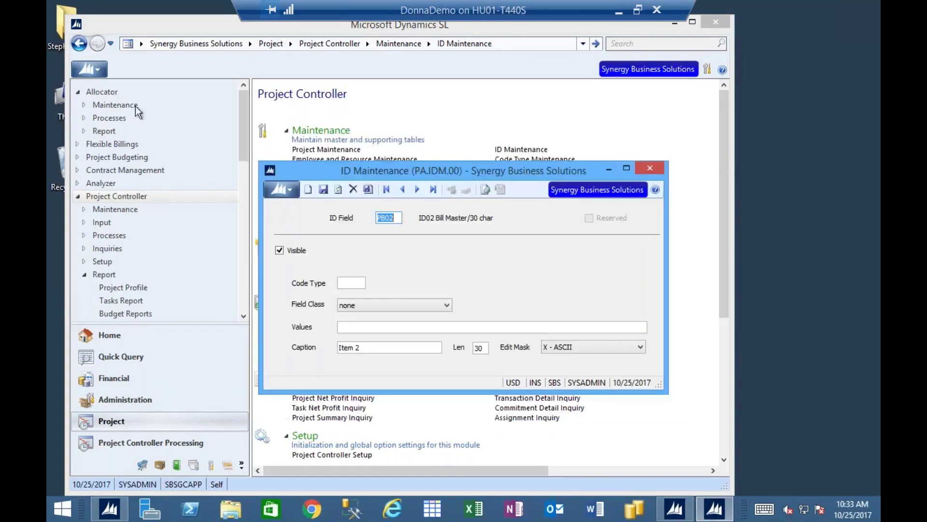
pyautogui.click(112, 144)
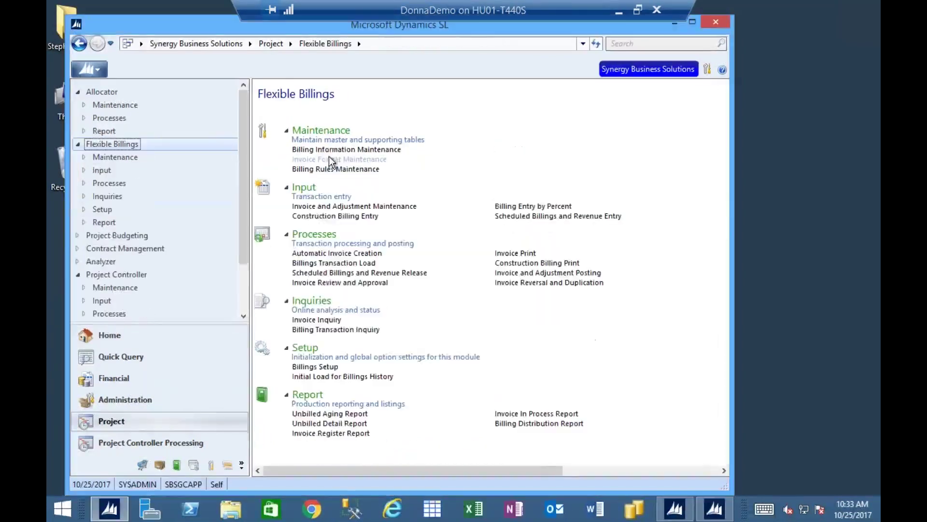
pyautogui.click(330, 150)
pyautogui.write('RV-0002')
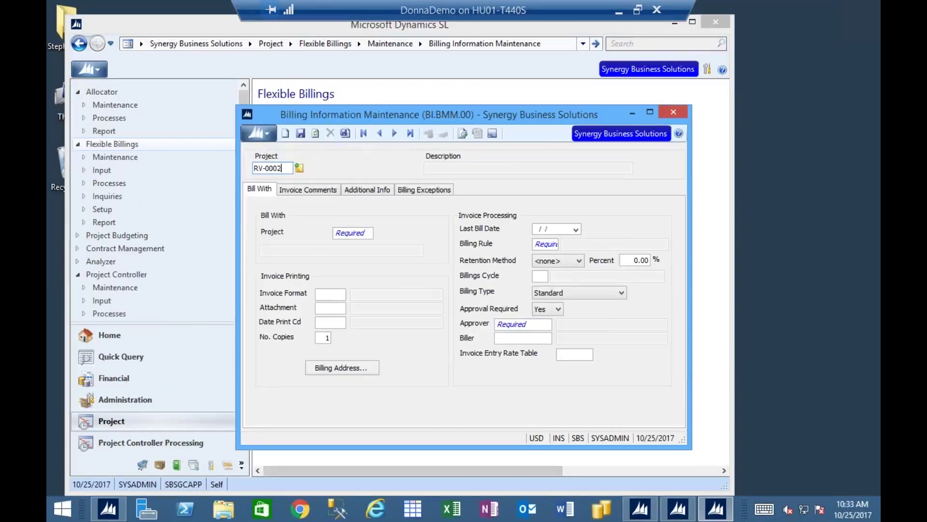
pyautogui.press('Tab')
pyautogui.click(368, 190)
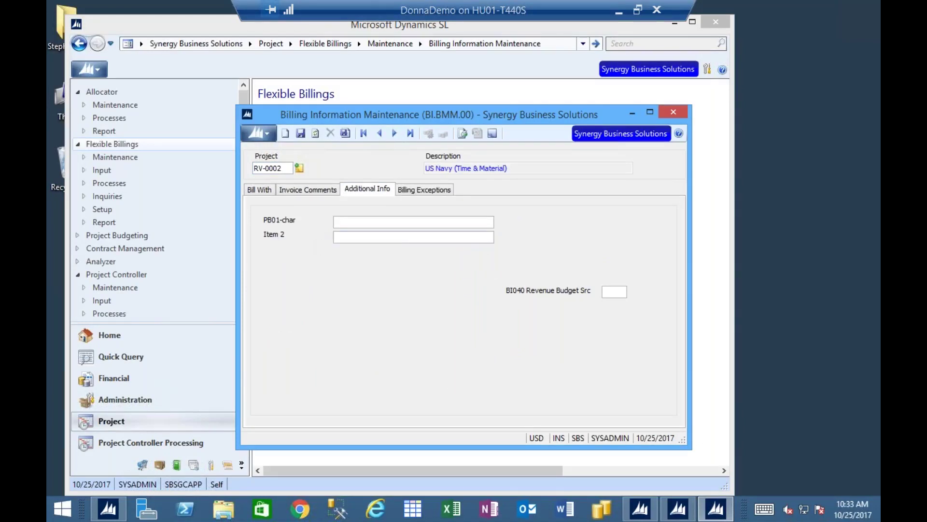
pyautogui.press('Tab')
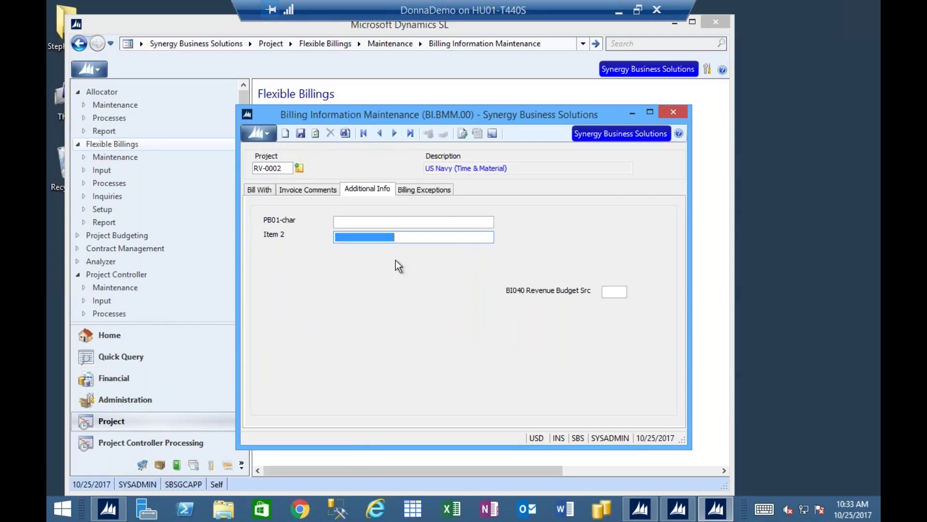
# Return to ID Maintenance, browse the Bill Master ID fields from PB02 through PB06, and close ID Maintenance
pyautogui.click(688, 515)
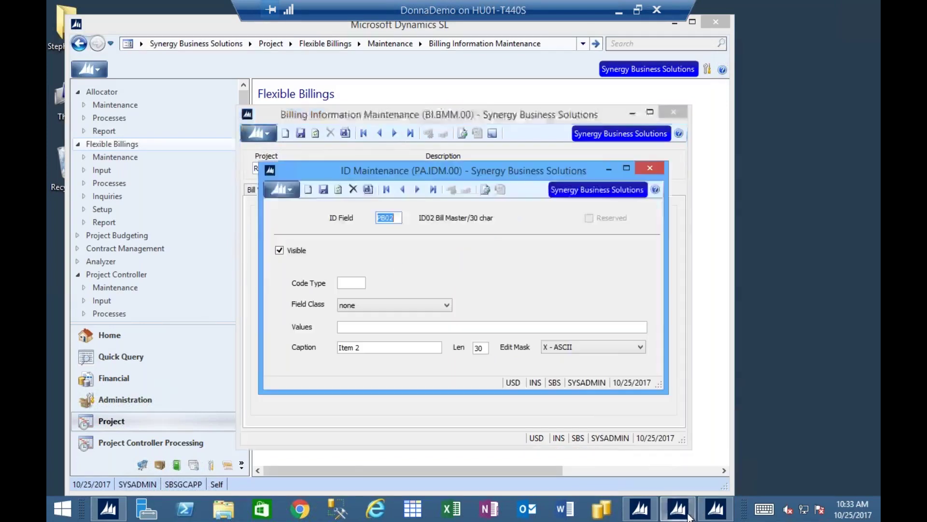
pyautogui.click(417, 189)
pyautogui.click(416, 188)
pyautogui.click(417, 189)
pyautogui.click(416, 189)
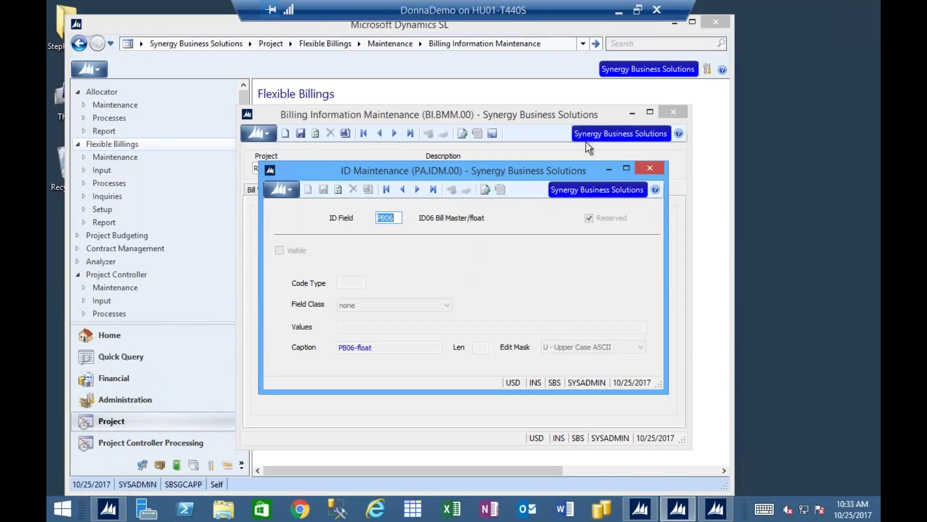
pyautogui.click(648, 166)
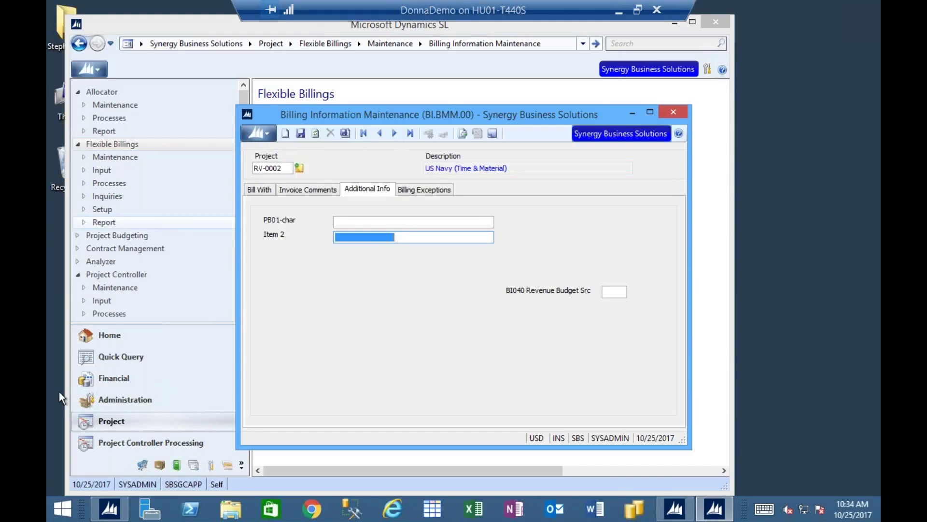
# Start a billing exception for project RV-0002 with Field Name 1 set to Employee and the first employee in the list as its value
pyautogui.click(413, 189)
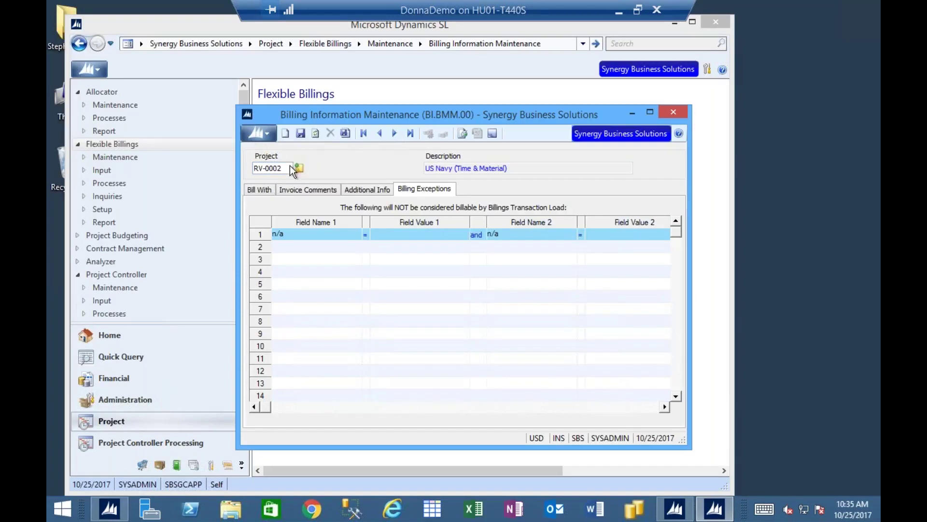
pyautogui.click(306, 234)
pyautogui.click(354, 235)
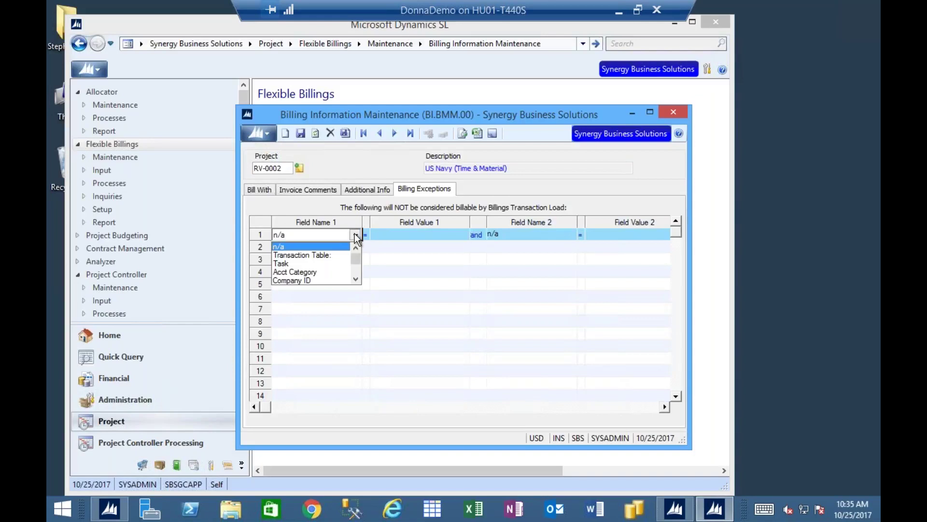
pyautogui.click(355, 280)
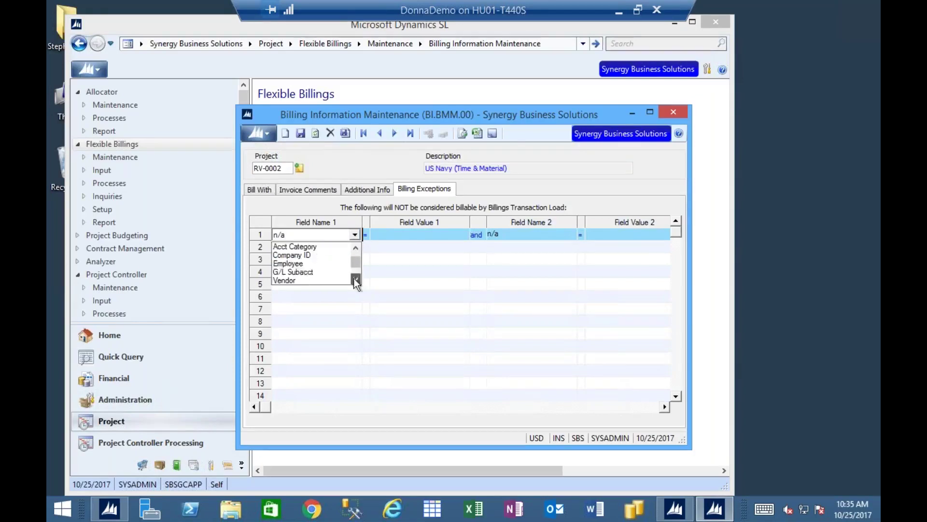
pyautogui.click(292, 267)
pyautogui.doubleClick(410, 237)
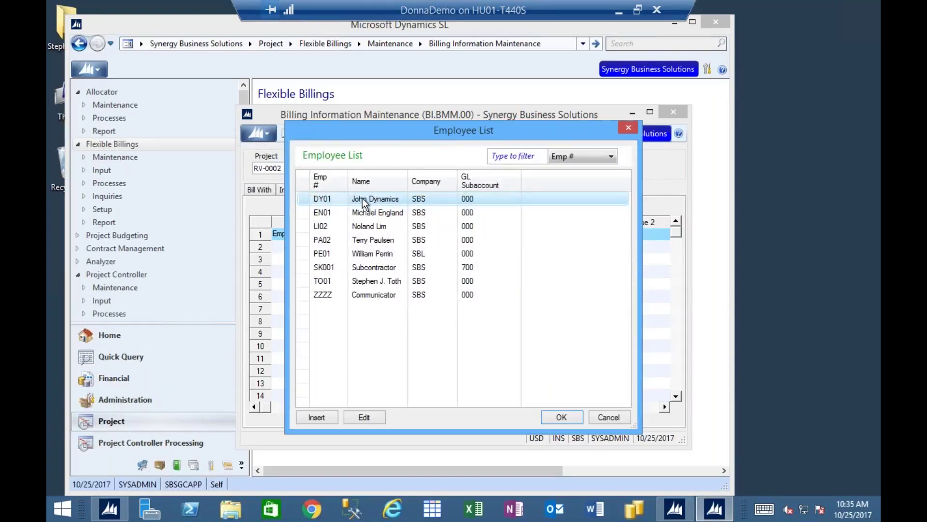
pyautogui.click(564, 417)
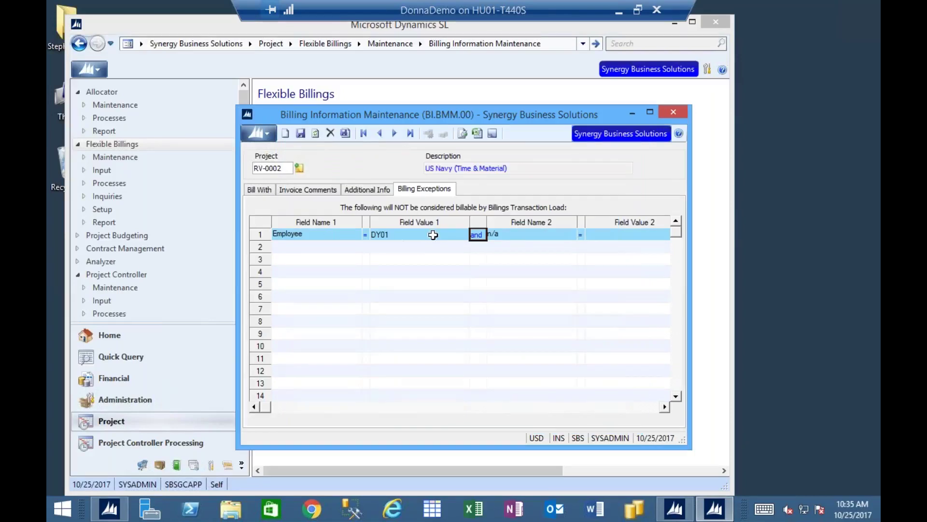
# Add Labor Class equal to JUN1 as the exception's second condition, and save the billing information
pyautogui.click(520, 235)
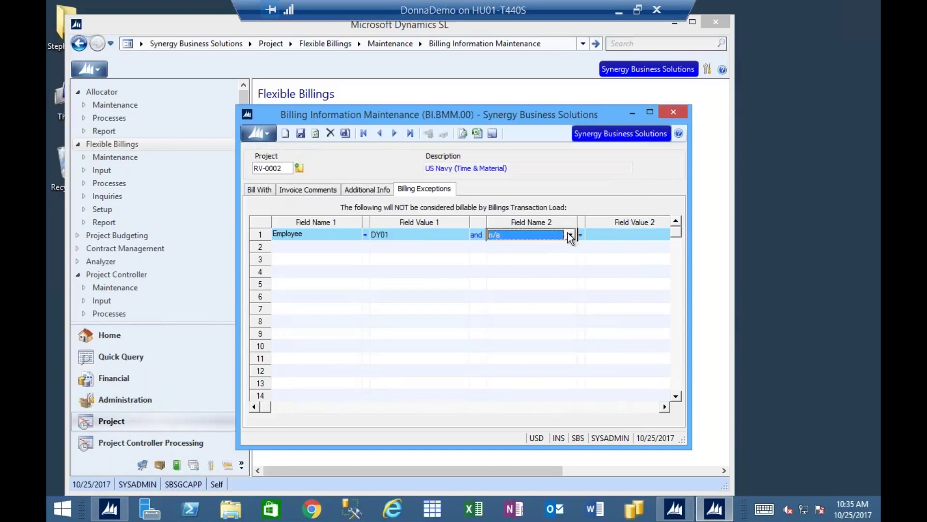
pyautogui.click(570, 235)
pyautogui.click(570, 278)
pyautogui.click(570, 278)
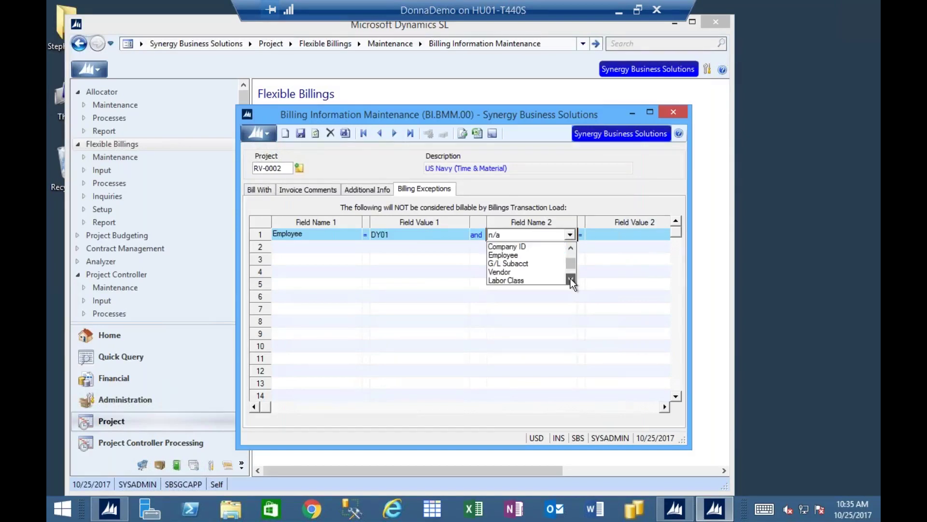
pyautogui.click(570, 278)
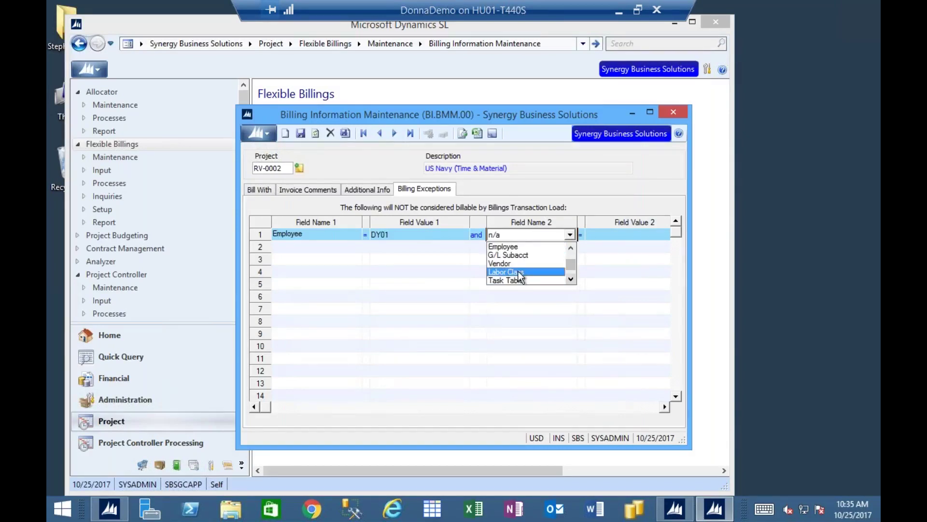
pyautogui.click(527, 271)
pyautogui.click(590, 234)
pyautogui.doubleClick(603, 234)
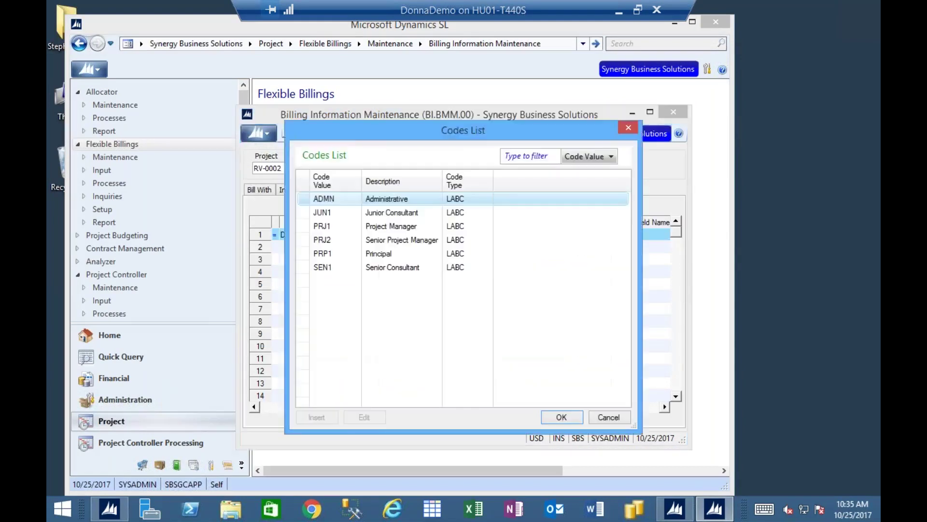
pyautogui.doubleClick(407, 214)
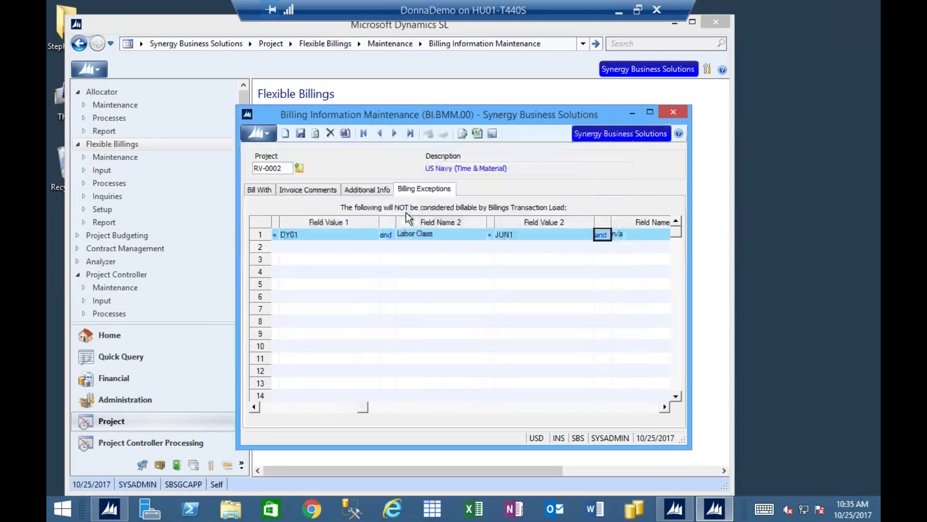
pyautogui.click(300, 134)
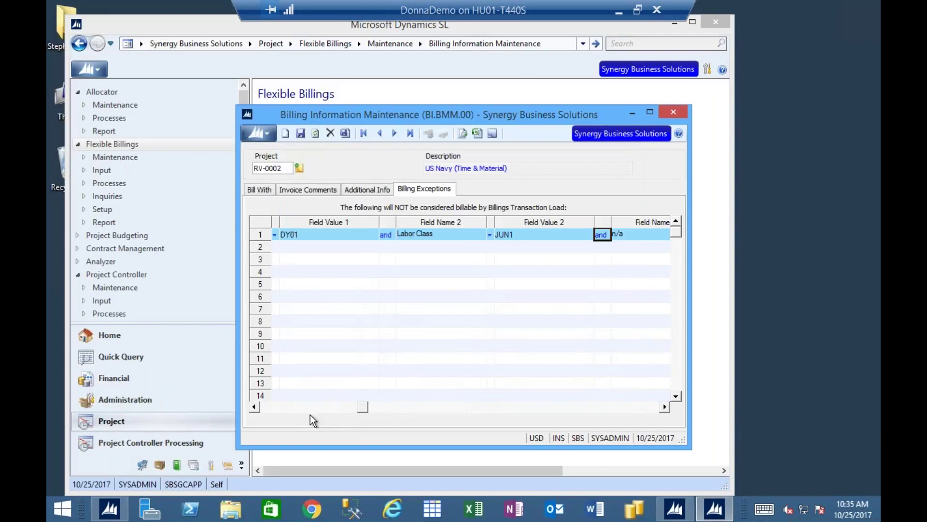
# Review the exception in form view, look through the field choices for the third condition, and return to the grid view
pyautogui.click(289, 407)
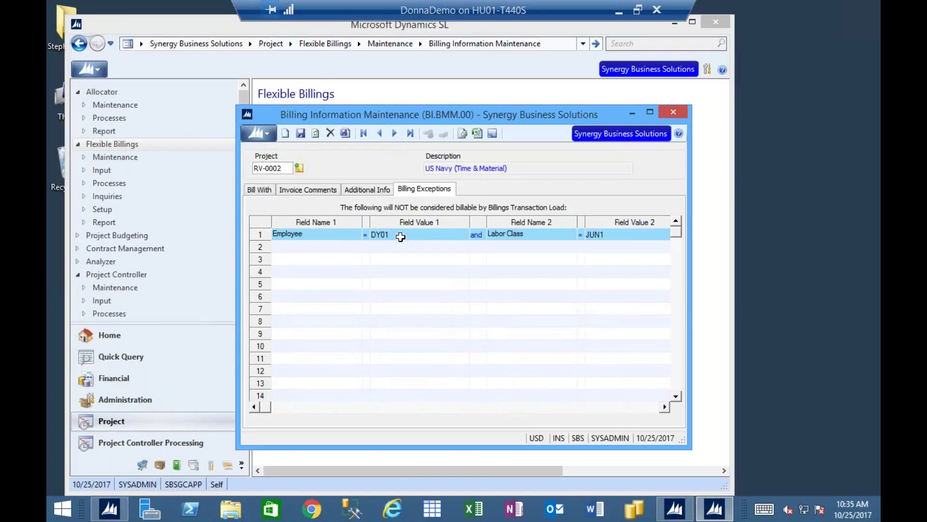
pyautogui.click(385, 236)
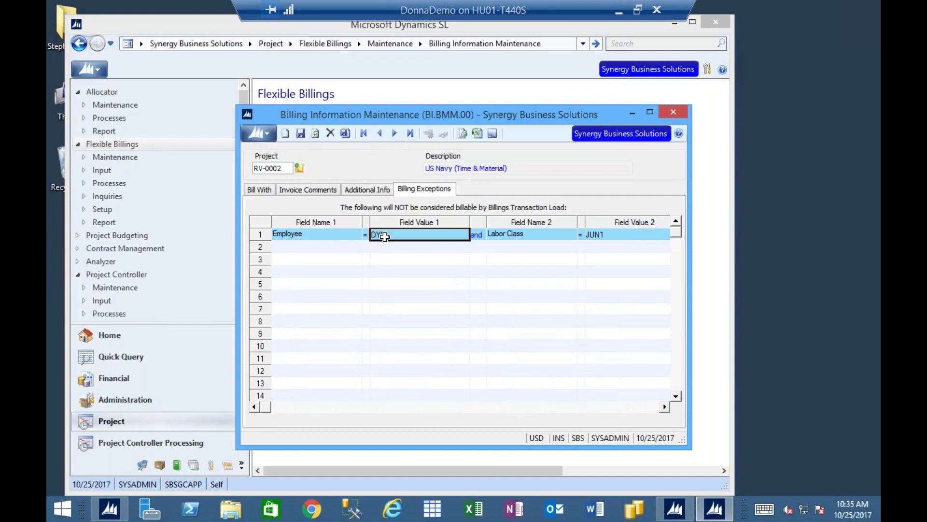
pyautogui.hotkey('ctrl', 'l')
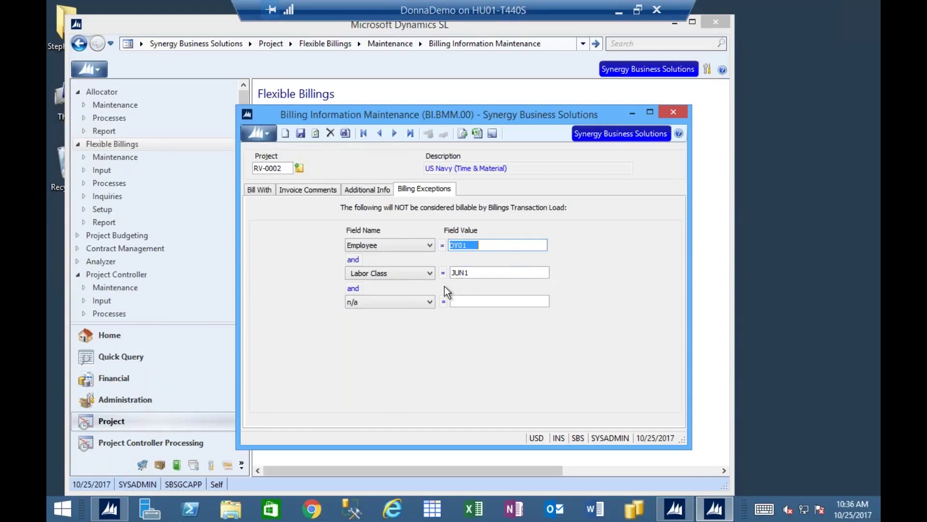
pyautogui.click(428, 300)
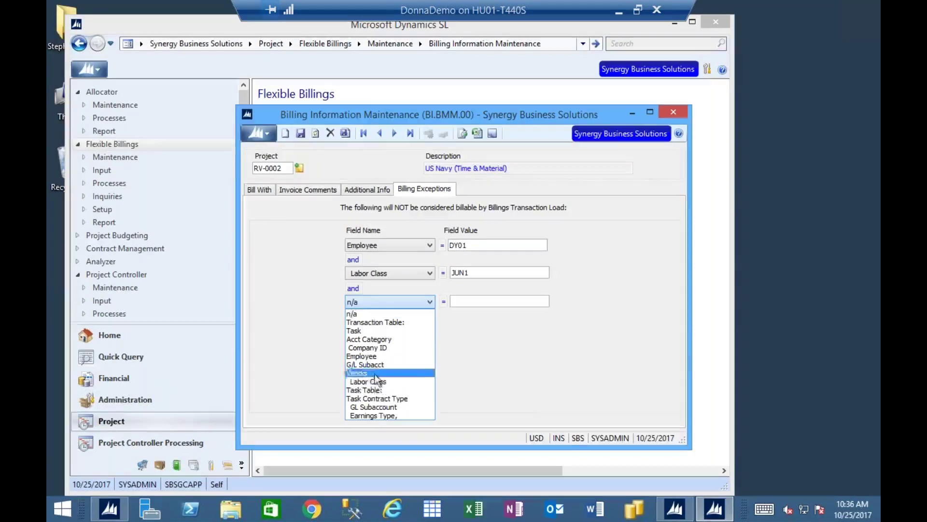
pyautogui.click(378, 298)
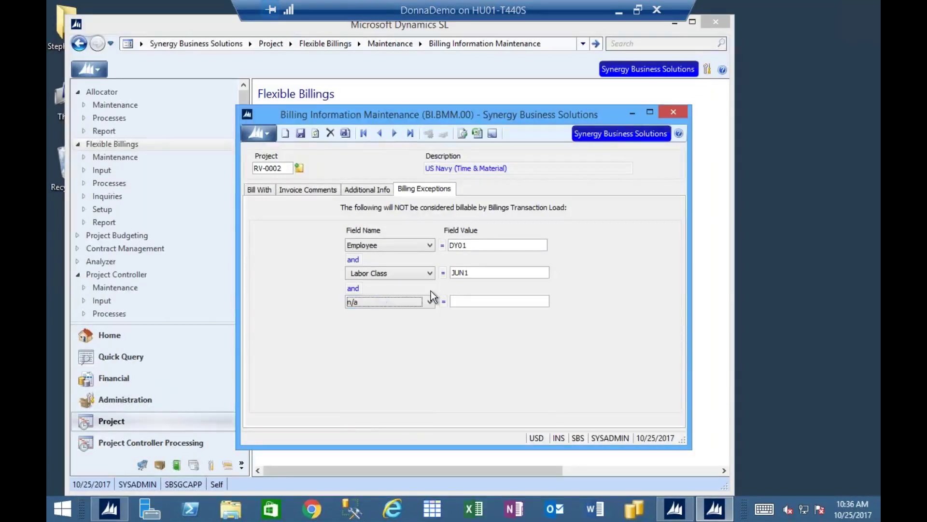
pyautogui.hotkey('ctrl', 'l')
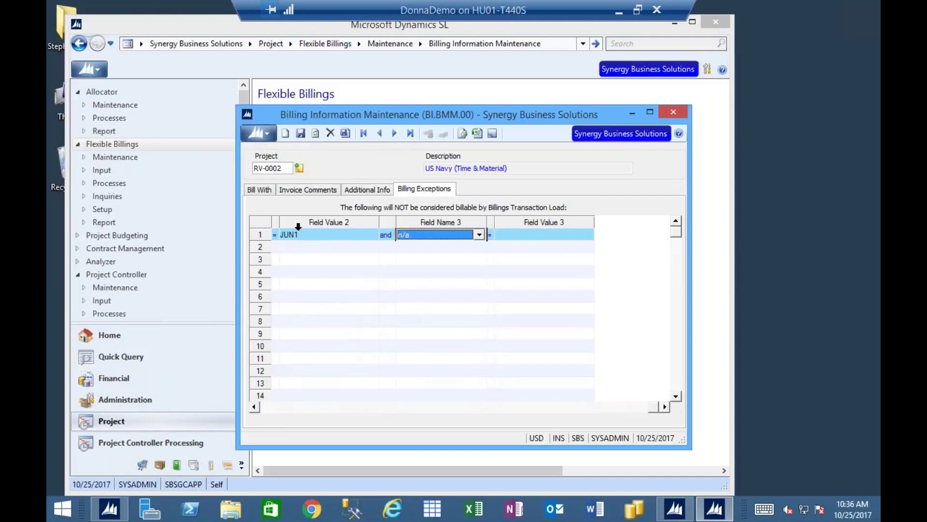
pyautogui.click(277, 409)
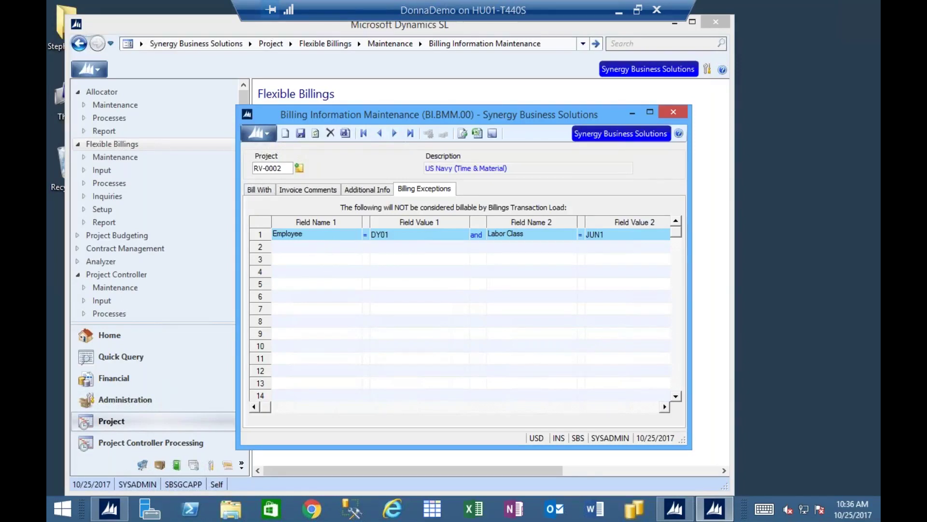
# Review the Billing Rule in project RV-0002's Bill With information, and close Billing Information Maintenance
pyautogui.doubleClick(273, 169)
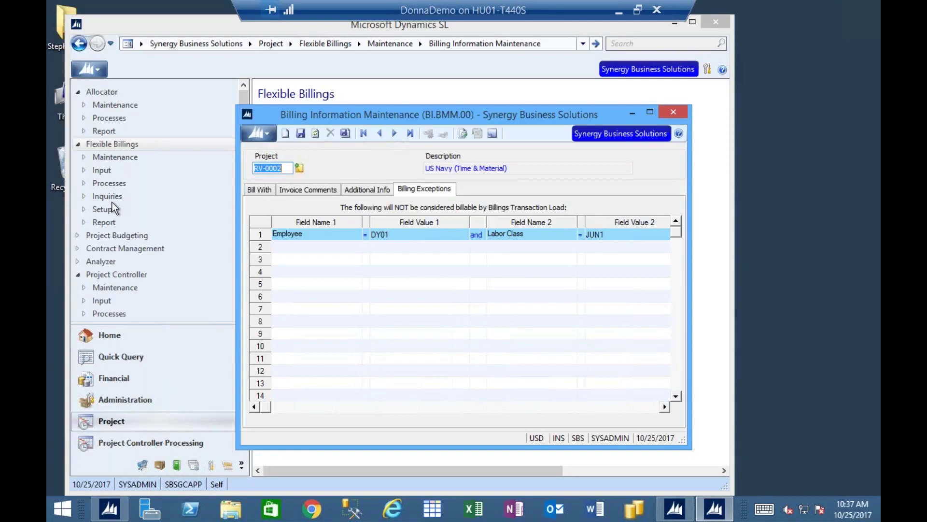
pyautogui.click(260, 189)
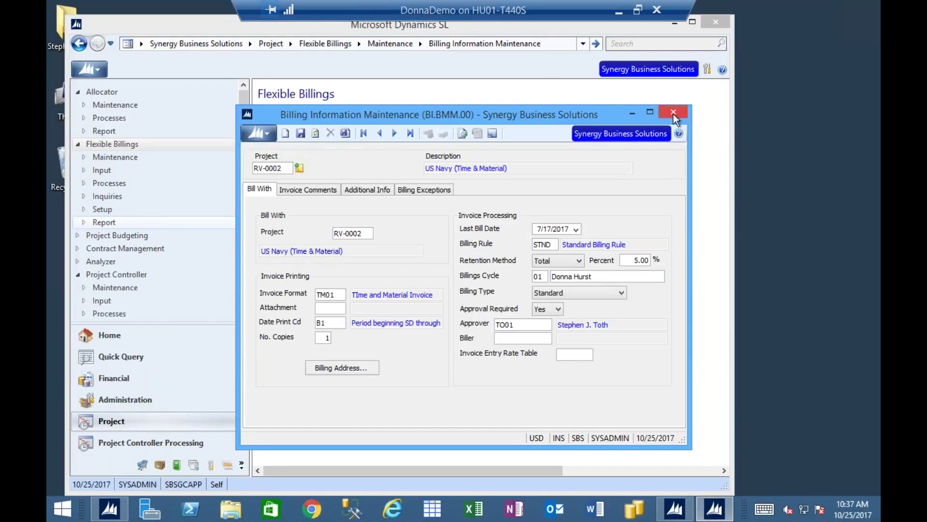
pyautogui.doubleClick(546, 245)
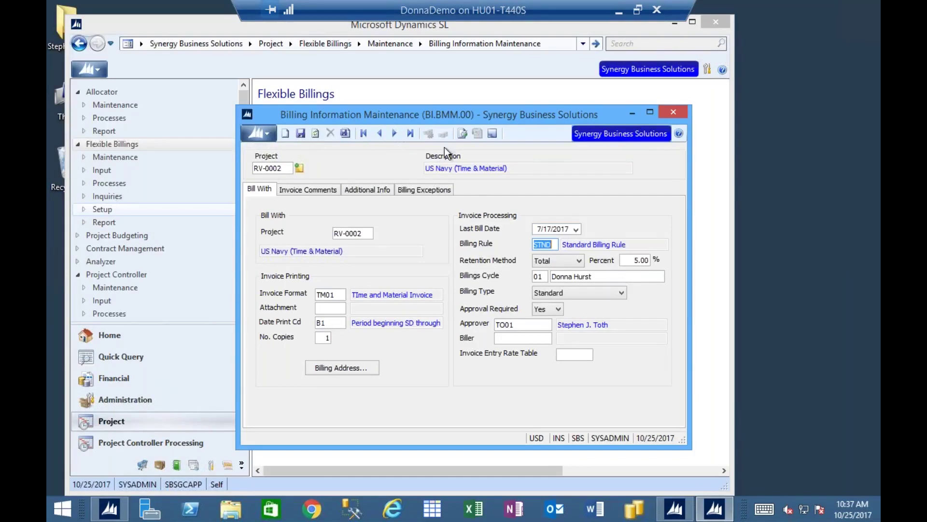
pyautogui.click(677, 112)
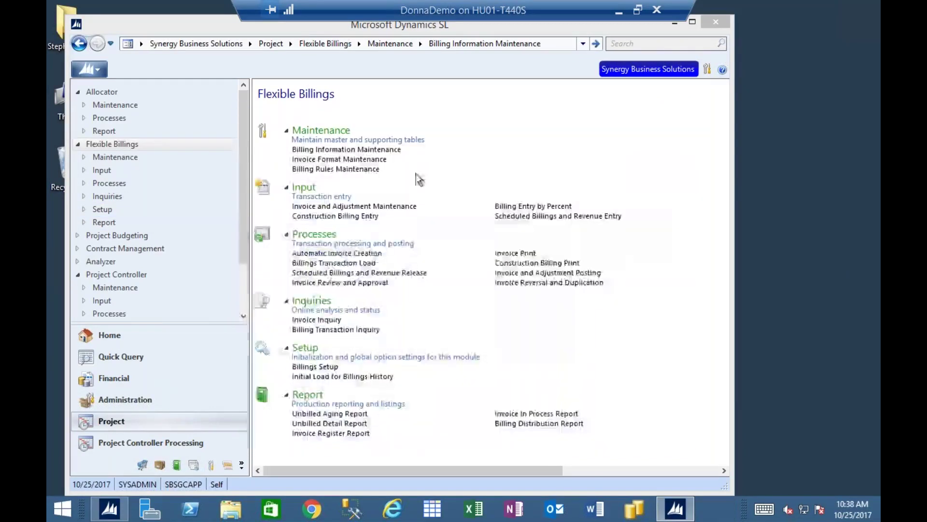
# Open Billing Rules Maintenance from Flexible Billings, load billing rule SIMP, and review its account categories for Billings Transaction Load
pyautogui.click(117, 144)
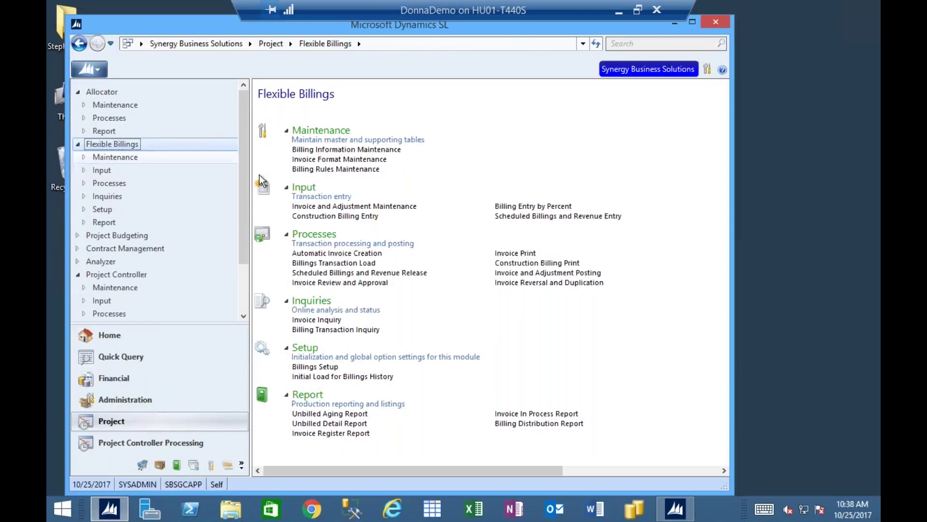
pyautogui.click(335, 169)
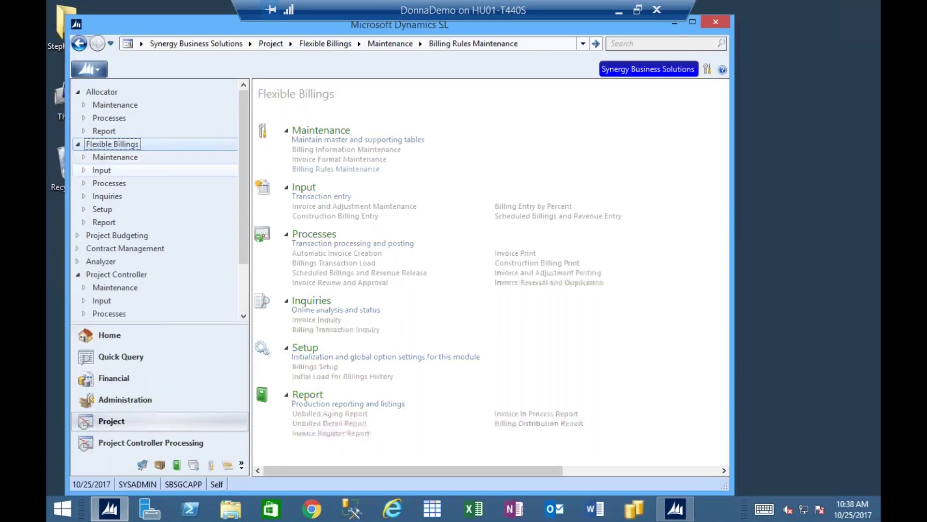
pyautogui.write('SIMP')
pyautogui.press('Tab')
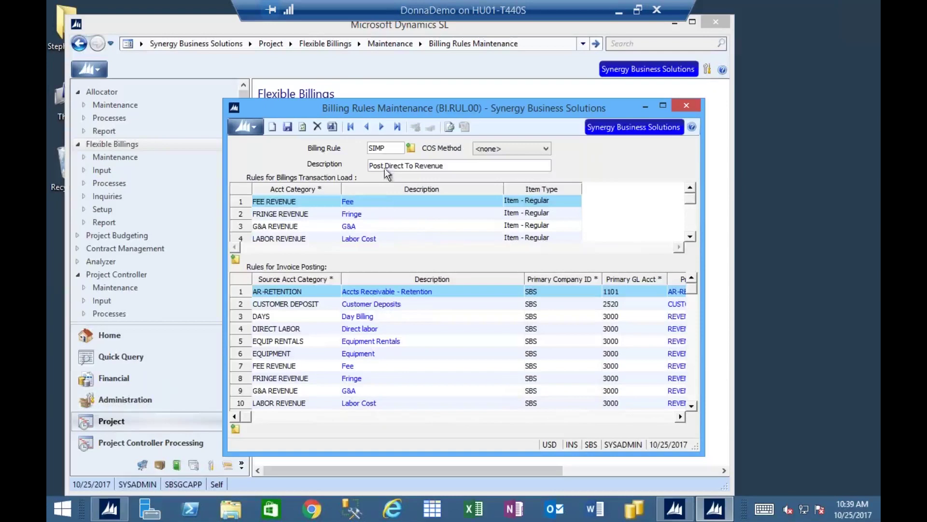
pyautogui.click(691, 238)
pyautogui.click(691, 238)
pyautogui.click(690, 238)
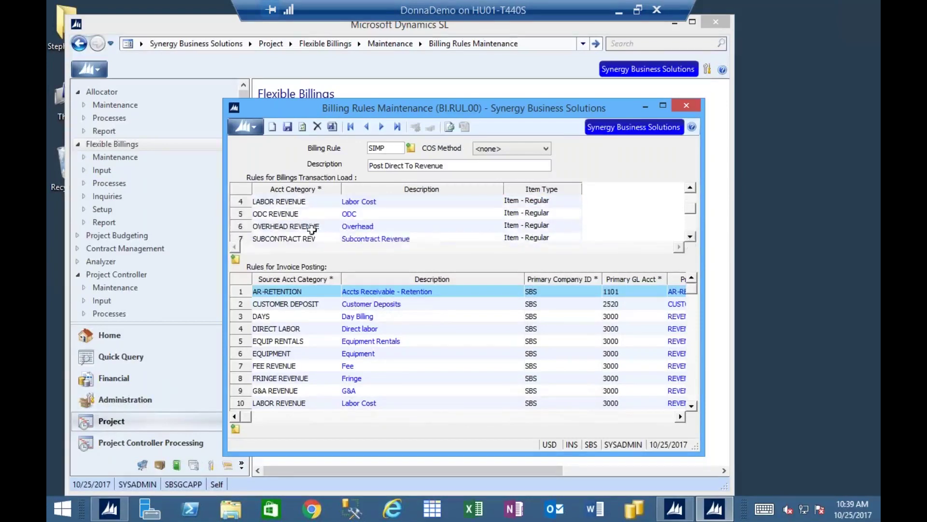
# Review the remaining Billings Transaction Load categories and the Rules for Invoice Posting of billing rule SIMP
pyautogui.click(298, 211)
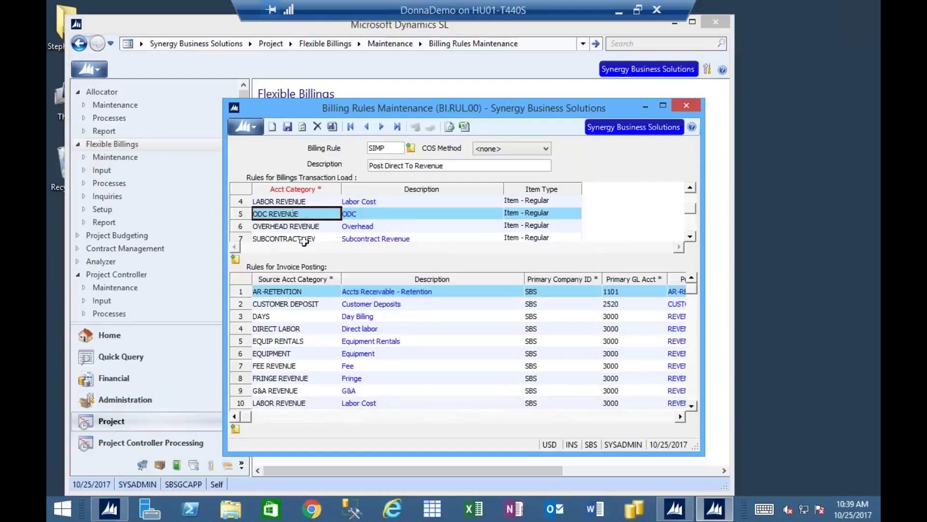
pyautogui.scroll(-2, 321, 232)
pyautogui.click(321, 228)
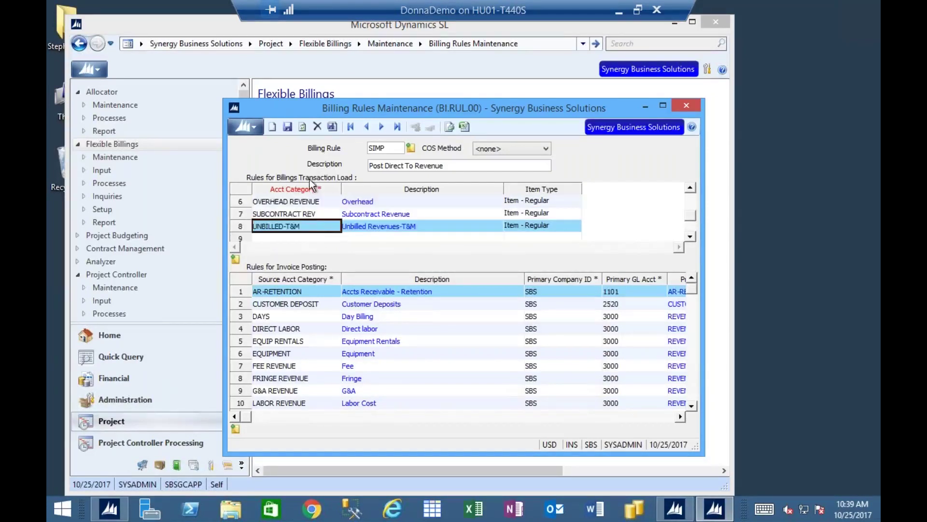
pyautogui.click(286, 214)
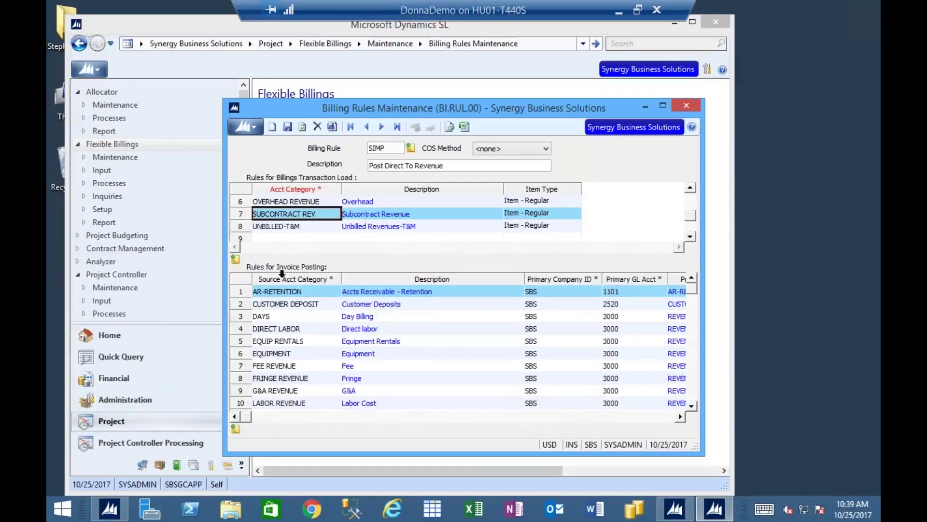
pyautogui.click(289, 330)
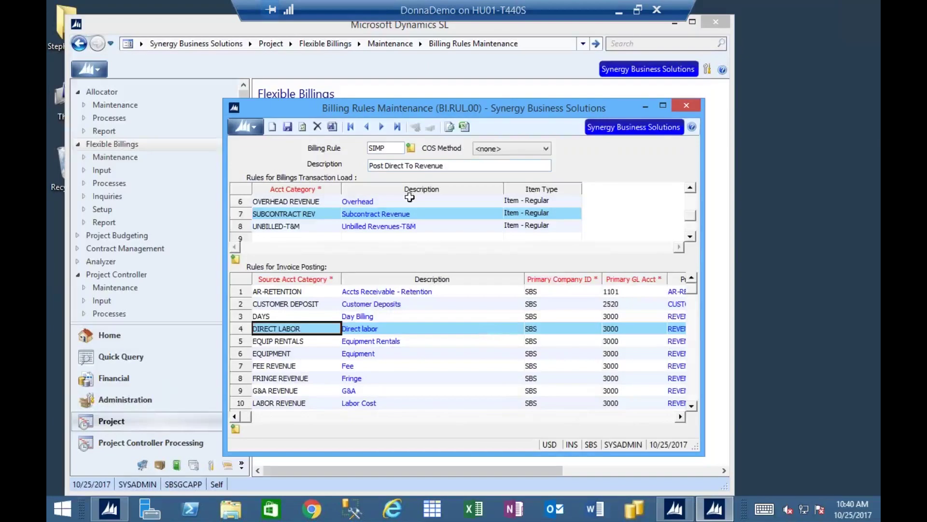
pyautogui.moveTo(312, 112); pyautogui.dragTo(187, 67)
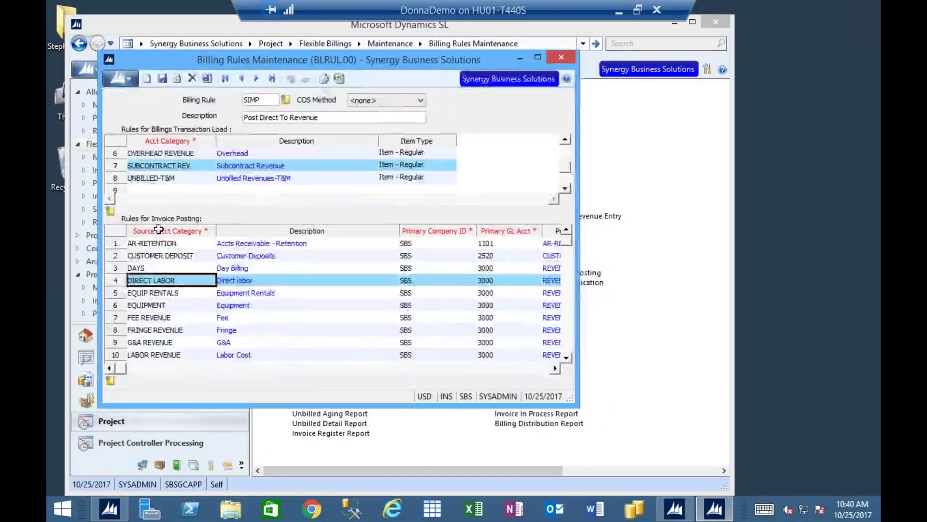
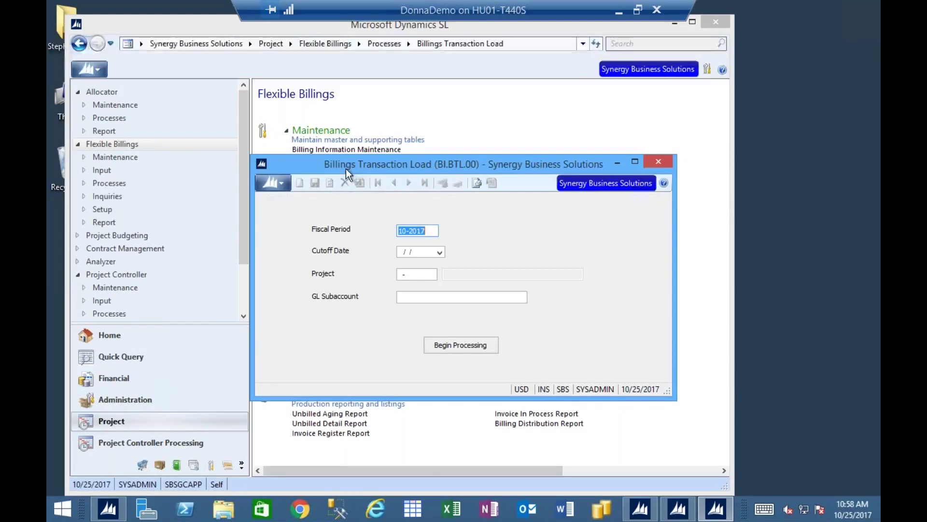
# Open Billings Setup from Flexible Billings, review the Transaction Load Options, and close the setup
pyautogui.moveTo(353, 170); pyautogui.dragTo(443, 191)
pyautogui.click(314, 366)
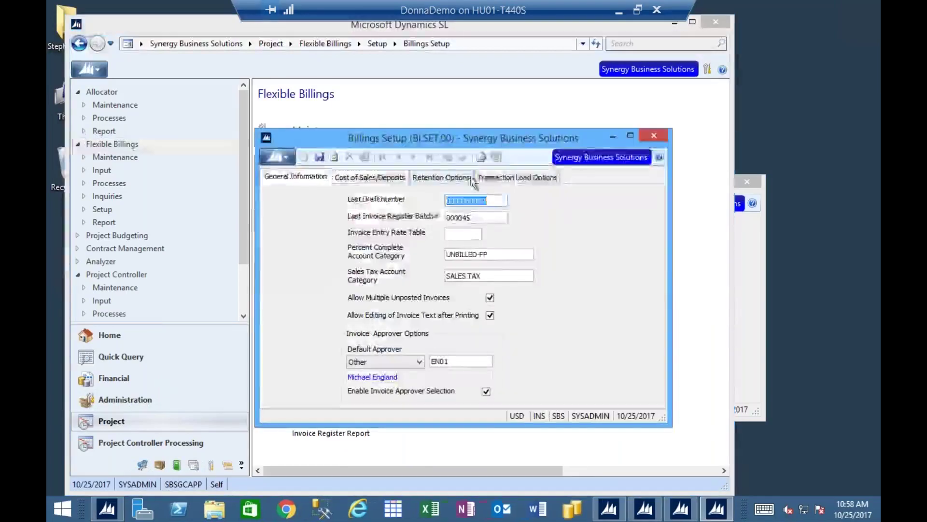
pyautogui.click(493, 180)
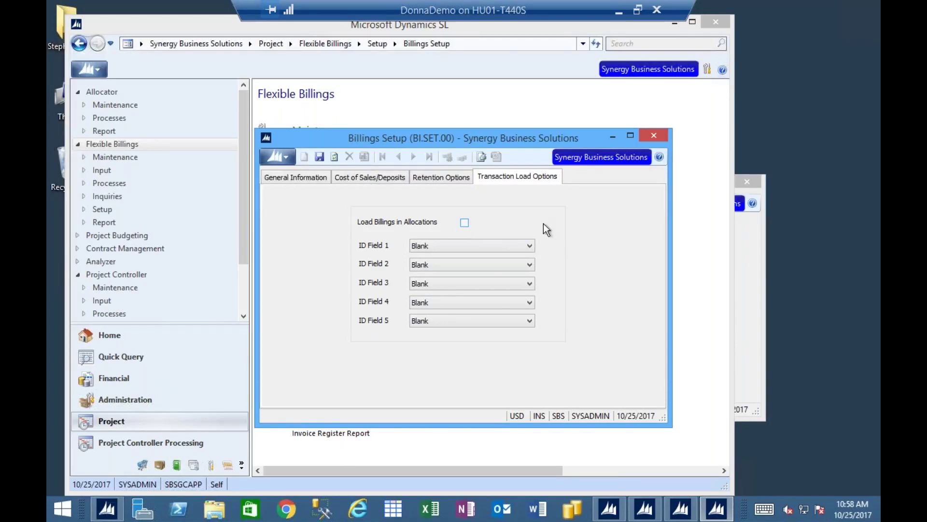
pyautogui.click(657, 135)
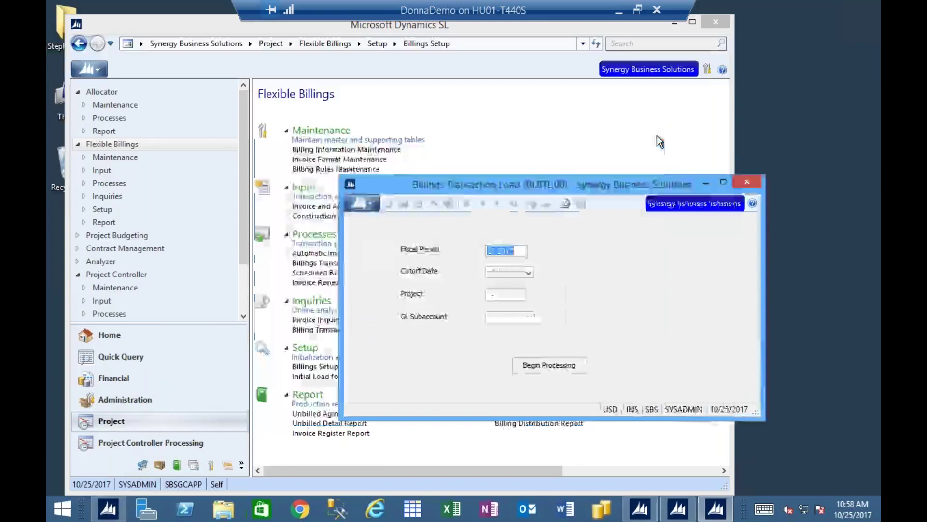
# Run Billings Transaction Load for fiscal period 10-2017 with the cutoff date, project and GL subaccount blank, and close the process
pyautogui.moveTo(650, 183); pyautogui.dragTo(619, 173)
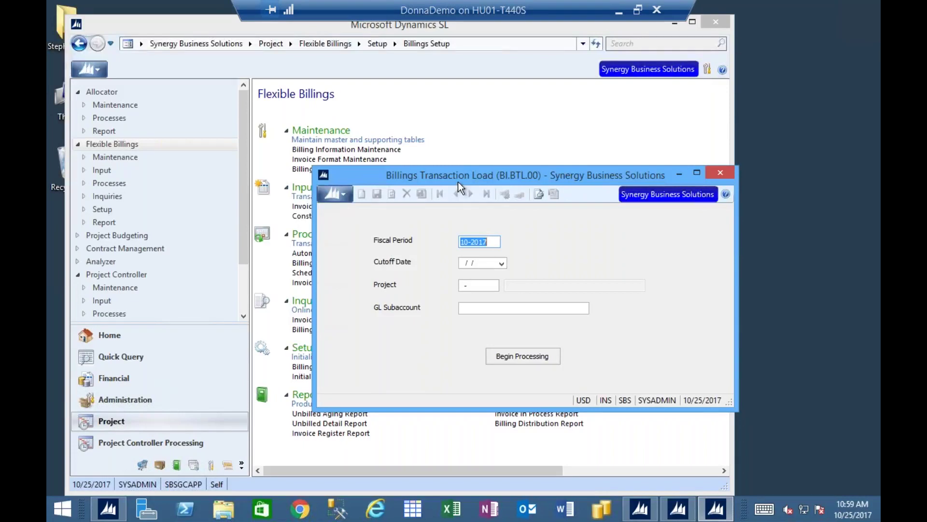
pyautogui.moveTo(458, 179); pyautogui.dragTo(418, 168)
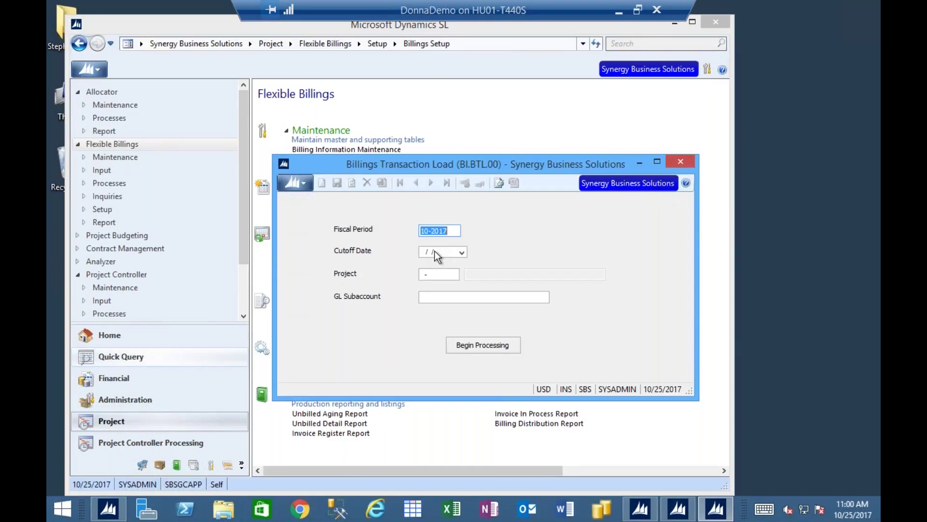
pyautogui.click(435, 278)
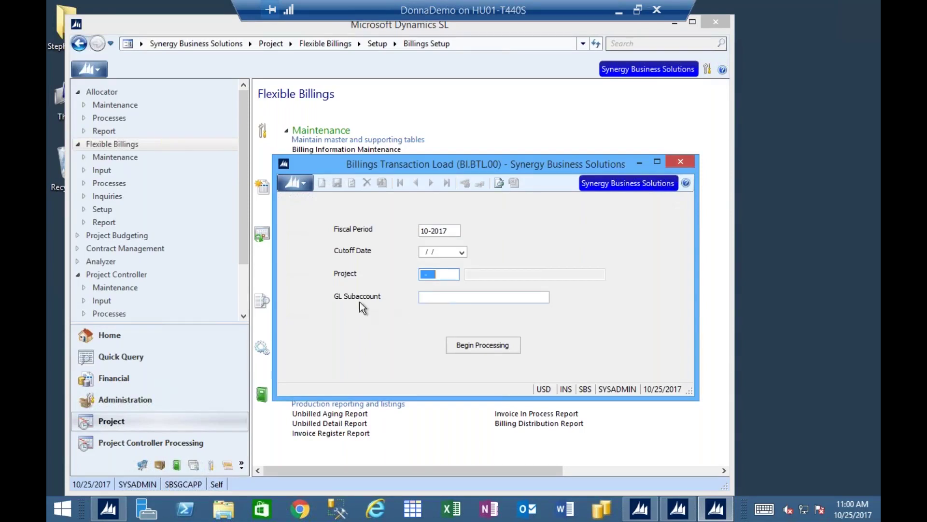
pyautogui.click(448, 300)
pyautogui.click(483, 349)
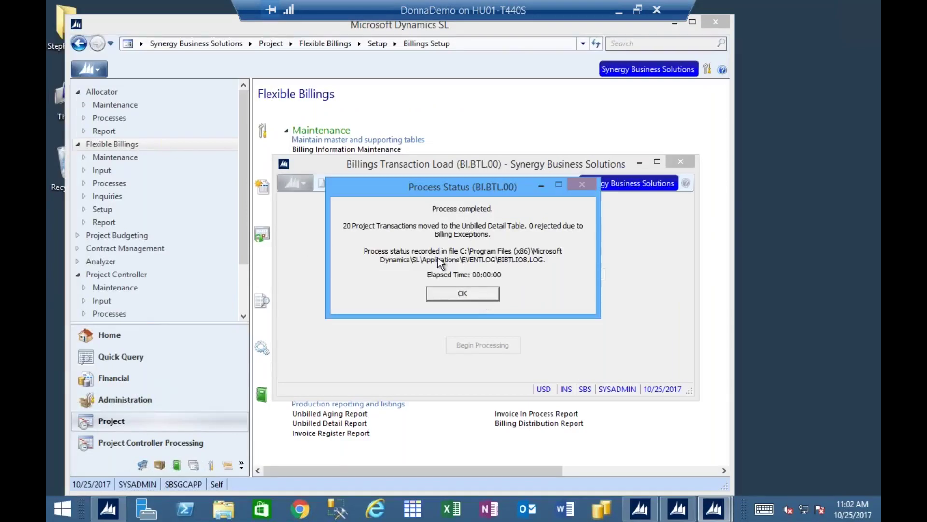
pyautogui.click(454, 295)
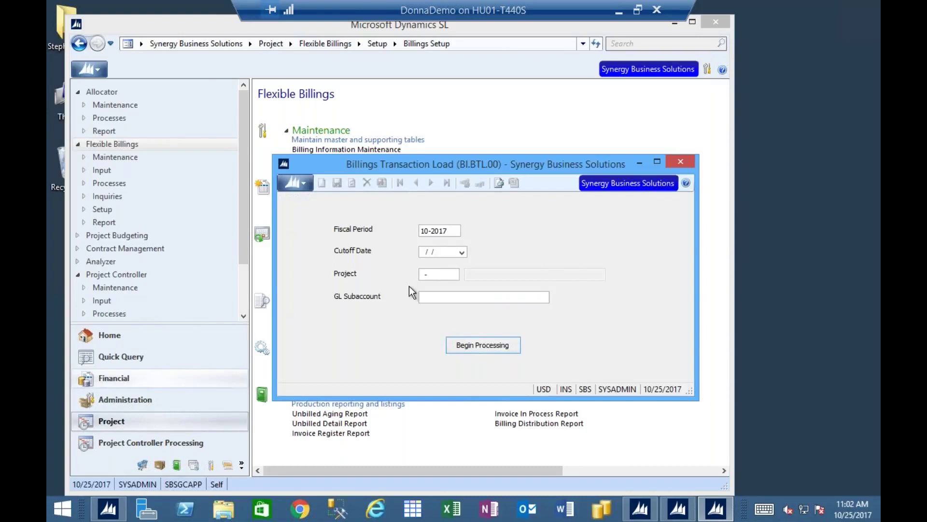
pyautogui.click(688, 164)
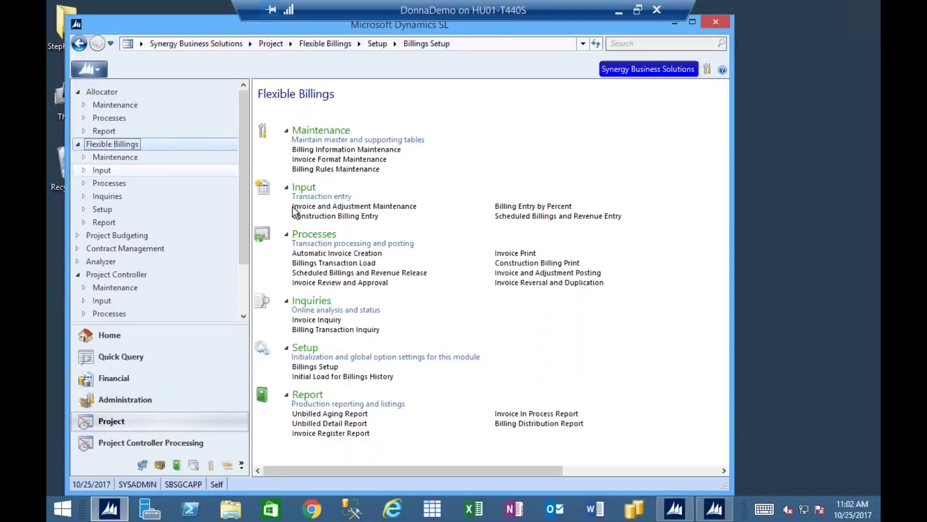
# Open Automatic Invoice Creation from the Flexible Billings processes and select 01 as the Billing Cycle
pyautogui.click(372, 261)
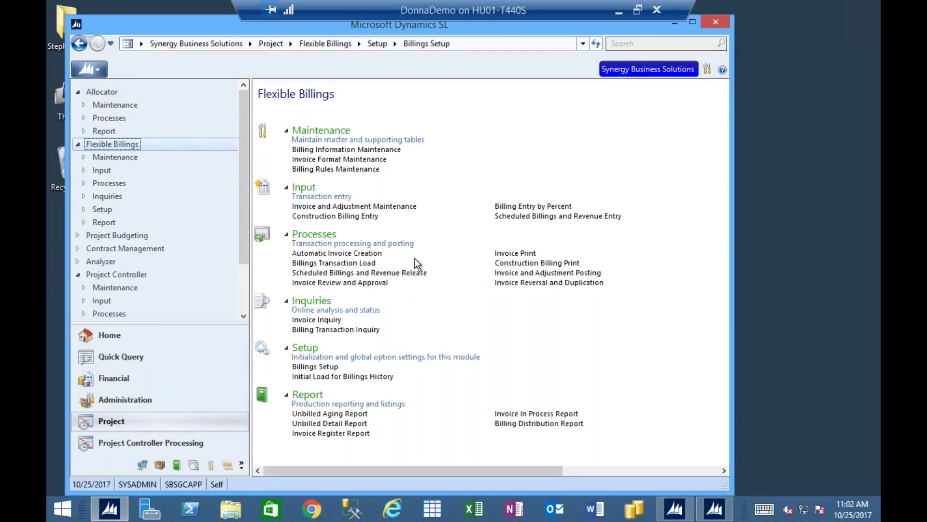
pyautogui.click(348, 269)
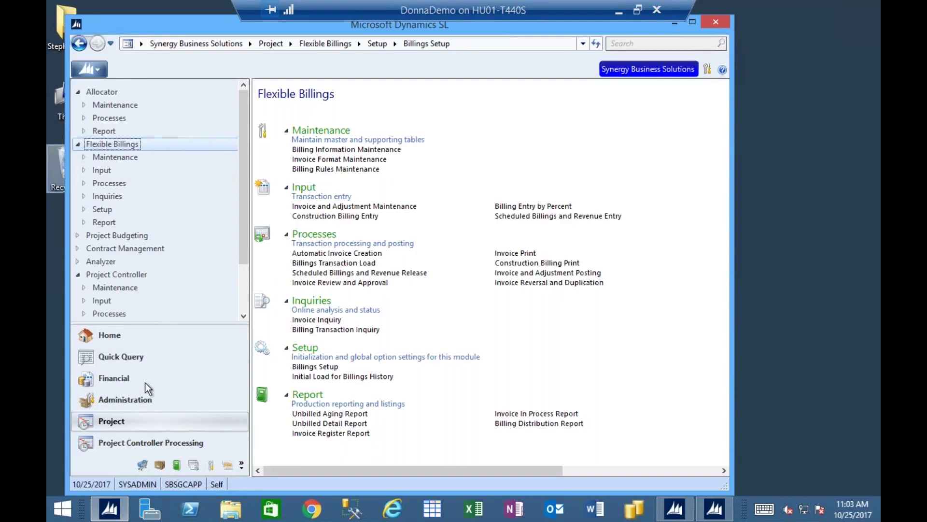
pyautogui.click(325, 254)
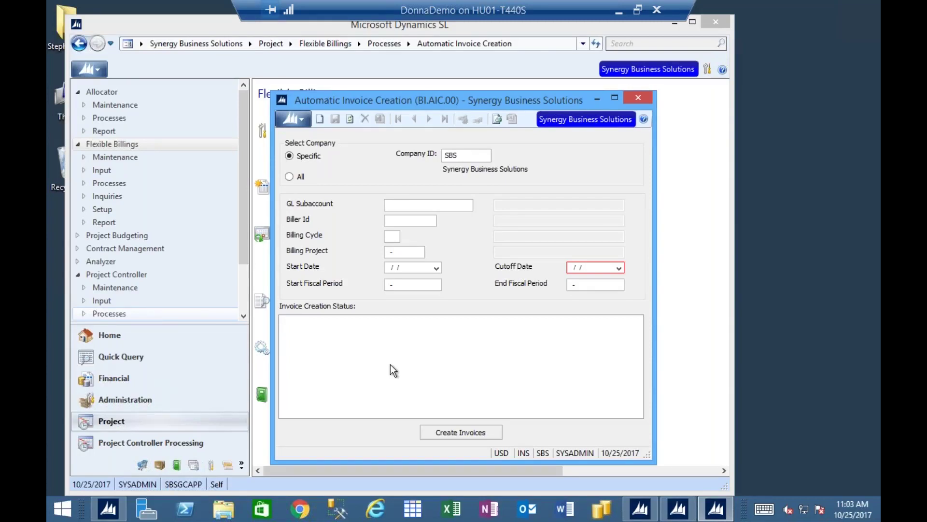
pyautogui.click(389, 237)
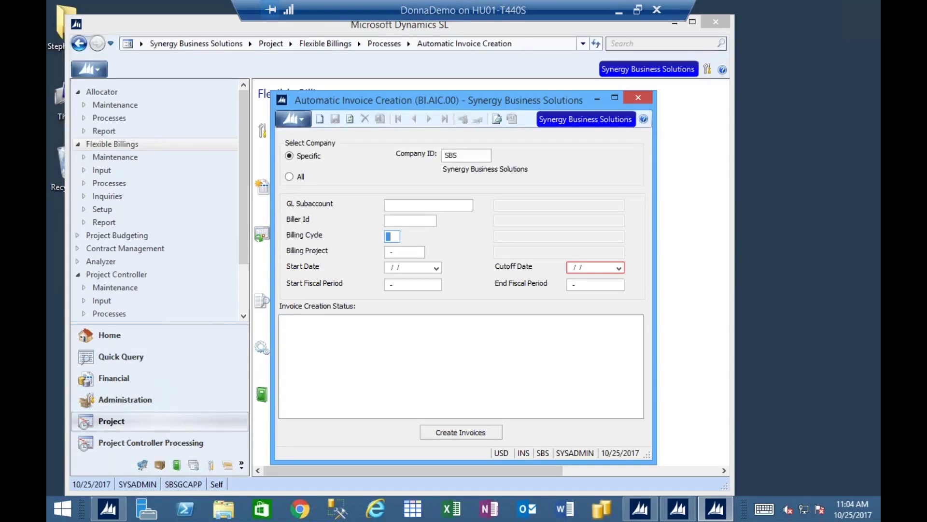
pyautogui.hotkey('shift', 'Tab')
pyautogui.press('Tab')
pyautogui.press('F3')
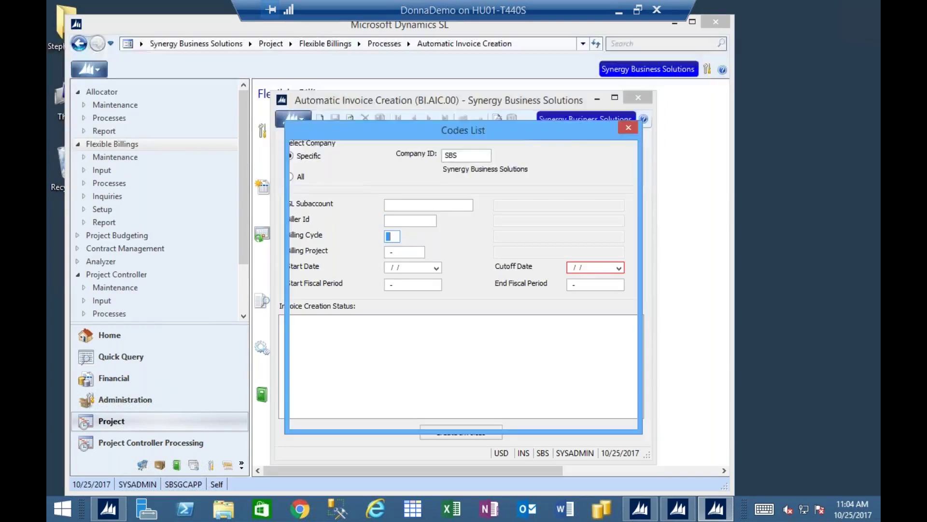
pyautogui.doubleClick(343, 196)
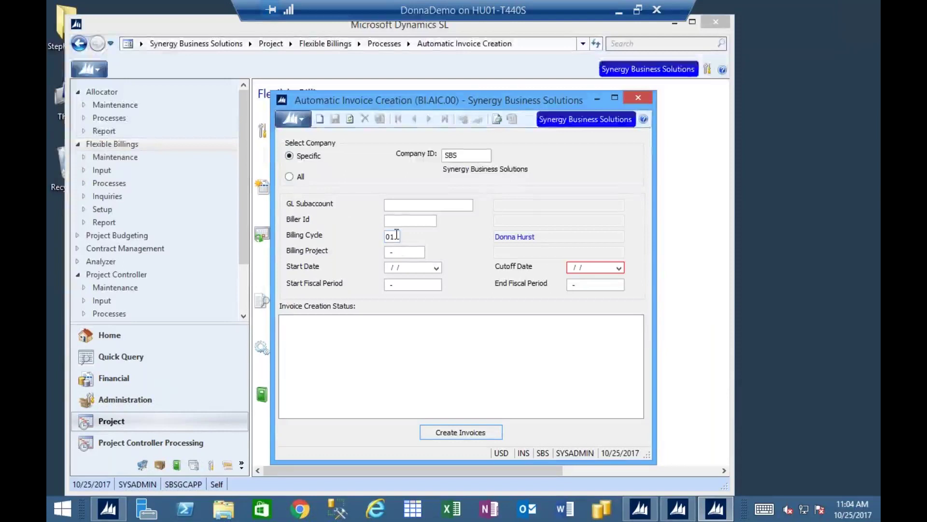
# Leave GL Subaccount and Billing Project blank, and set the Start Date to 10/1/2017 and the Cutoff Date to 10/31/2017
pyautogui.click(396, 205)
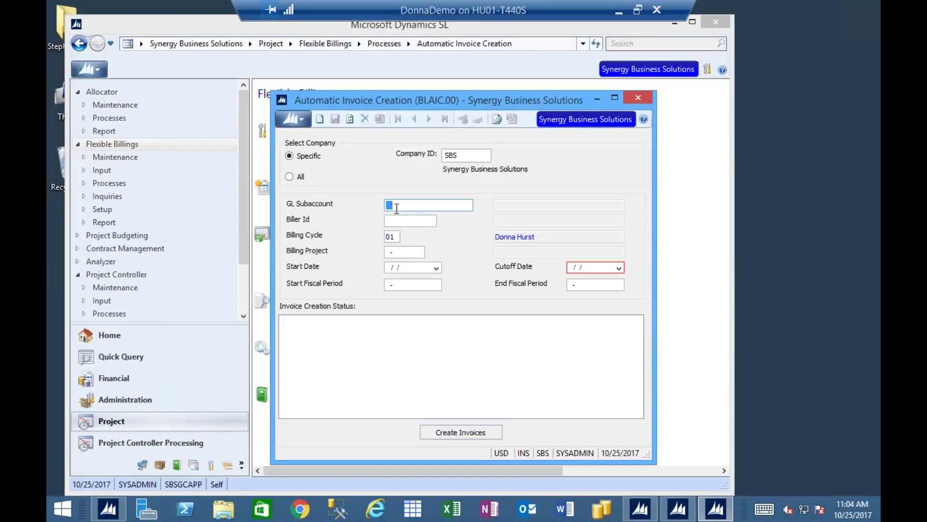
pyautogui.click(395, 251)
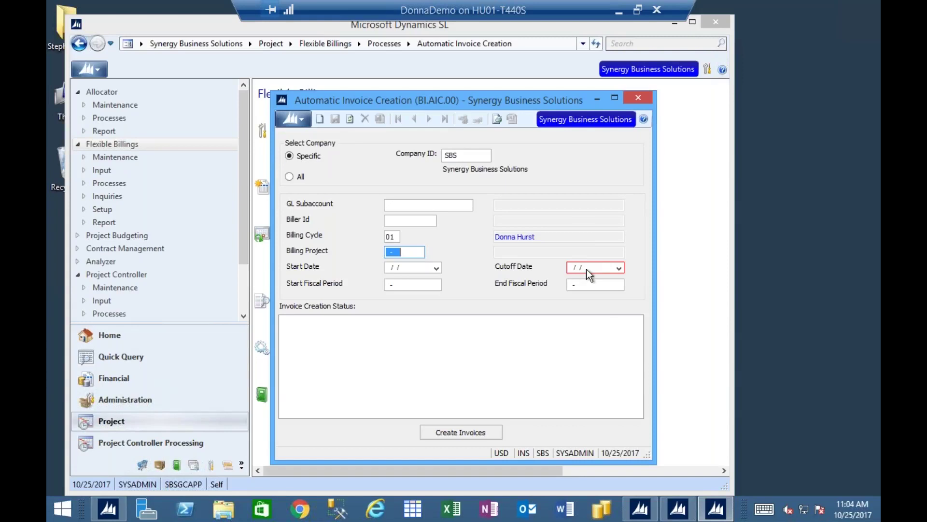
pyautogui.press('Tab')
pyautogui.press('Tab')
pyautogui.write('31')
pyautogui.click(393, 271)
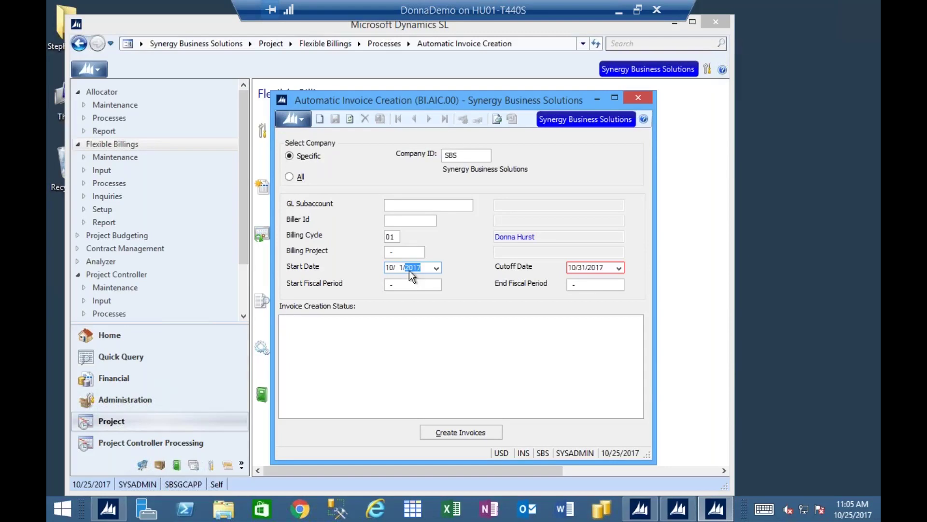
pyautogui.press('Tab')
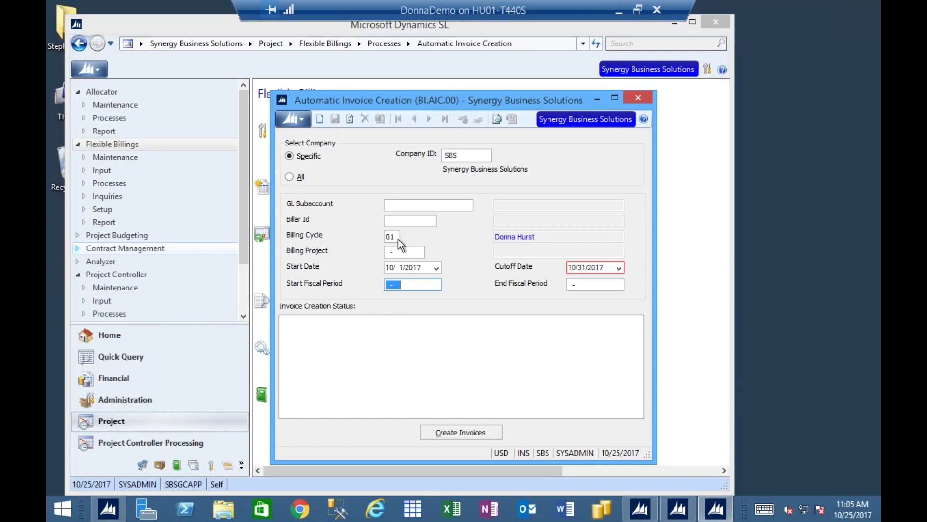
# Create the invoices for the selected billing cycle, review the Invoice Creation Status, and close Automatic Invoice Creation
pyautogui.click(456, 433)
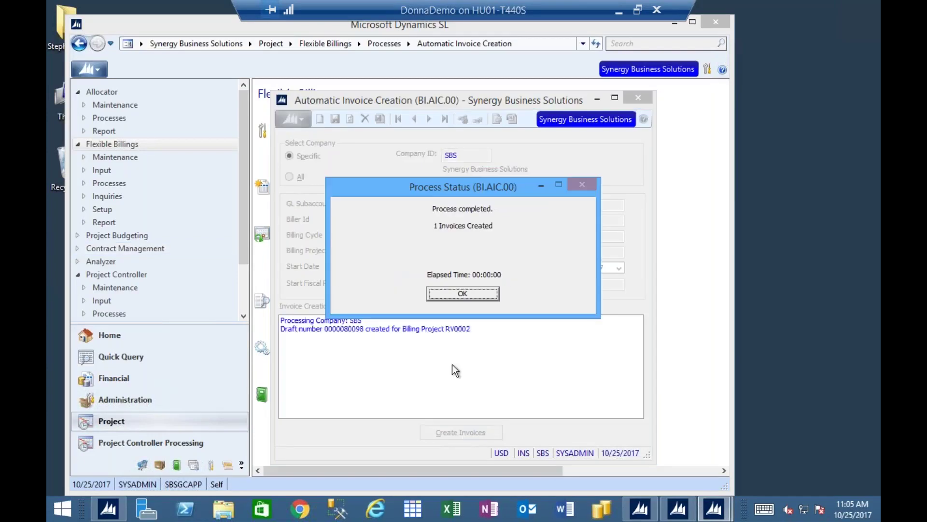
pyautogui.moveTo(440, 190); pyautogui.dragTo(449, 103)
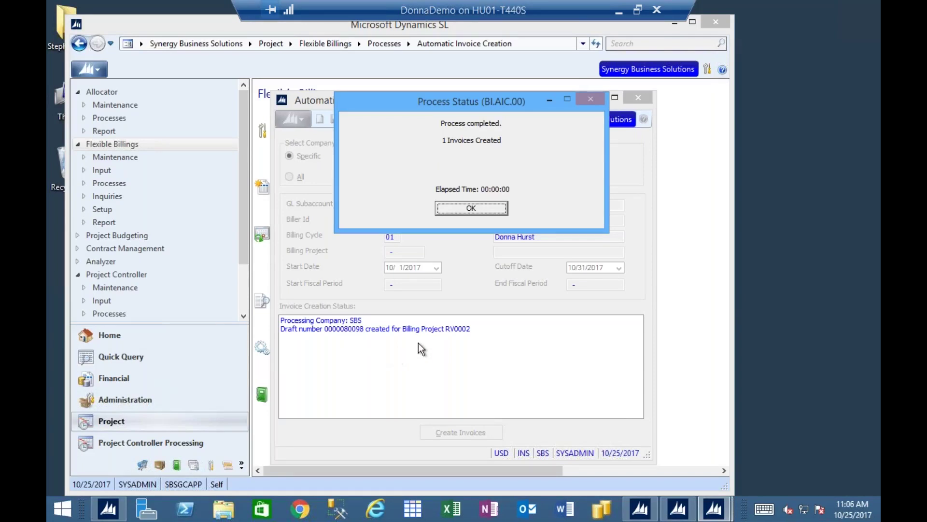
pyautogui.click(471, 210)
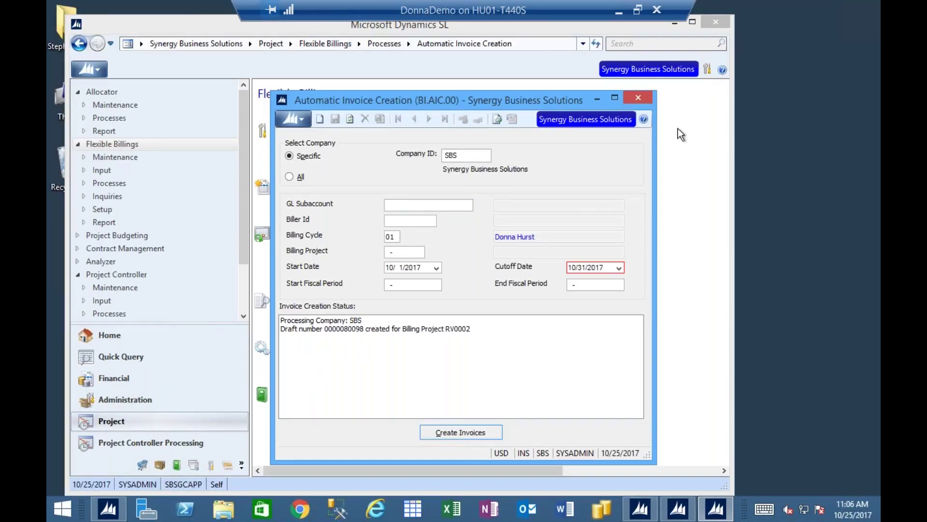
pyautogui.click(644, 100)
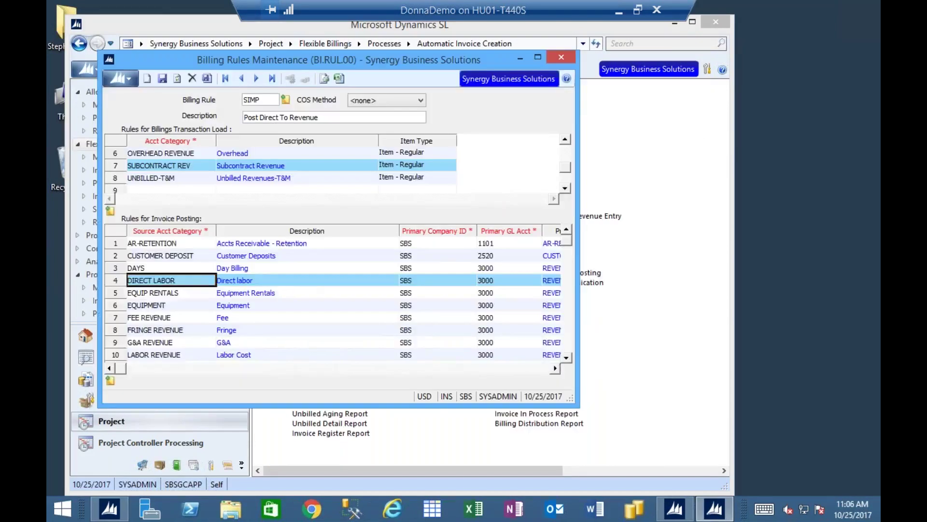
# Minimize Billing Rules Maintenance, open Invoice and Adjustment Maintenance, and load billing project RV-0004 from the Billing Project List
pyautogui.click(520, 58)
pyautogui.click(309, 206)
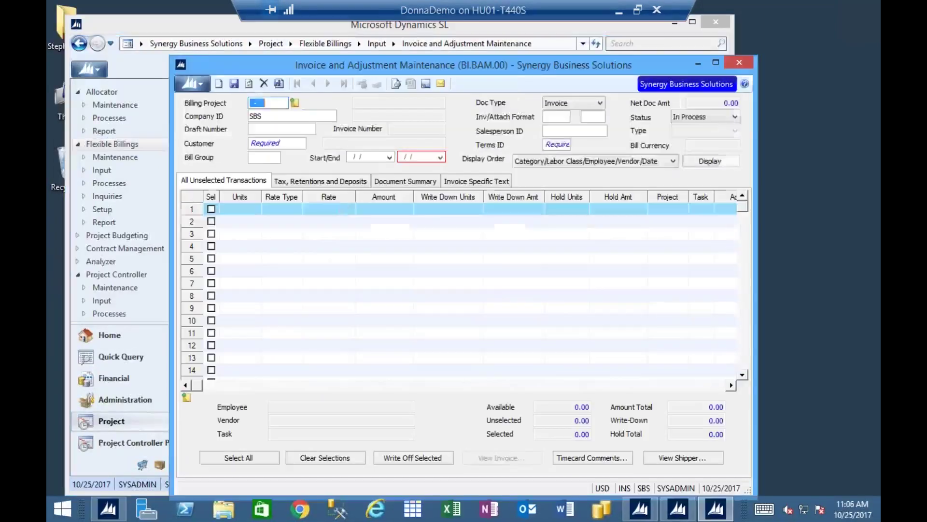
pyautogui.write('R')
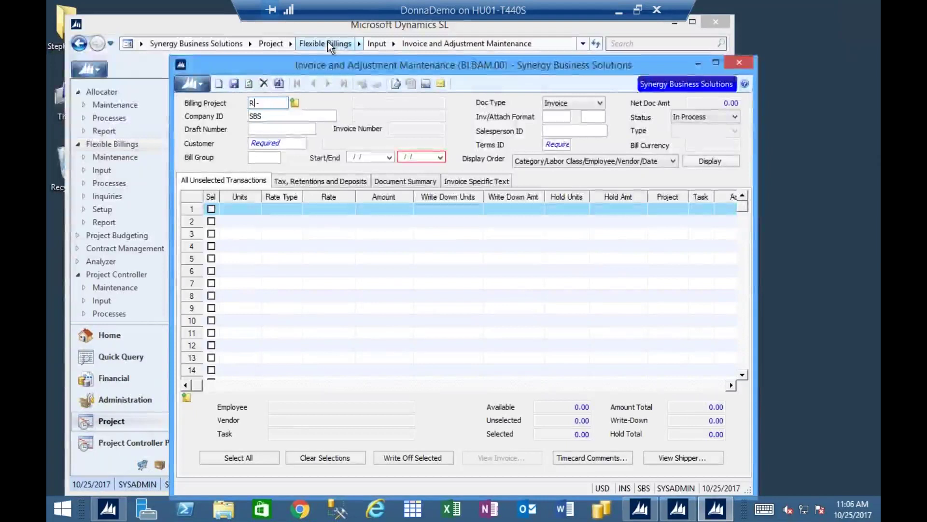
pyautogui.write('V')
pyautogui.press('F3')
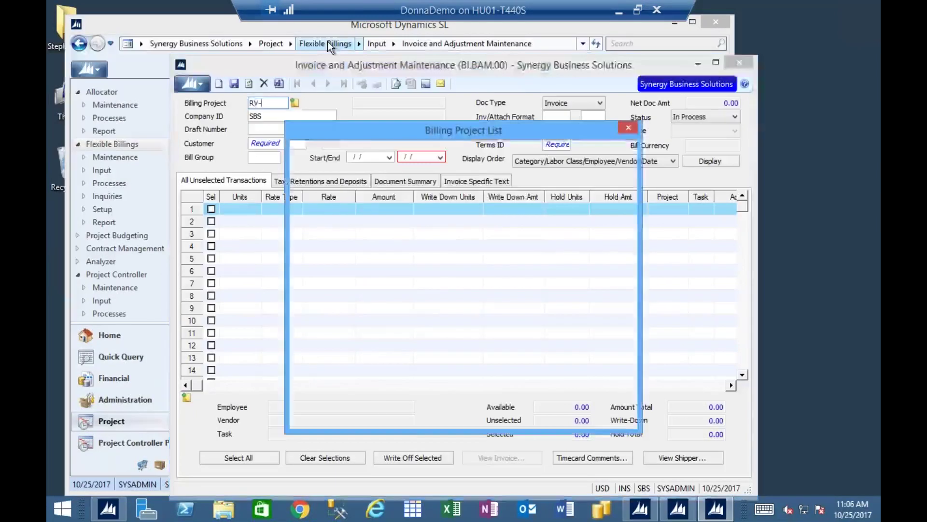
pyautogui.press('Down')
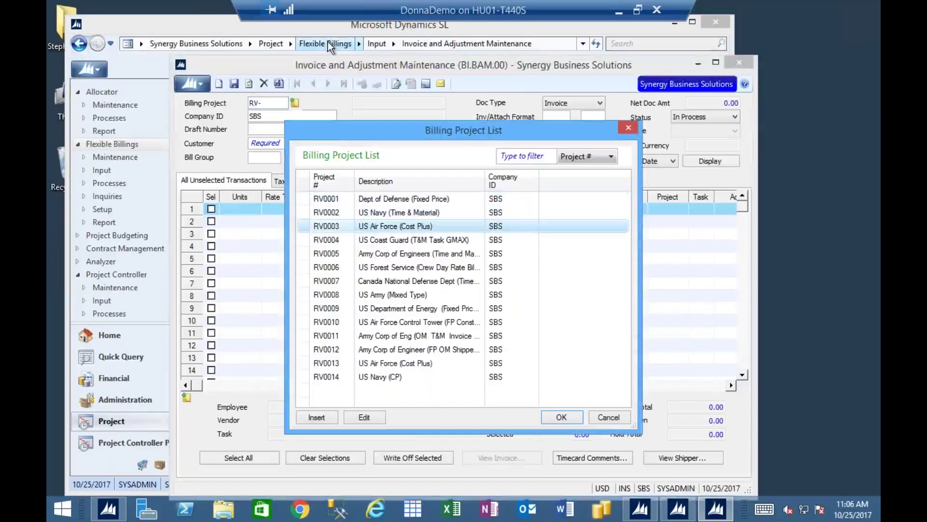
pyautogui.press('Down')
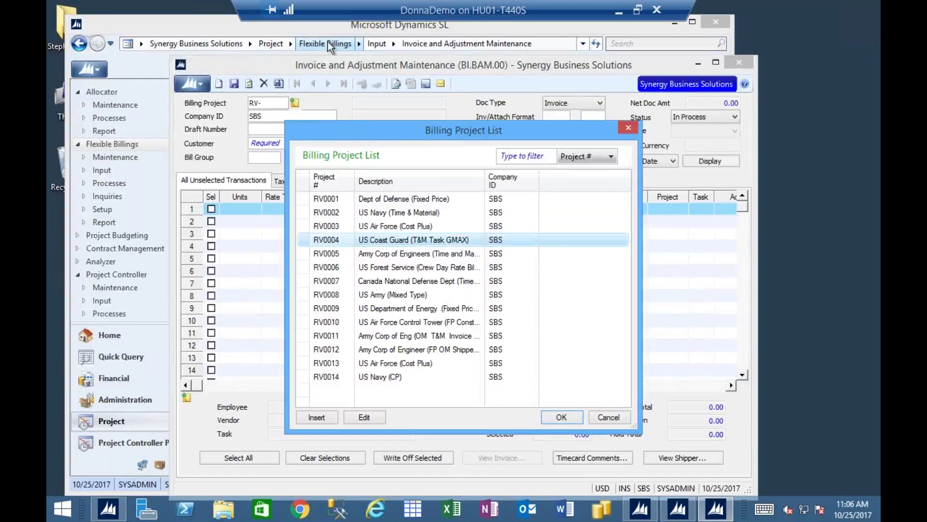
pyautogui.press('Return')
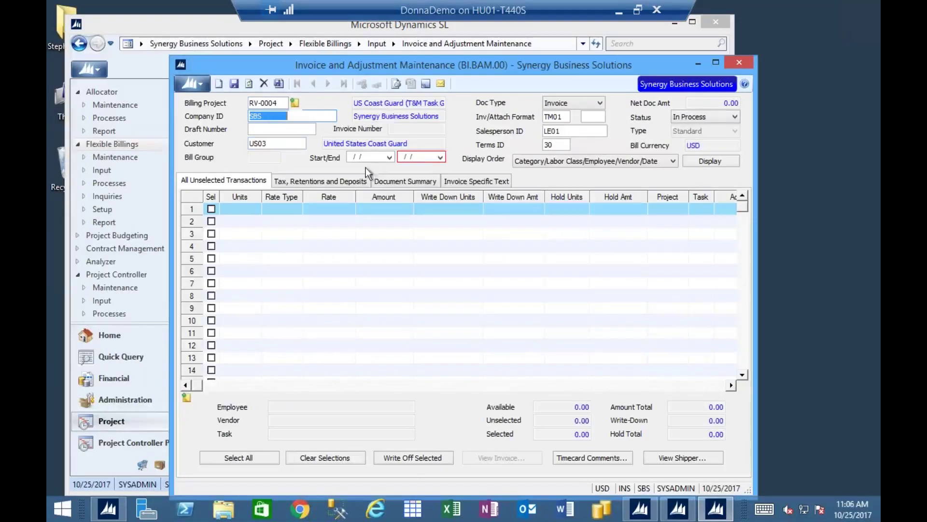
# Set the End date for billing project RV-0004 to 10/31/2017
pyautogui.click(423, 162)
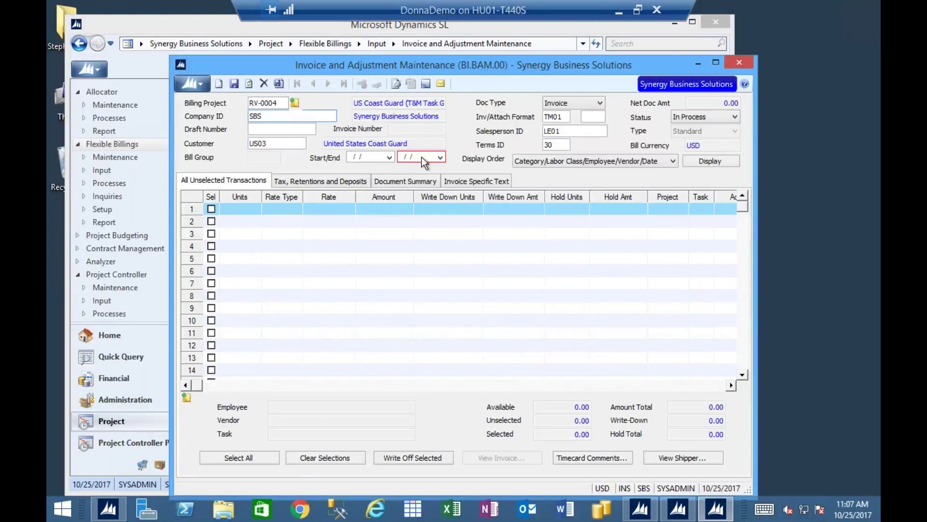
pyautogui.press('space')
pyautogui.write('1031')
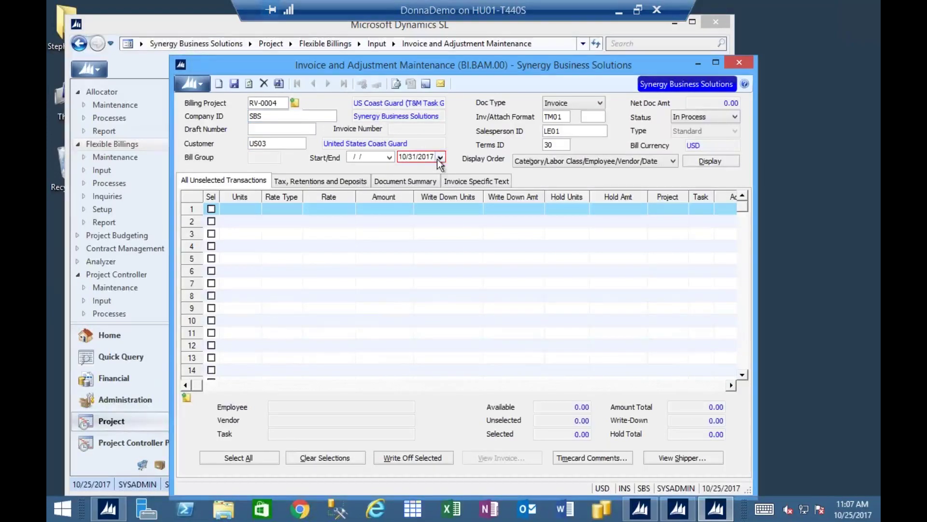
# Review the available invoice format codes and leave the list without choosing another format
pyautogui.click(567, 117)
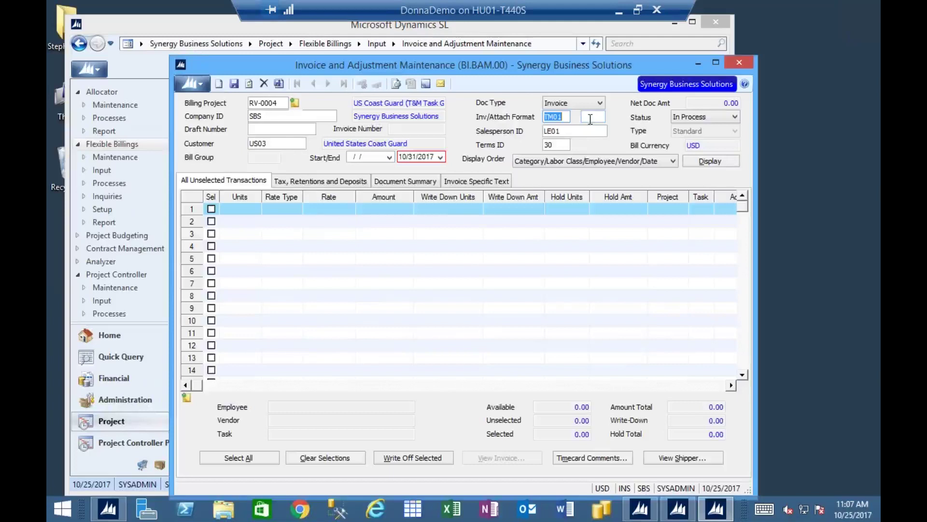
pyautogui.doubleClick(559, 119)
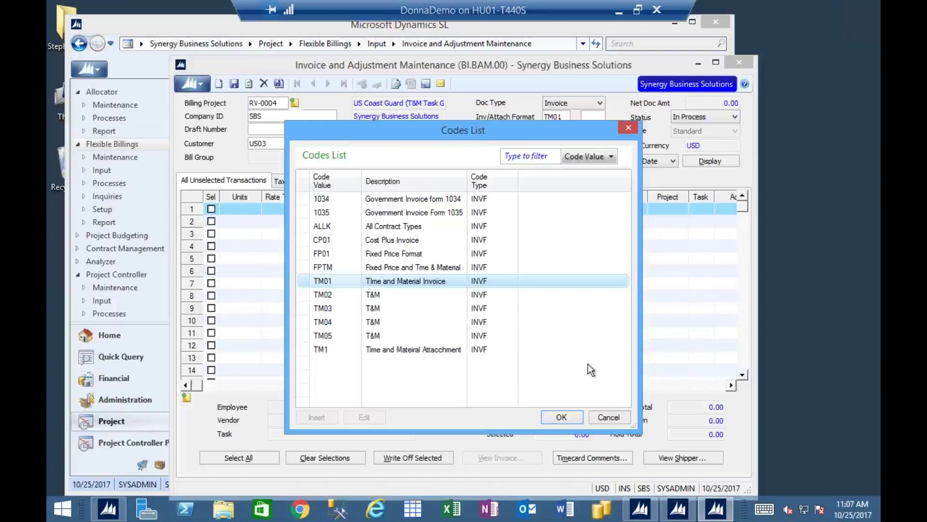
pyautogui.click(608, 418)
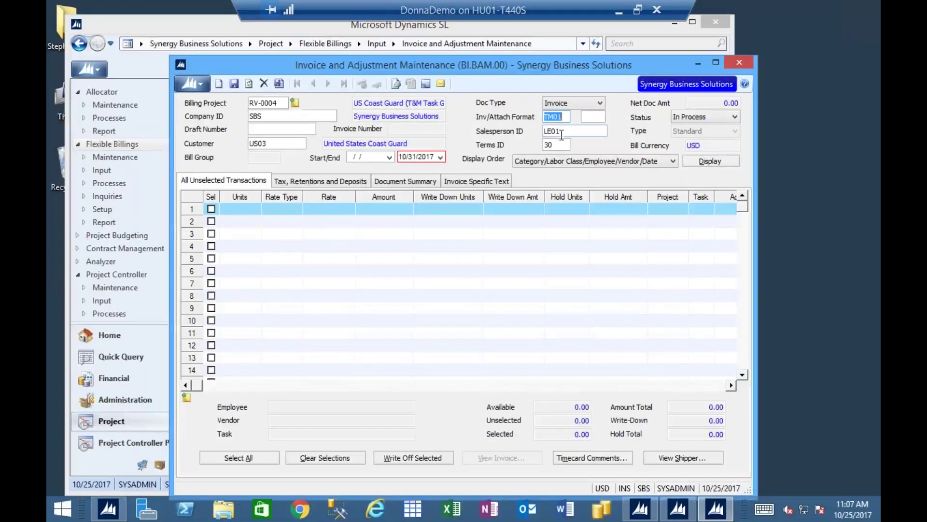
# Display the unselected transactions of RV-0004, and try selecting all of them before clearing the selections
pyautogui.click(702, 159)
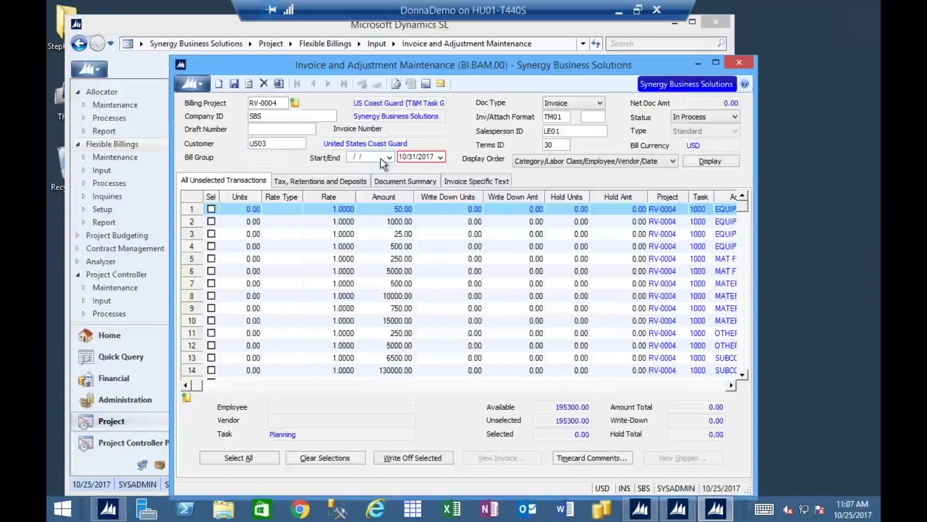
pyautogui.click(421, 159)
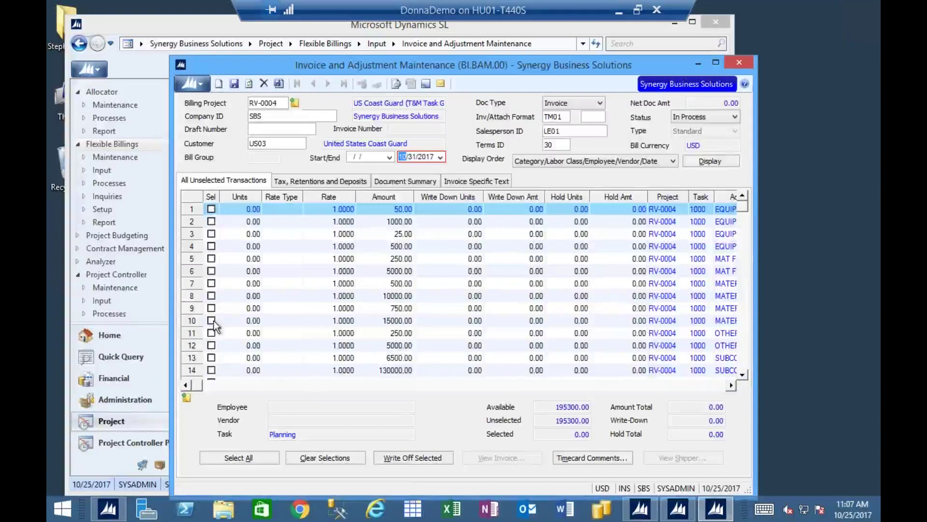
pyautogui.moveTo(305, 66); pyautogui.dragTo(306, 38)
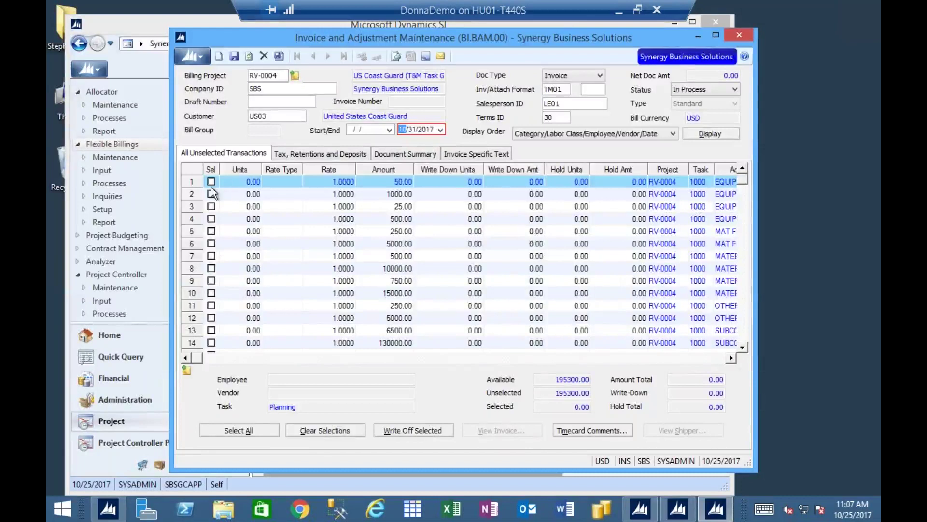
pyautogui.click(242, 430)
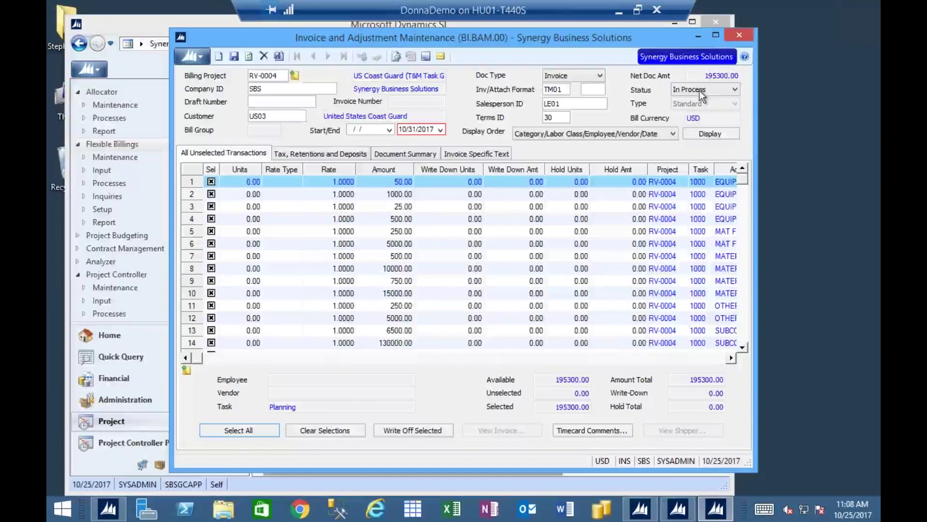
pyautogui.click(307, 430)
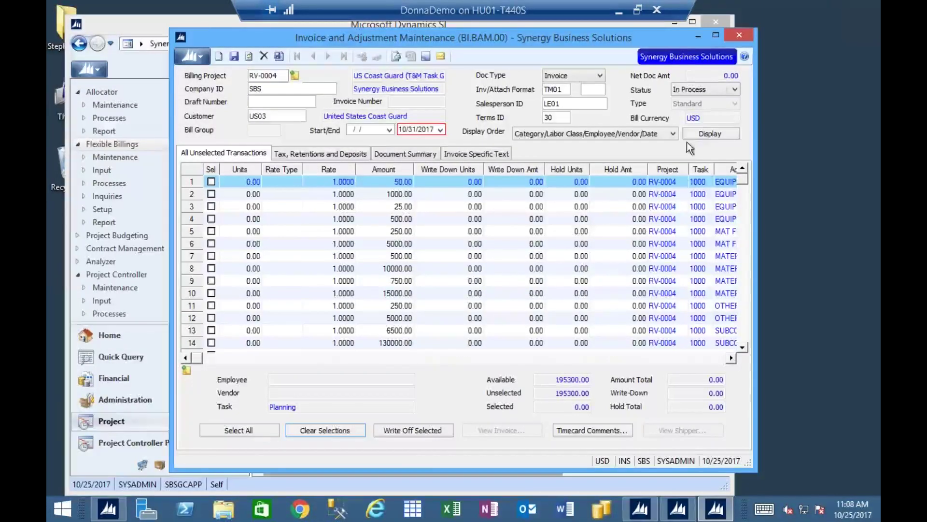
# Try writing off the first four equipment transactions, and clear the selections on all transactions
pyautogui.click(211, 182)
pyautogui.click(211, 194)
pyautogui.click(211, 207)
pyautogui.click(210, 218)
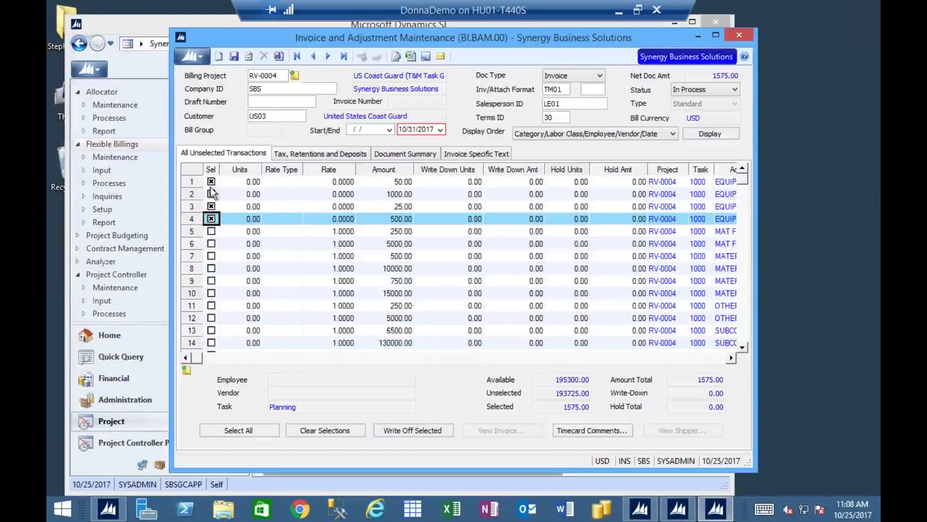
pyautogui.click(418, 431)
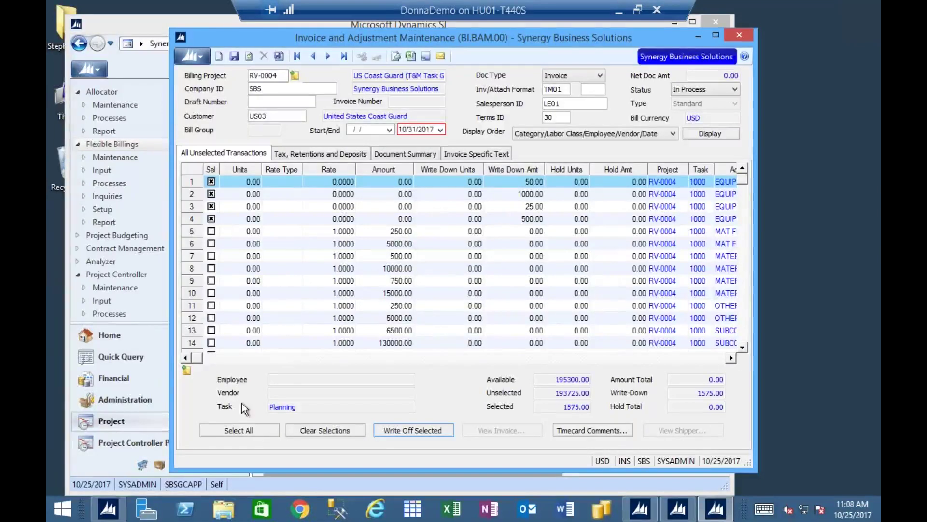
pyautogui.click(244, 429)
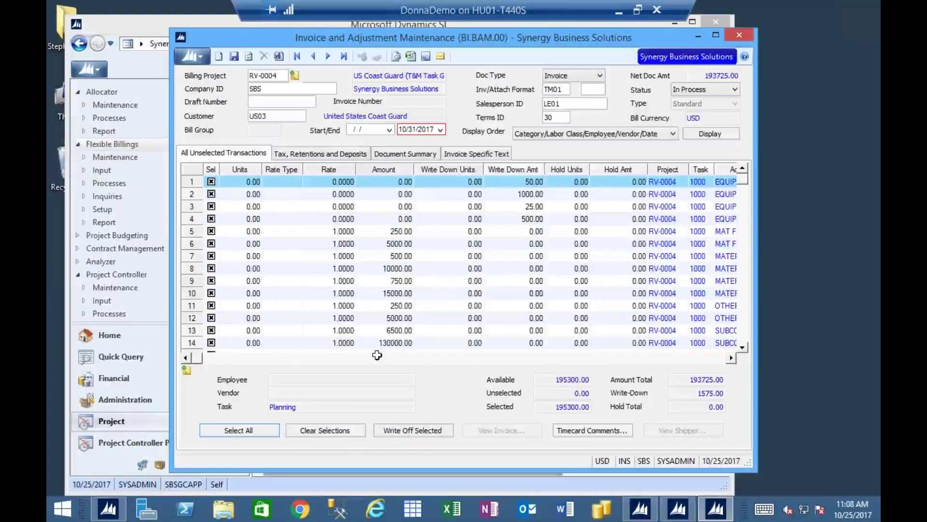
pyautogui.click(335, 428)
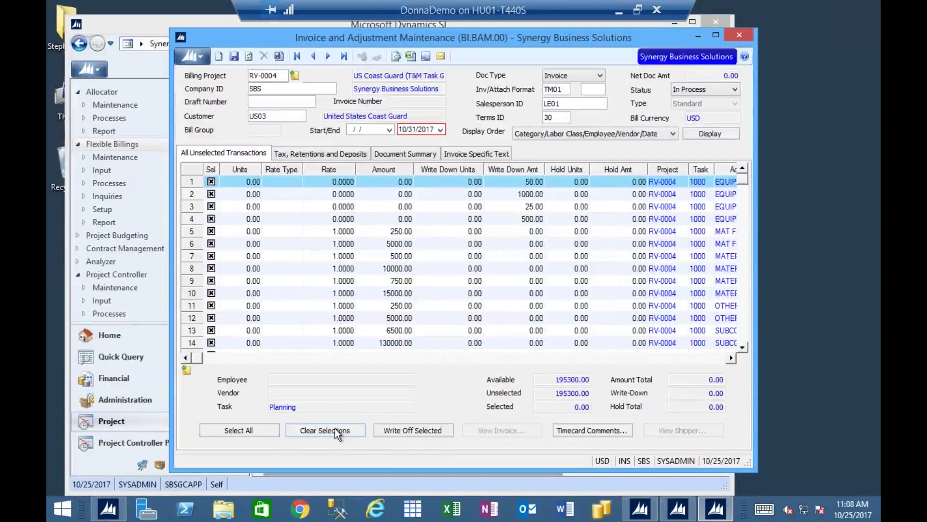
# Select all transactions except the first four equipment lines and save the draft invoice
pyautogui.click(251, 429)
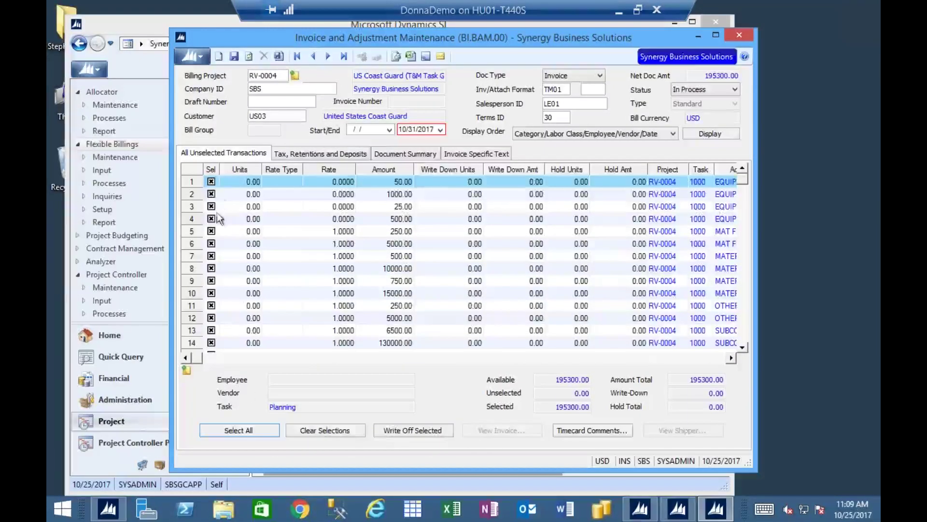
pyautogui.click(211, 183)
pyautogui.click(211, 194)
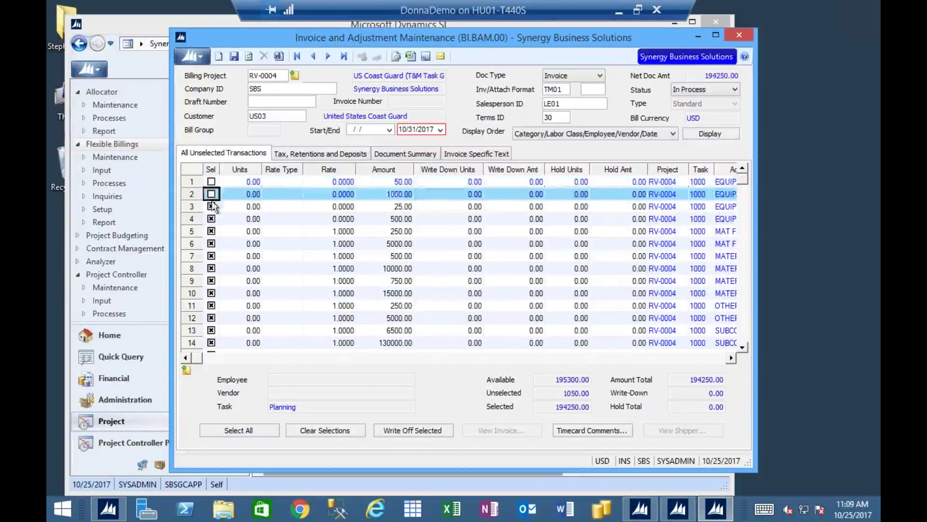
pyautogui.click(211, 206)
pyautogui.click(211, 219)
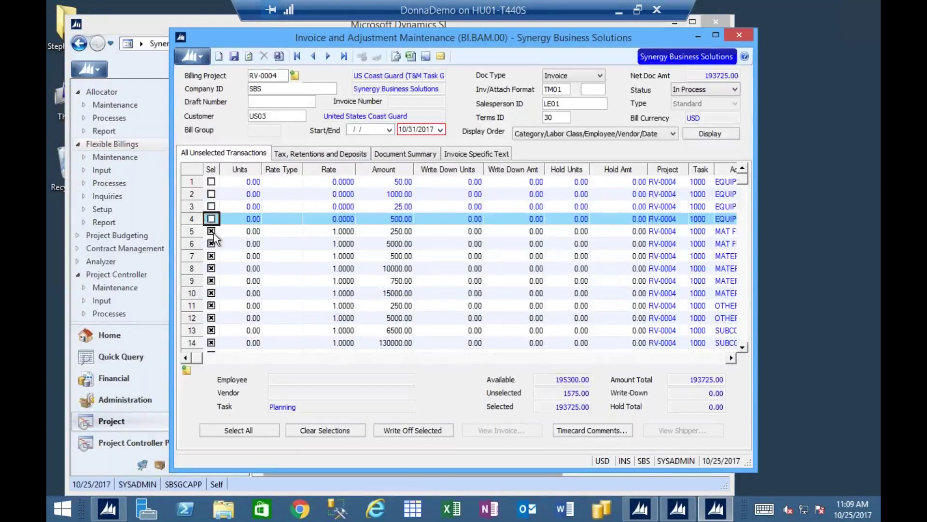
pyautogui.click(234, 56)
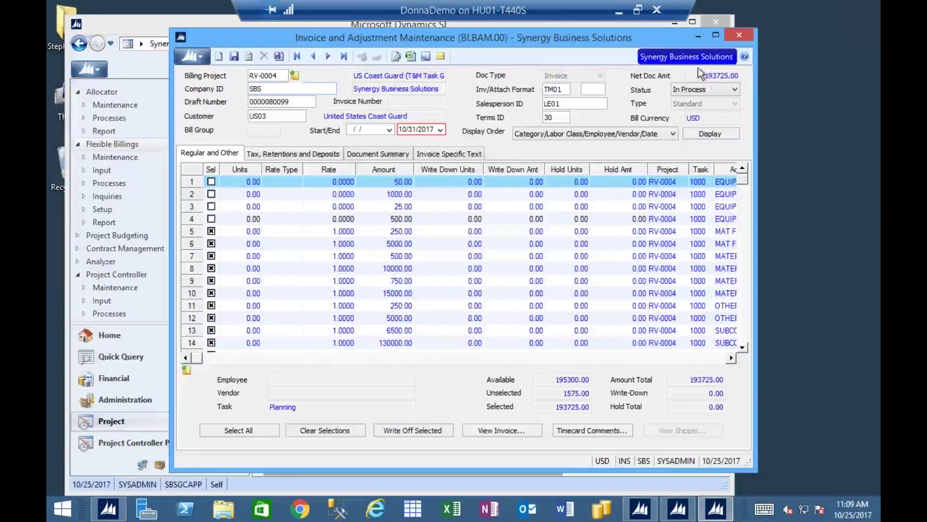
# Set the draft invoice's status to Completed and save it
pyautogui.click(706, 88)
pyautogui.click(696, 108)
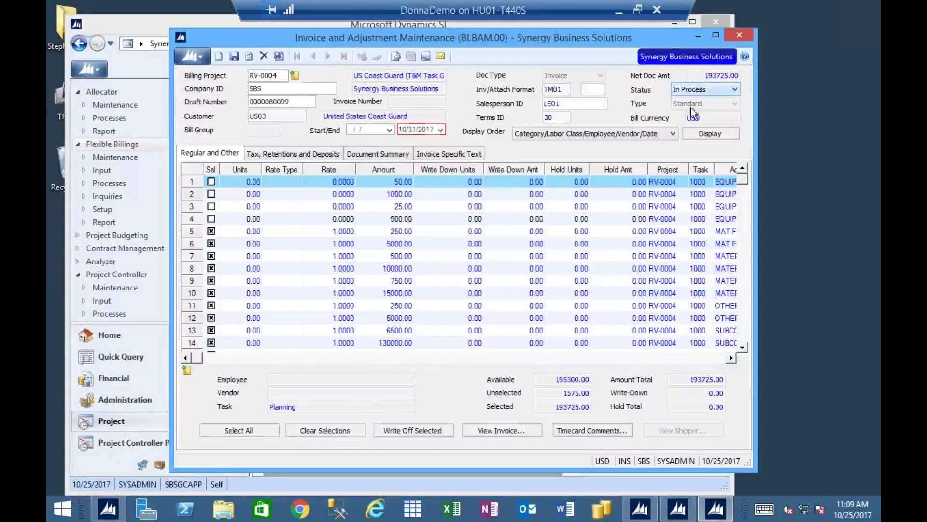
pyautogui.click(234, 57)
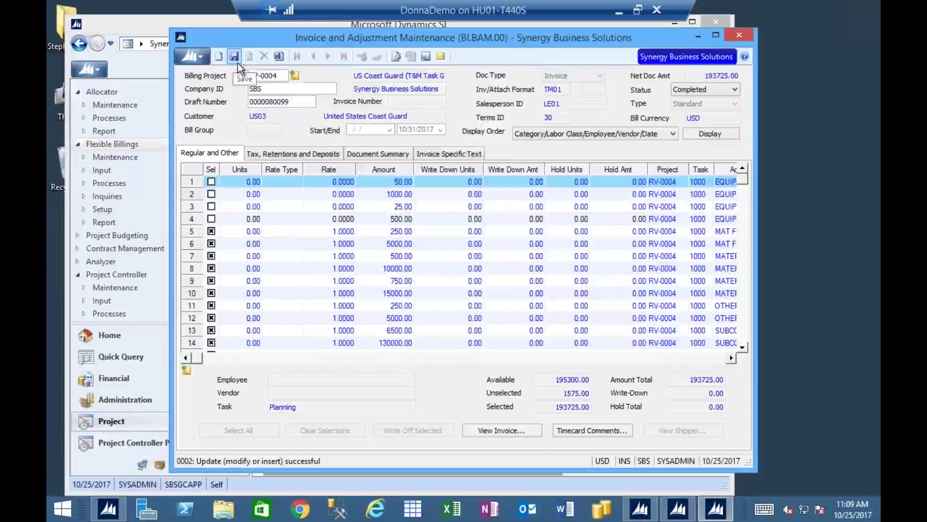
# Start a new document for billing project RV-0004 with End date 11/30/2017 and display its remaining transactions
pyautogui.click(281, 76)
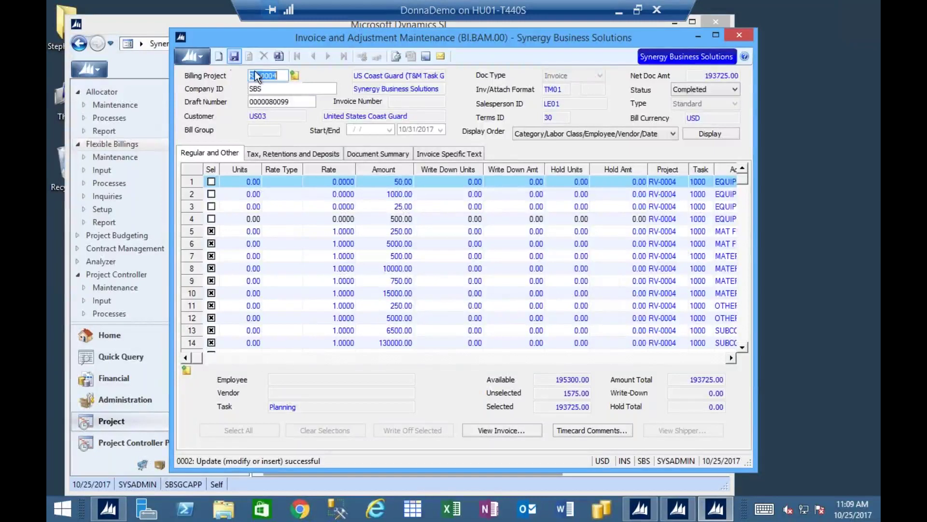
pyautogui.click(218, 56)
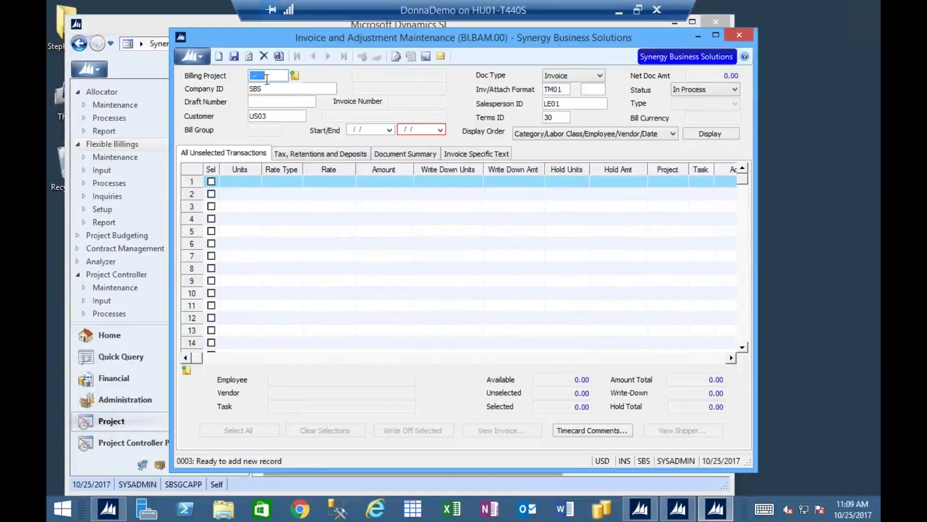
pyautogui.write('RV-0004')
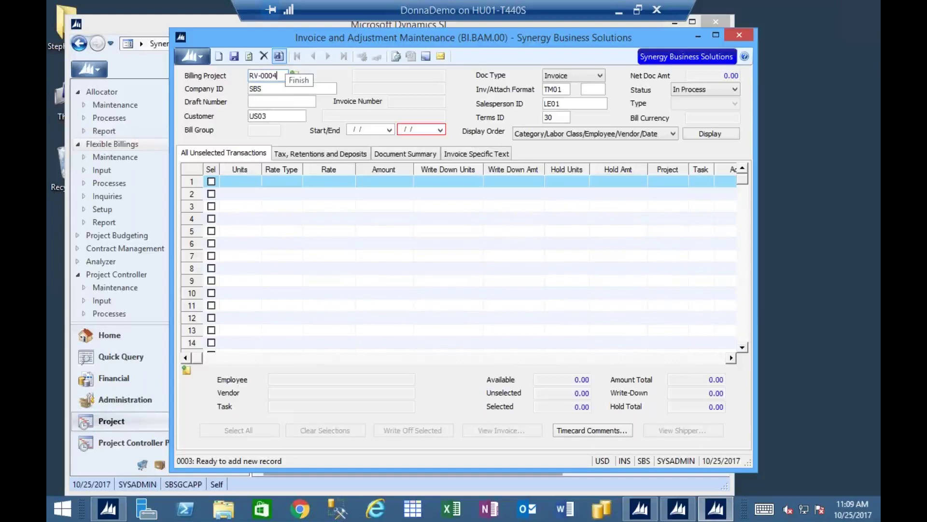
pyautogui.press('Tab')
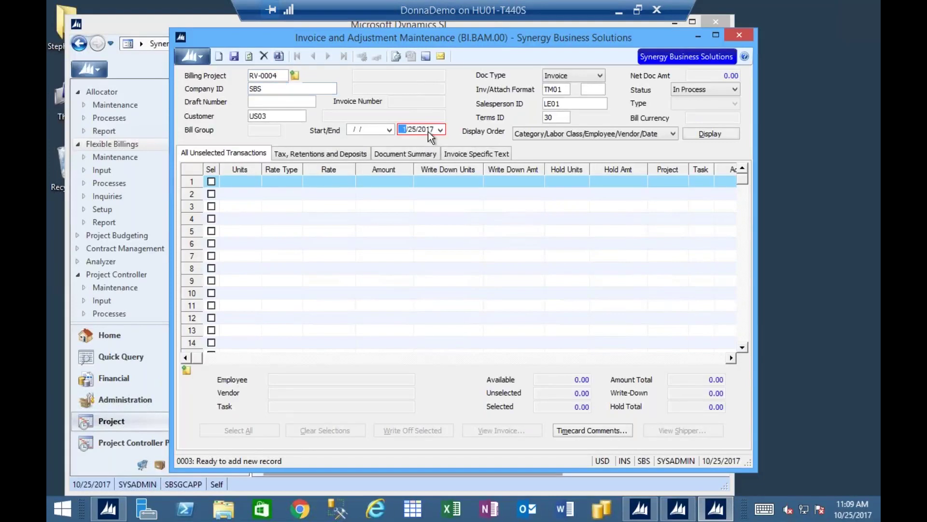
pyautogui.write('0')
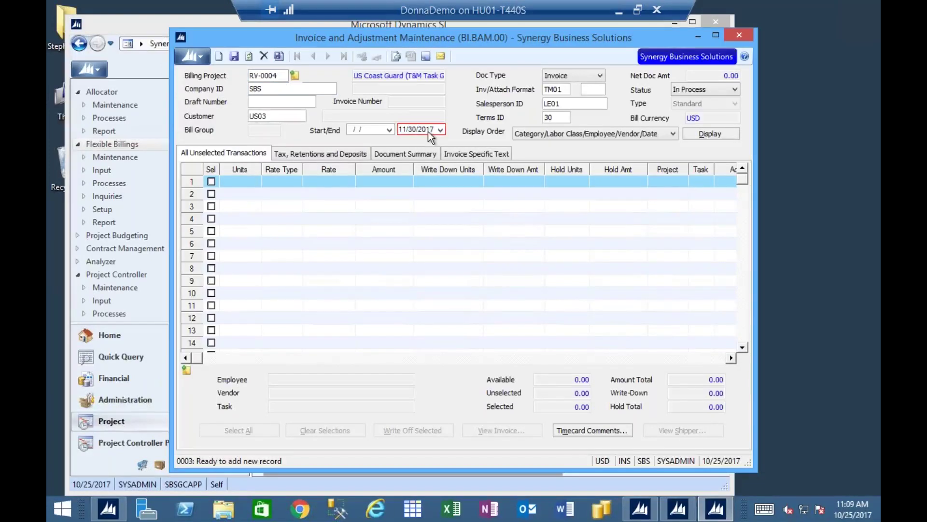
pyautogui.click(703, 137)
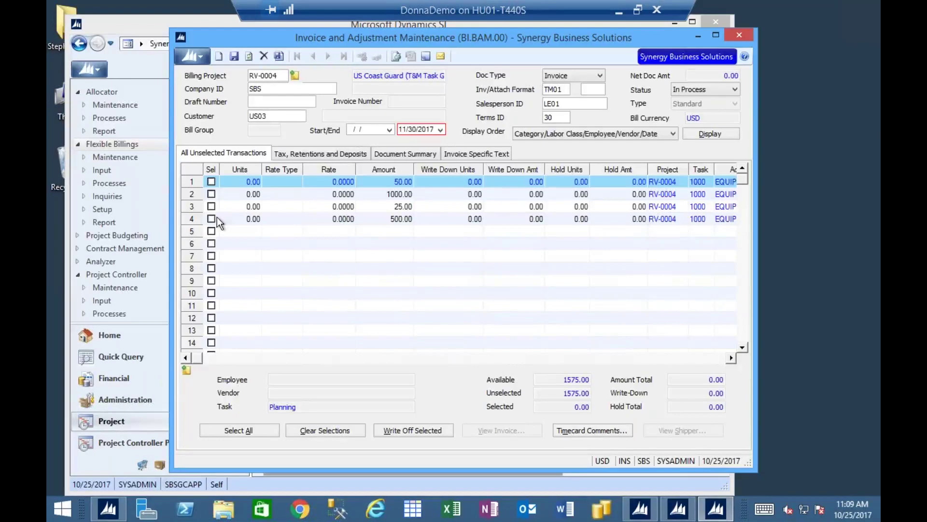
# Select and write off all remaining equipment transactions, and set the document type to Adjustment
pyautogui.click(274, 428)
pyautogui.click(396, 434)
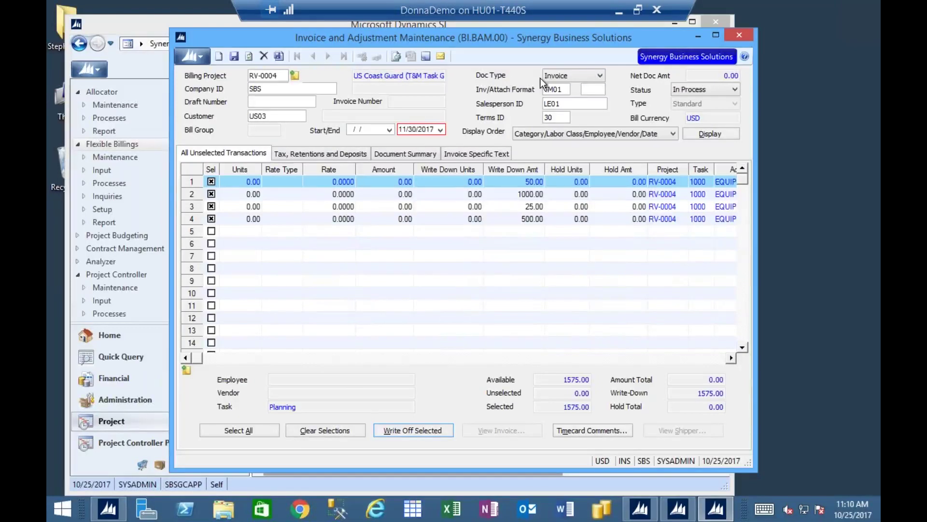
pyautogui.click(554, 77)
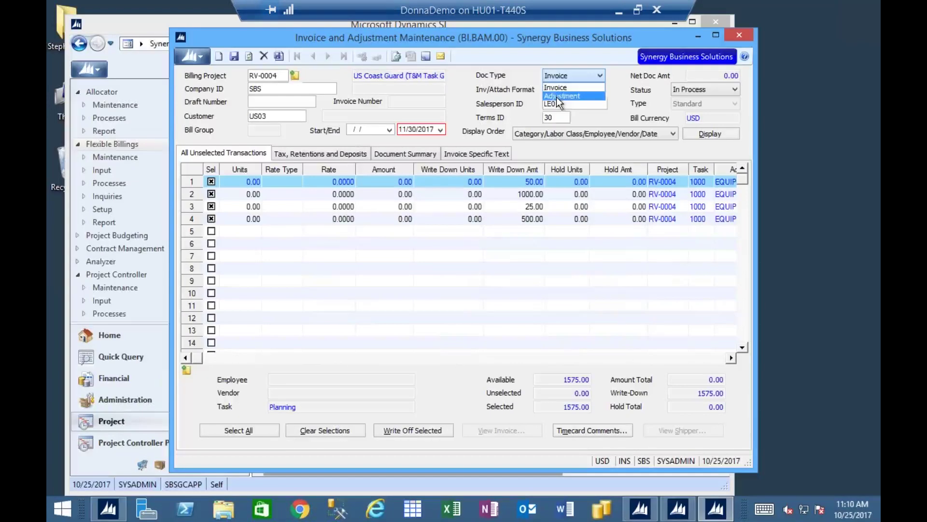
pyautogui.click(557, 97)
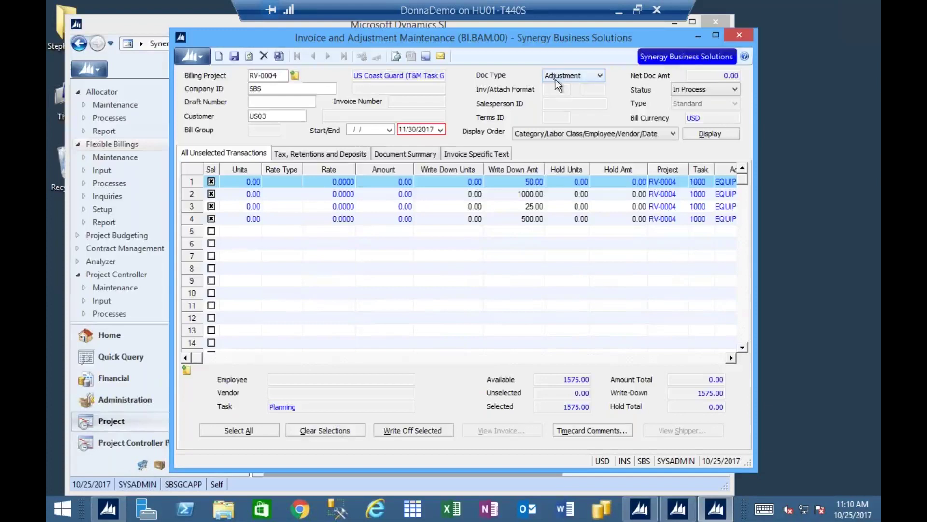
pyautogui.click(235, 56)
# Set the adjustment's status to Completed and save it, agreeing to queue it for posting
pyautogui.click(716, 89)
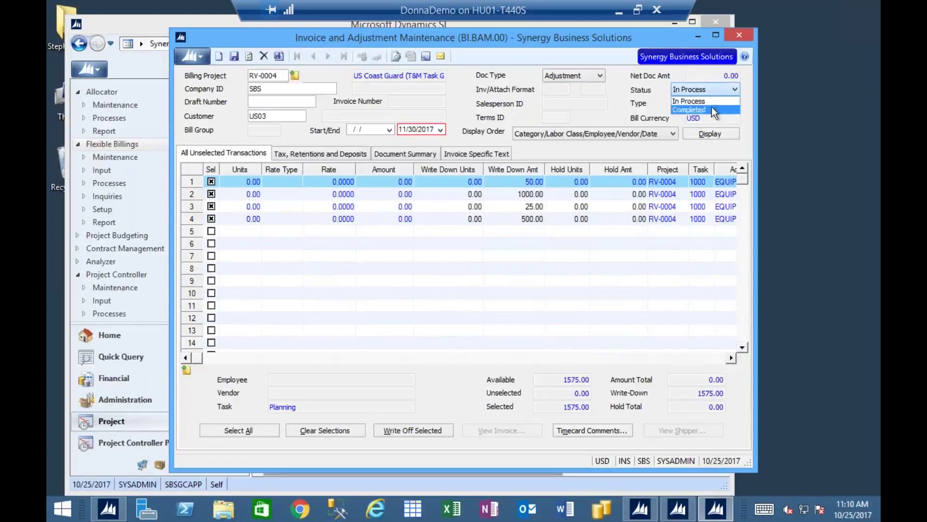
pyautogui.click(712, 107)
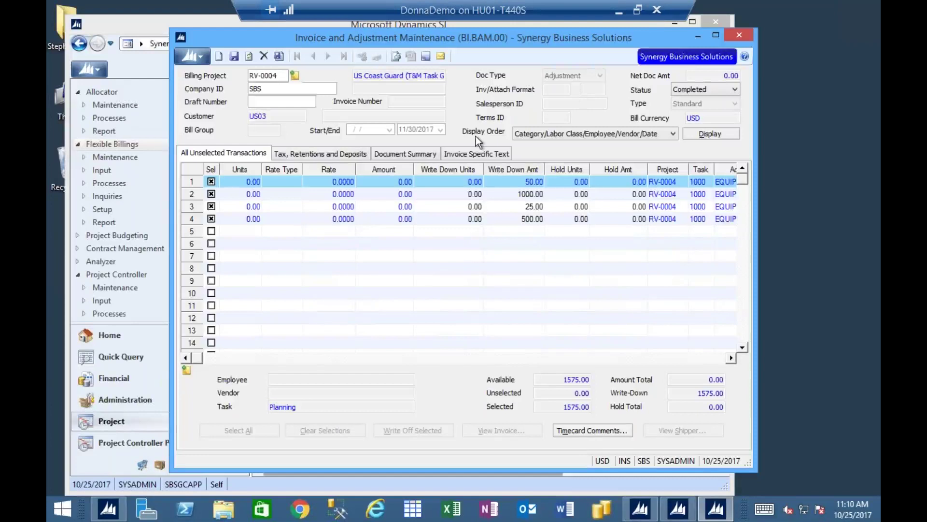
pyautogui.click(234, 57)
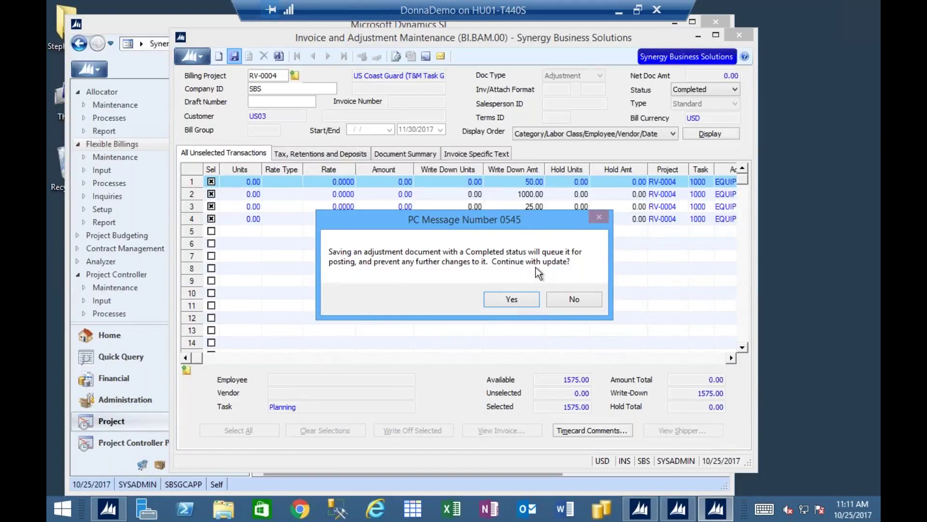
pyautogui.click(529, 302)
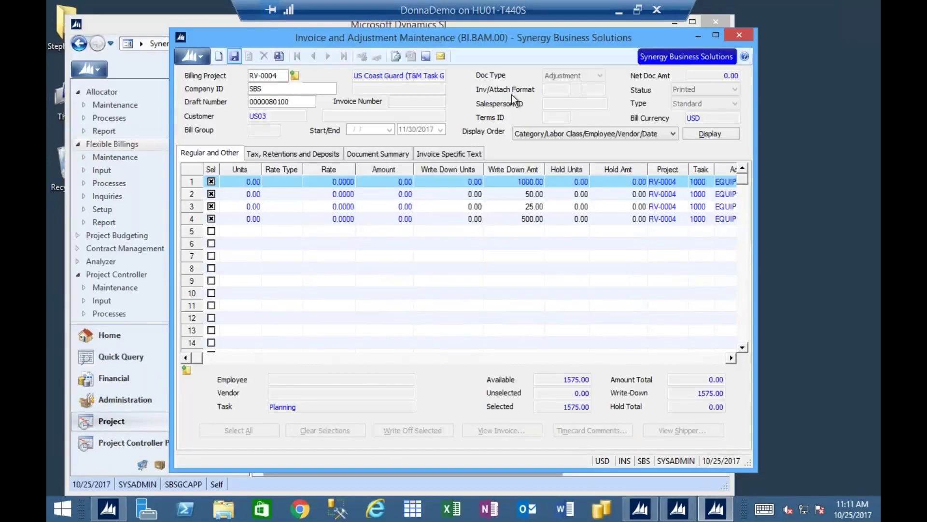
pyautogui.click(268, 77)
pyautogui.write('R')
pyautogui.write('V0002')
pyautogui.press('Tab')
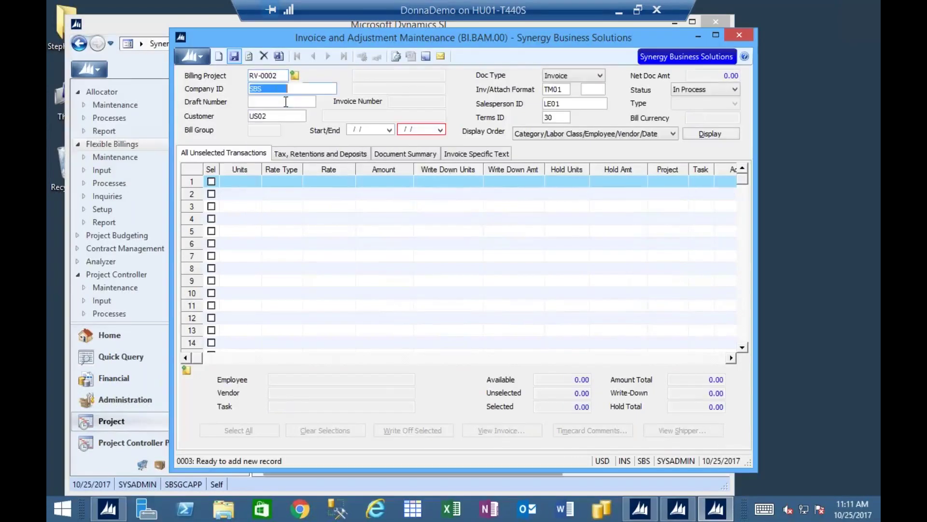
pyautogui.doubleClick(285, 101)
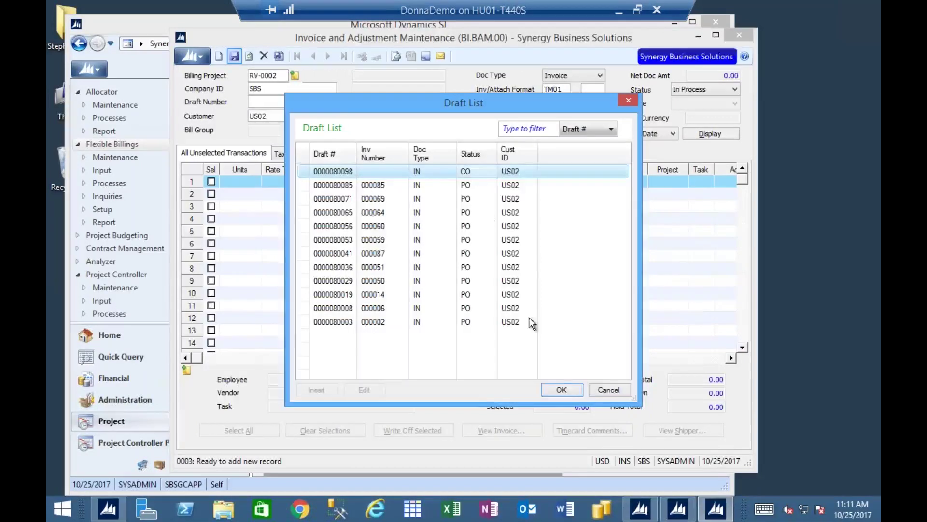
pyautogui.click(560, 389)
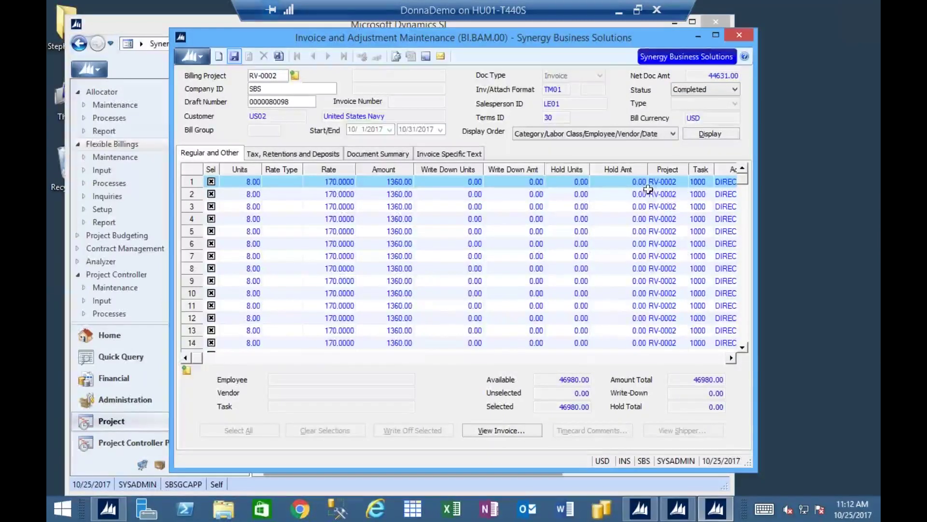
pyautogui.click(684, 91)
pyautogui.click(682, 89)
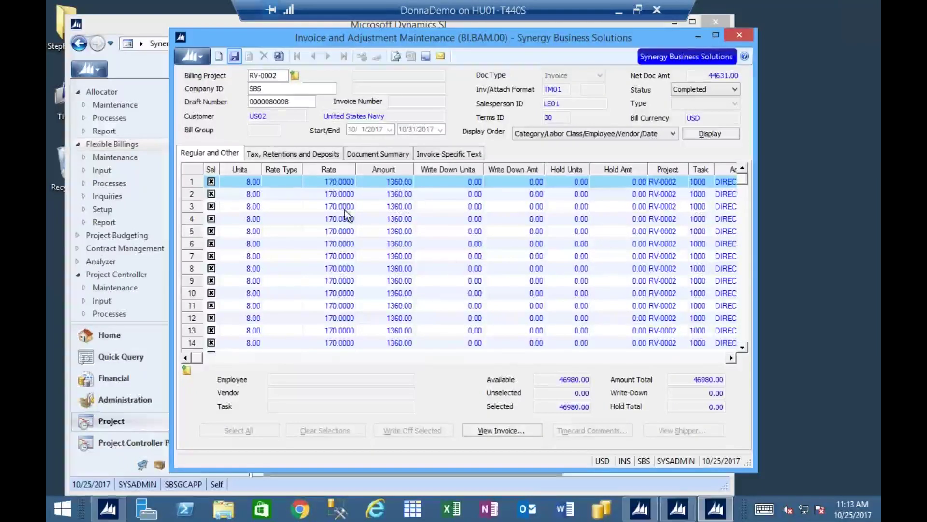
pyautogui.click(273, 75)
pyautogui.write('R')
pyautogui.write('V0004')
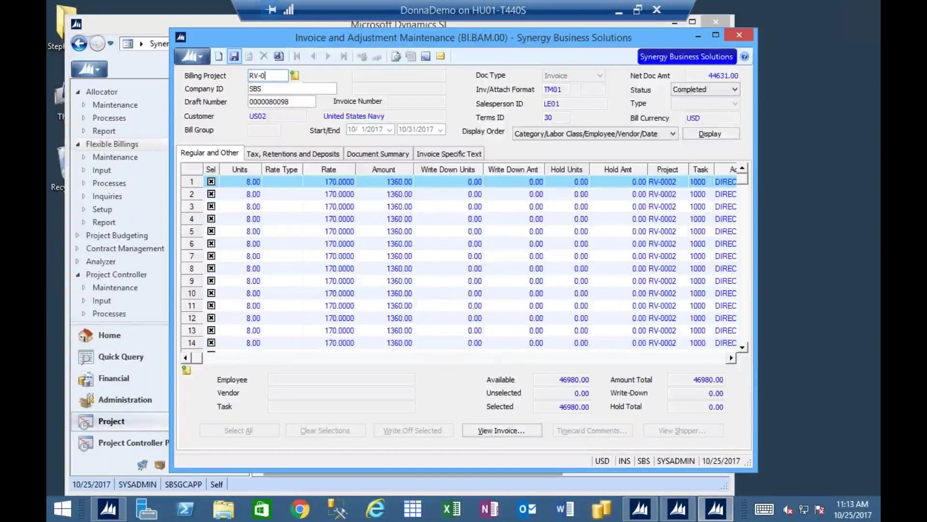
pyautogui.press('Tab')
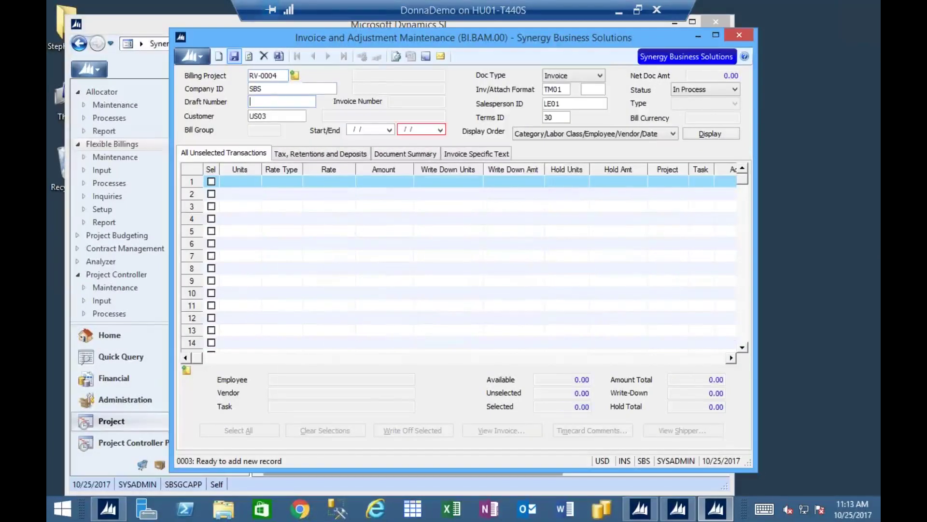
pyautogui.press('F3')
pyautogui.click(333, 185)
pyautogui.press('Return')
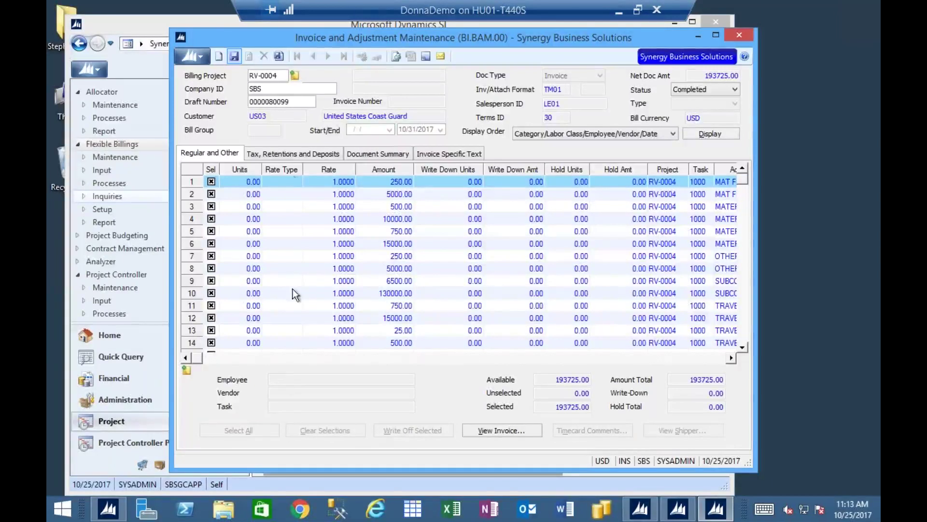
# Begin entering another billing project ID starting with RV-0 to bring up its drafts
pyautogui.click(265, 76)
pyautogui.write('RV-0')
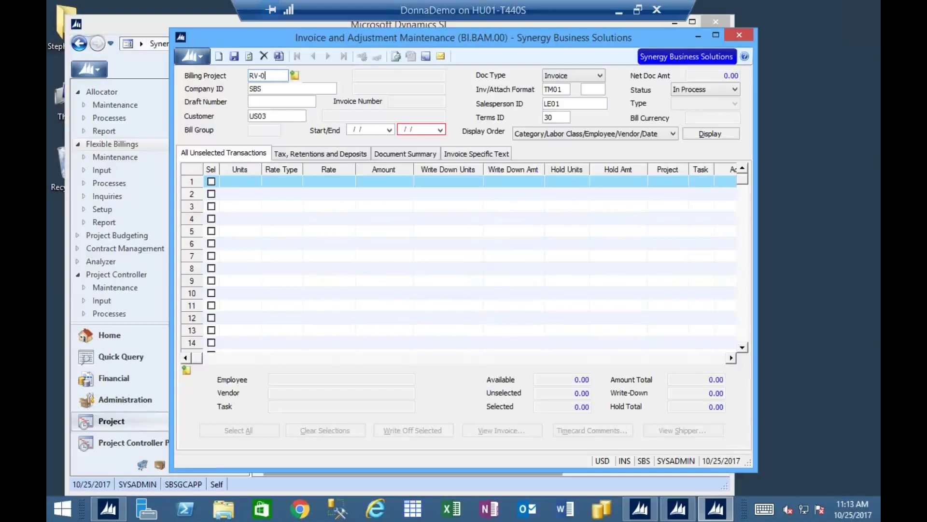
# Set the invoice's billing project to RV-0005 and its end date to 10/31/2017
pyautogui.write('005')
pyautogui.press('Tab')
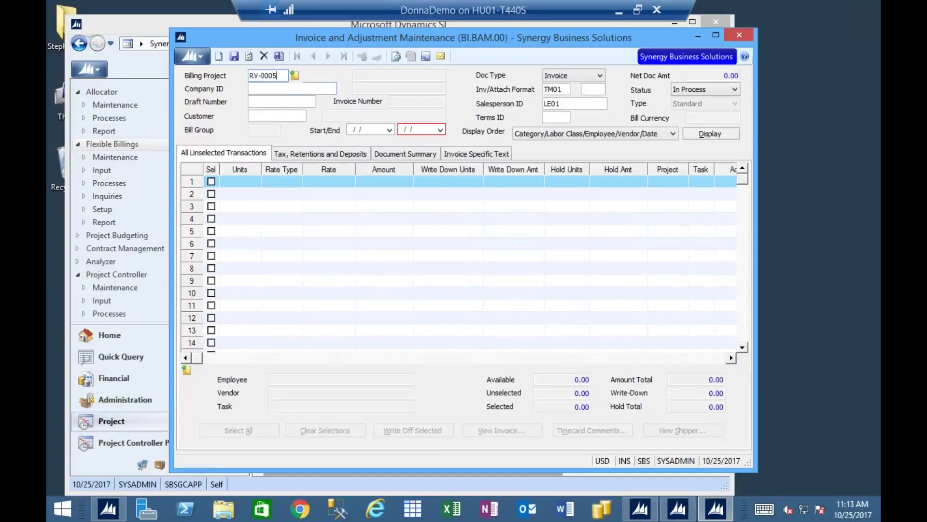
pyautogui.click(424, 132)
pyautogui.write('1031')
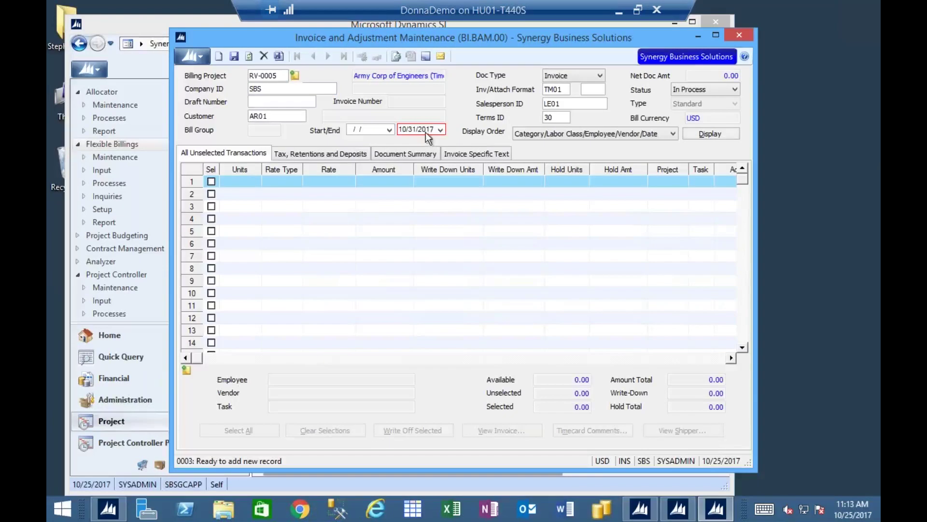
pyautogui.click(558, 89)
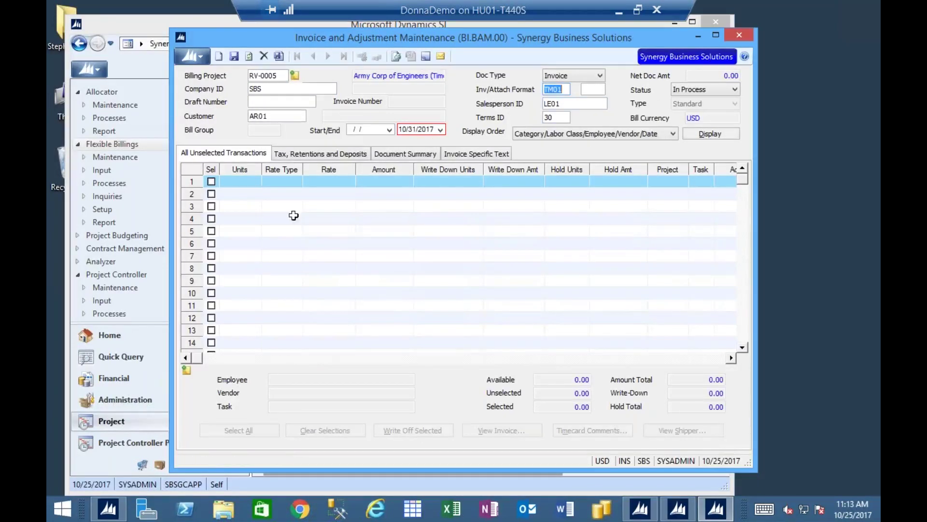
# Add a transaction line with 25 units and the BR (Billing Rate) rate type
pyautogui.click(252, 182)
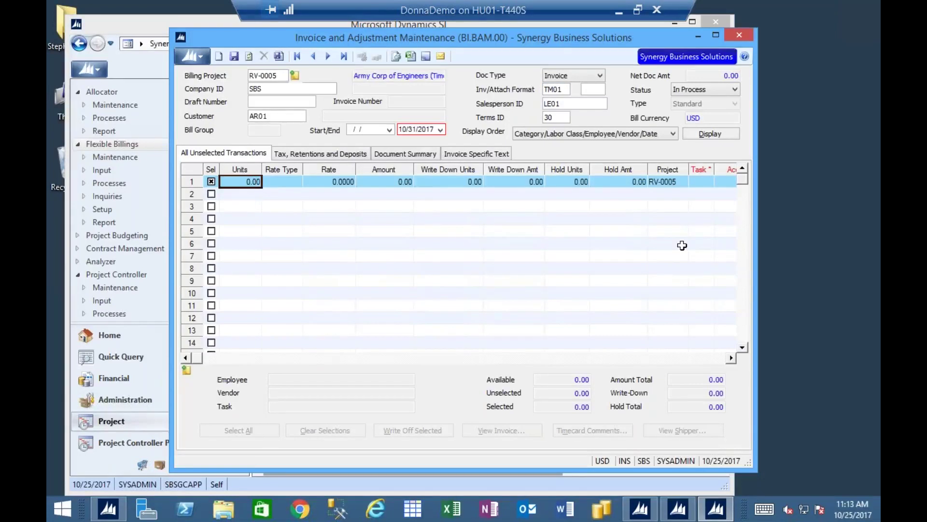
pyautogui.write('25')
pyautogui.press('Tab')
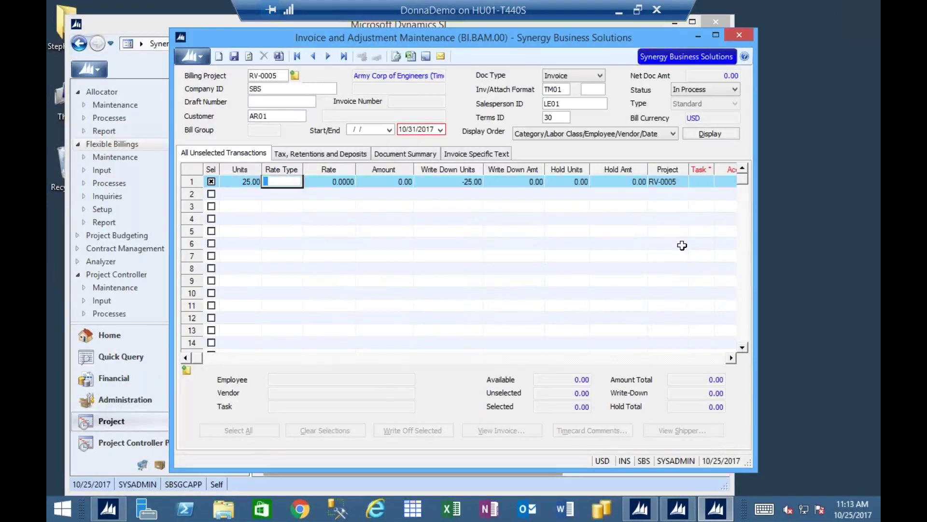
pyautogui.press('F3')
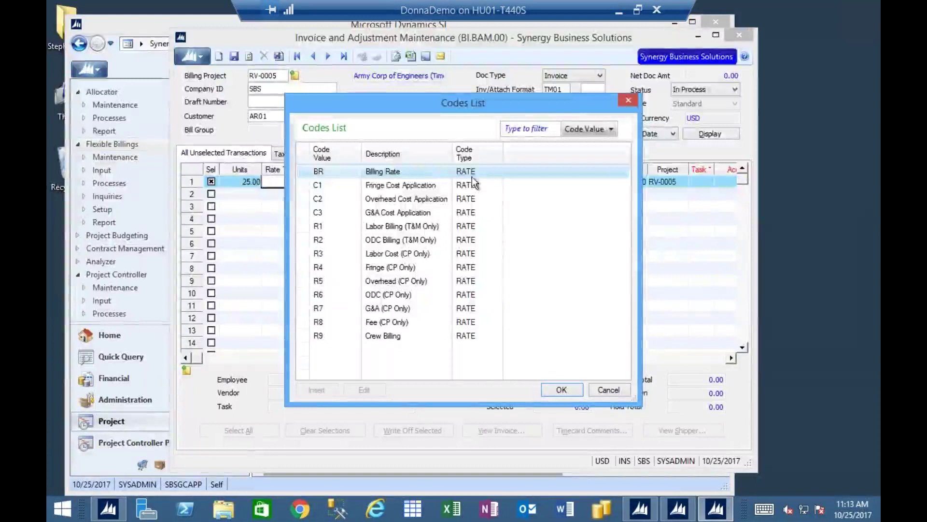
pyautogui.doubleClick(393, 171)
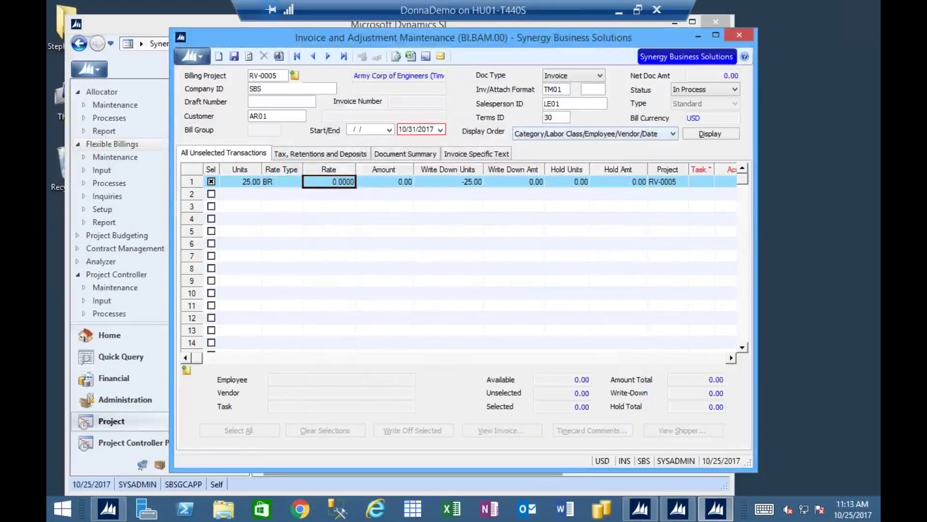
# Maximize the invoice window and assign task 2000 (Site Work) to the new transaction line
pyautogui.click(716, 34)
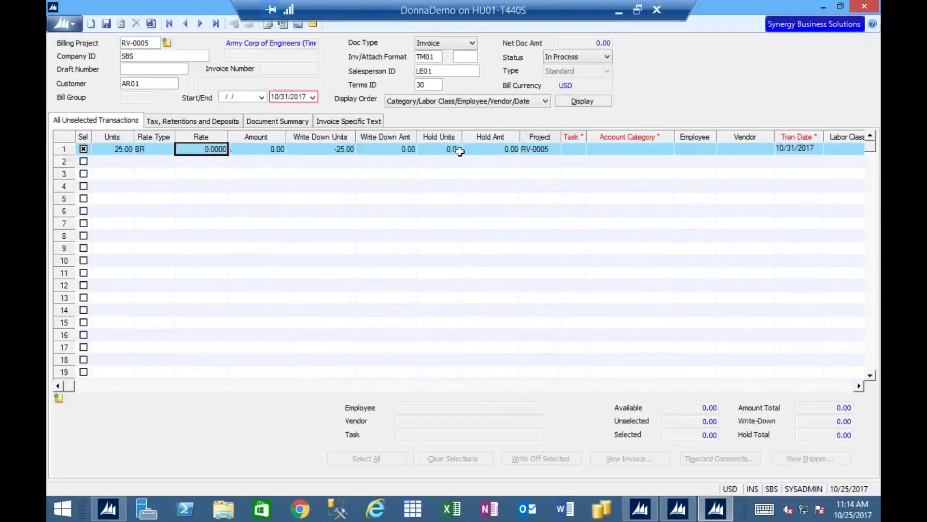
pyautogui.click(569, 153)
pyautogui.click(584, 149)
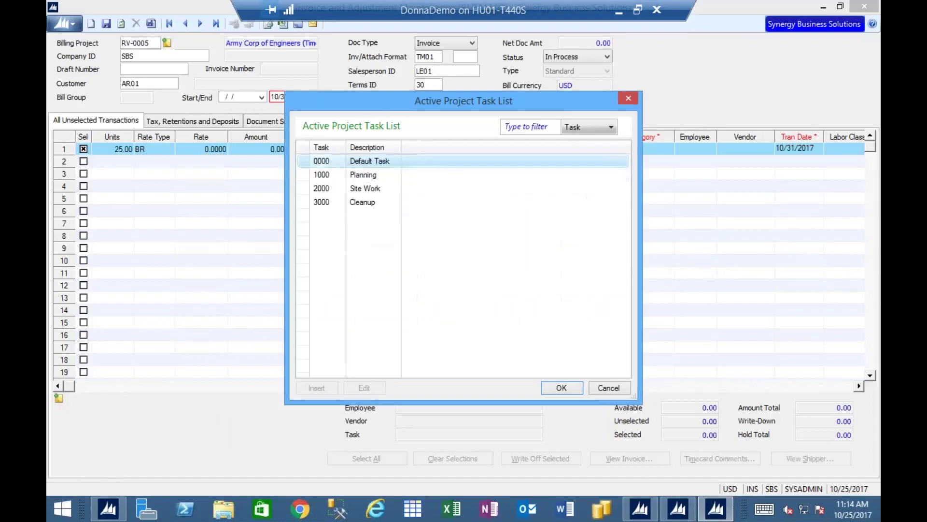
pyautogui.click(365, 187)
pyautogui.press('Return')
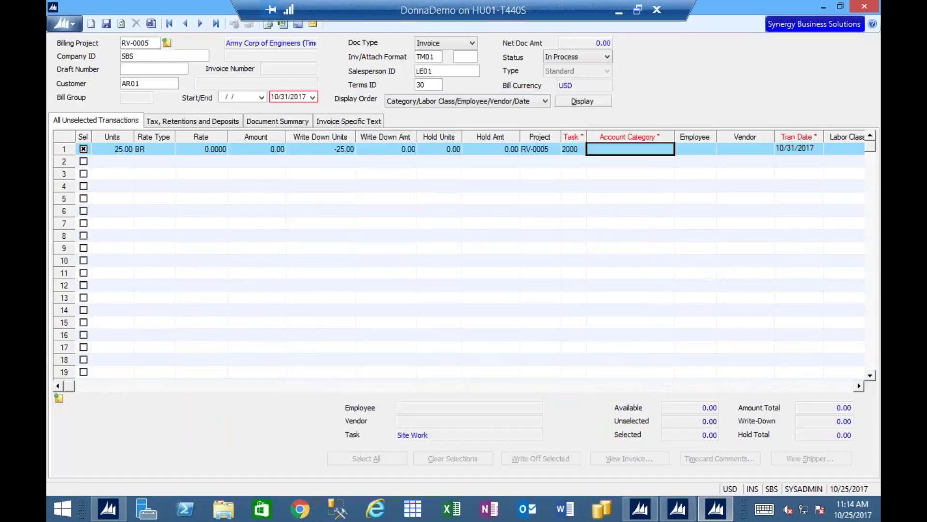
# Enter the DIRECT LABOR account category and the employee's ID on the transaction line, and save the draft invoice
pyautogui.write('D')
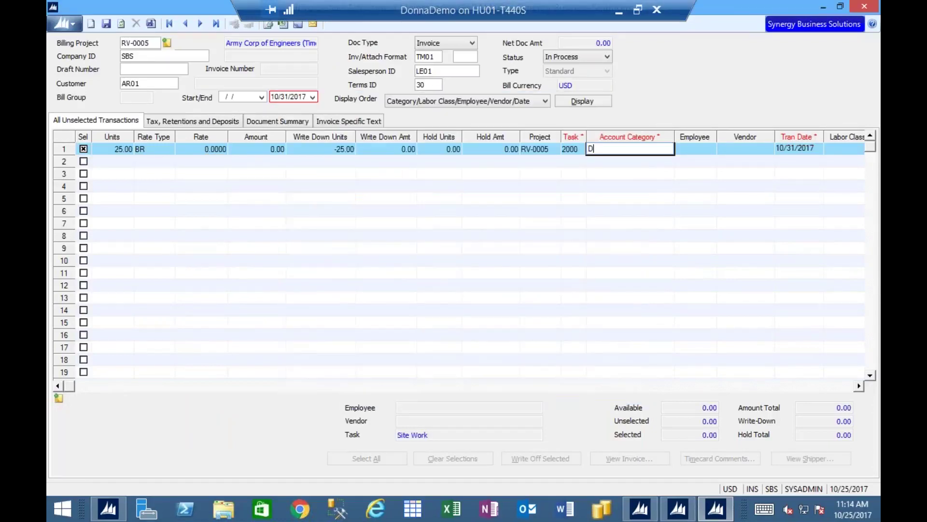
pyautogui.write('IRECT LOAB')
pyautogui.press('BackSpace')
pyautogui.press('BackSpace')
pyautogui.press('BackSpace')
pyautogui.write('ABOR')
pyautogui.press('Tab')
pyautogui.write('DY01')
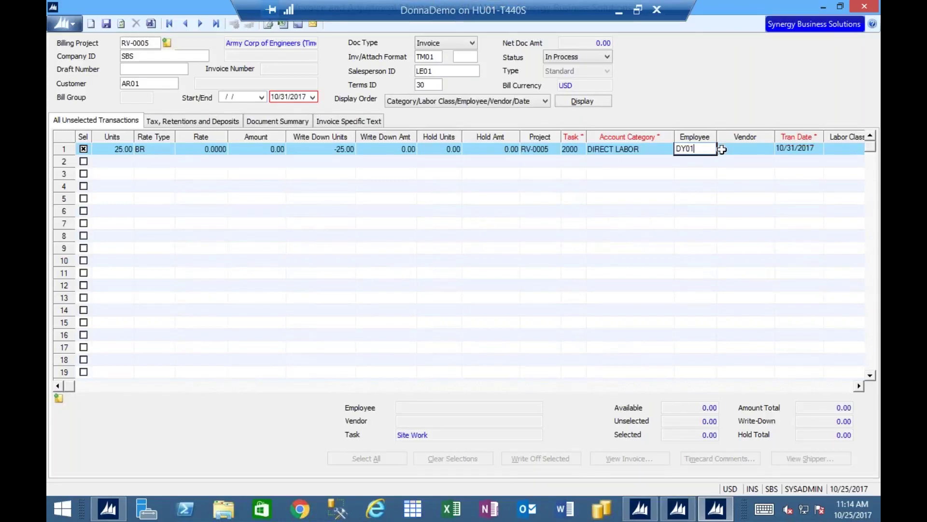
pyautogui.press('Tab')
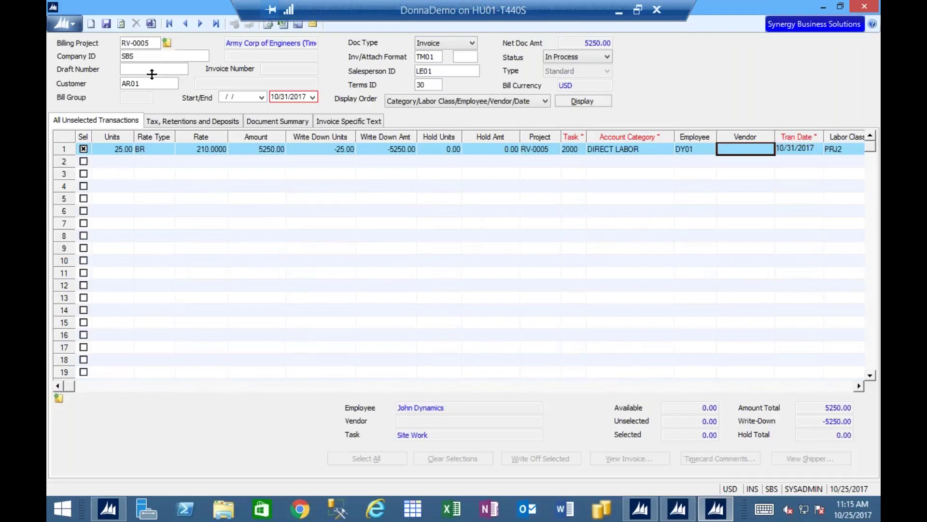
pyautogui.click(106, 24)
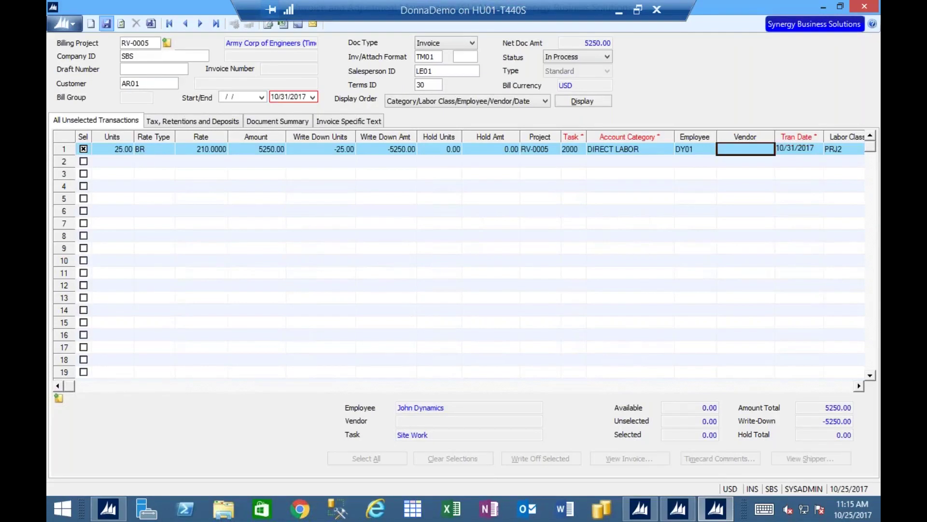
pyautogui.click(578, 59)
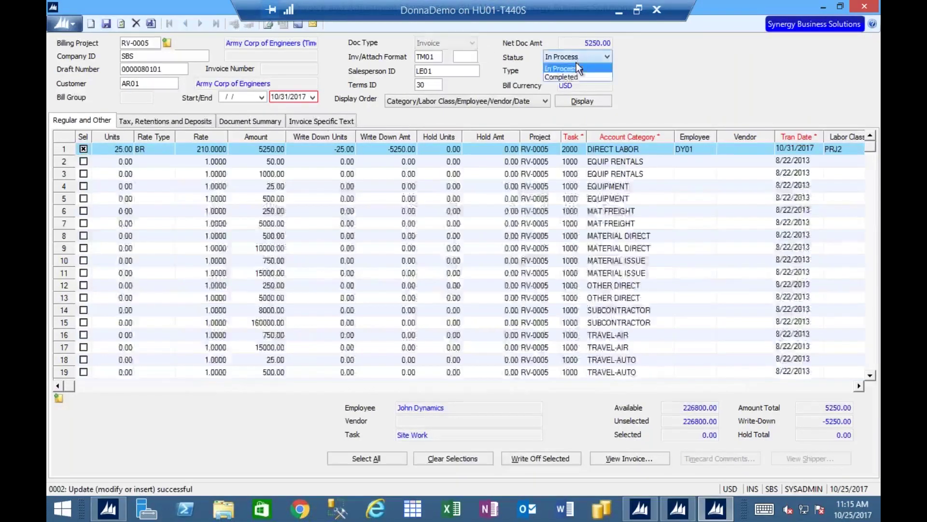
pyautogui.click(563, 74)
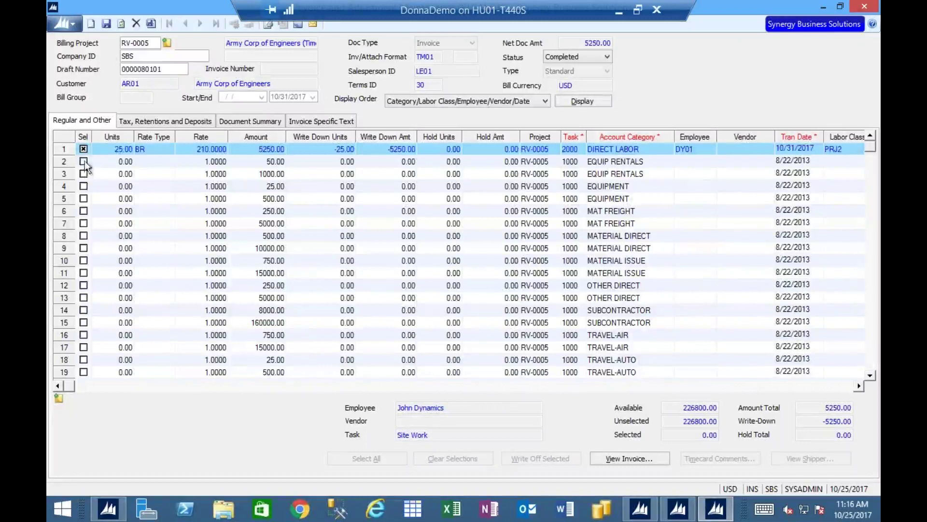
pyautogui.click(607, 57)
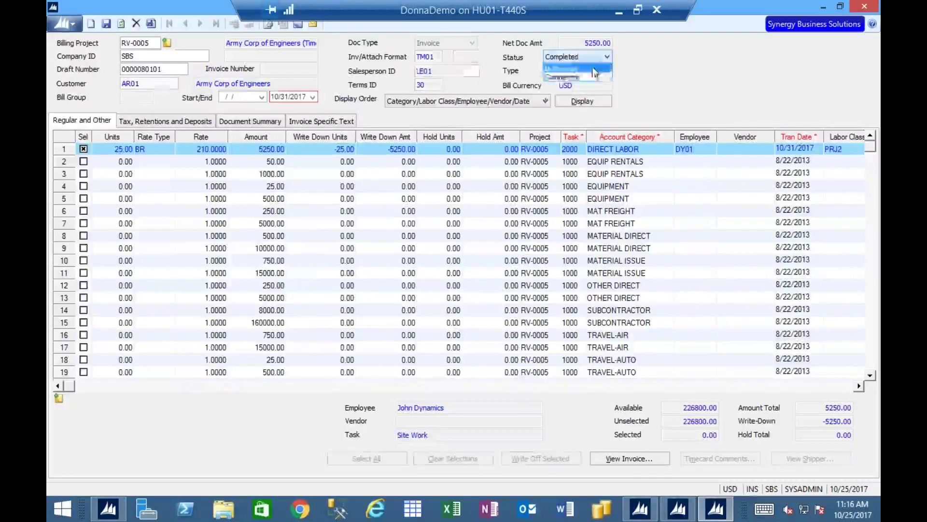
pyautogui.click(563, 66)
# Select all available transactions for the draft invoice and save the selection
pyautogui.click(387, 457)
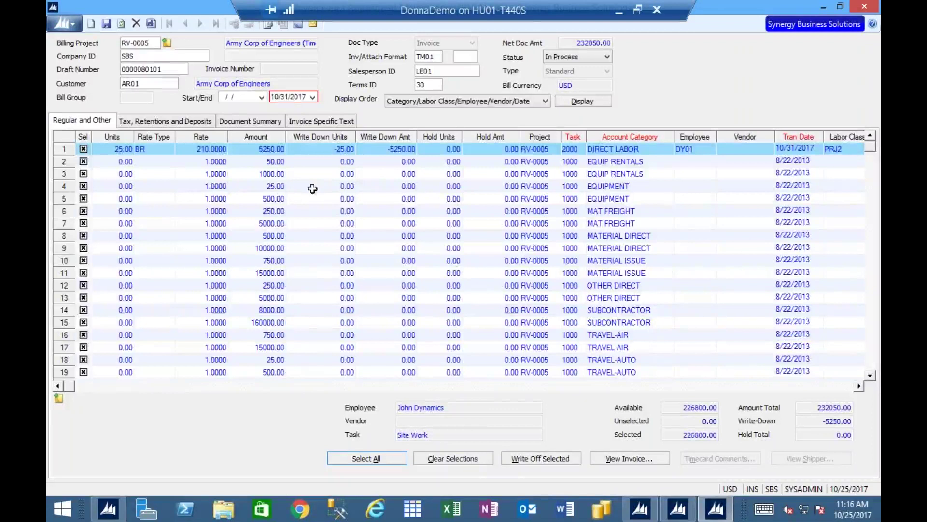
pyautogui.click(120, 23)
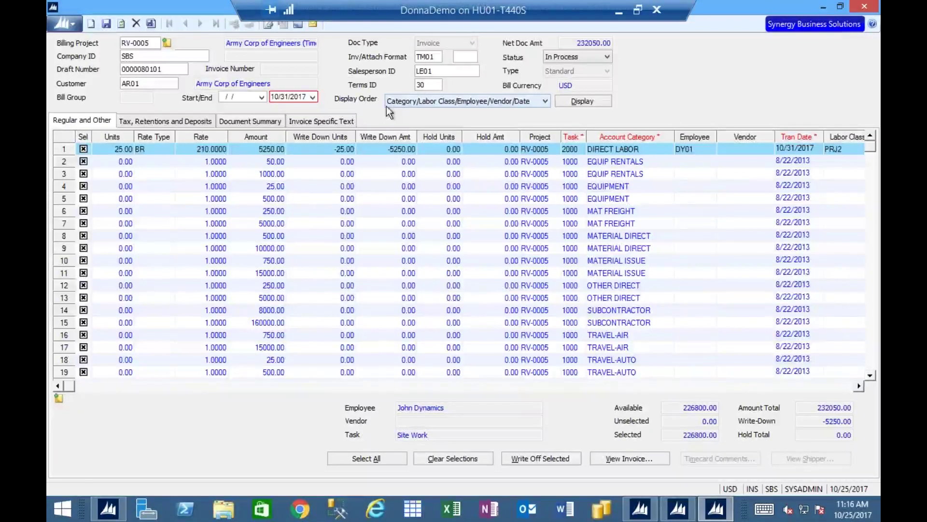
# Redisplay the transactions in Project/Task/Category/Employee/Vendor/Date order and look through the list down to its last line
pyautogui.click(486, 102)
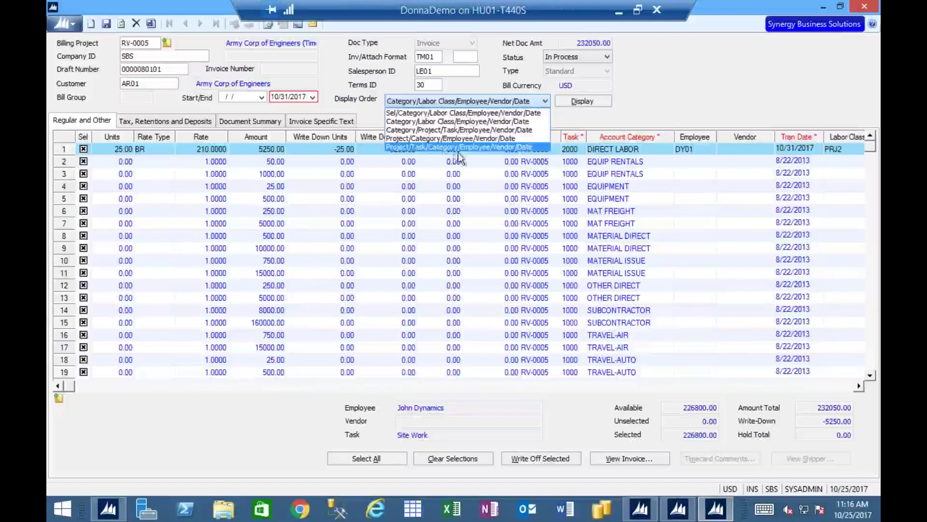
pyautogui.click(430, 147)
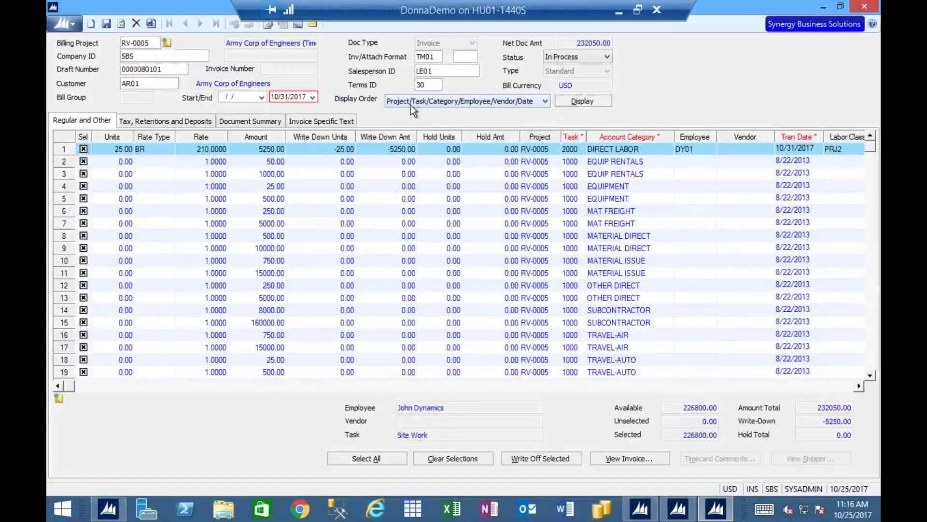
pyautogui.click(584, 101)
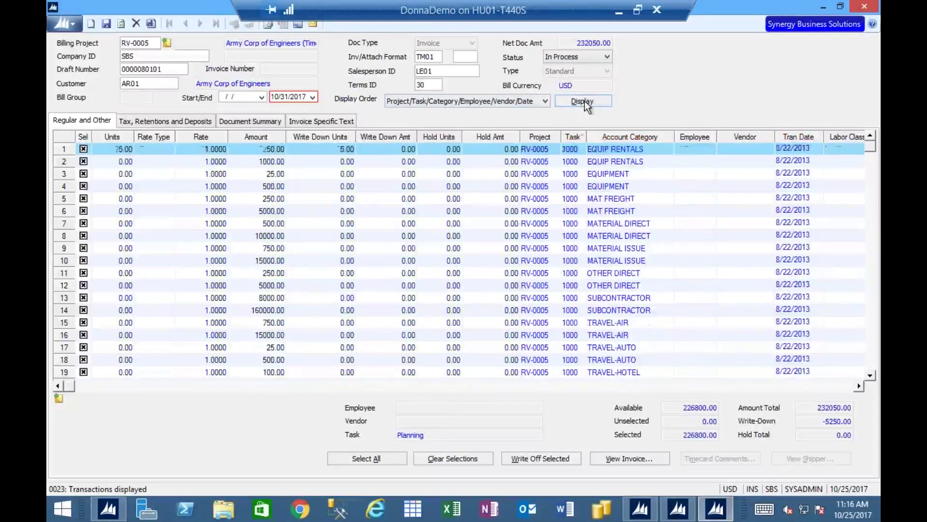
pyautogui.click(590, 322)
pyautogui.scroll(-6, 590, 320)
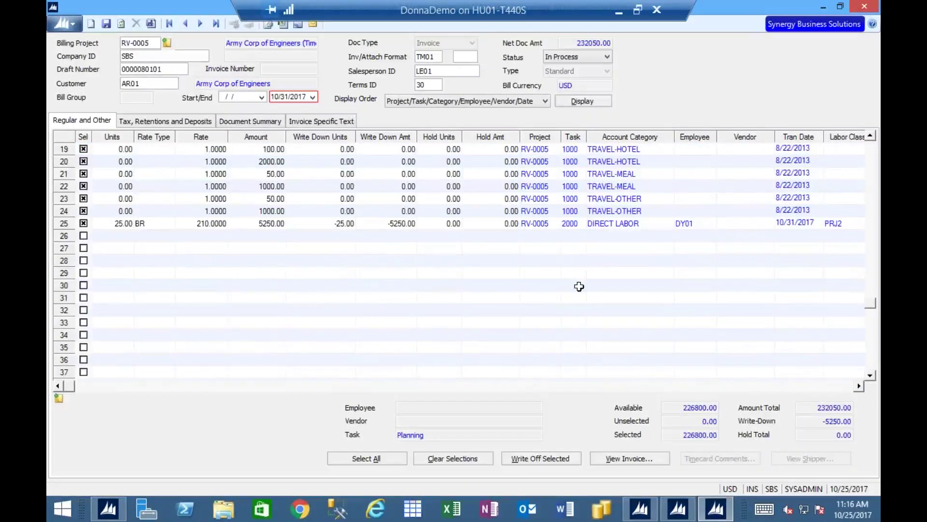
# Redisplay the transactions in Category/Labor Class/Employee/Vendor/Date order
pyautogui.click(462, 105)
pyautogui.click(454, 119)
pyautogui.click(577, 101)
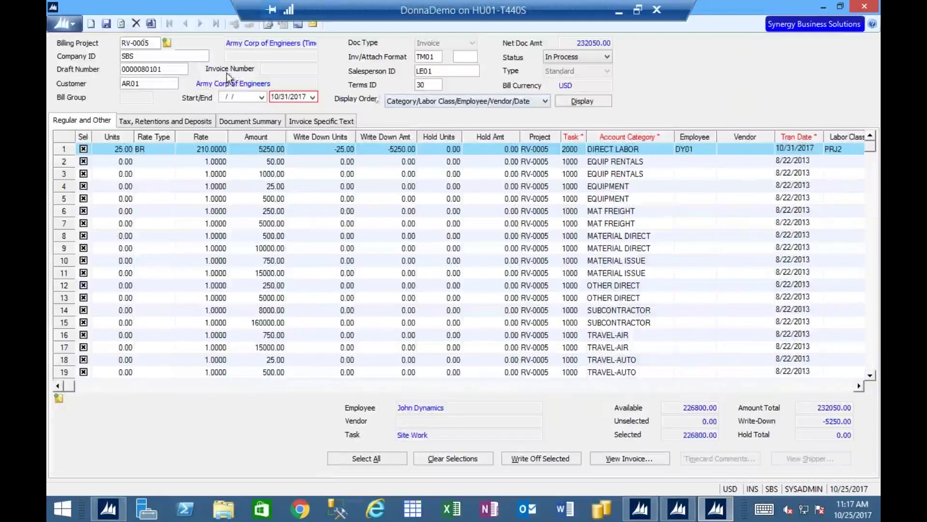
# Set the draft invoice's status to Completed, save it, and check a transaction line in that status
pyautogui.click(564, 63)
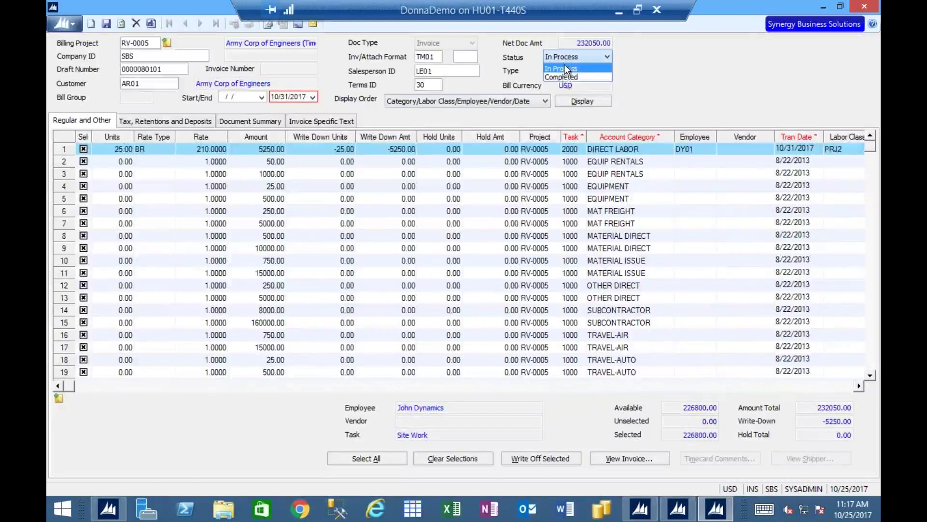
pyautogui.click(561, 79)
pyautogui.click(107, 24)
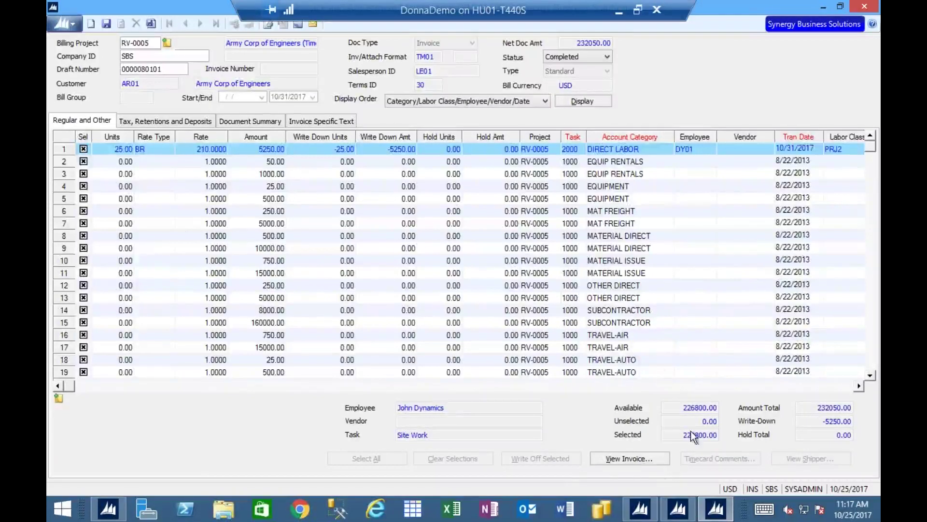
pyautogui.click(491, 285)
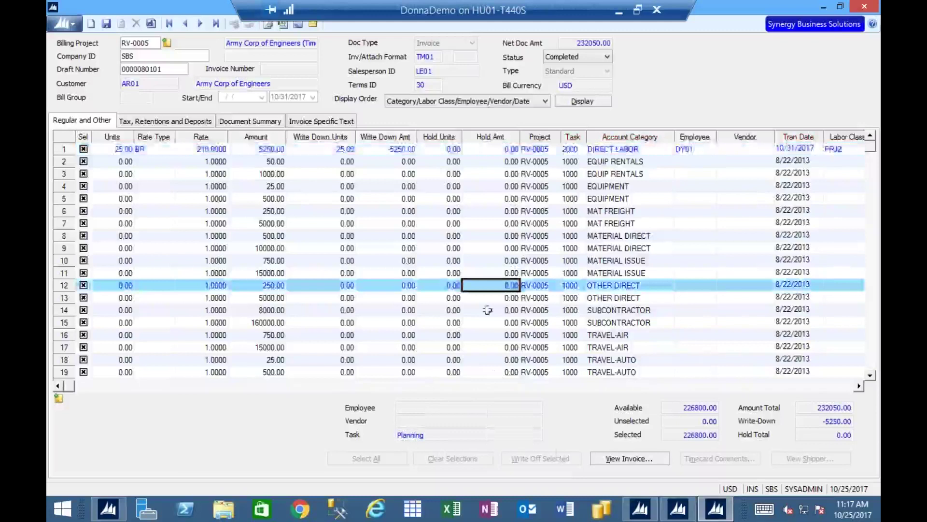
# Return the draft invoice's status to In Process and save it
pyautogui.click(605, 55)
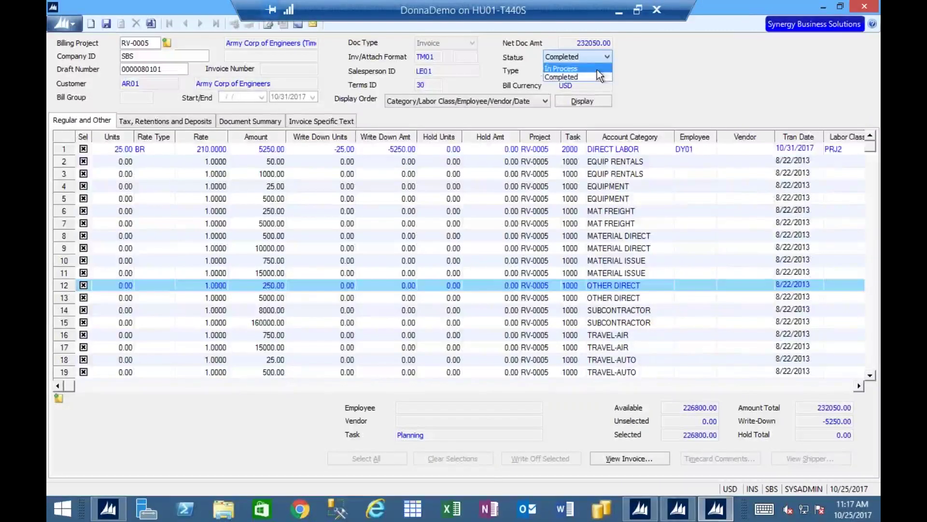
pyautogui.click(597, 69)
pyautogui.click(539, 223)
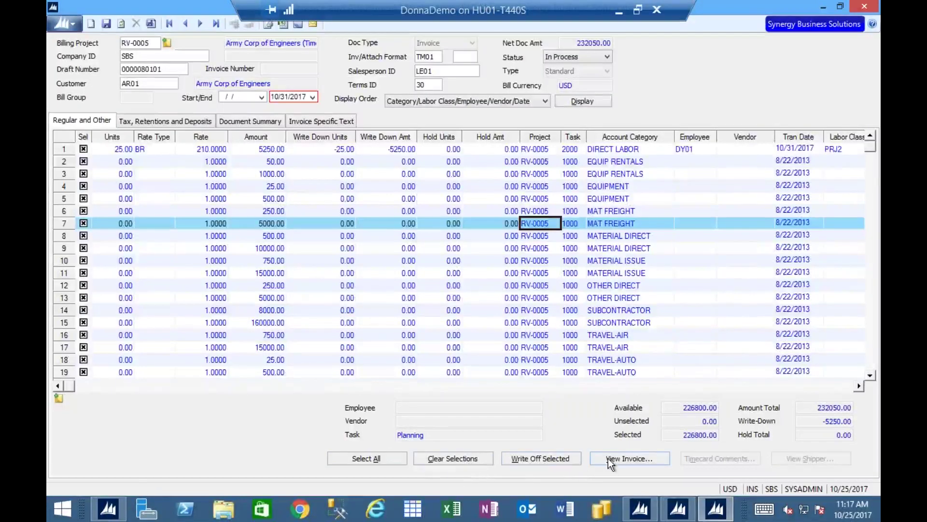
pyautogui.click(106, 23)
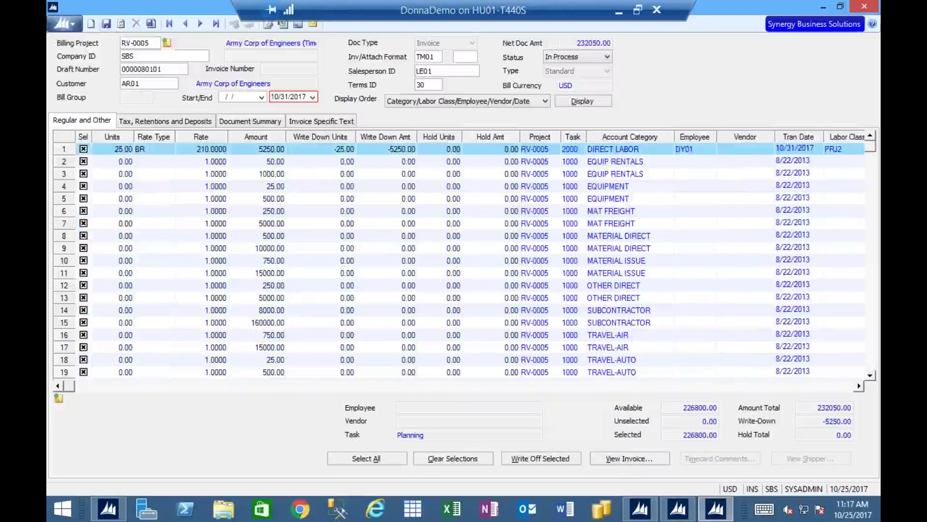
# Preview the draft invoice report and review its charges by category across both pages
pyautogui.click(619, 459)
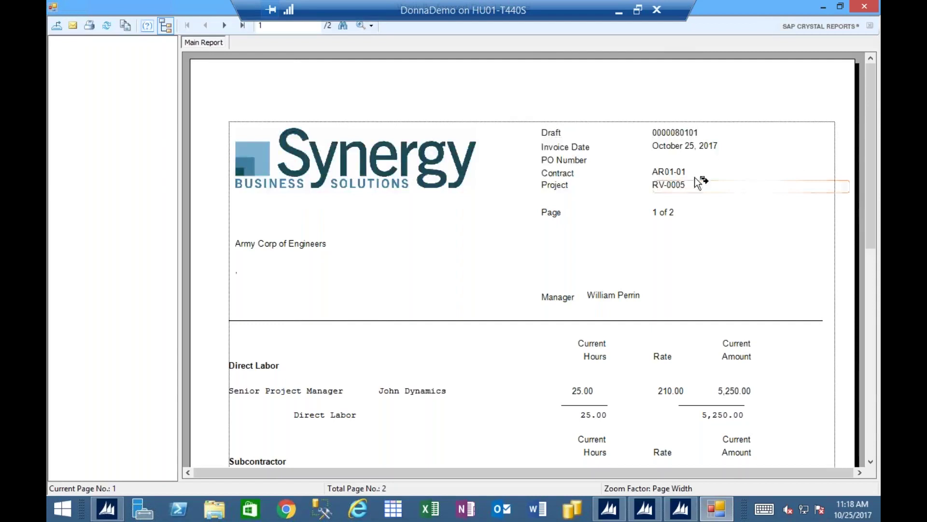
pyautogui.scroll(-3, 771, 194)
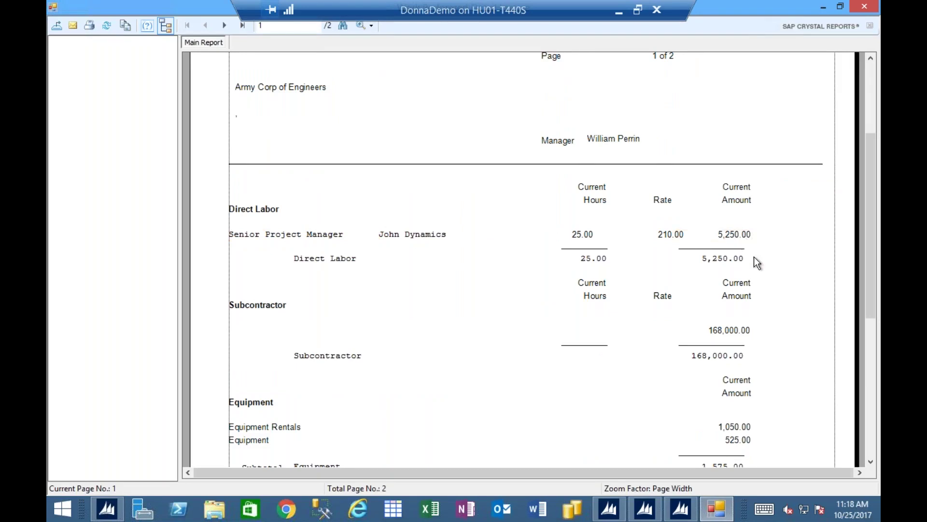
pyautogui.scroll(-5, 753, 290)
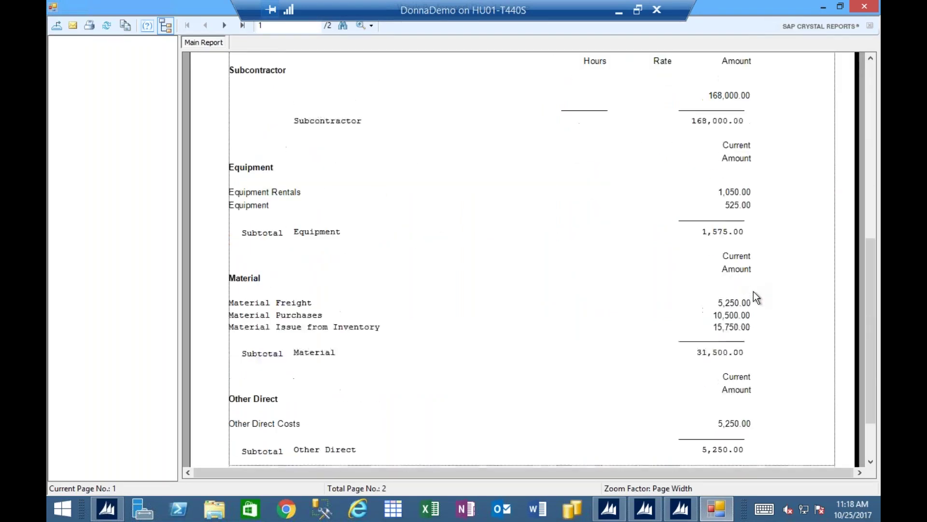
pyautogui.scroll(-2, 239, 217)
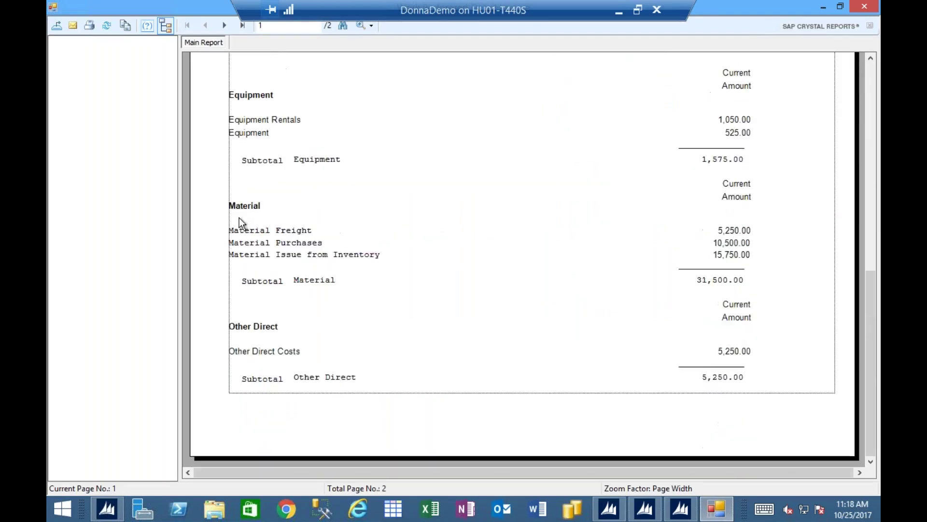
pyautogui.click(223, 25)
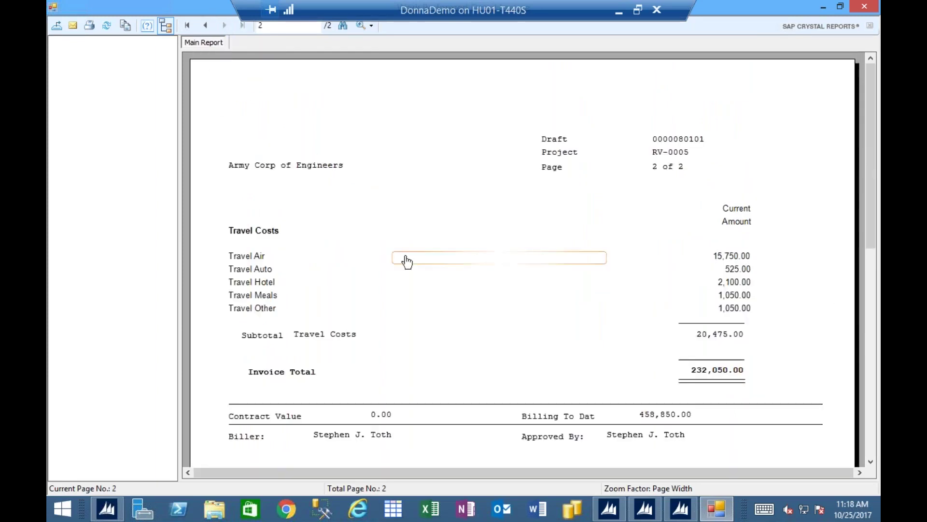
# Review the invoice total and approval section of the preview, close it, and check the write-down amounts of two transaction lines
pyautogui.scroll(-5, 407, 260)
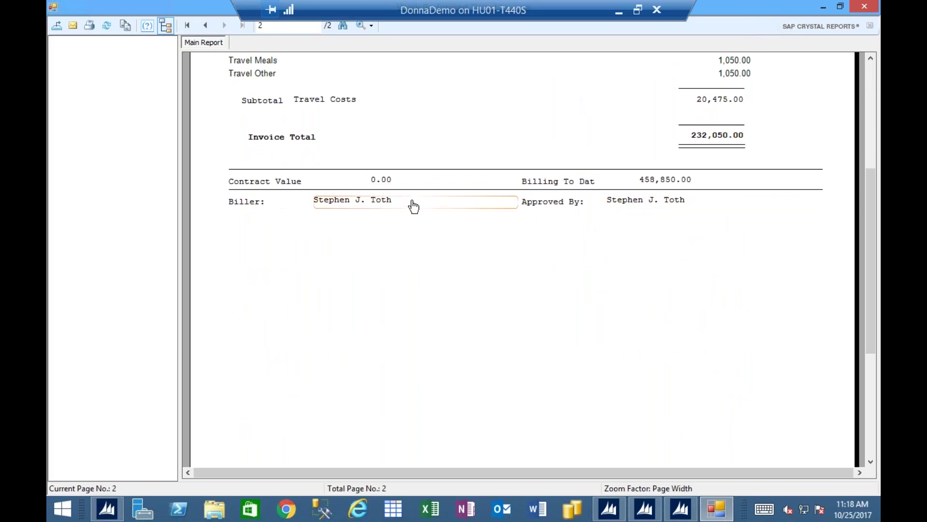
pyautogui.scroll(5, 458, 281)
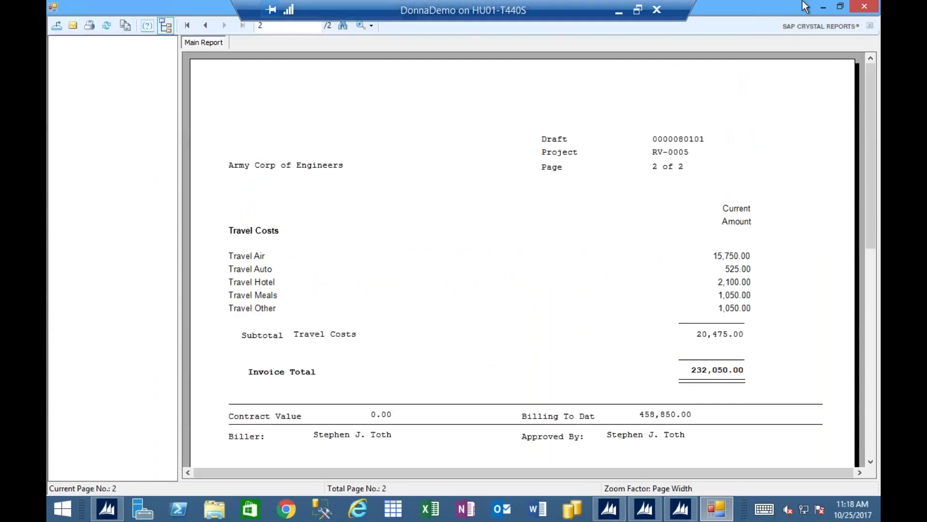
pyautogui.click(864, 6)
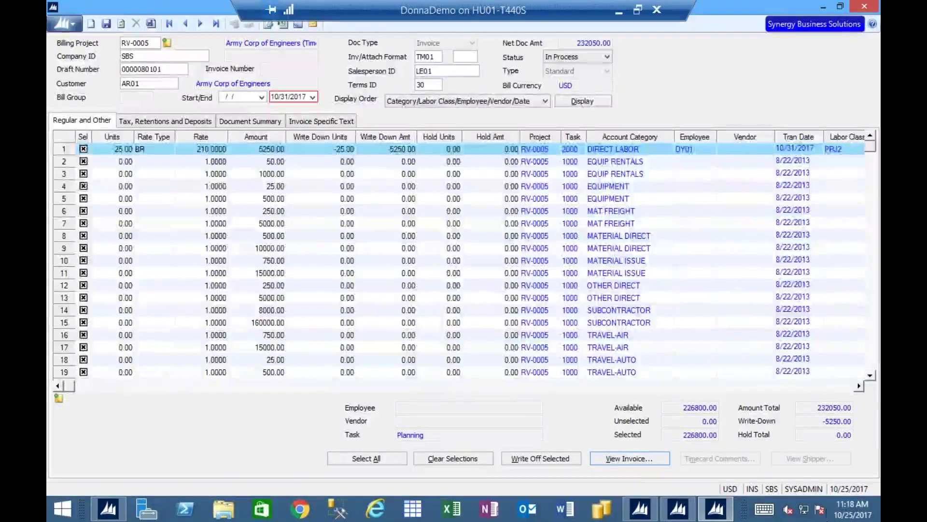
pyautogui.click(408, 225)
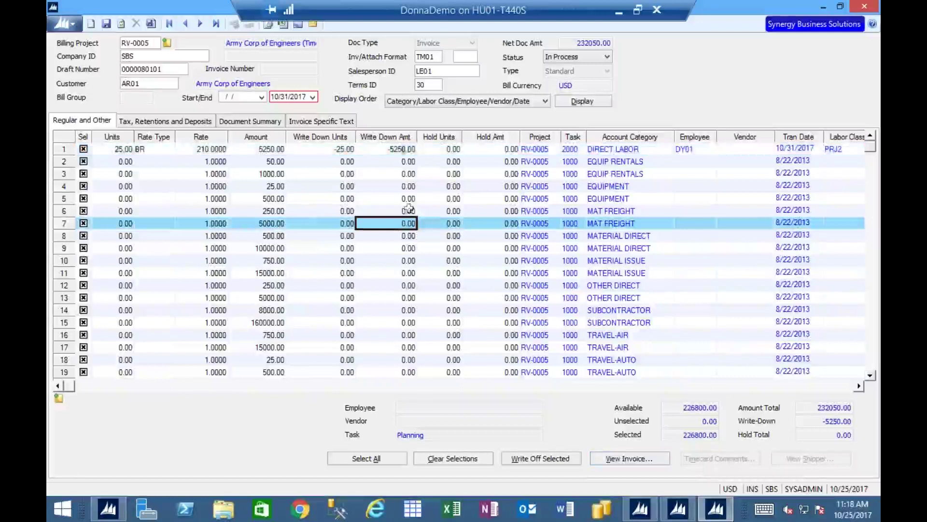
pyautogui.click(408, 174)
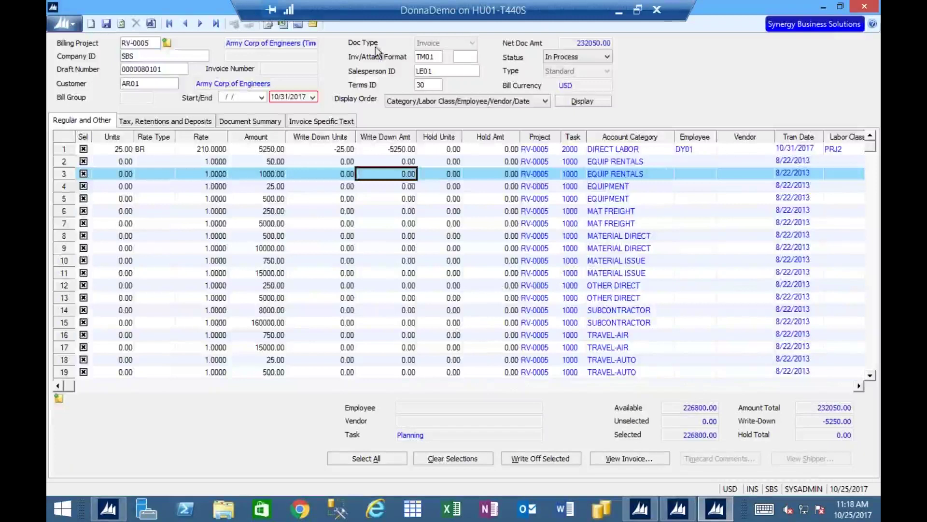
# Set the RV-0005 draft invoice's status to Completed and save it
pyautogui.click(604, 57)
pyautogui.click(600, 57)
pyautogui.click(565, 72)
pyautogui.click(106, 23)
# Open the existing draft invoice for billing project RV-0002
pyautogui.press('BackSpace')
pyautogui.press('BackSpace')
pyautogui.press('BackSpace')
pyautogui.press('BackSpace')
pyautogui.write('0002')
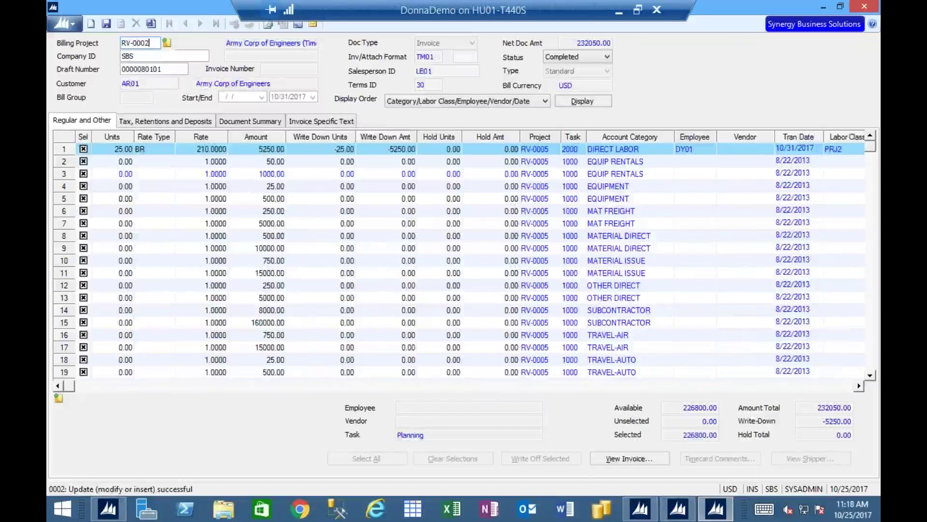
pyautogui.press('Tab')
pyautogui.press('F3')
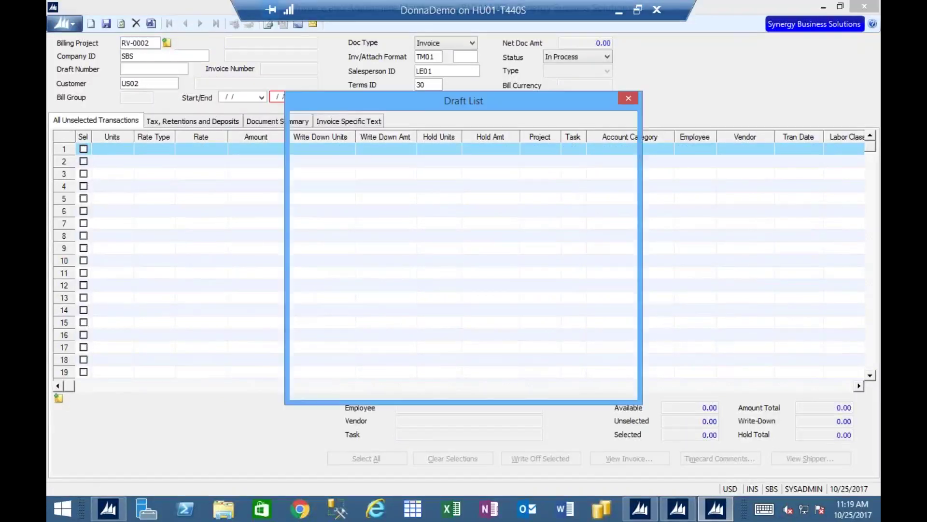
pyautogui.press('Return')
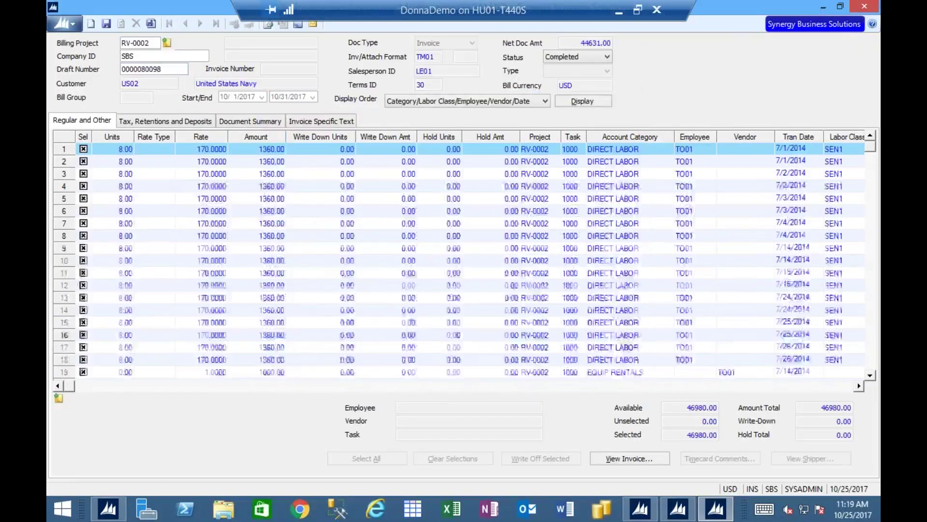
# Set the RV-0002 draft's status to In Process and inspect its direct labor and equipment rental lines, including their comments
pyautogui.click(568, 63)
pyautogui.click(563, 71)
pyautogui.click(451, 186)
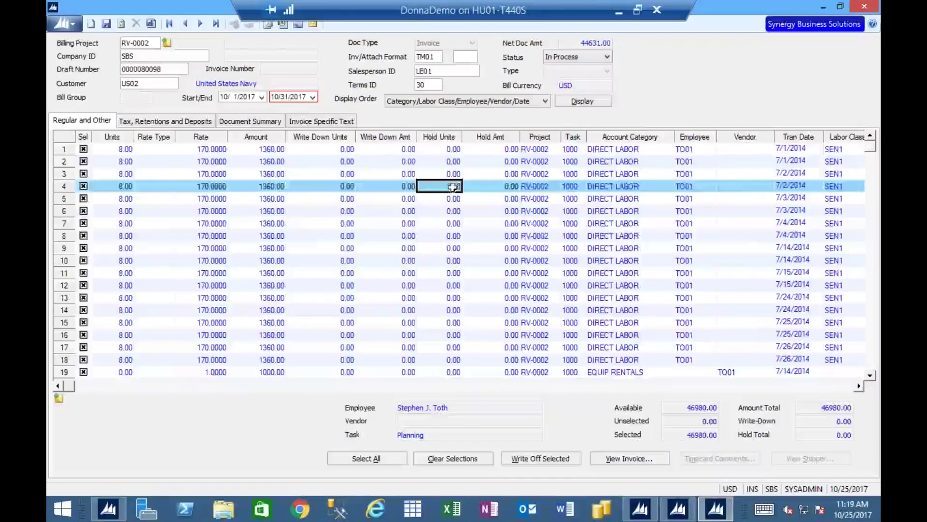
pyautogui.click(550, 235)
pyautogui.click(619, 174)
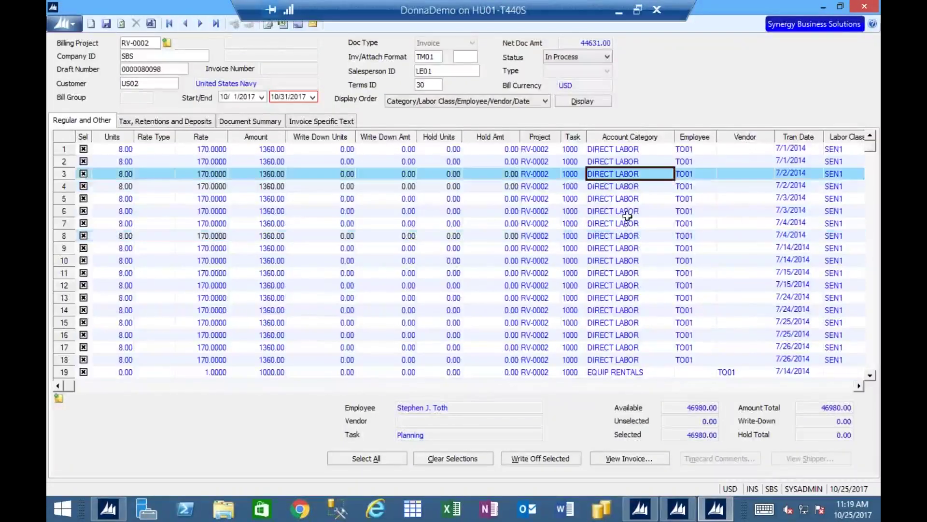
pyautogui.click(695, 372)
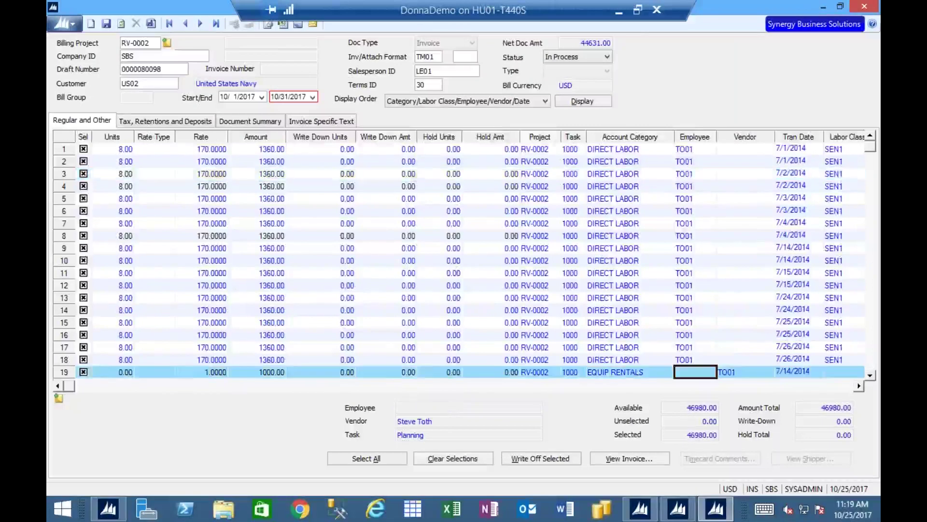
pyautogui.click(827, 390)
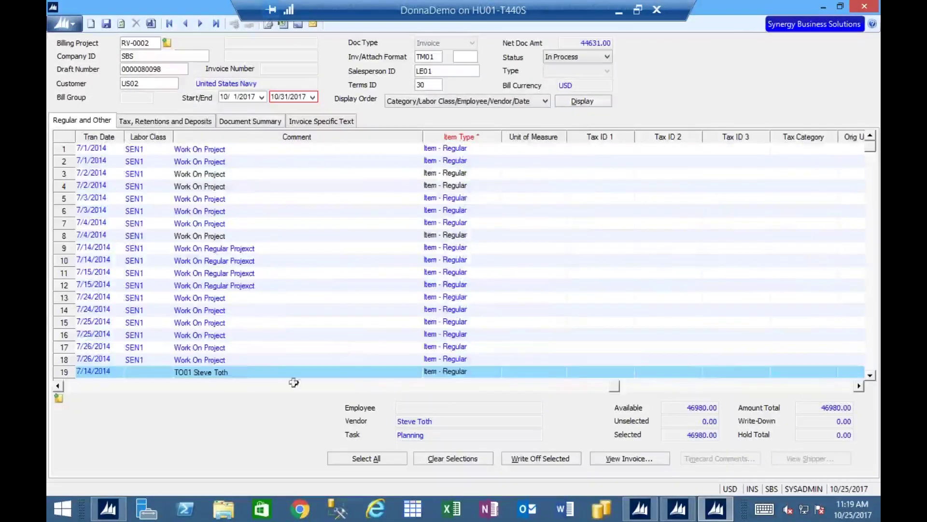
pyautogui.click(73, 390)
pyautogui.click(73, 390)
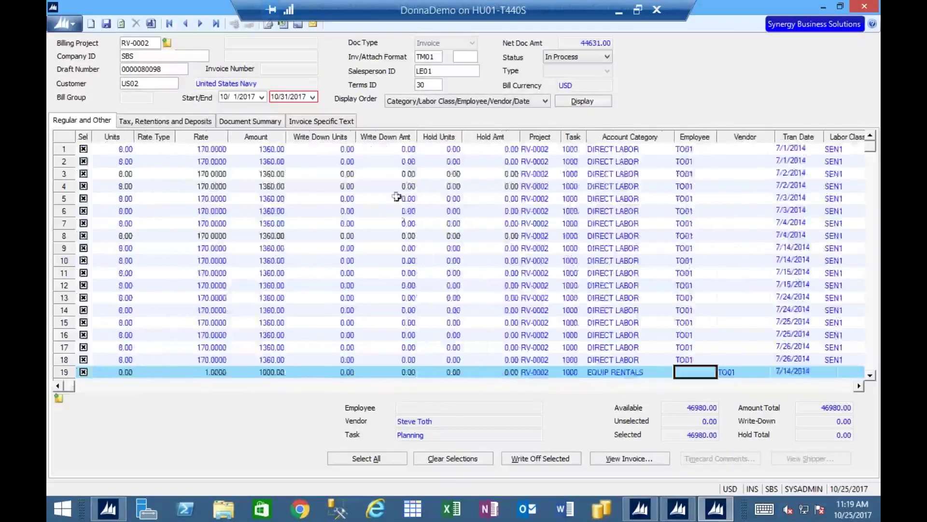
pyautogui.click(408, 175)
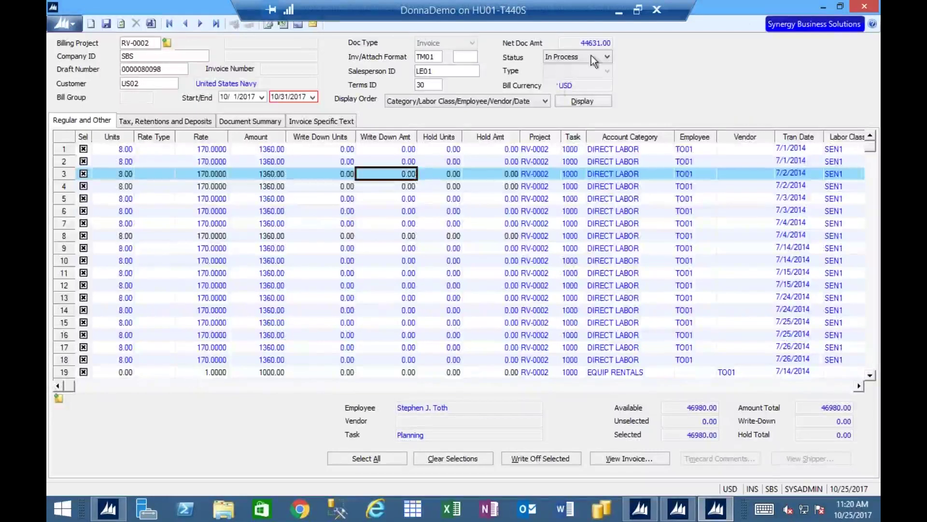
# Set the RV-0002 draft's status to Completed and close it, saving the changes and accepting the calculated retention line
pyautogui.click(562, 56)
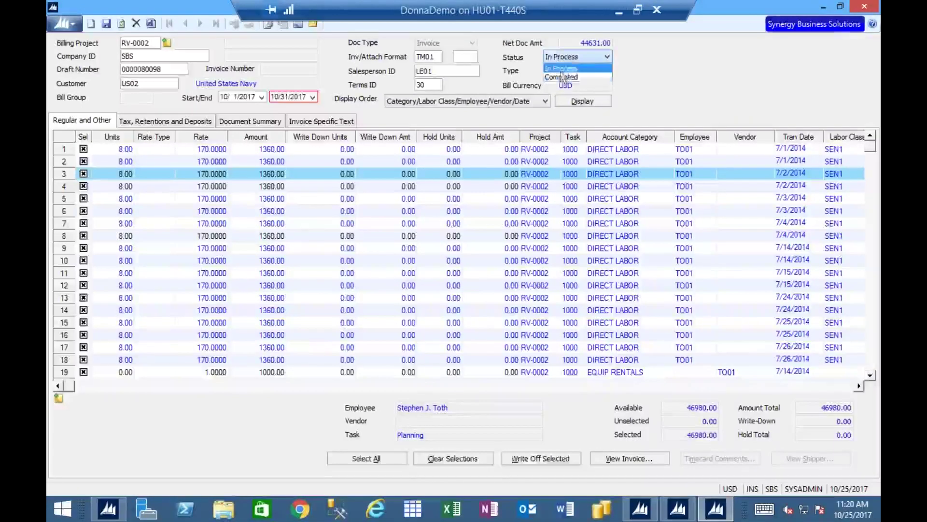
pyautogui.click(560, 71)
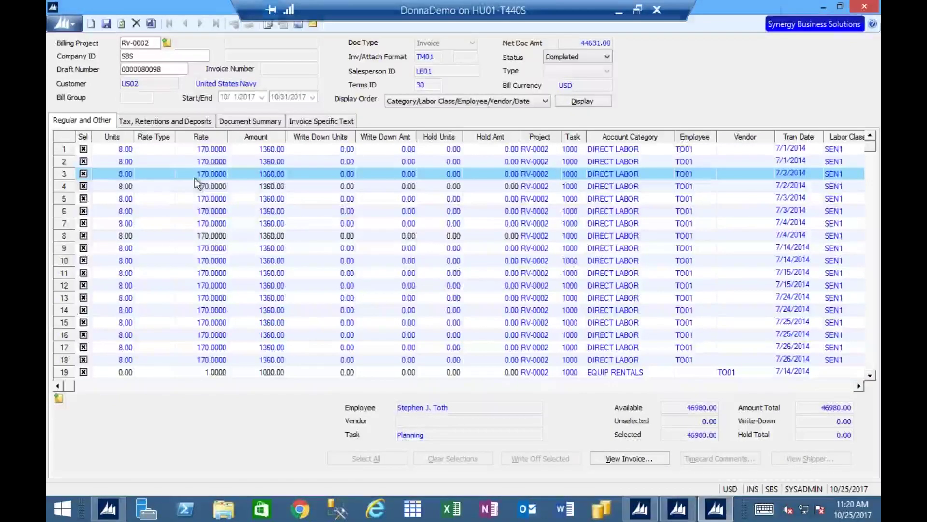
pyautogui.click(866, 10)
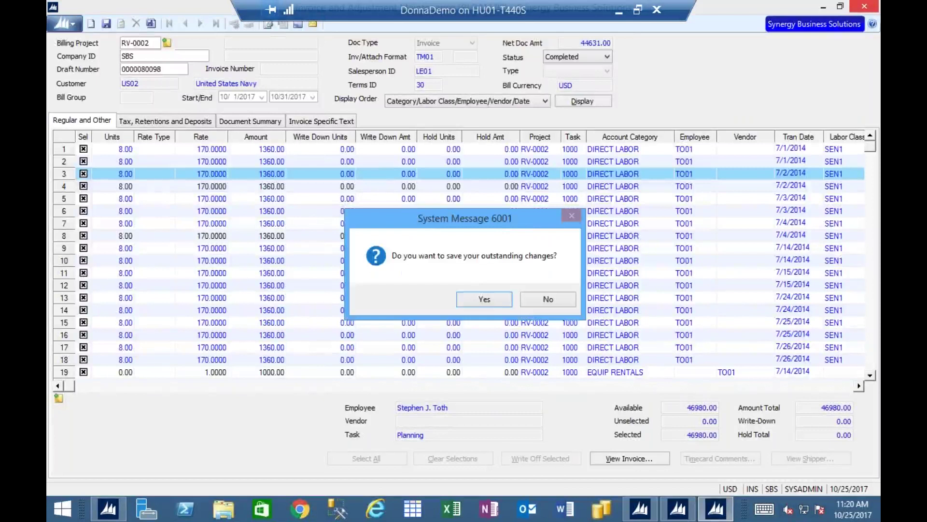
pyautogui.click(491, 303)
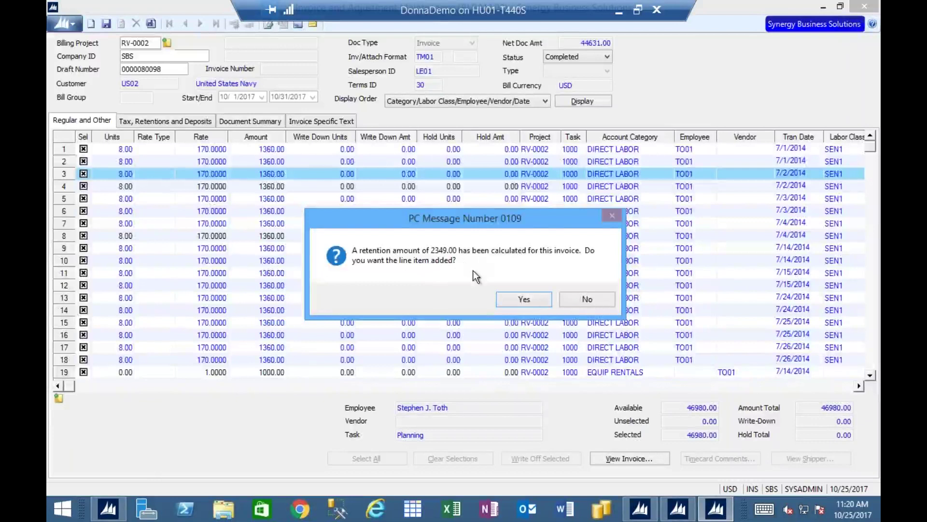
pyautogui.click(523, 300)
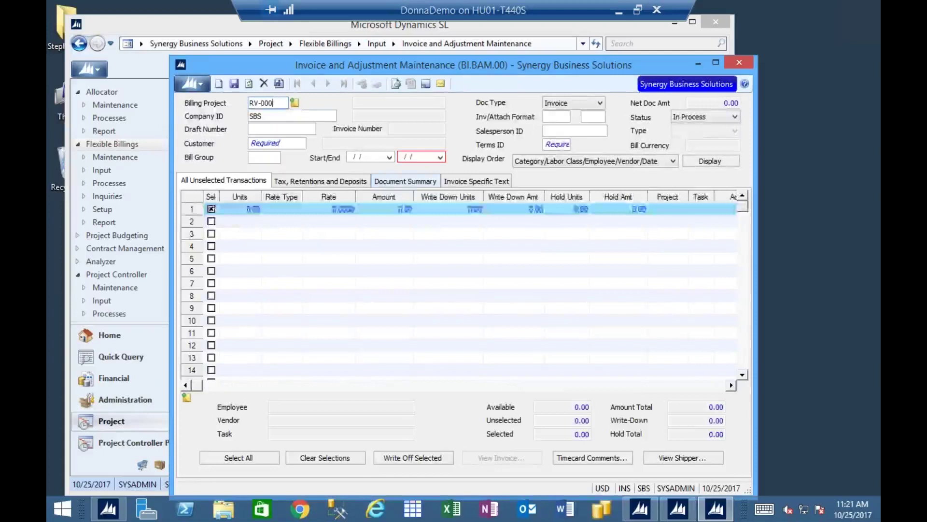
# Reopen the draft invoice for billing project RV-0002 and examine its retention line
pyautogui.press('Tab')
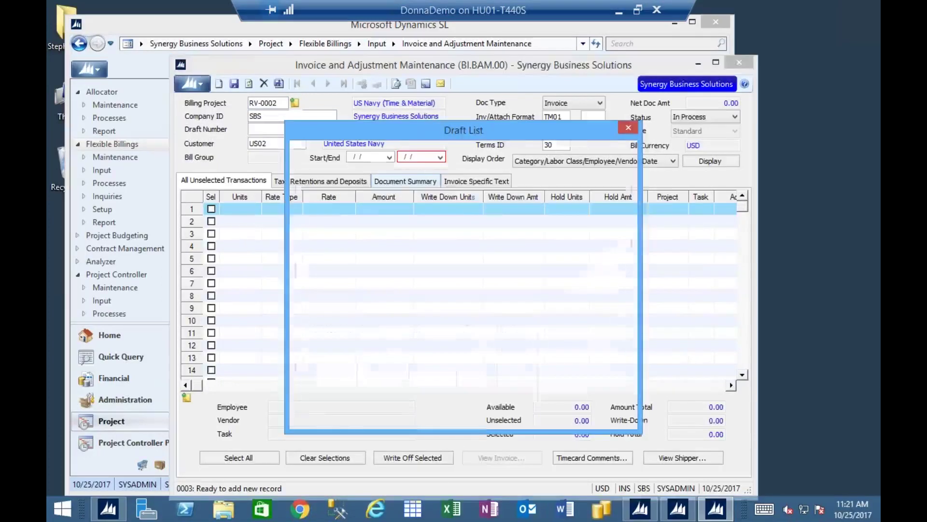
pyautogui.click(327, 180)
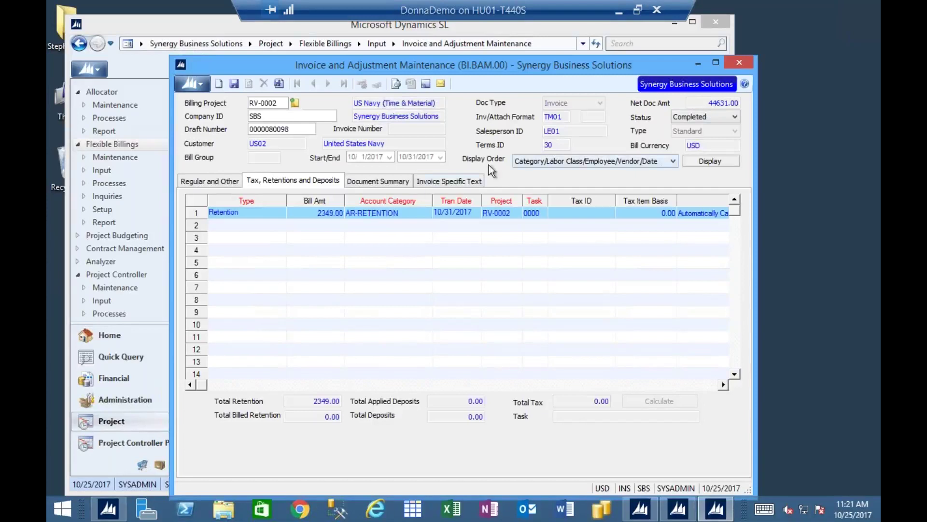
pyautogui.click(387, 215)
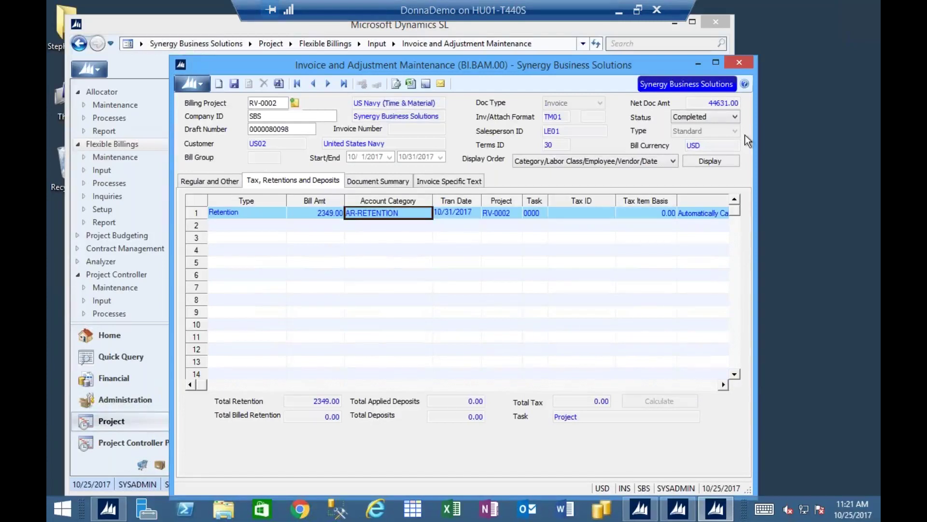
# Return the RV-0002 draft's status to In Process and save it, declining the additional calculated retention line
pyautogui.click(731, 118)
pyautogui.click(720, 117)
pyautogui.click(706, 134)
pyautogui.click(705, 116)
pyautogui.click(695, 131)
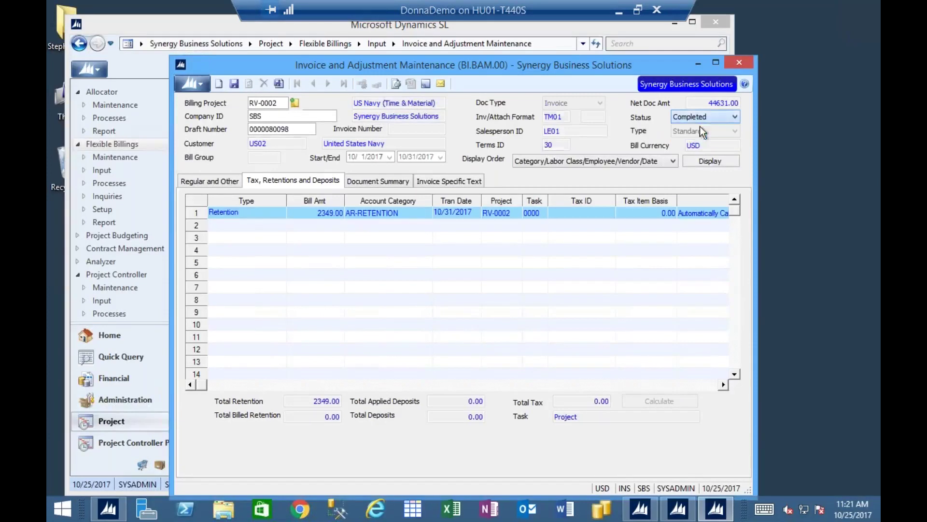
pyautogui.click(241, 81)
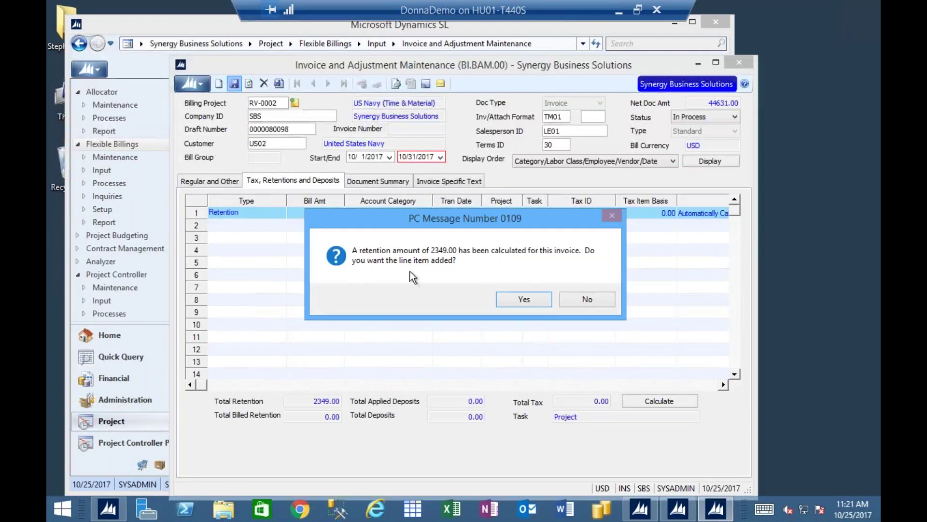
pyautogui.click(586, 300)
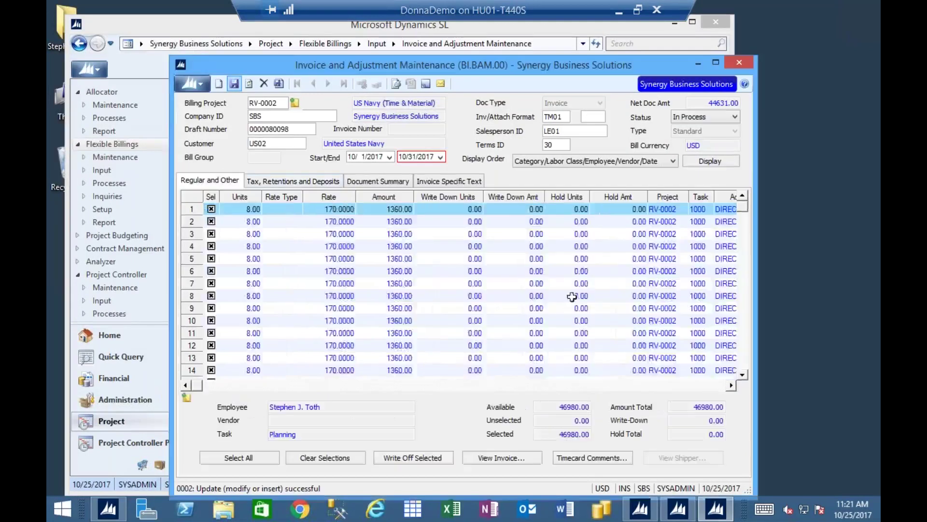
# Delete the retention line from the RV-0002 draft, save without adding it again, and recheck the taxes, retentions and deposits
pyautogui.click(317, 185)
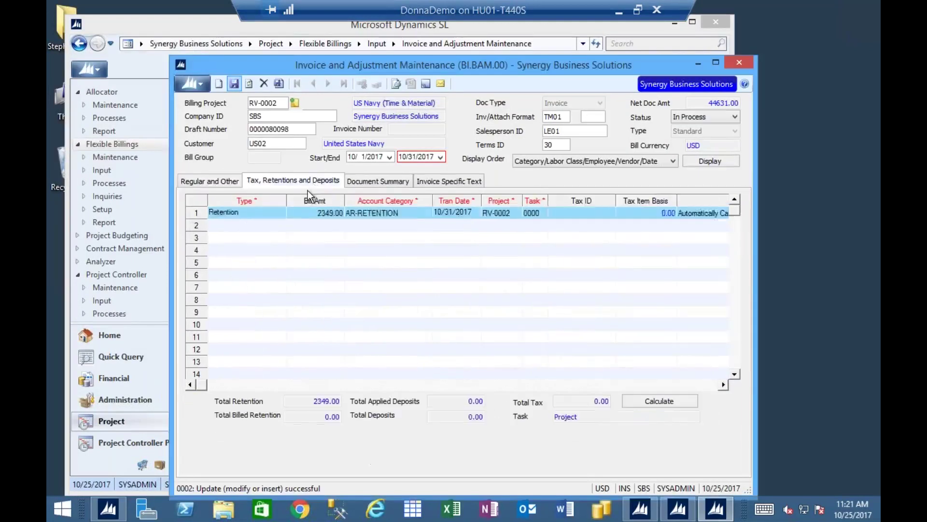
pyautogui.click(269, 215)
pyautogui.hotkey('ctrl', 'Delete')
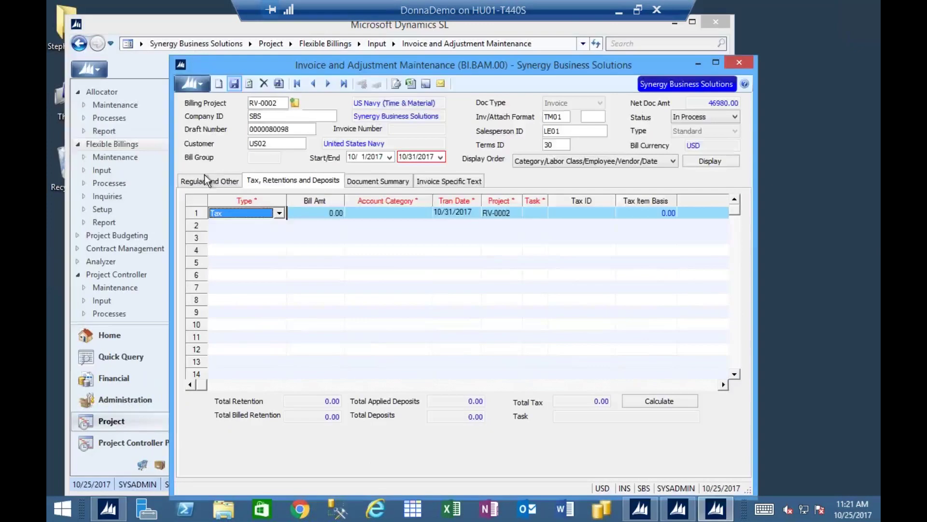
pyautogui.click(234, 83)
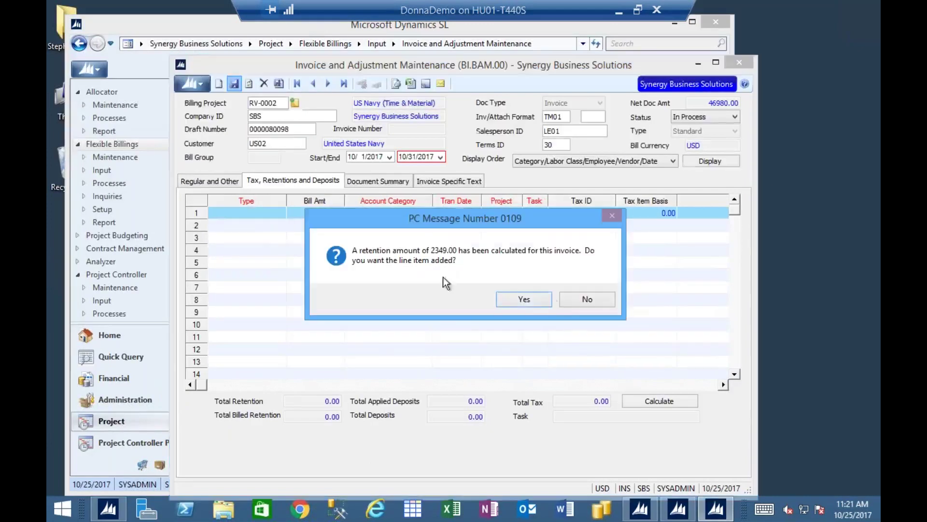
pyautogui.click(599, 298)
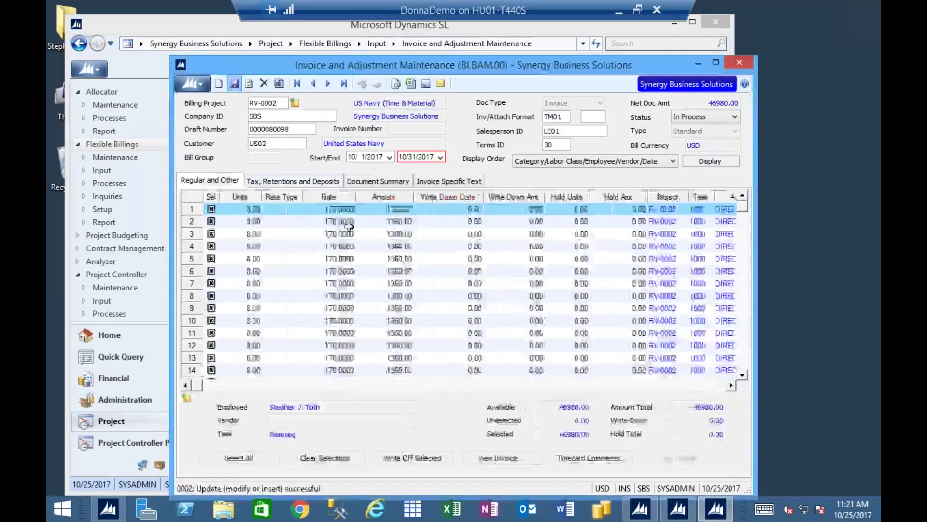
pyautogui.click(289, 184)
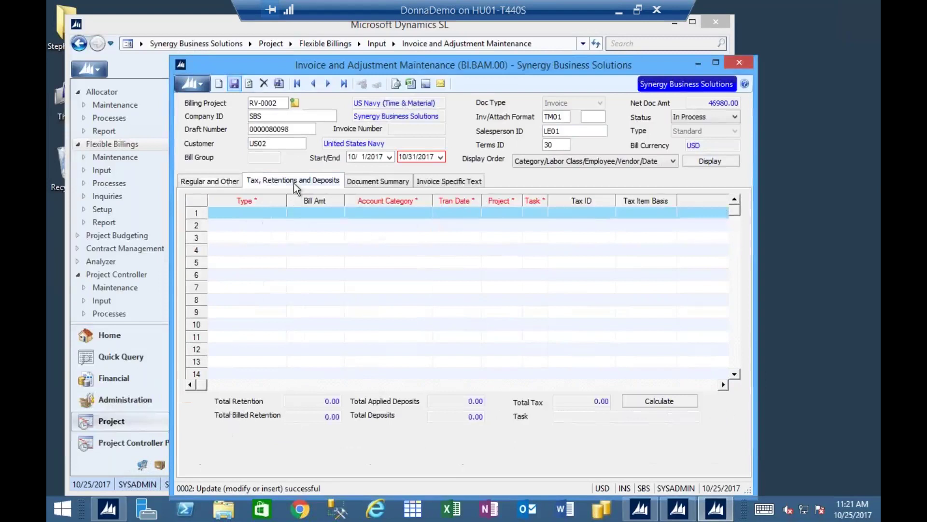
# Set the RV-0002 draft's status to Completed, save it with the calculated retention line added, and close the invoice window
pyautogui.click(226, 183)
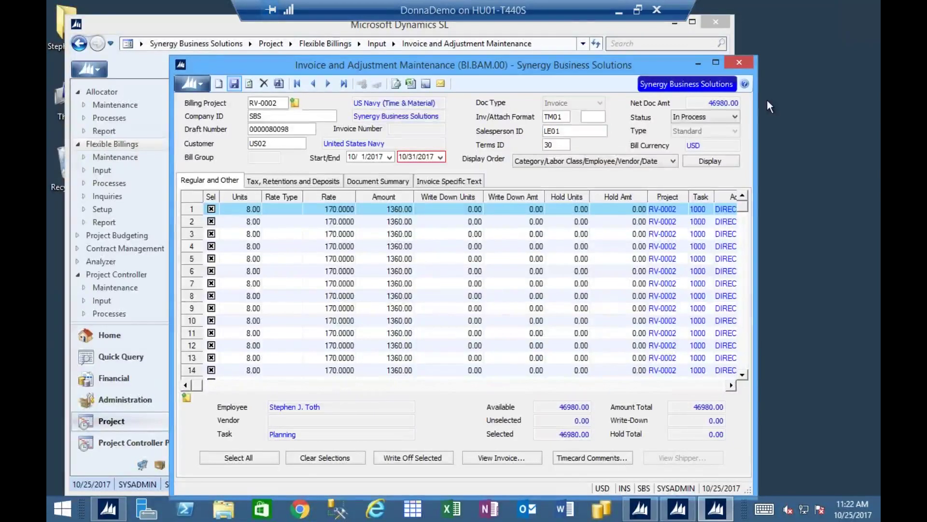
pyautogui.click(734, 117)
pyautogui.click(703, 138)
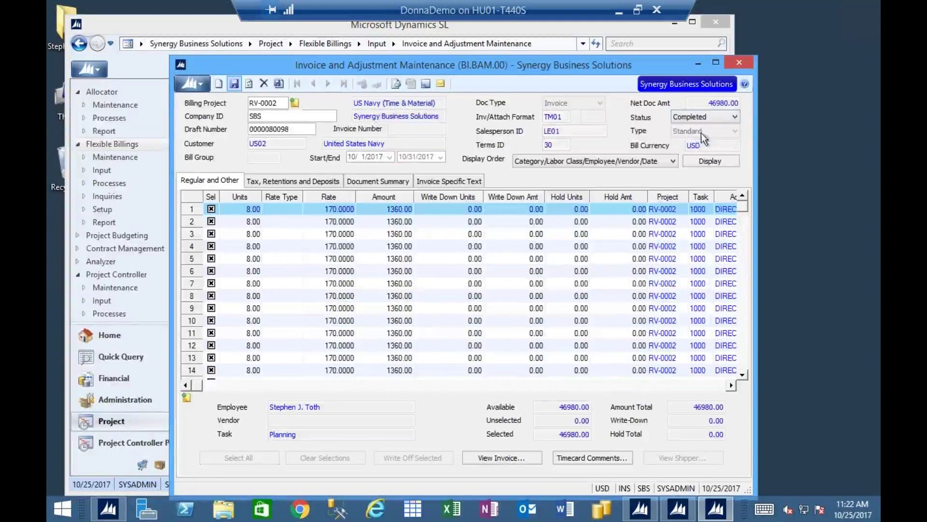
pyautogui.click(235, 83)
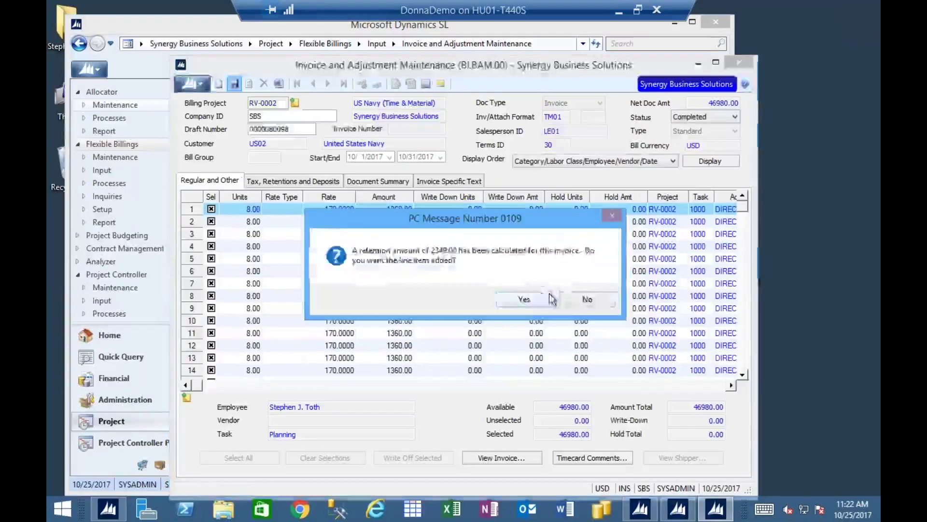
pyautogui.click(525, 298)
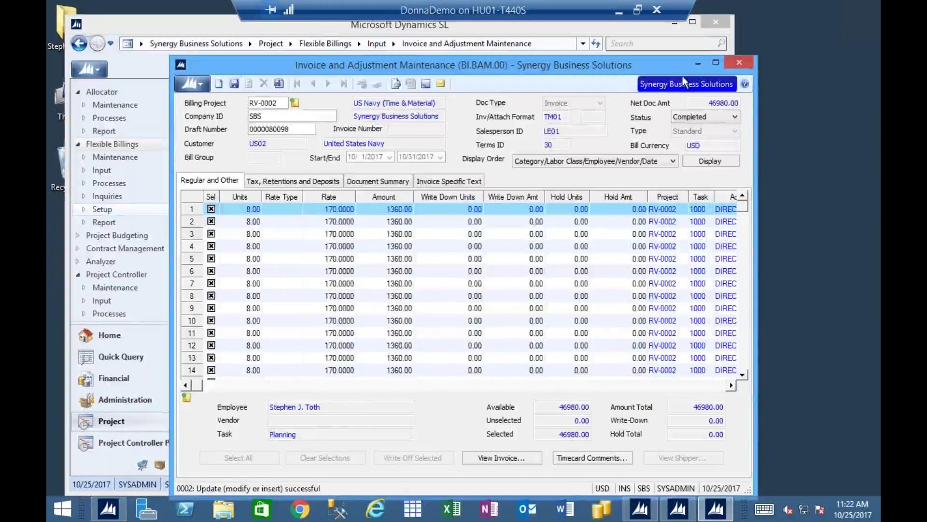
pyautogui.click(741, 62)
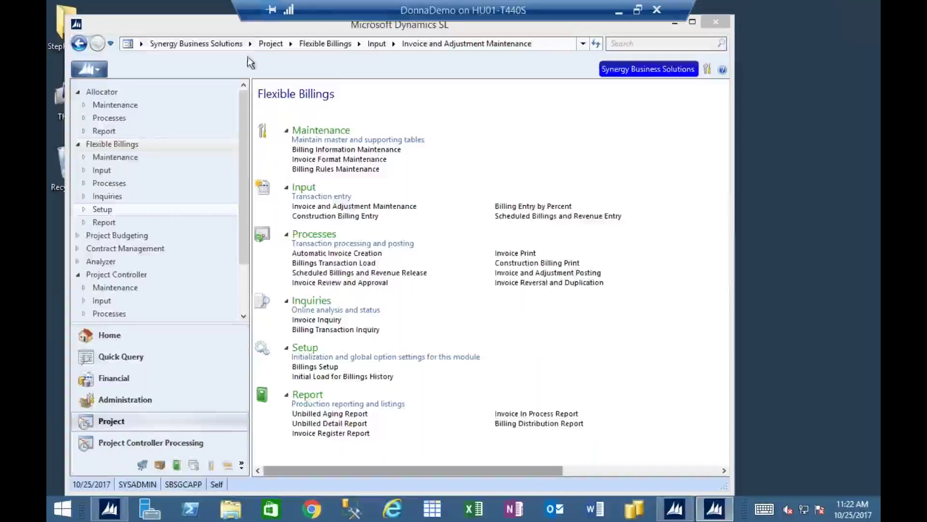
# Open Invoice Print, select the Preliminary print type, and go over the biller and invoice date fields
pyautogui.click(520, 252)
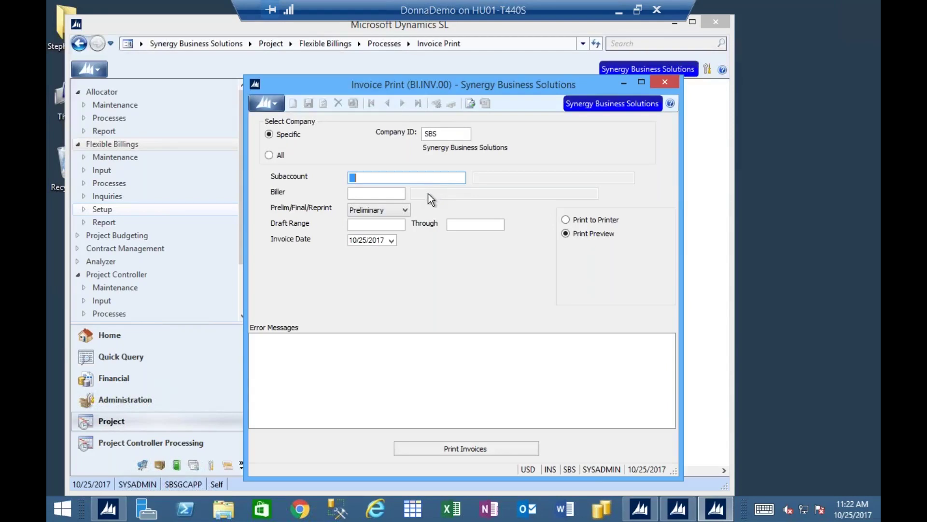
pyautogui.click(404, 211)
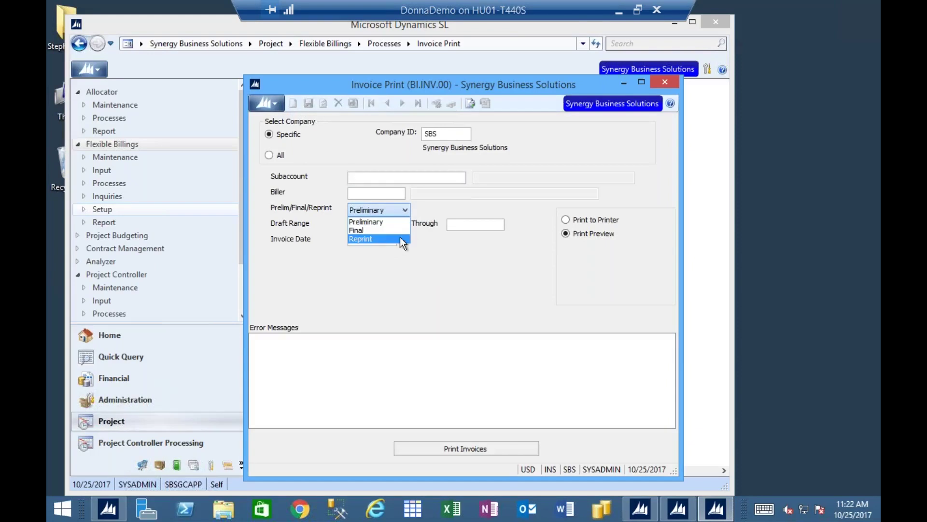
pyautogui.click(365, 222)
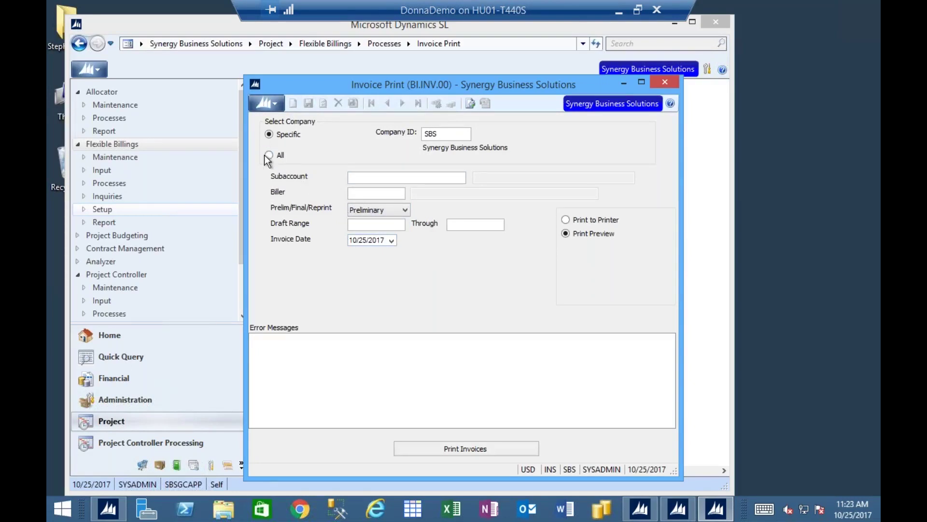
pyautogui.click(359, 193)
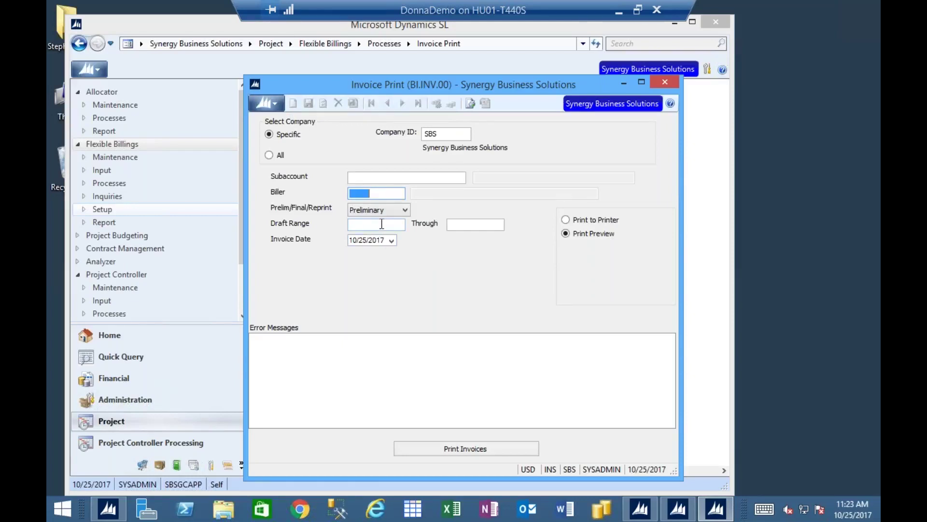
pyautogui.click(362, 241)
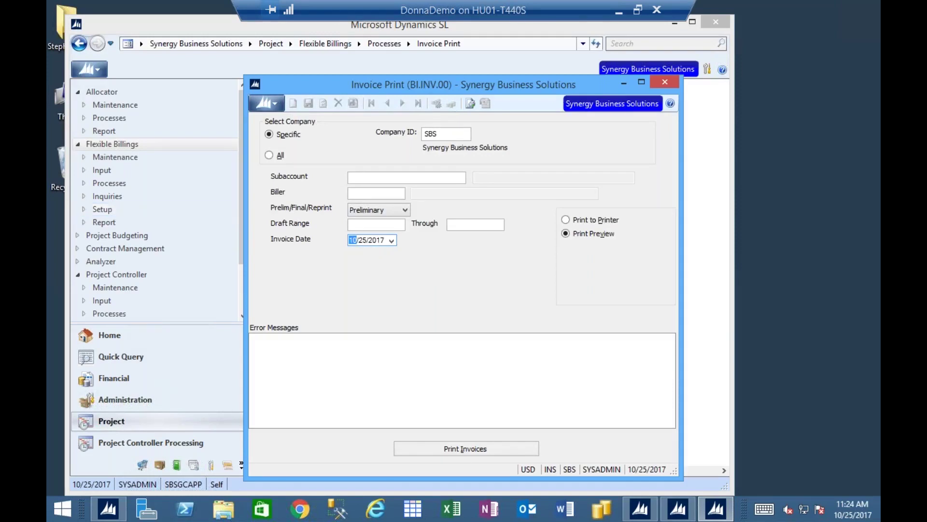
pyautogui.moveTo(307, 81); pyautogui.dragTo(458, 99)
pyautogui.click(390, 73)
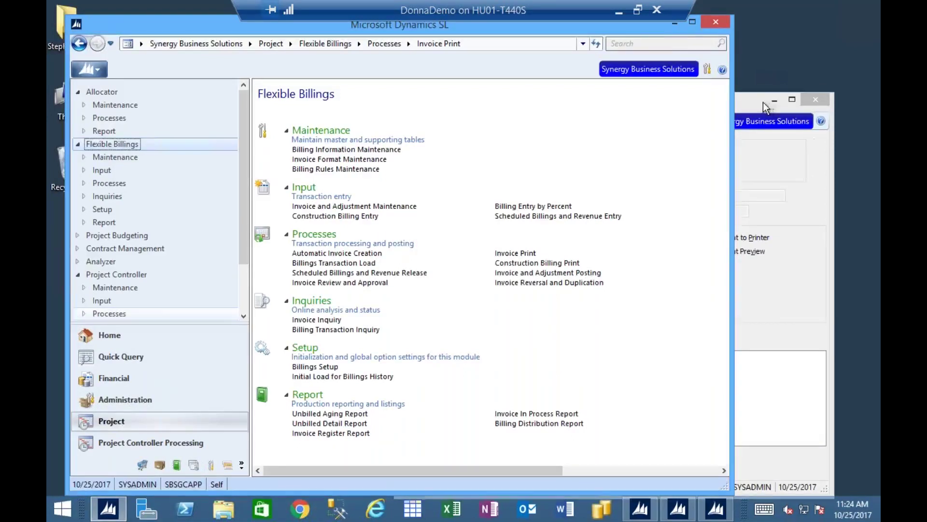
pyautogui.moveTo(742, 103); pyautogui.dragTo(553, 61)
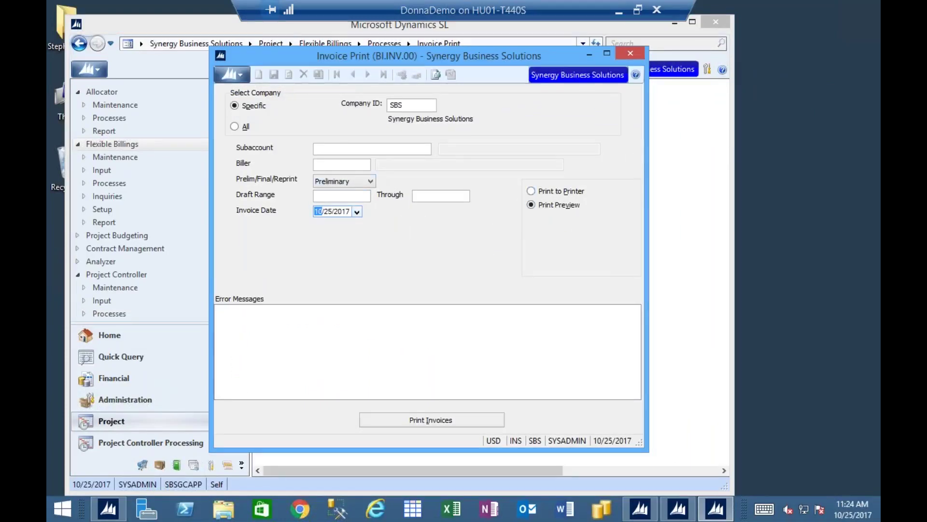
# Limit the draft range to the RV0002 draft and generate its preliminary invoice as a print preview
pyautogui.click(341, 196)
pyautogui.press('F3')
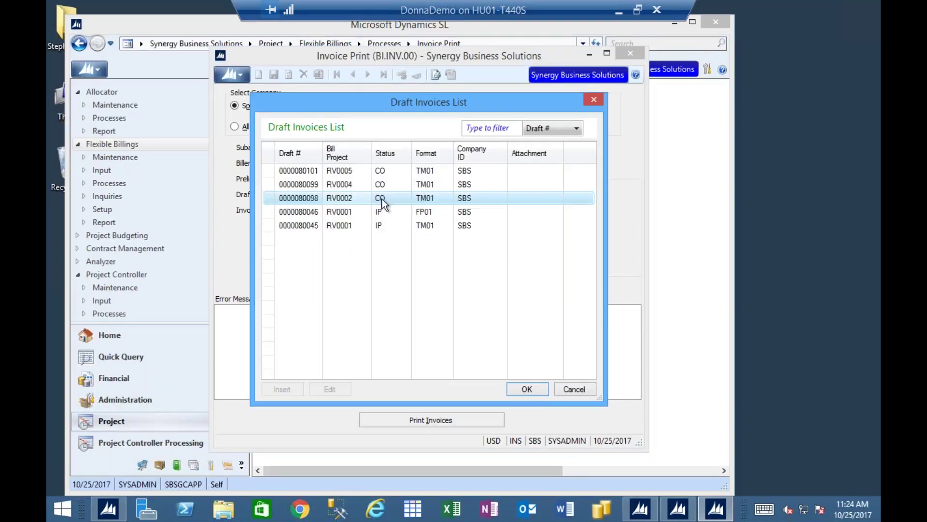
pyautogui.click(526, 388)
pyautogui.press('Tab')
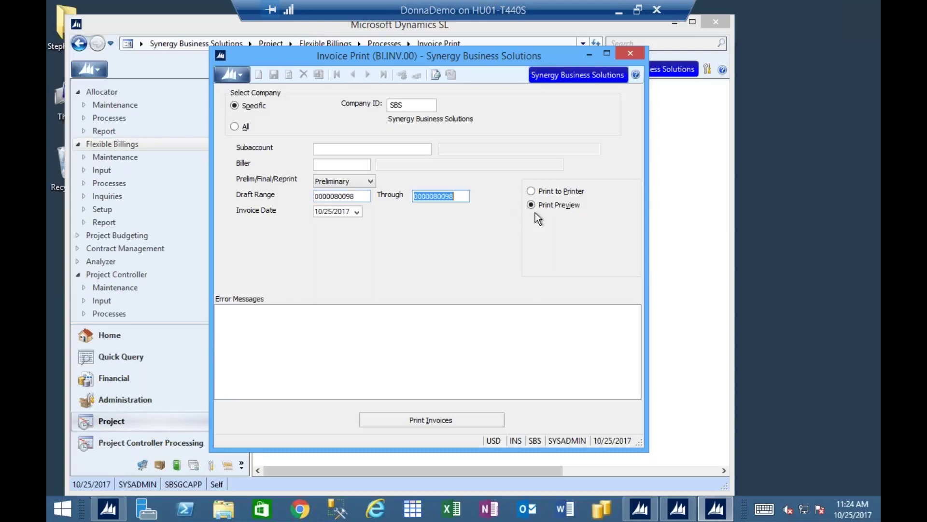
pyautogui.click(439, 419)
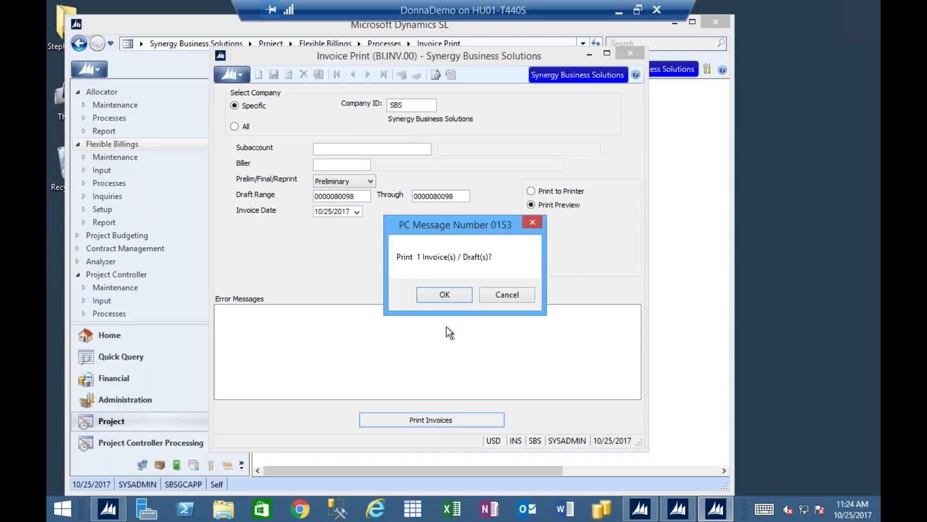
pyautogui.click(446, 295)
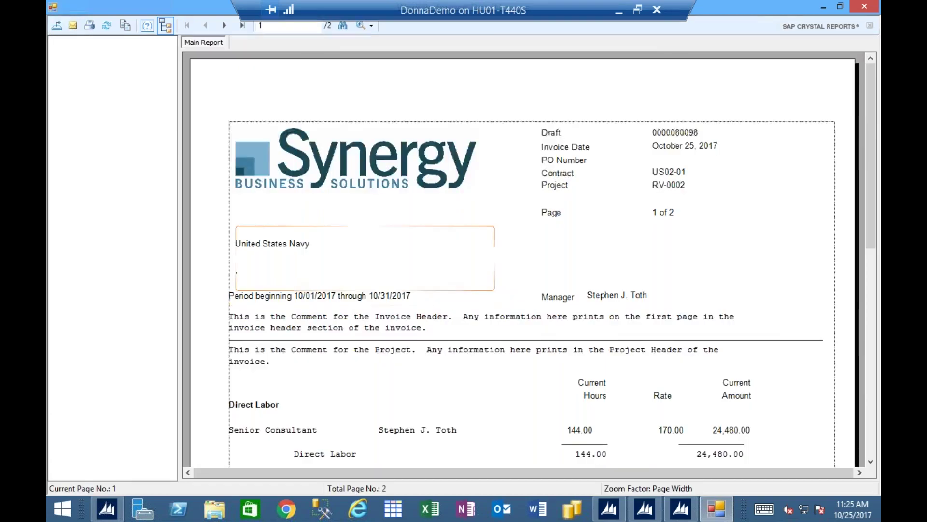
# Examine both pages of the RV-0002 invoice preview, including header, project and footer comments and line details, and close the preview
pyautogui.scroll(-3, 486, 285)
pyautogui.scroll(3, 485, 283)
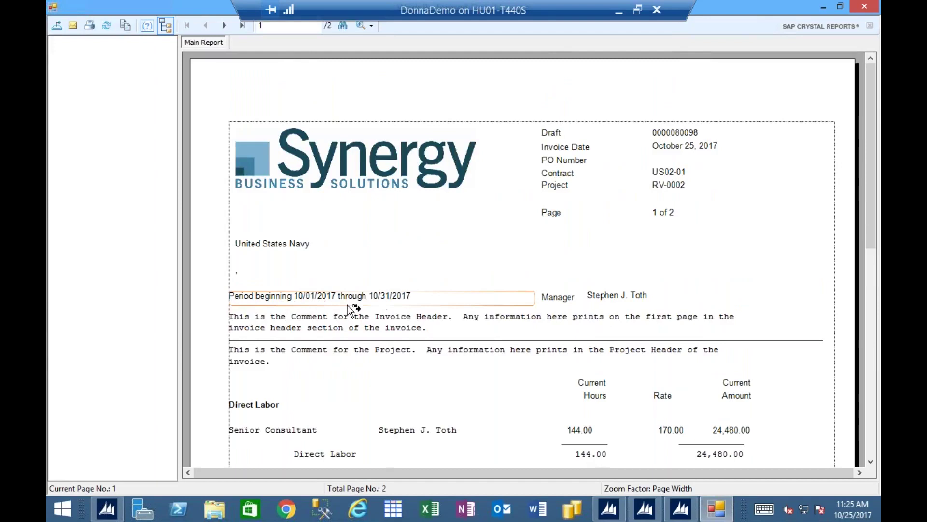
pyautogui.scroll(-2, 367, 300)
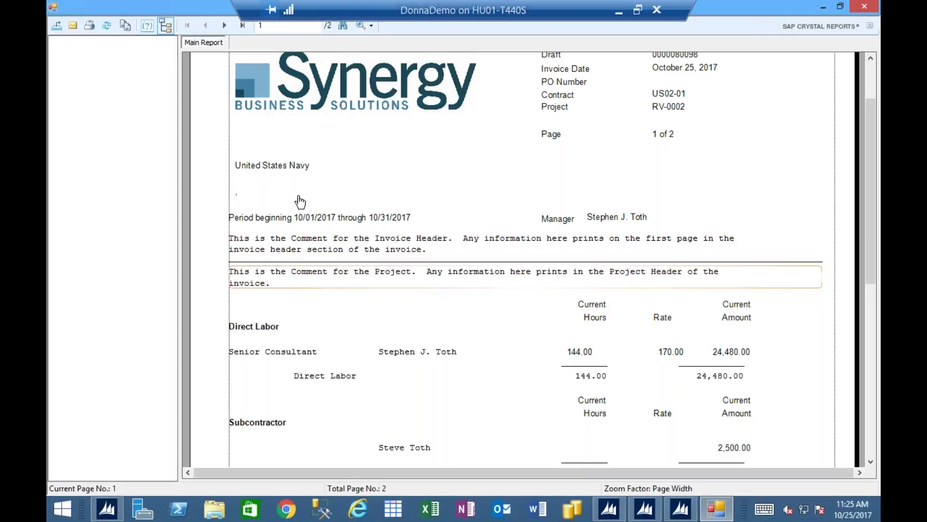
pyautogui.click(242, 26)
pyautogui.scroll(-5, 320, 302)
pyautogui.scroll(1, 321, 302)
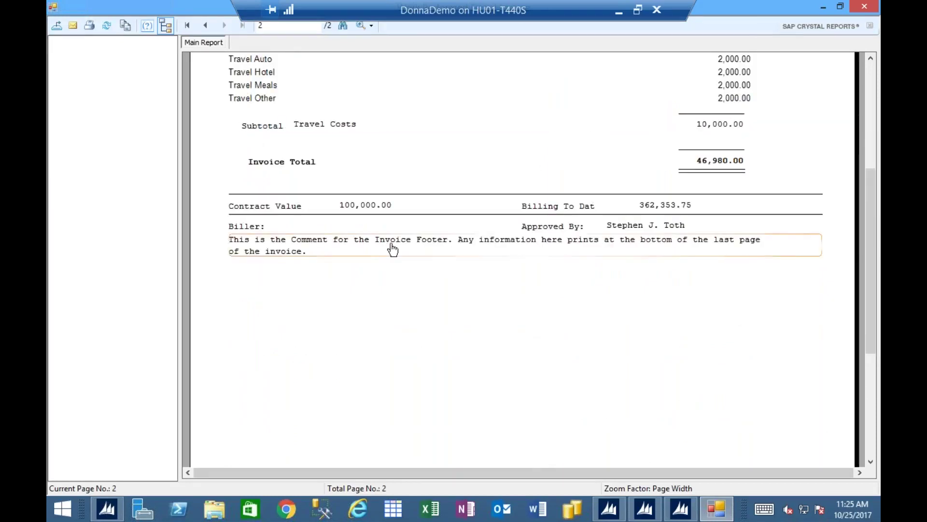
pyautogui.scroll(2, 392, 249)
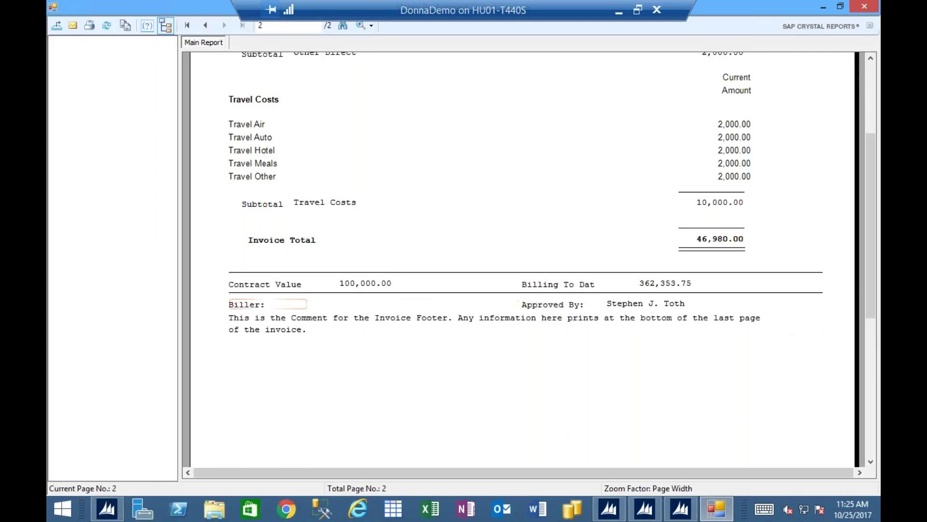
pyautogui.click(193, 30)
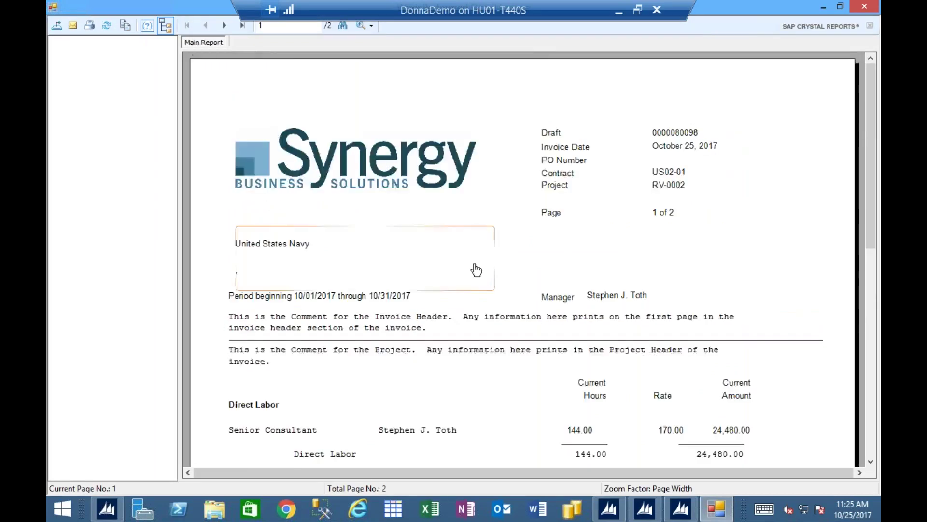
pyautogui.scroll(-4, 473, 269)
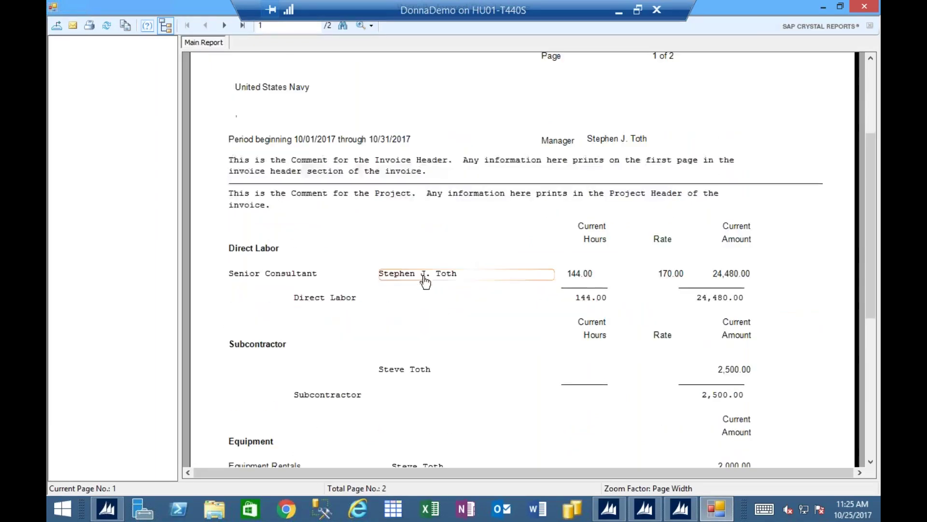
pyautogui.click(866, 8)
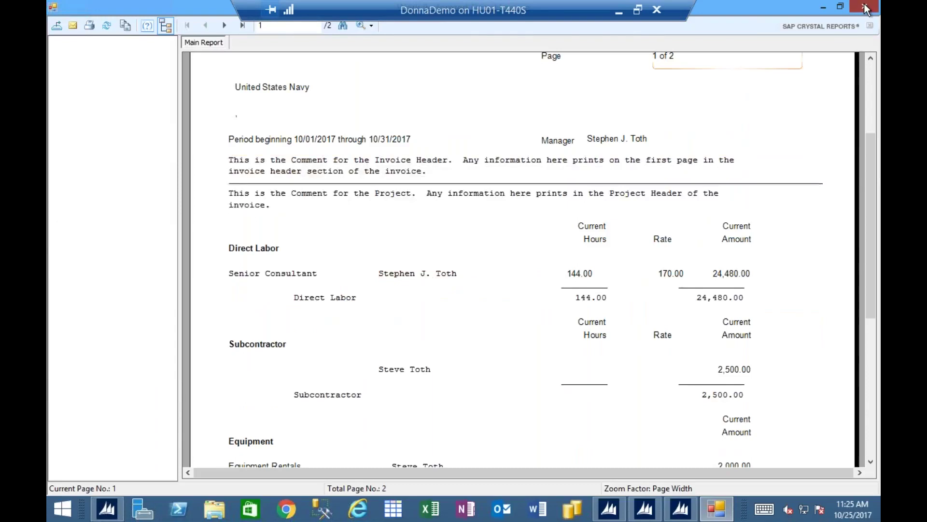
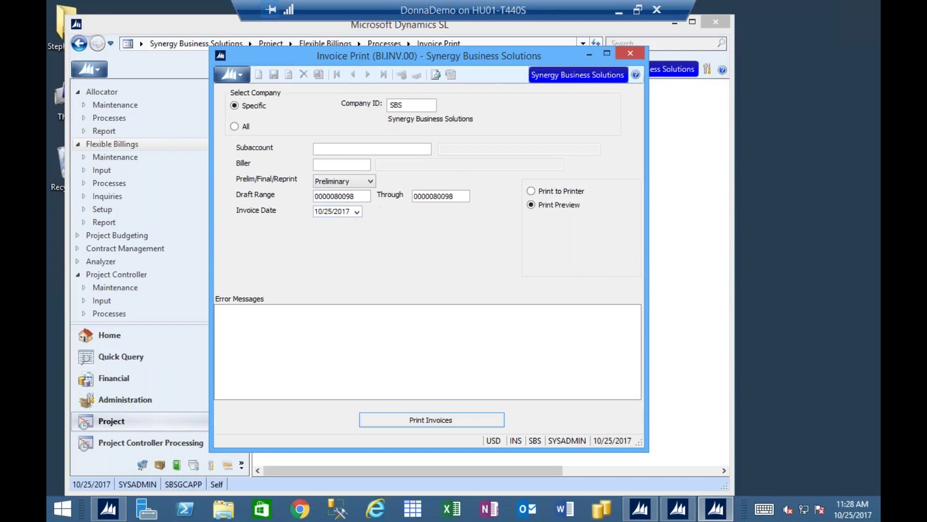
# Check the status of the drafts in the draft invoices list and leave the list without changing the draft range
pyautogui.click(342, 184)
pyautogui.click(342, 190)
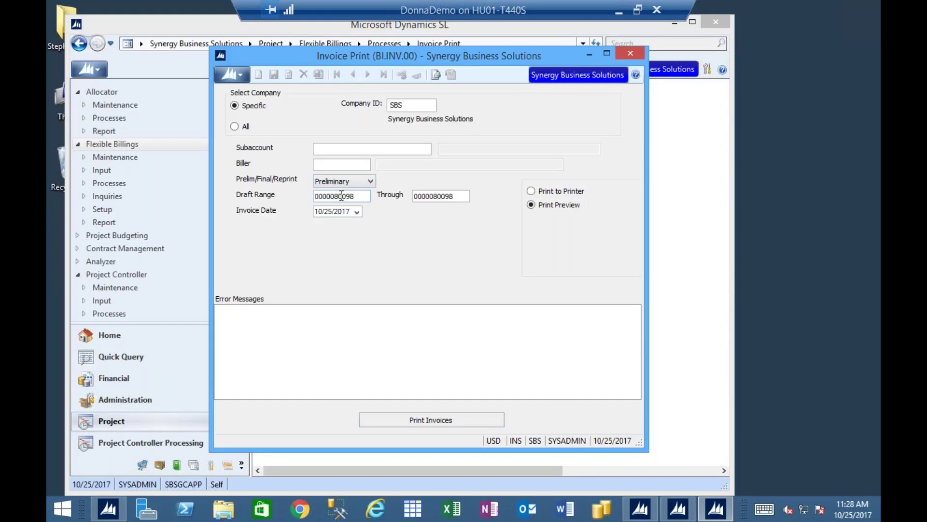
pyautogui.doubleClick(341, 195)
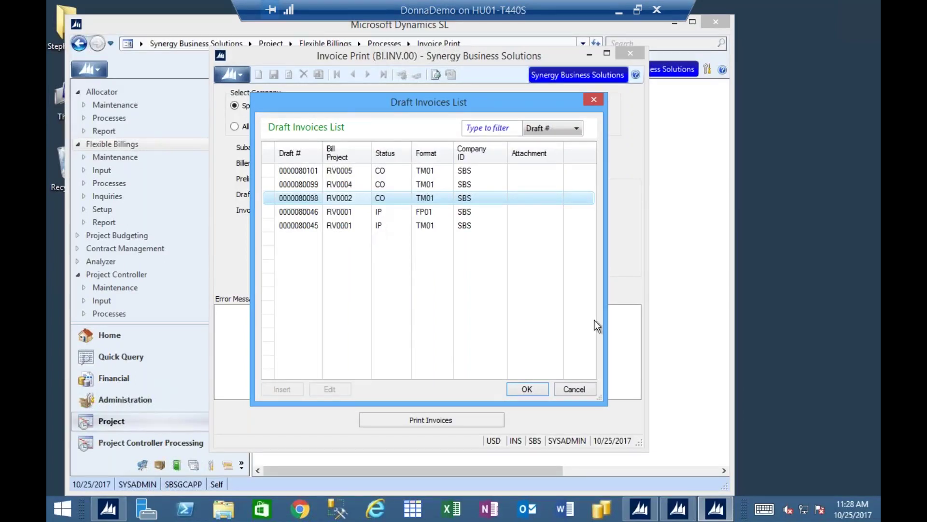
pyautogui.click(586, 389)
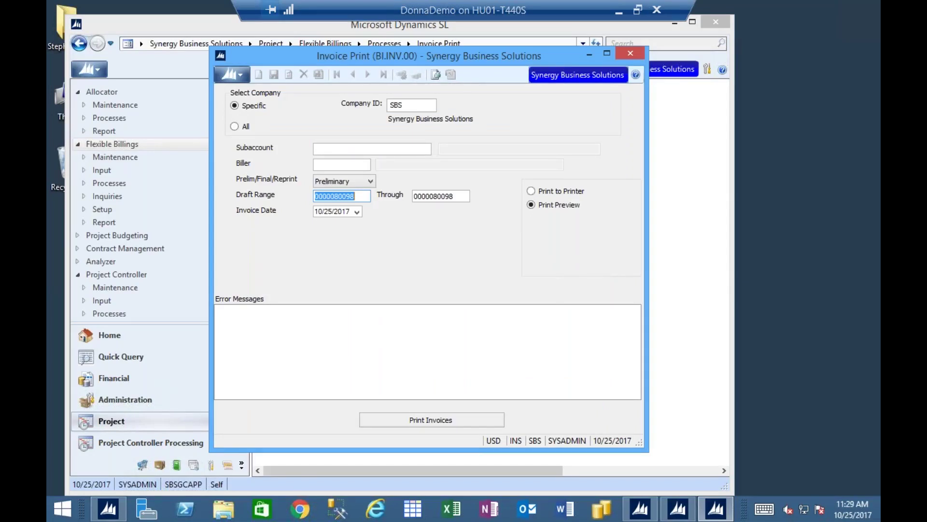
# Open Invoice Review and Approval and load the drafts by entering the approving employee's ID
pyautogui.doubleClick(220, 55)
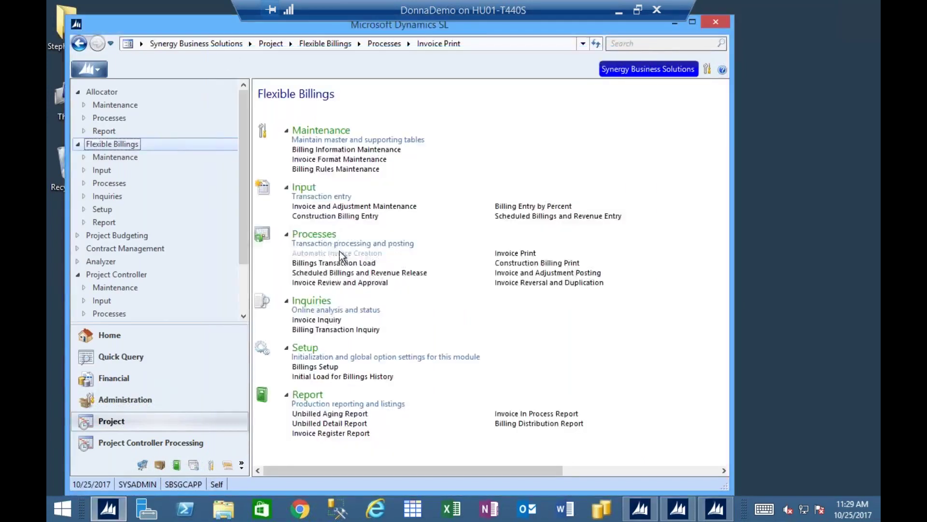
pyautogui.click(338, 282)
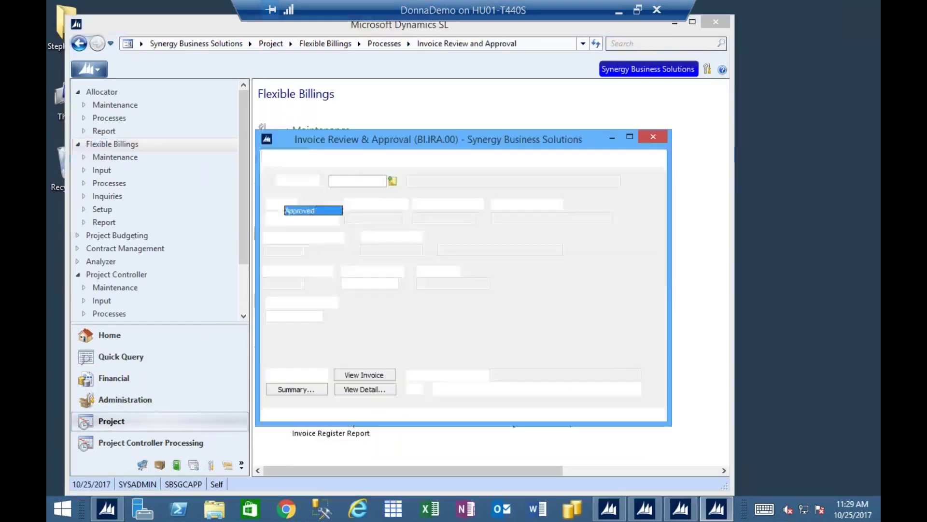
pyautogui.write('TO01')
pyautogui.press('Tab')
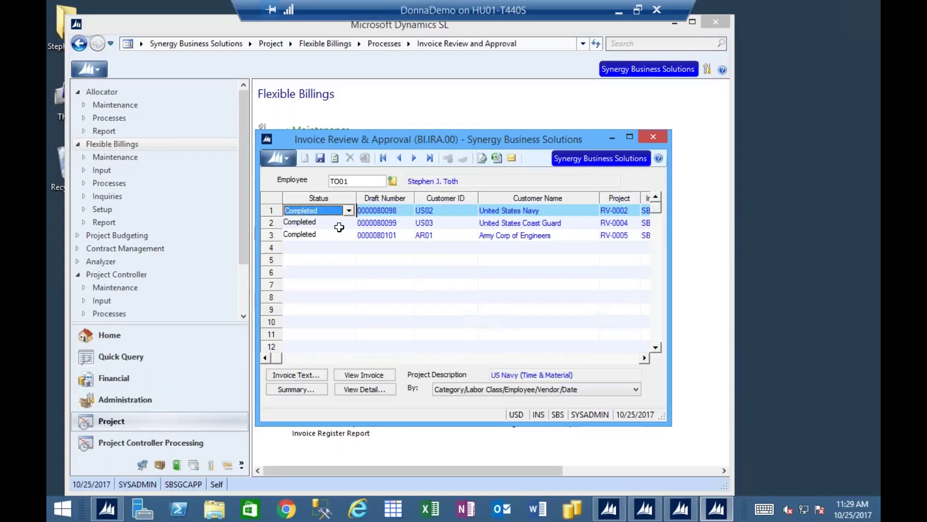
# Set the status of the RV-0002, RV-0004 and RV-0005 drafts to Approved, save, and close the approval window
pyautogui.write('a')
pyautogui.press('Down')
pyautogui.write('a')
pyautogui.press('Down')
pyautogui.write('a')
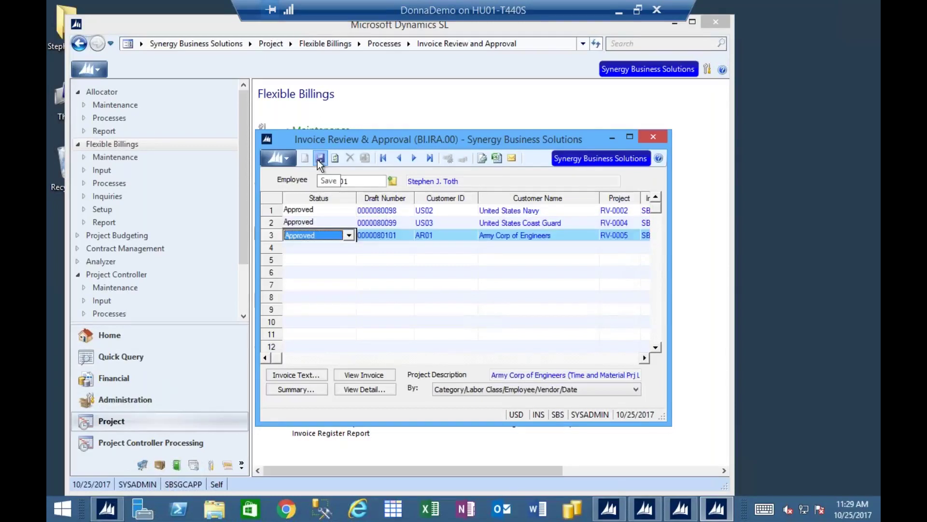
pyautogui.click(319, 159)
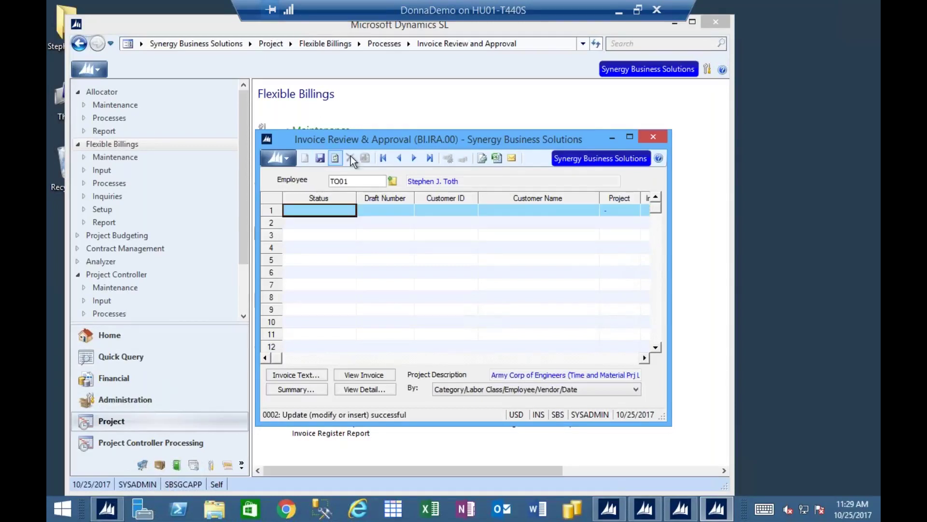
pyautogui.click(660, 137)
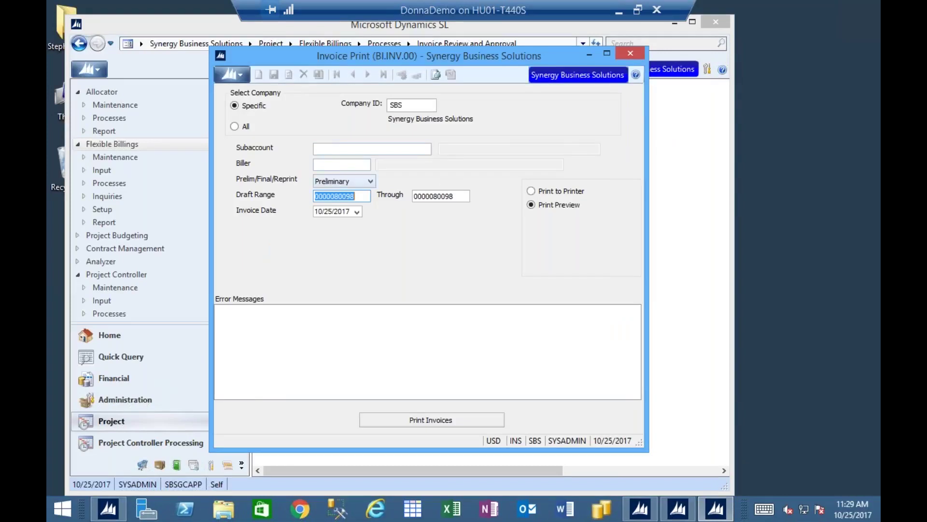
# Check the draft statuses for invoice printing, set the print type to Final, and choose the RV0002 draft as the range
pyautogui.doubleClick(348, 198)
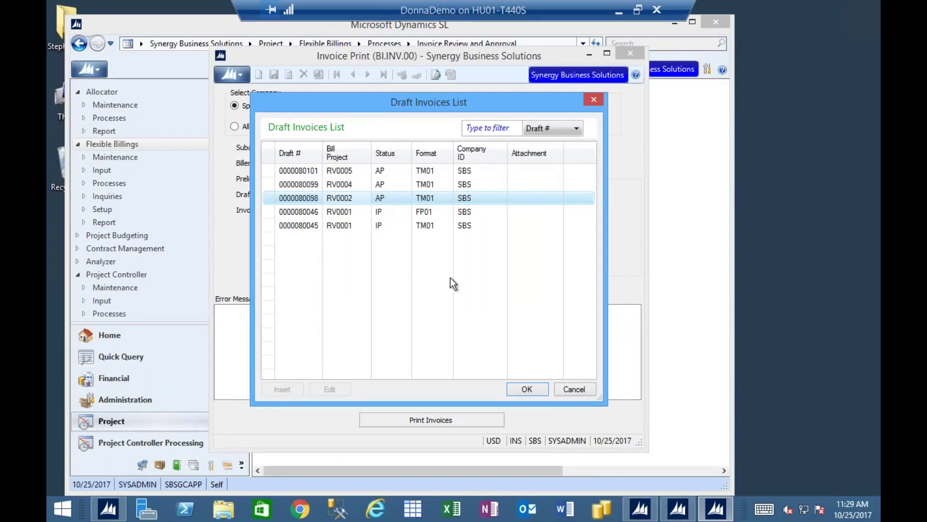
pyautogui.click(583, 394)
pyautogui.click(345, 183)
pyautogui.click(335, 201)
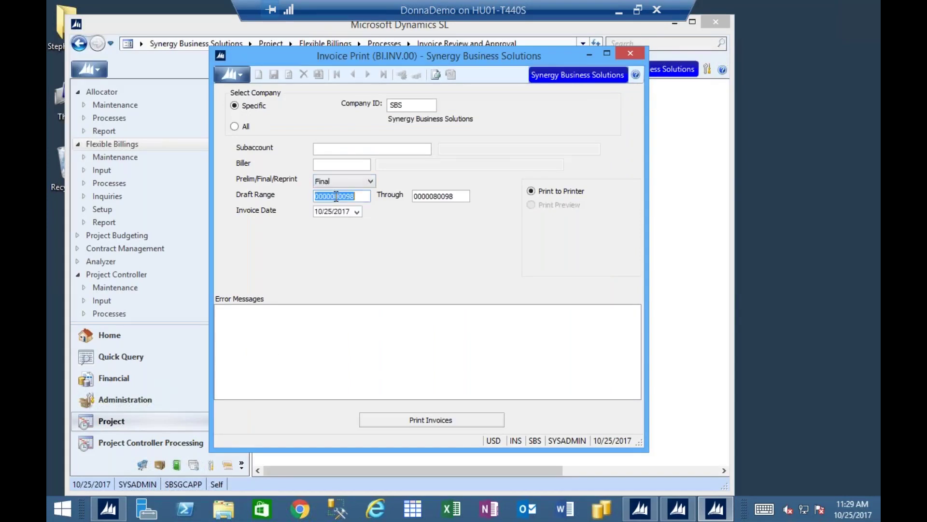
pyautogui.doubleClick(335, 197)
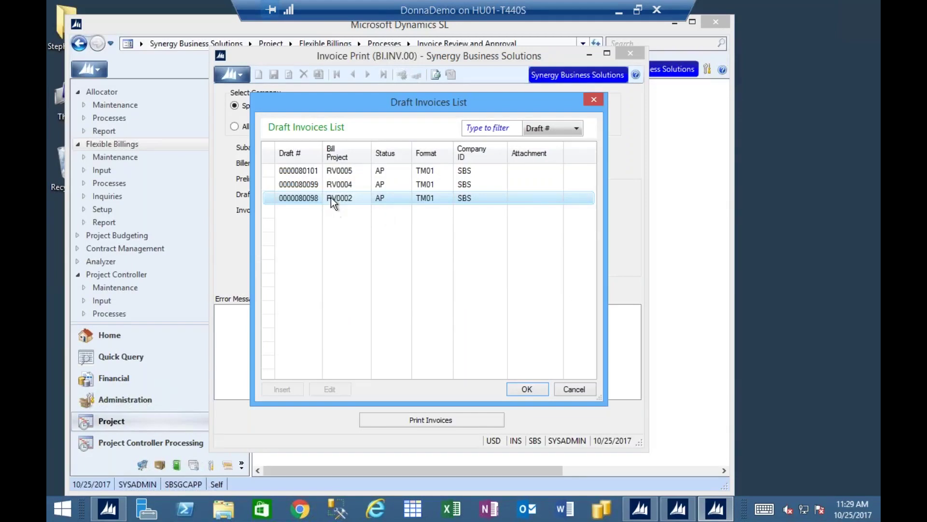
pyautogui.click(527, 388)
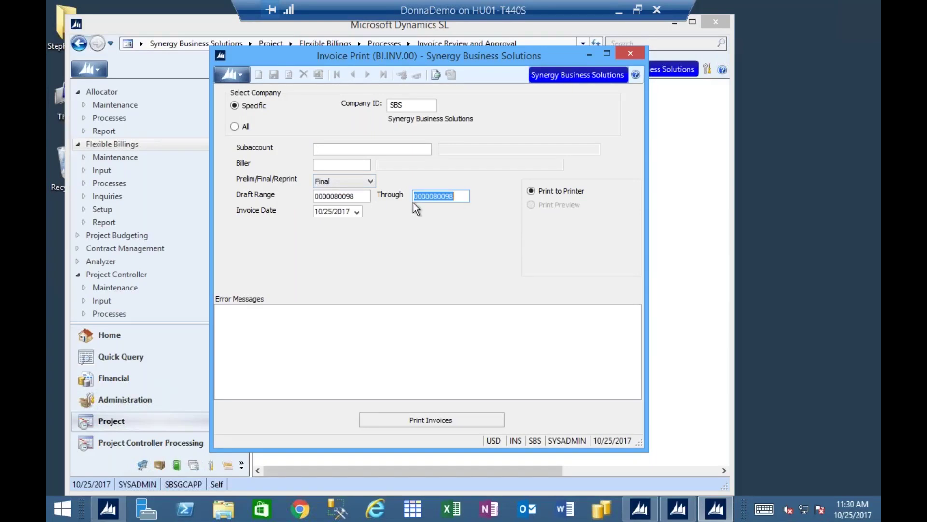
# Set the invoice date to 10/31/2017 and send the final RV0002 invoice to the printer
pyautogui.click(331, 213)
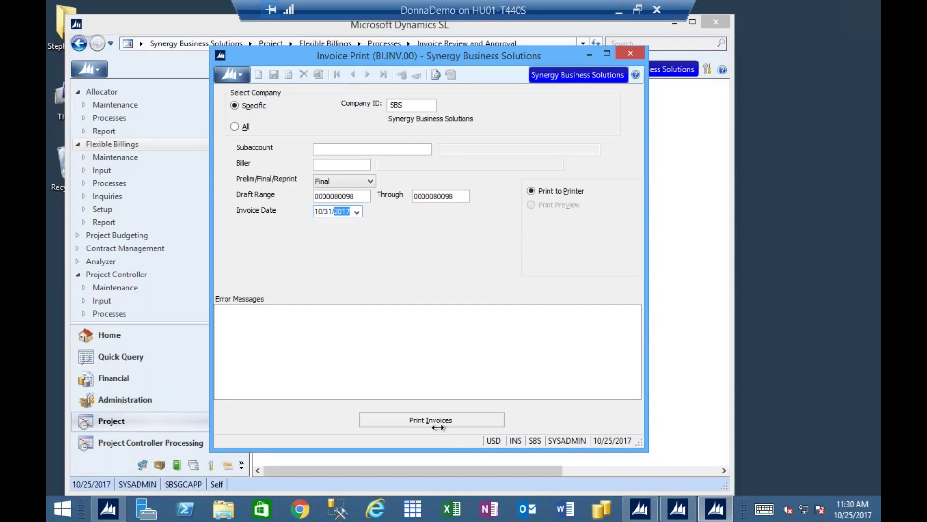
pyautogui.click(405, 420)
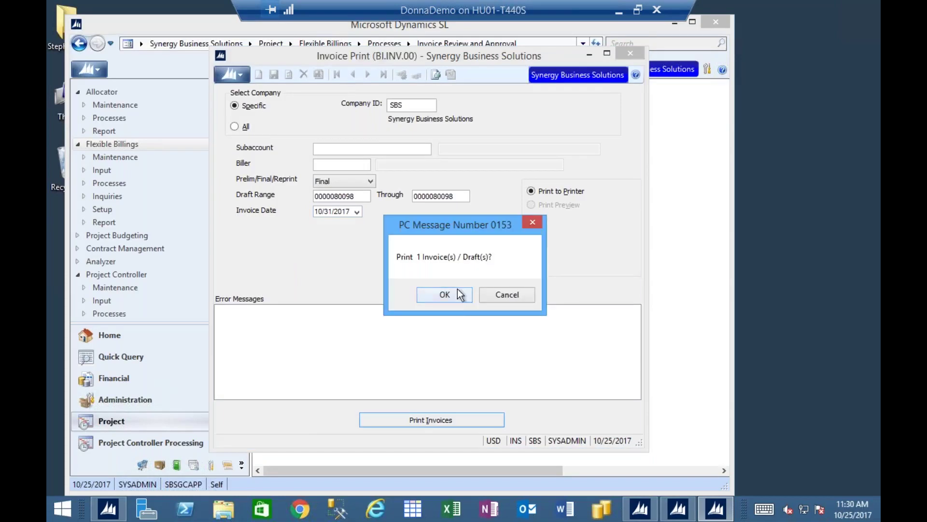
pyautogui.click(460, 295)
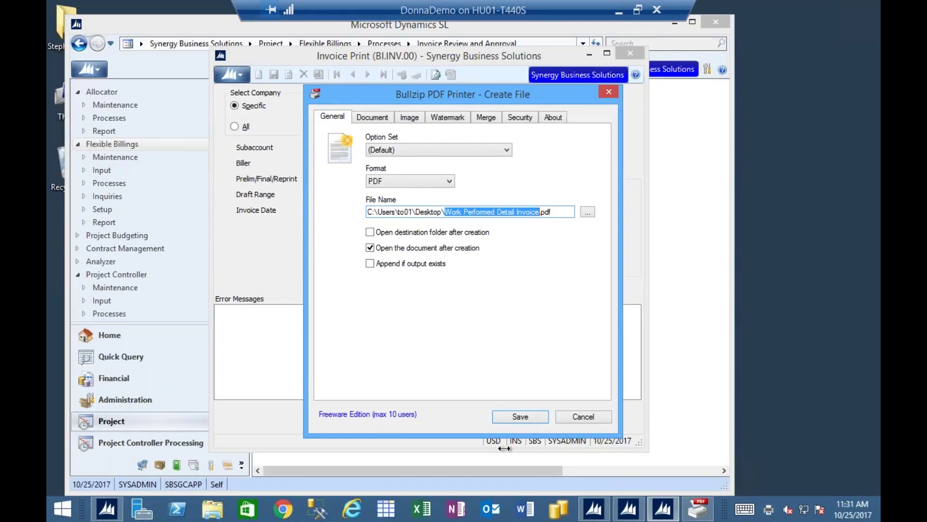
# Save the final invoice as the Work Performed Detail Invoice PDF, review it, and close the document and the Invoice Print window
pyautogui.click(517, 417)
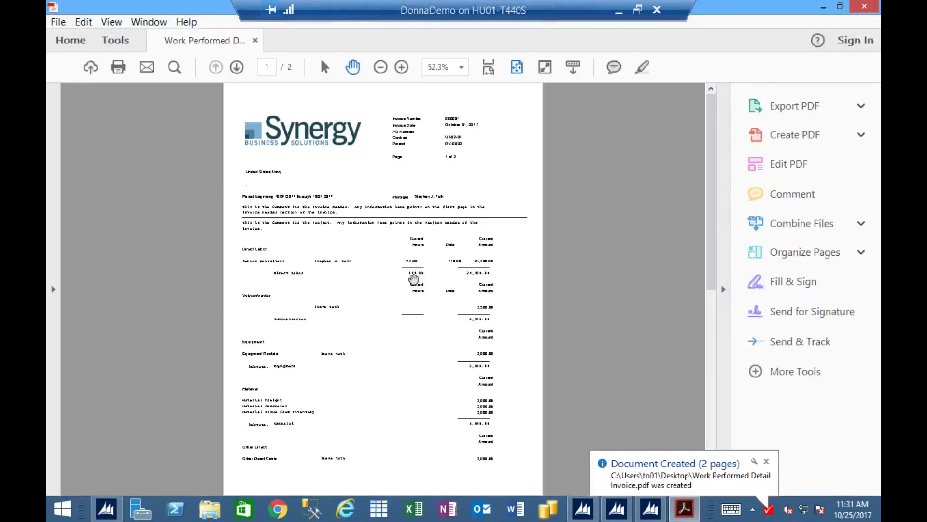
pyautogui.scroll(3, 435, 273)
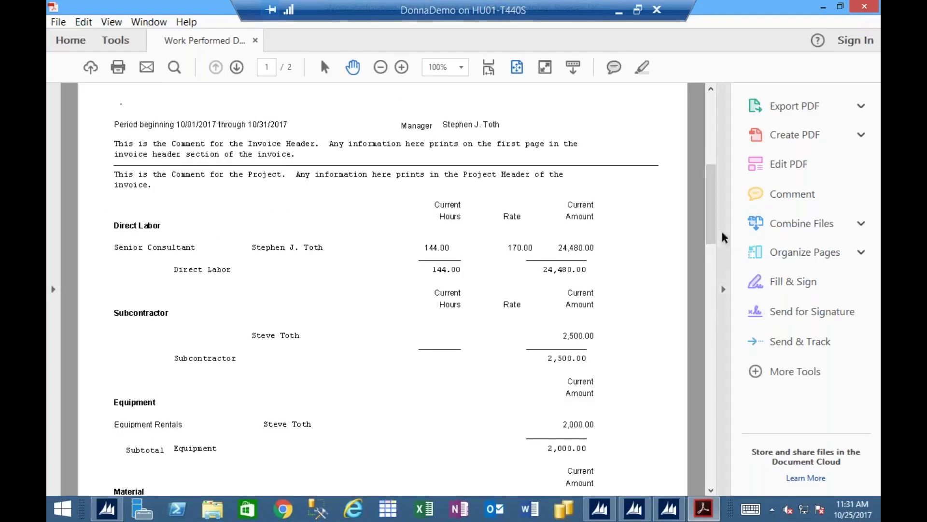
pyautogui.moveTo(711, 203); pyautogui.dragTo(711, 134)
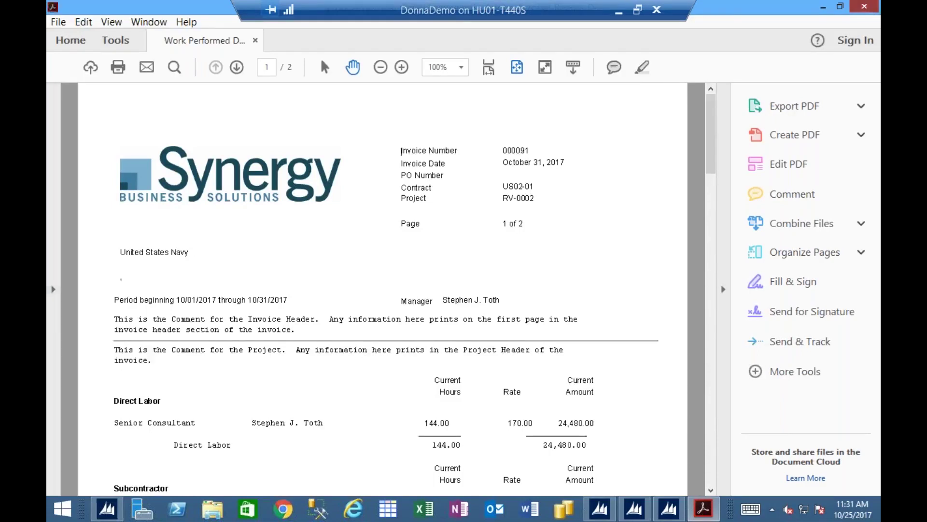
pyautogui.click(864, 7)
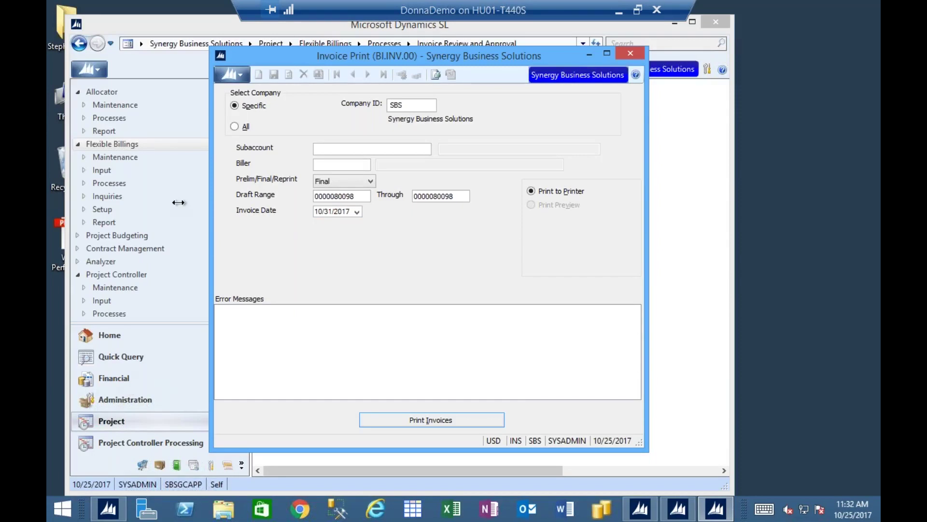
pyautogui.click(638, 56)
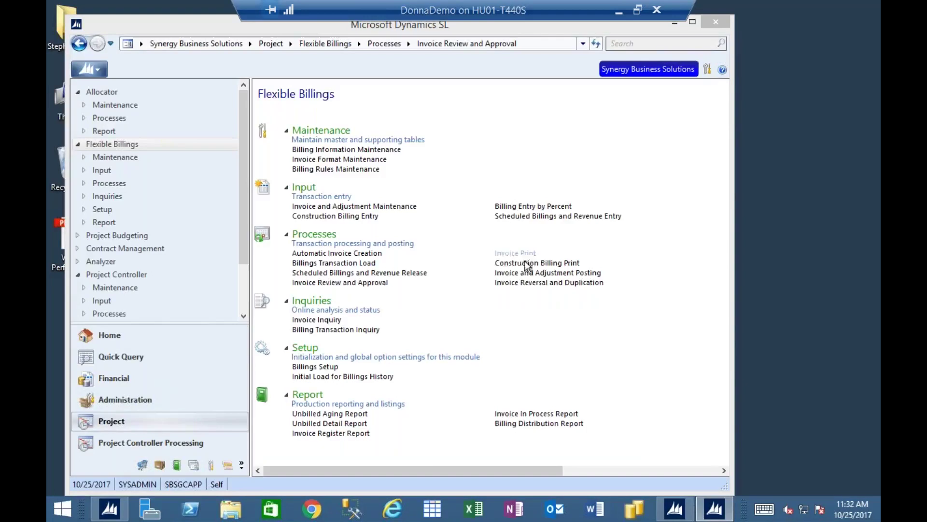
# Open Invoice and Adjustment Posting, set the invoice cutoff to 10/31/2017, and run the posting process for company SBS
pyautogui.click(523, 273)
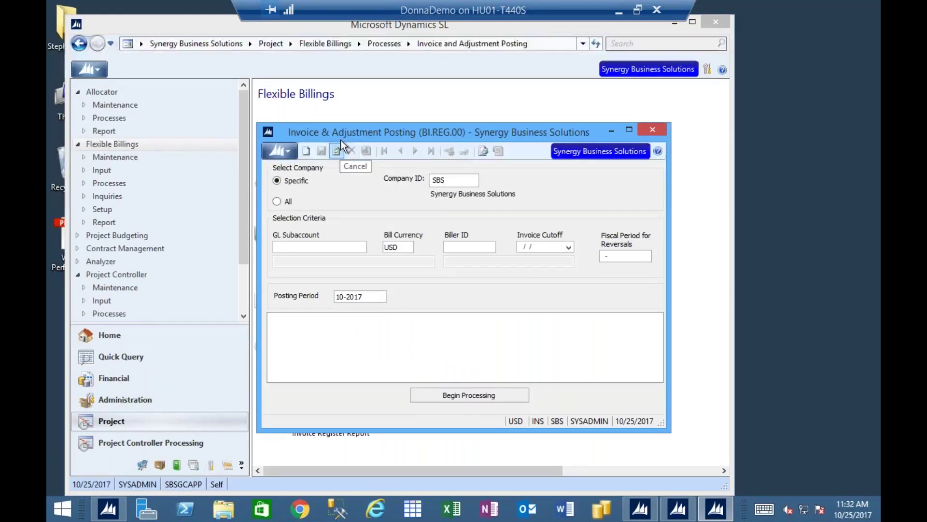
pyautogui.moveTo(340, 132); pyautogui.dragTo(347, 112)
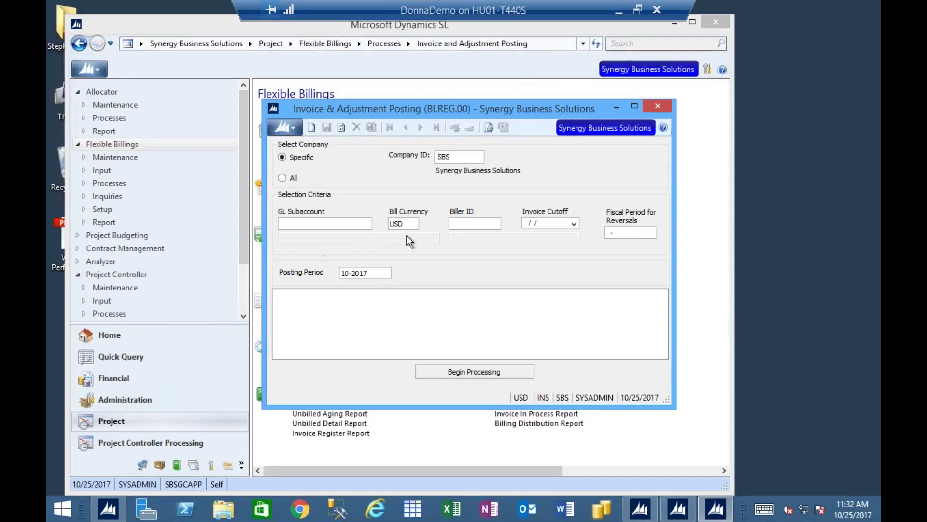
pyautogui.click(299, 223)
pyautogui.click(463, 224)
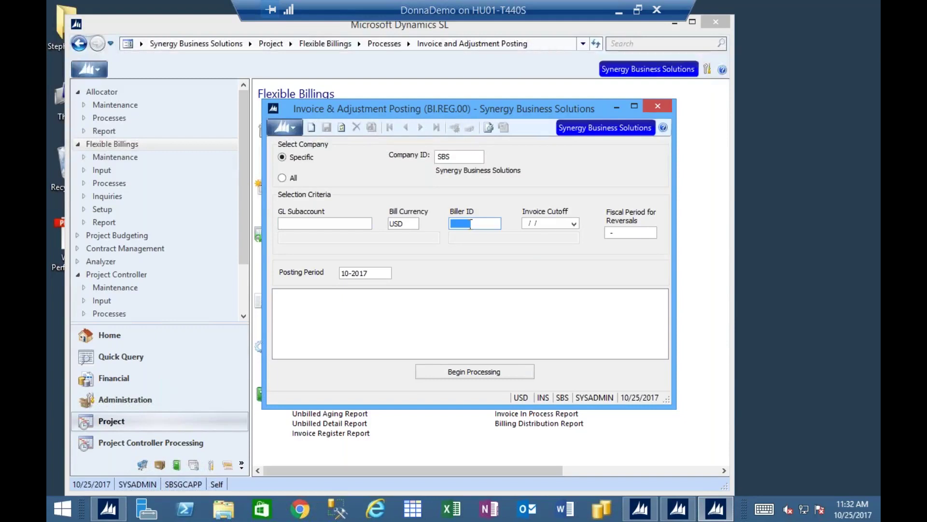
pyautogui.click(527, 222)
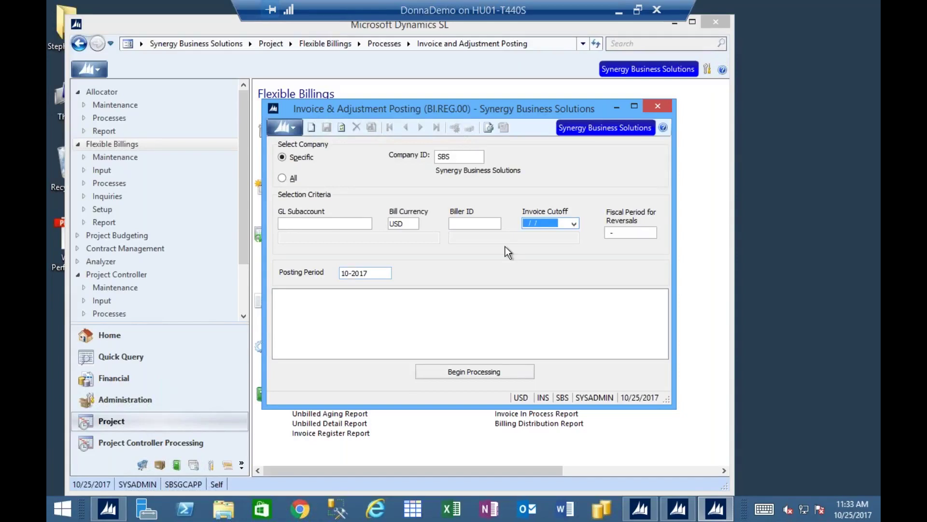
pyautogui.click(532, 224)
pyautogui.write('10/31/2017')
pyautogui.click(492, 373)
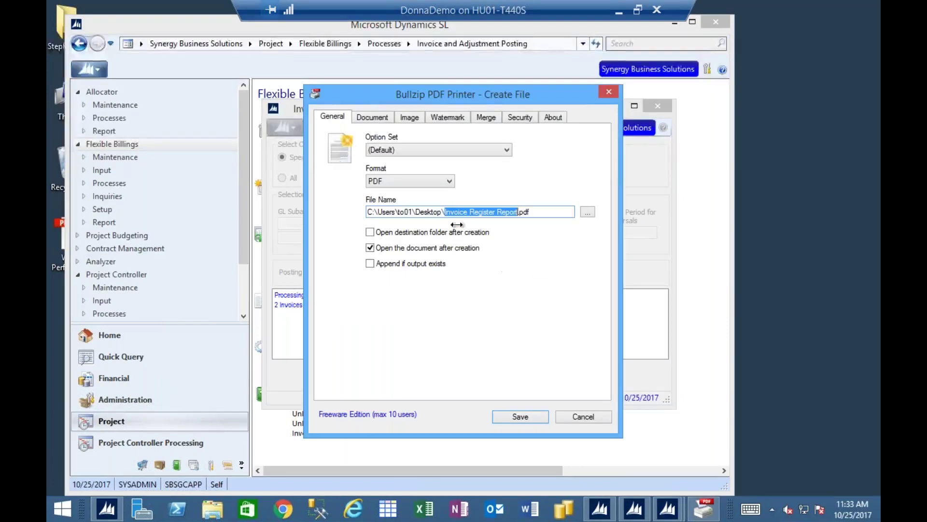
# Save the Invoice Register Report as a PDF, review its entries, and close the report and the posting window
pyautogui.click(532, 416)
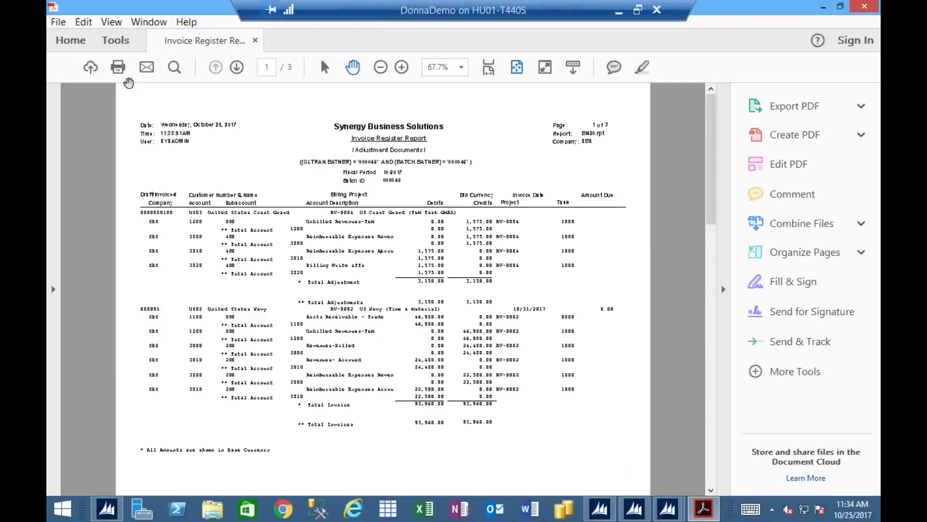
pyautogui.click(401, 66)
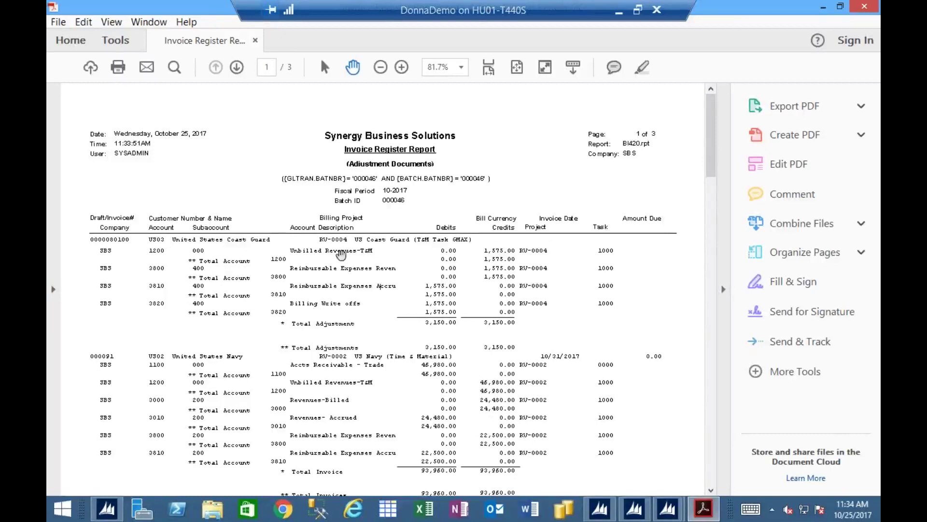
pyautogui.scroll(-1, 377, 289)
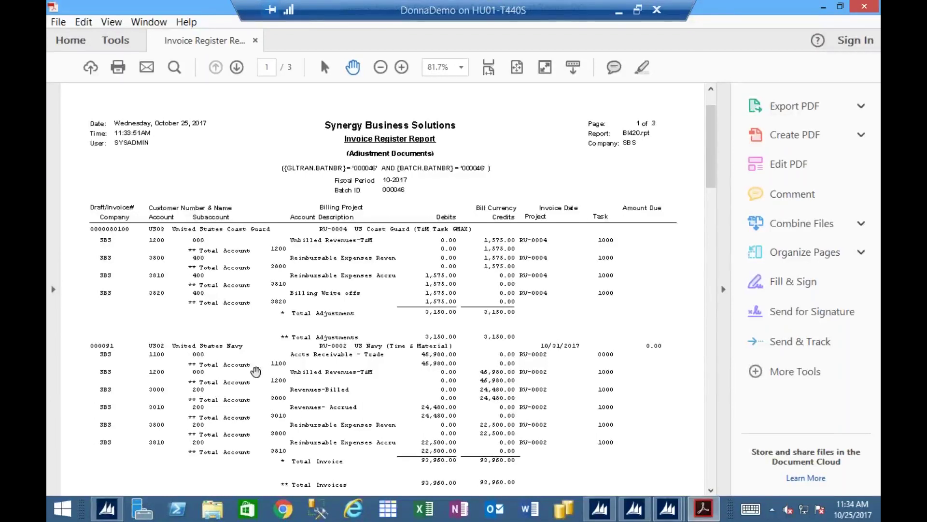
pyautogui.click(865, 6)
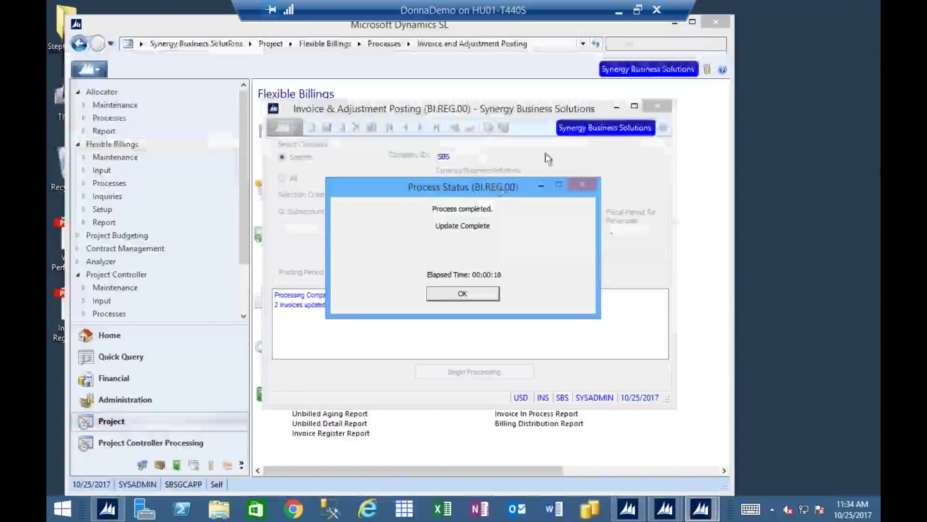
pyautogui.click(466, 292)
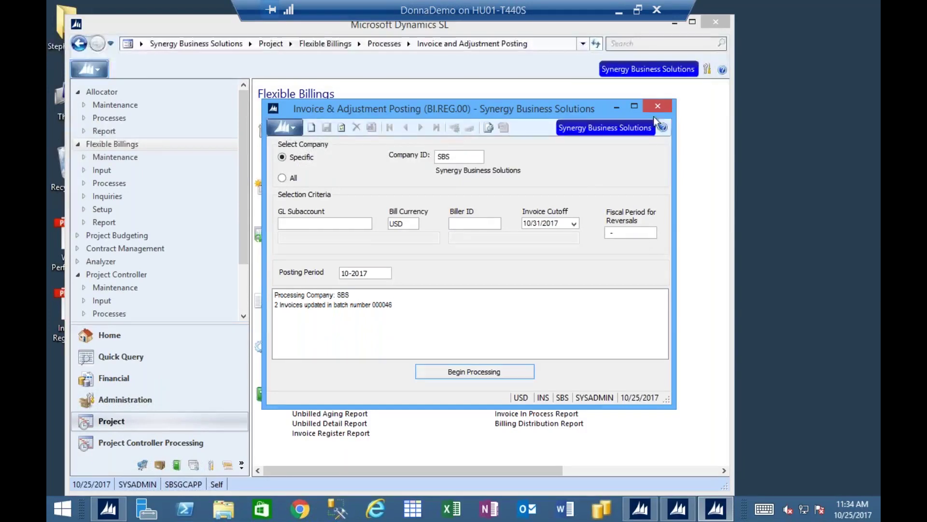
pyautogui.click(661, 106)
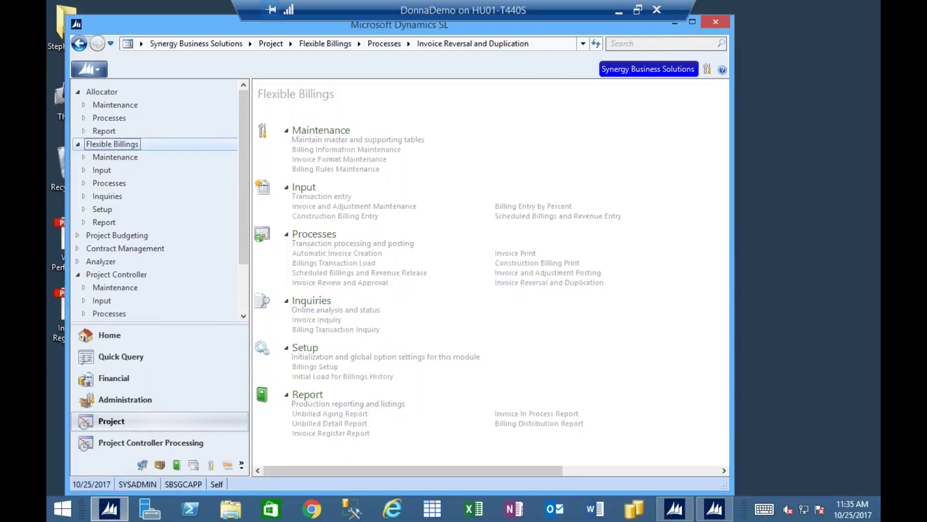
# Load posted invoice 000091 of project RV-0002 in Invoice Reversal and Duplication
pyautogui.write('R')
pyautogui.write('V0002')
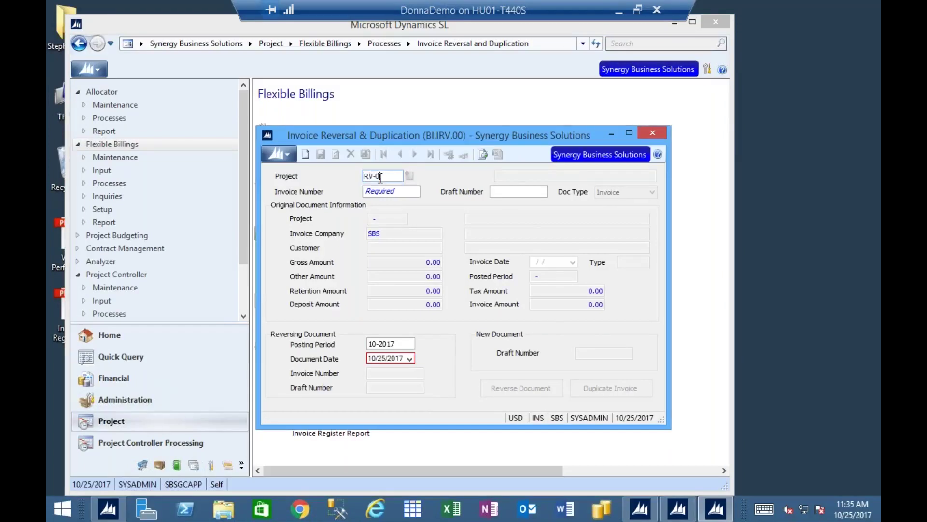
pyautogui.press('Tab')
pyautogui.press('F3')
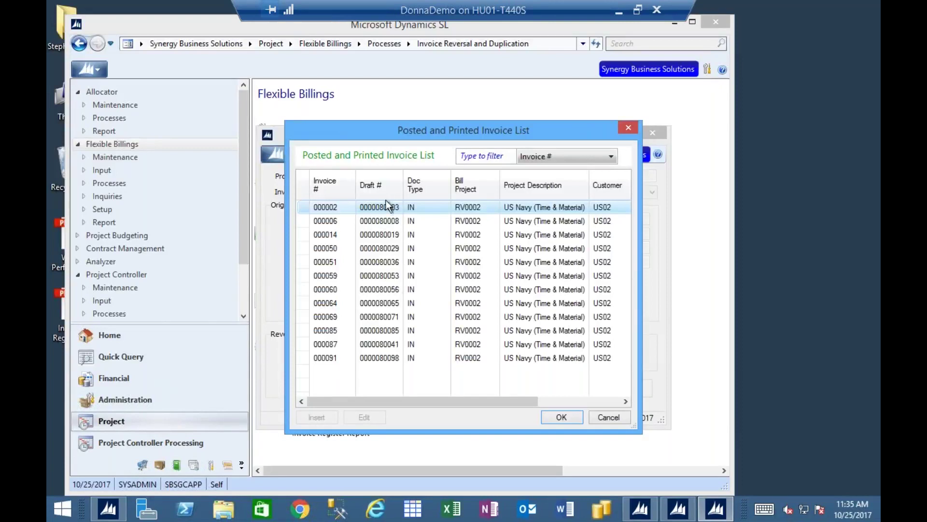
pyautogui.click(389, 357)
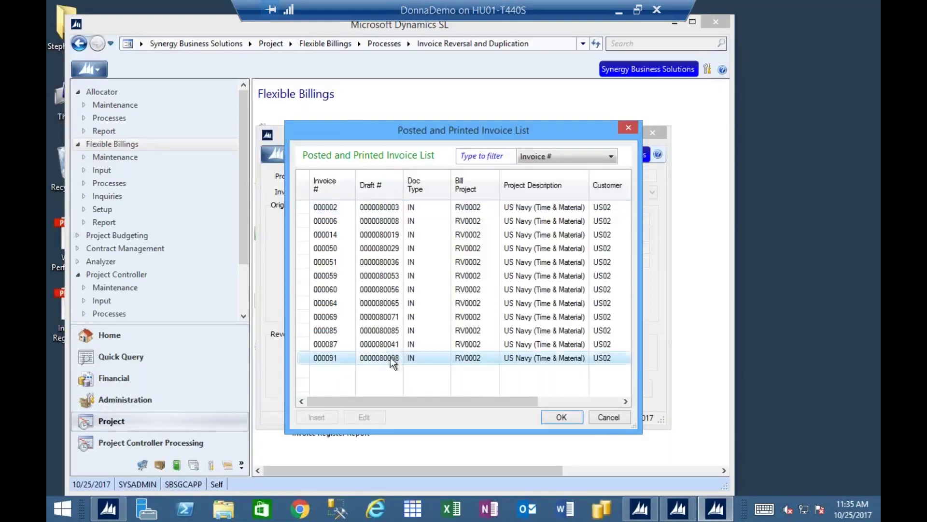
pyautogui.click(566, 420)
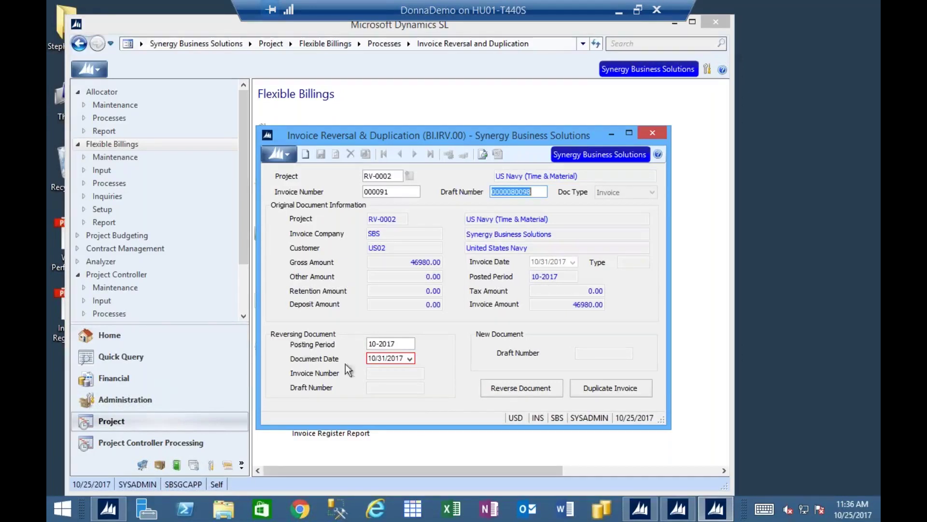
# Reverse the loaded invoice in period 10-2017 with document date 10/31/2017, generate its new draft, and close the reversal window
pyautogui.click(392, 344)
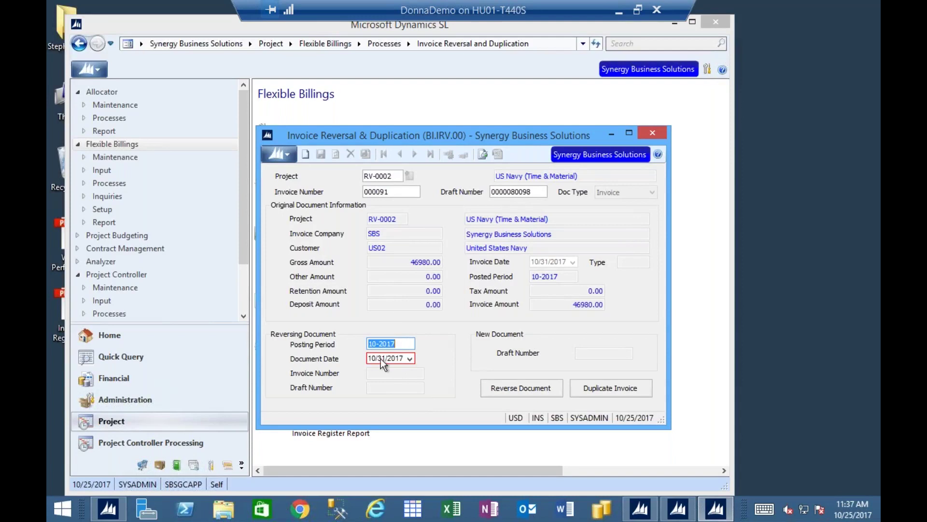
pyautogui.click(517, 390)
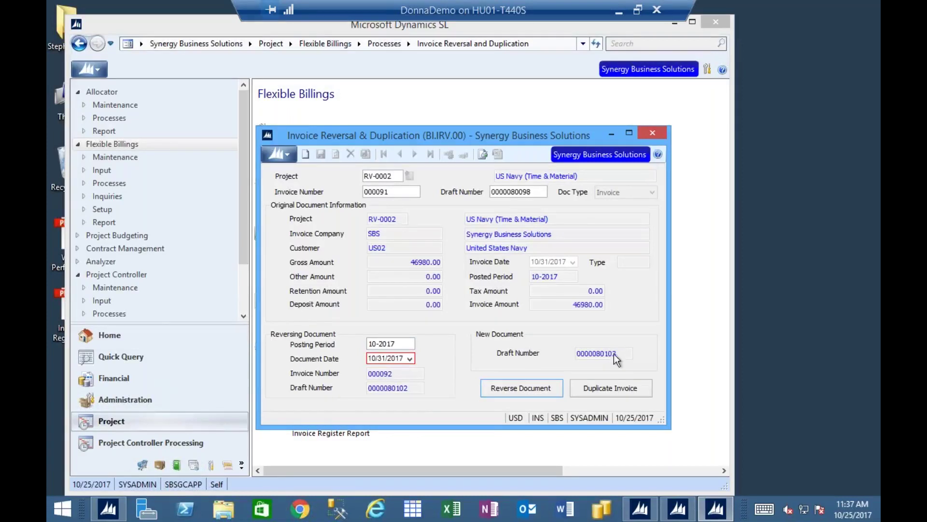
pyautogui.click(651, 131)
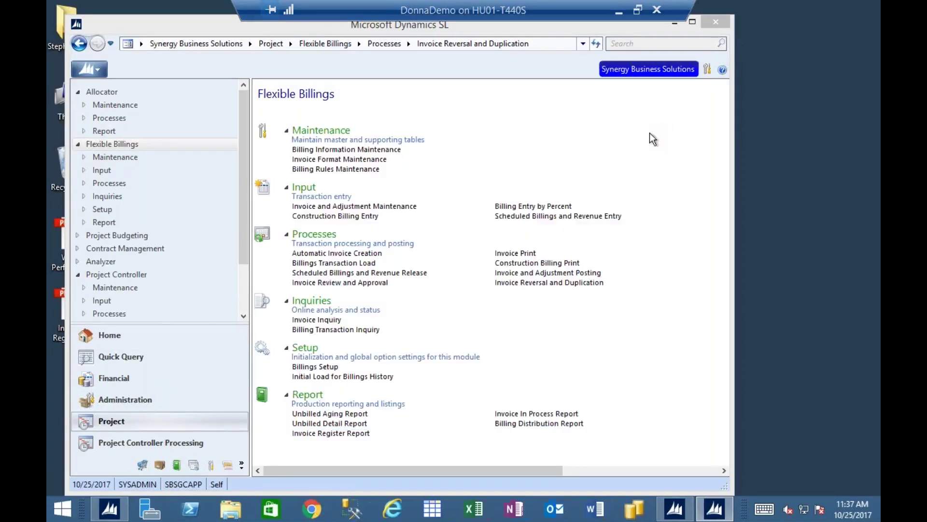
pyautogui.click(328, 208)
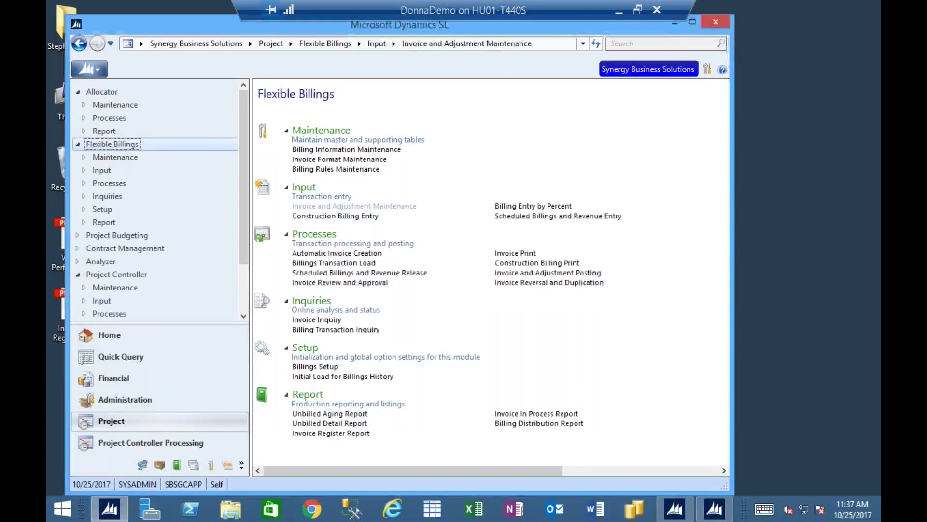
pyautogui.write('RV-0002')
pyautogui.press('Tab')
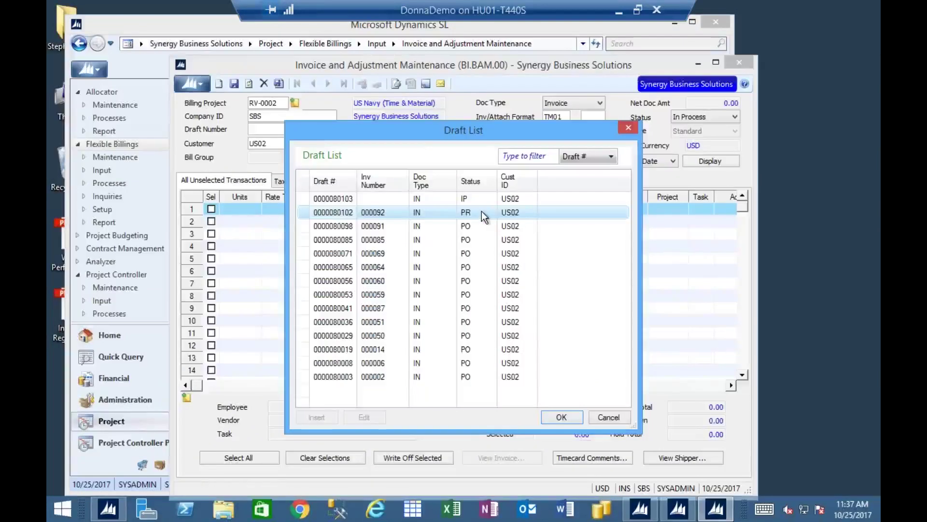
pyautogui.click(456, 199)
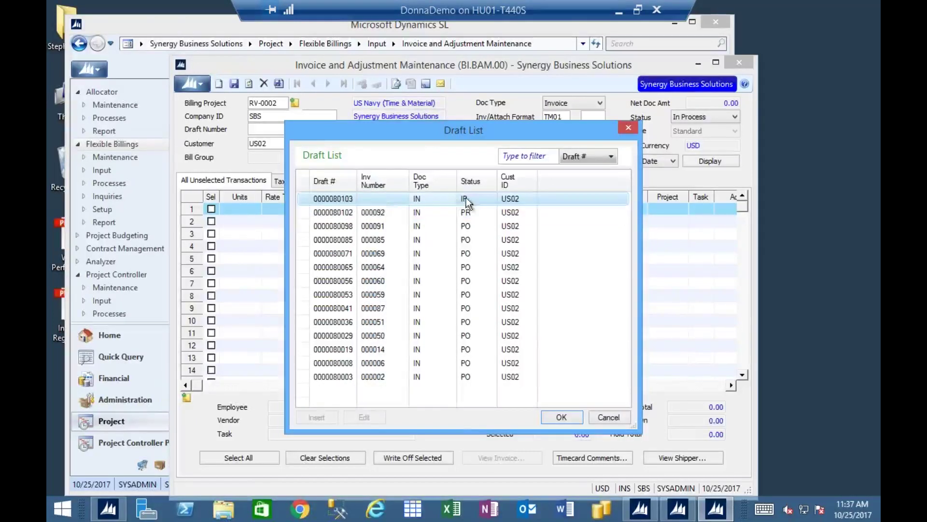
pyautogui.click(572, 417)
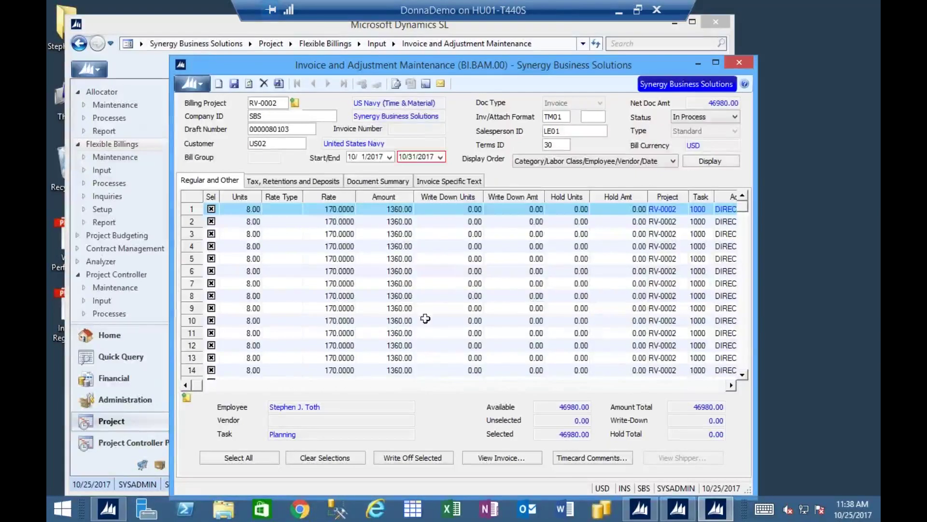
# Set the draft's status to Completed, save it with the calculated retention line added, and close the maintenance window
pyautogui.click(721, 120)
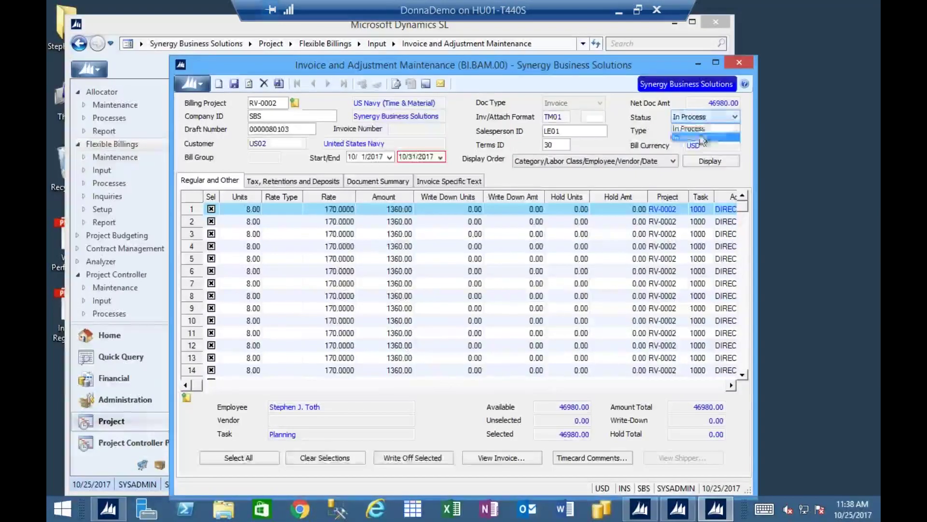
pyautogui.click(691, 132)
pyautogui.click(234, 83)
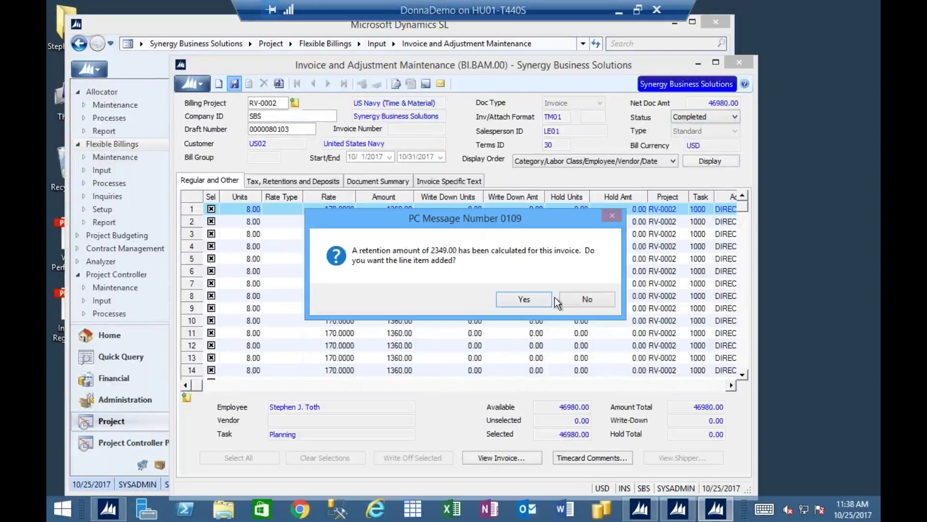
pyautogui.click(524, 300)
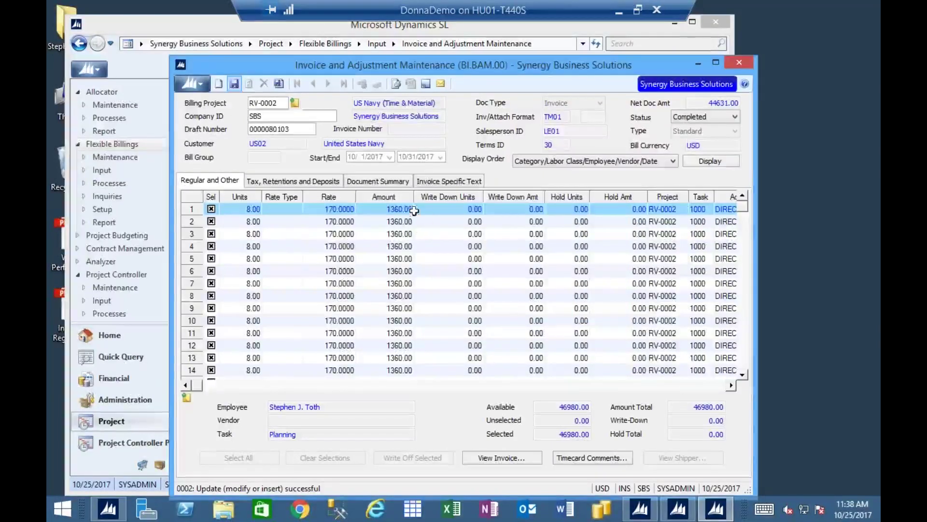
pyautogui.click(739, 63)
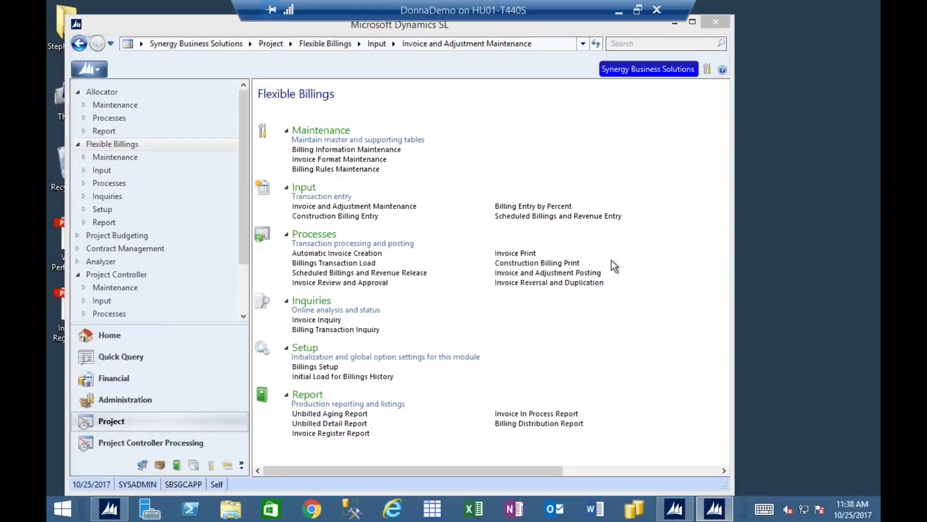
# Open Invoice and Adjustment Posting, set the fiscal period for reversals to 10-2017, and run the posting process
pyautogui.click(555, 274)
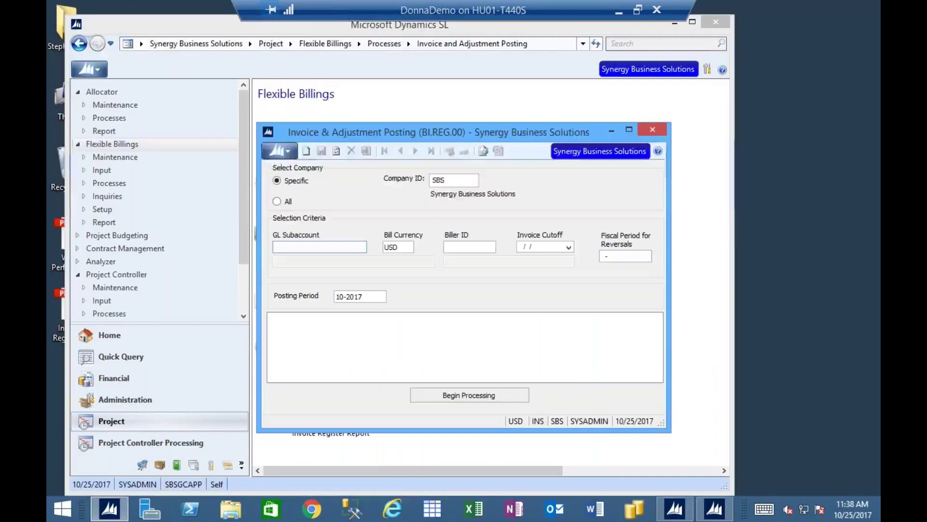
pyautogui.moveTo(511, 136); pyautogui.dragTo(511, 123)
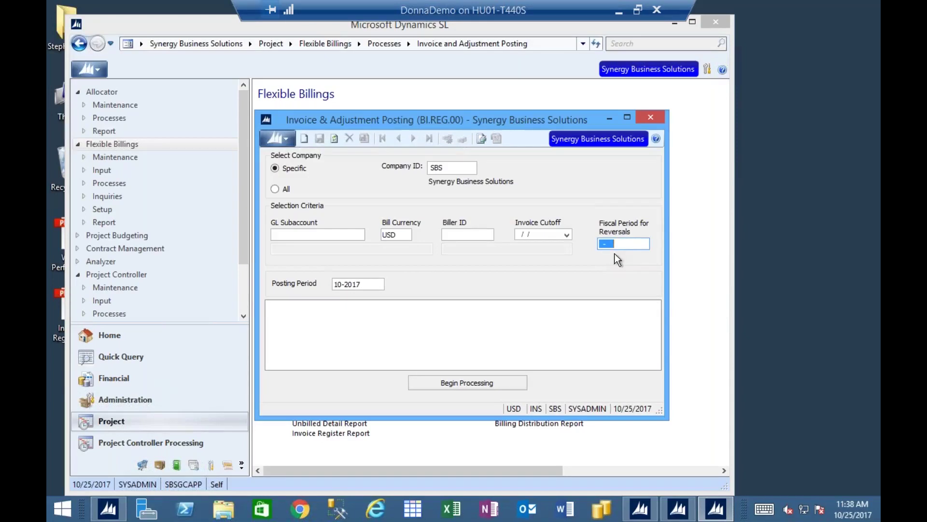
pyautogui.write('10-2017')
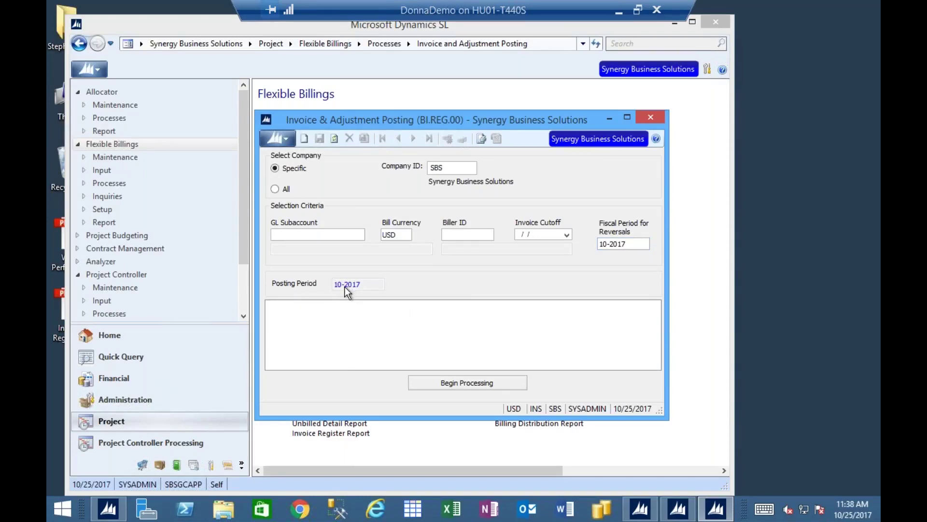
pyautogui.click(615, 245)
pyautogui.click(452, 384)
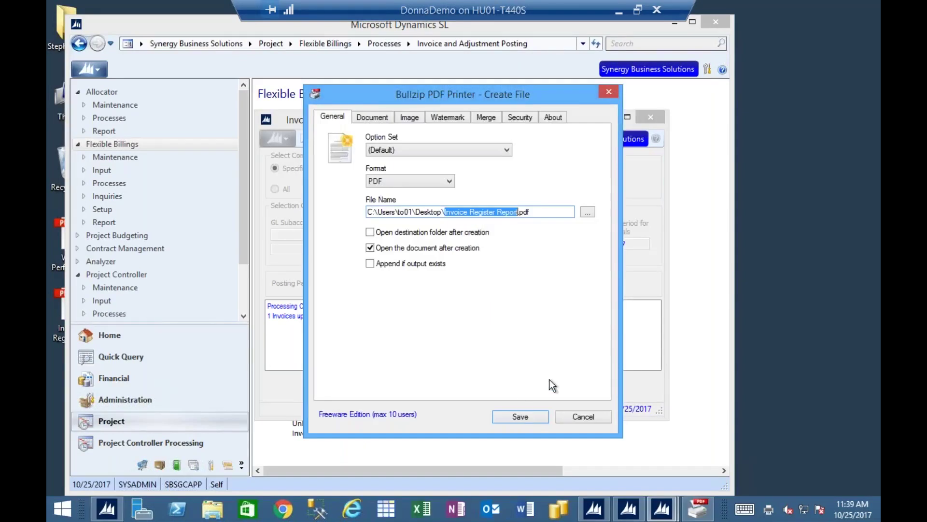
# Save the register as Invoice Register Report.pdf on the desktop, close it, acknowledge the completed process, and close the posting window
pyautogui.click(520, 418)
pyautogui.click(497, 318)
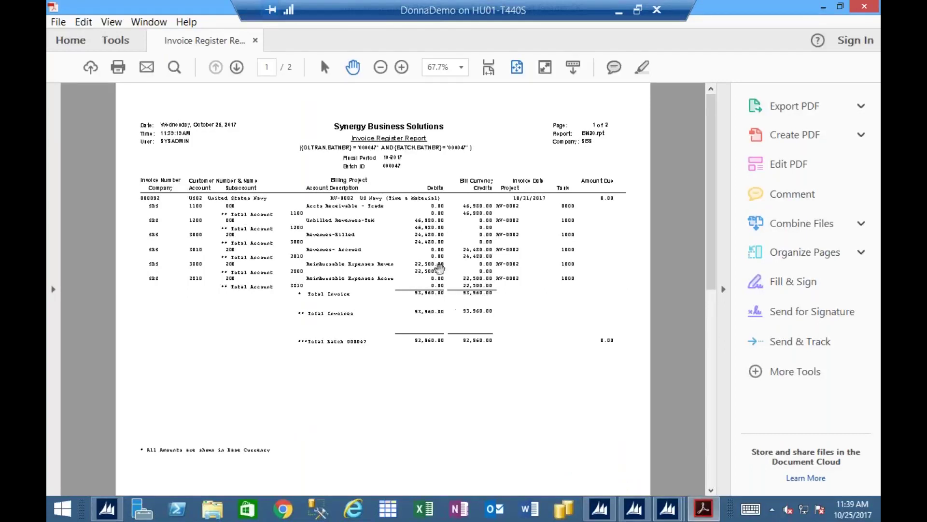
pyautogui.click(865, 5)
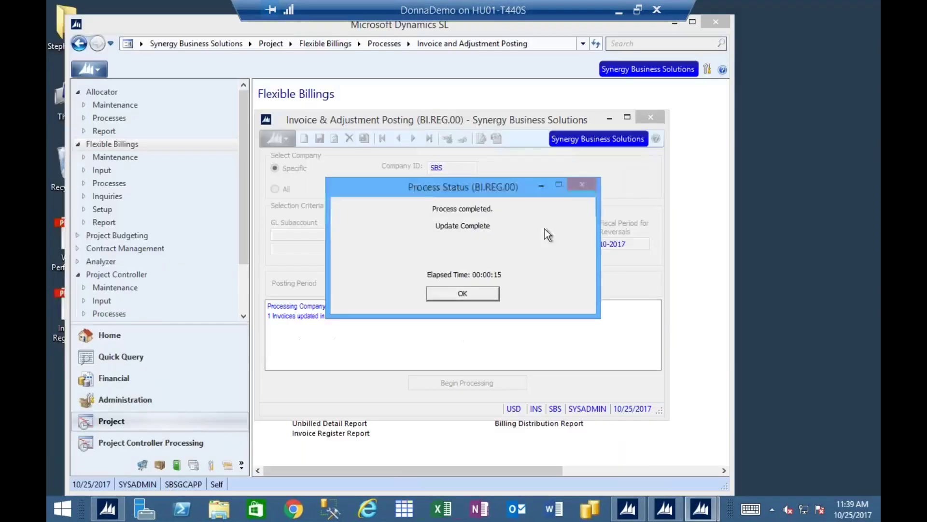
pyautogui.click(475, 289)
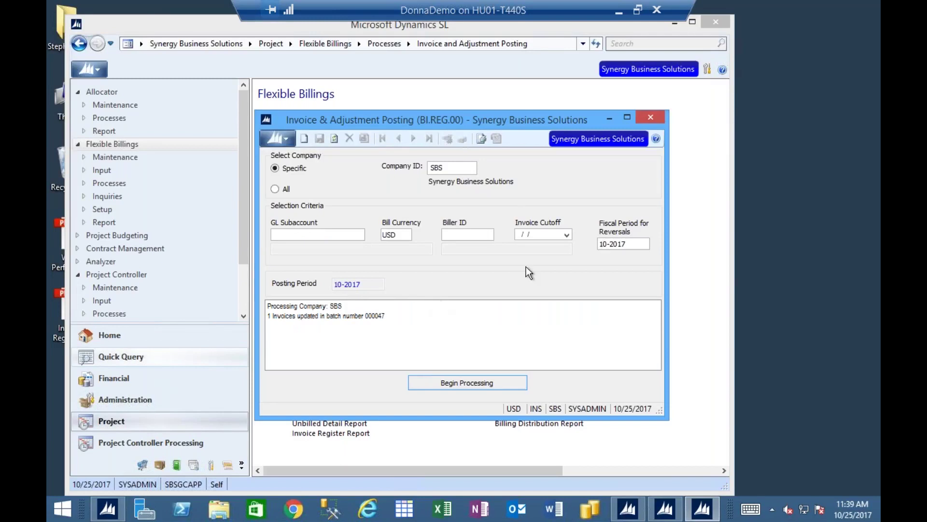
pyautogui.click(654, 117)
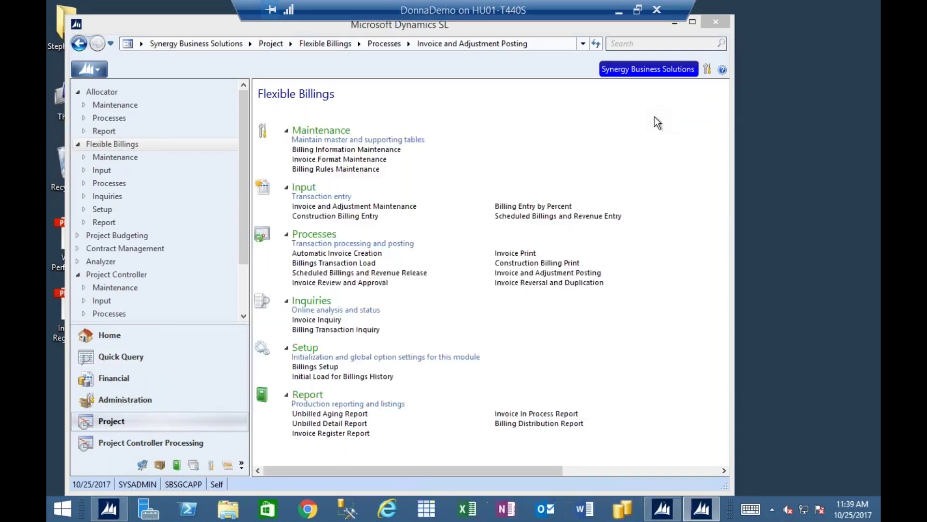
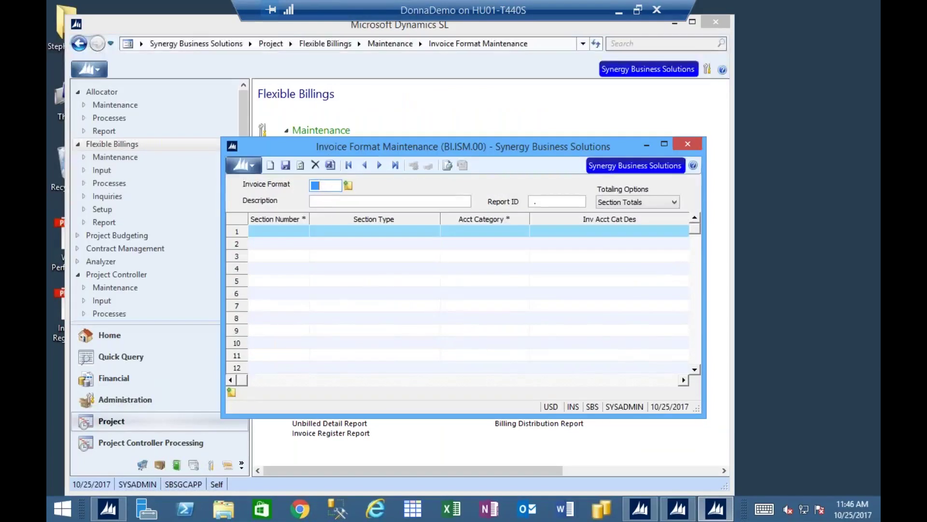
# Load the time and material invoice format TM01 in Invoice Format Maintenance
pyautogui.doubleClick(321, 185)
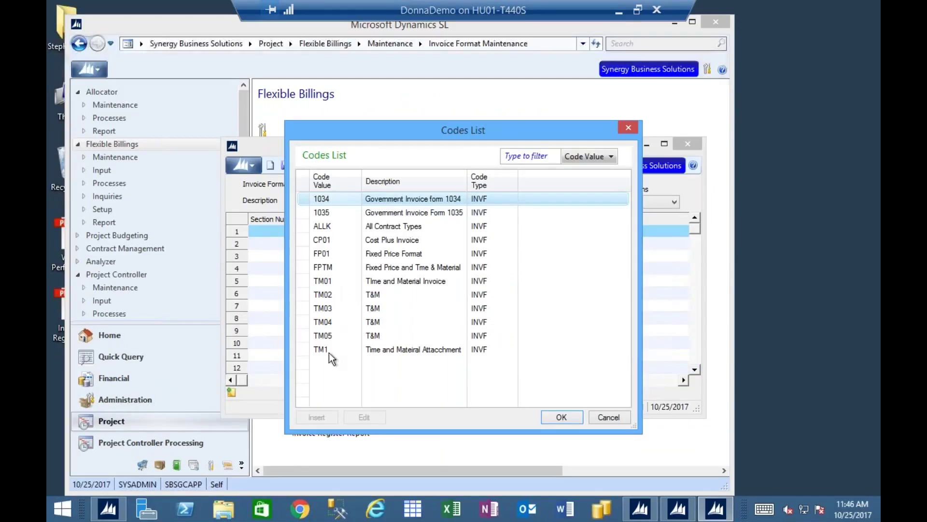
pyautogui.click(337, 281)
pyautogui.click(558, 416)
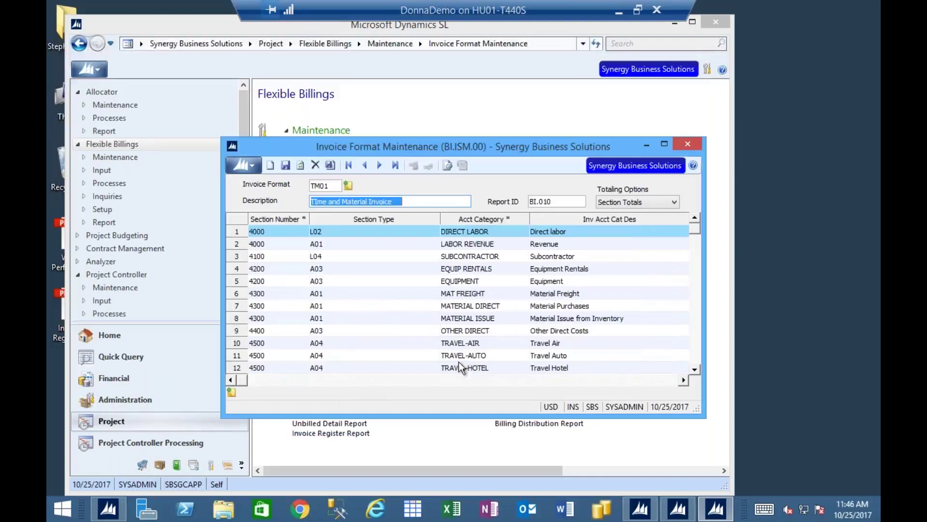
pyautogui.click(317, 203)
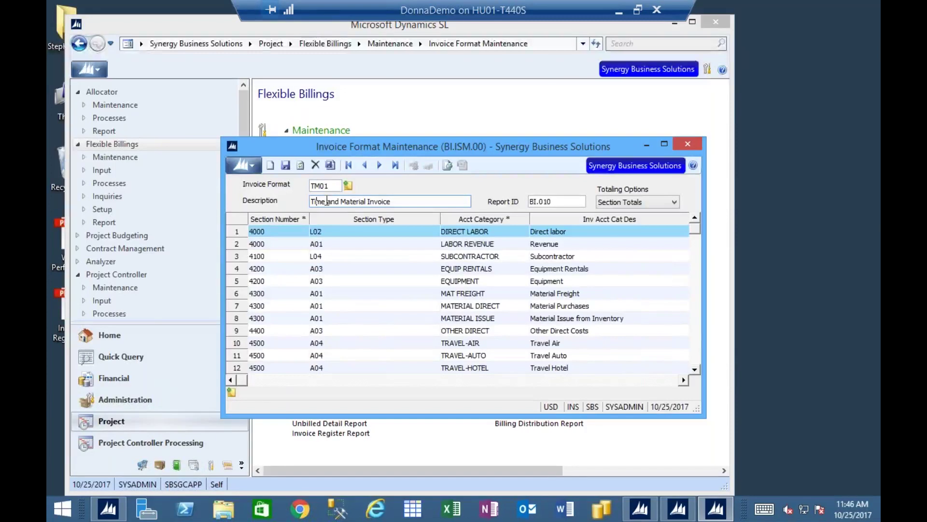
pyautogui.click(349, 202)
# Open the list of available report IDs for format TM01 and examine the Work Performed Detail Invoice entries BI010 to BI012
pyautogui.doubleClick(544, 203)
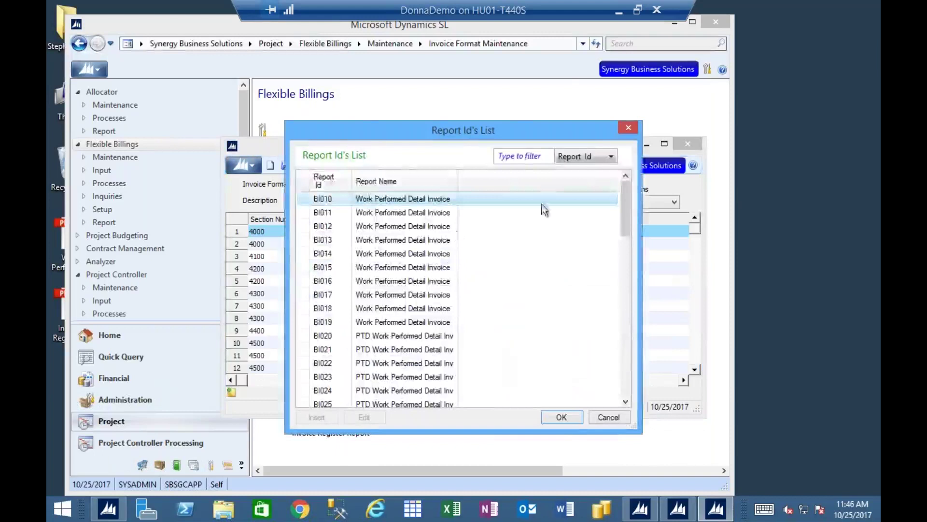
pyautogui.moveTo(436, 130); pyautogui.dragTo(590, 76)
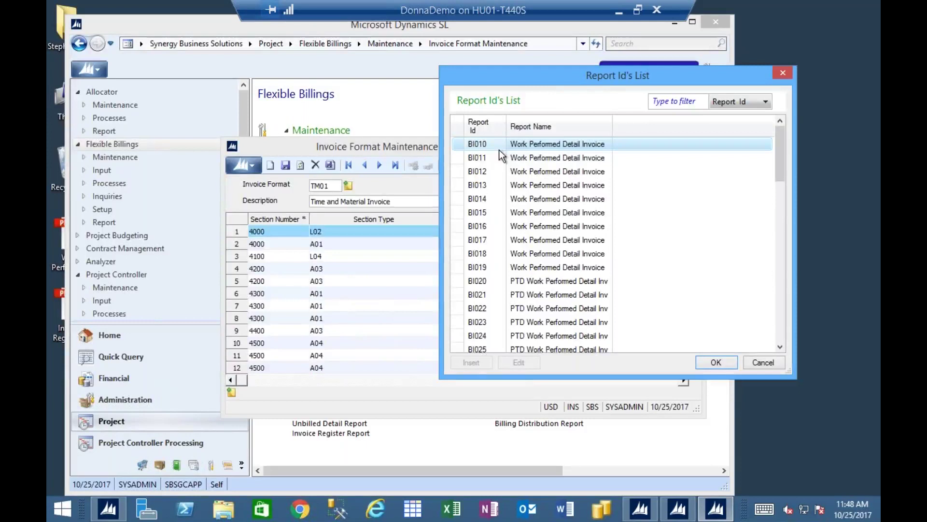
pyautogui.click(499, 161)
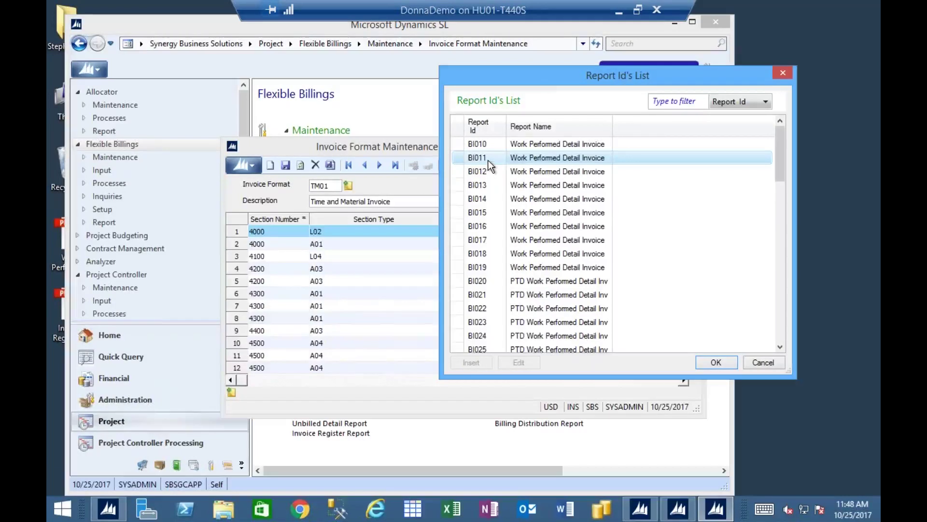
pyautogui.click(488, 148)
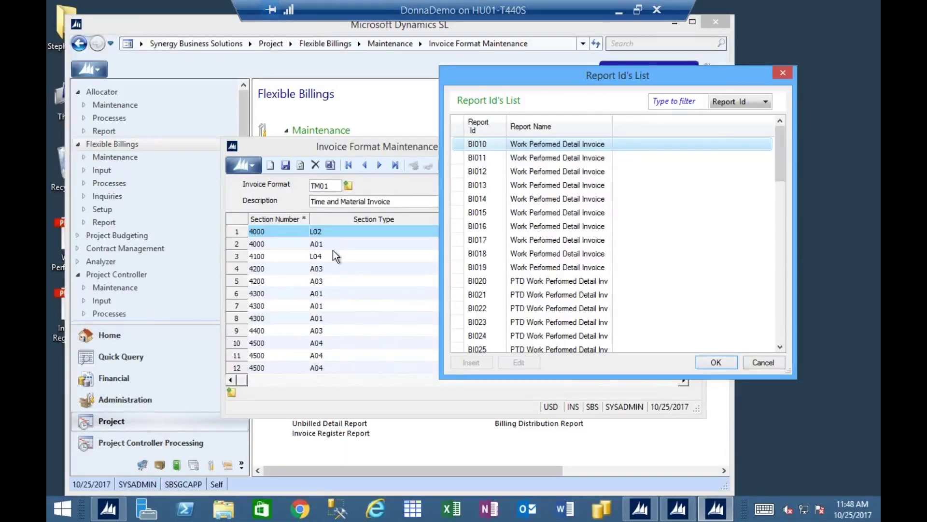
pyautogui.click(485, 155)
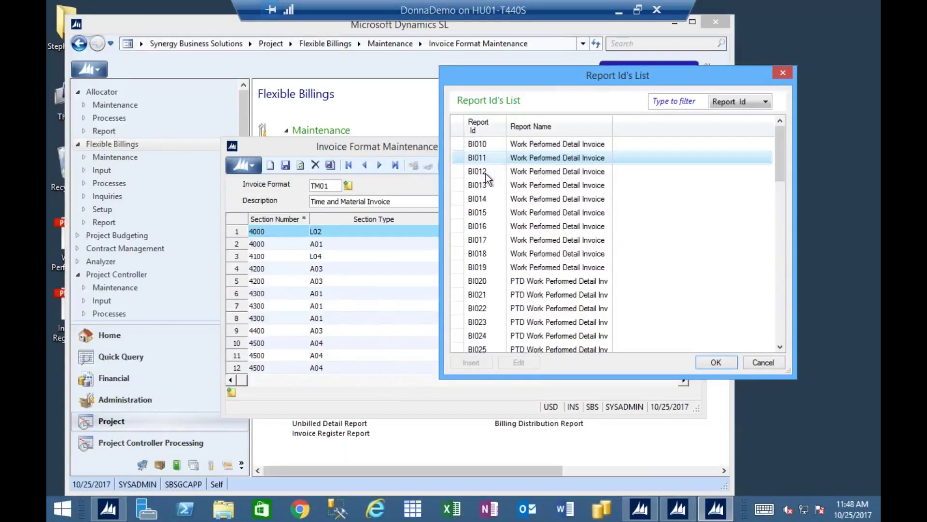
pyautogui.click(486, 172)
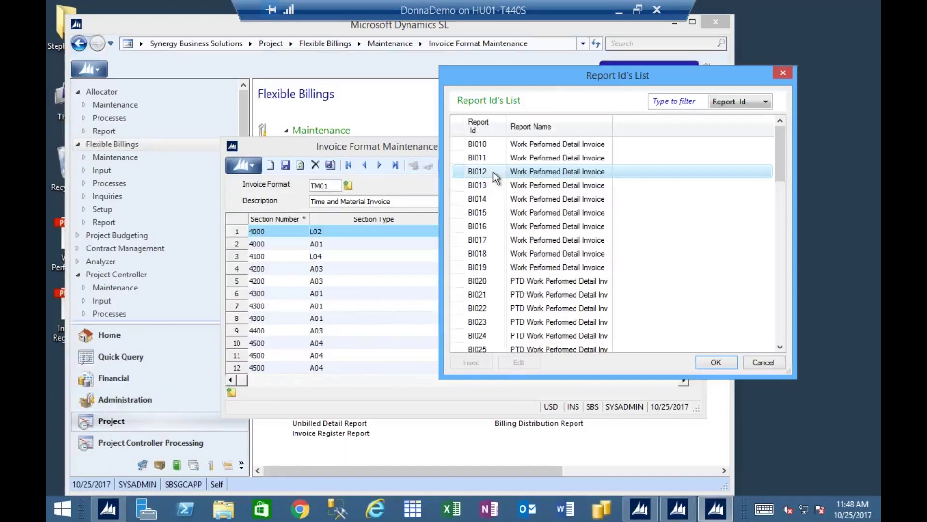
pyautogui.click(493, 144)
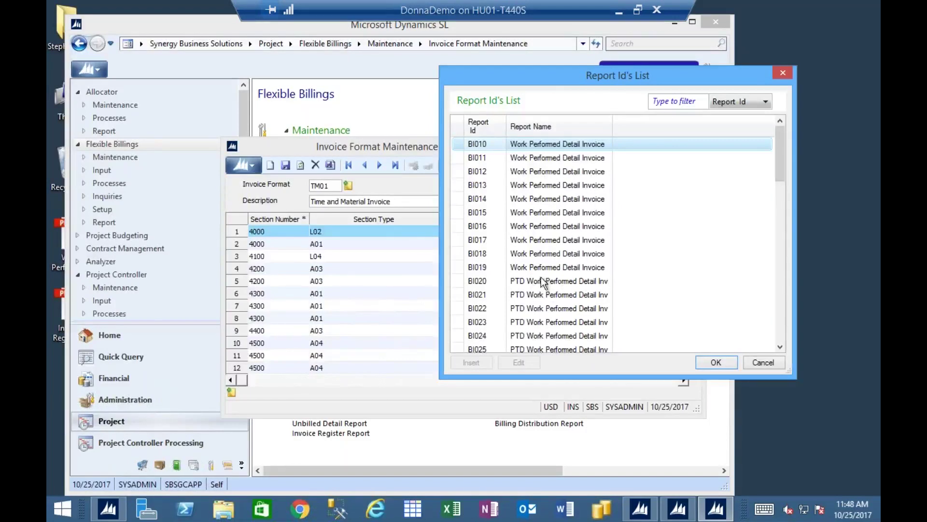
# Widen the Report Name column and examine the remaining report types, from the PTD invoices at BI020 to the detail attachments at BI090
pyautogui.moveTo(613, 127); pyautogui.dragTo(638, 127)
pyautogui.click(582, 282)
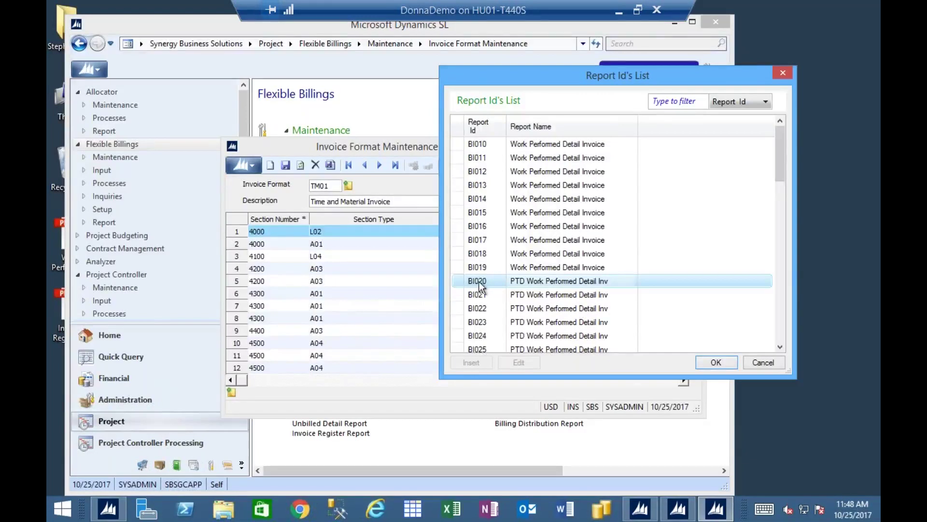
pyautogui.scroll(-3, 482, 286)
pyautogui.scroll(-3, 482, 287)
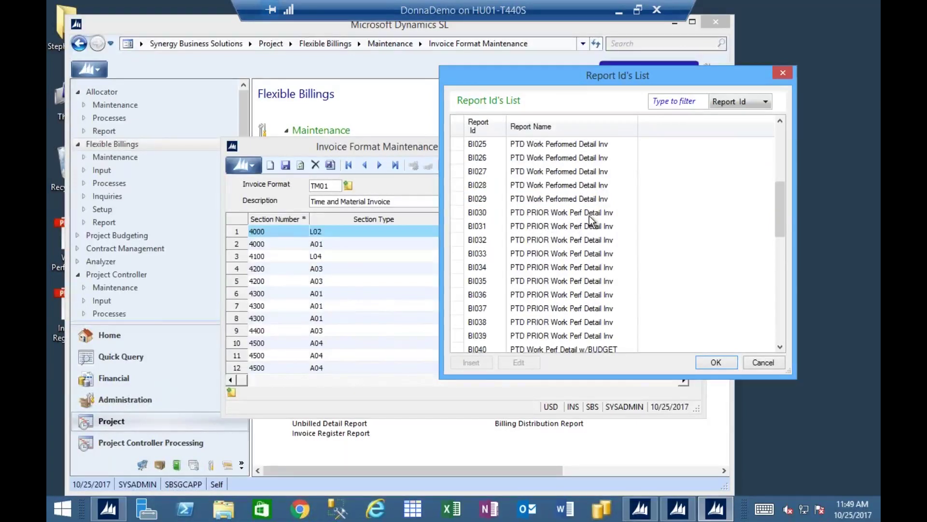
pyautogui.scroll(-1, 589, 216)
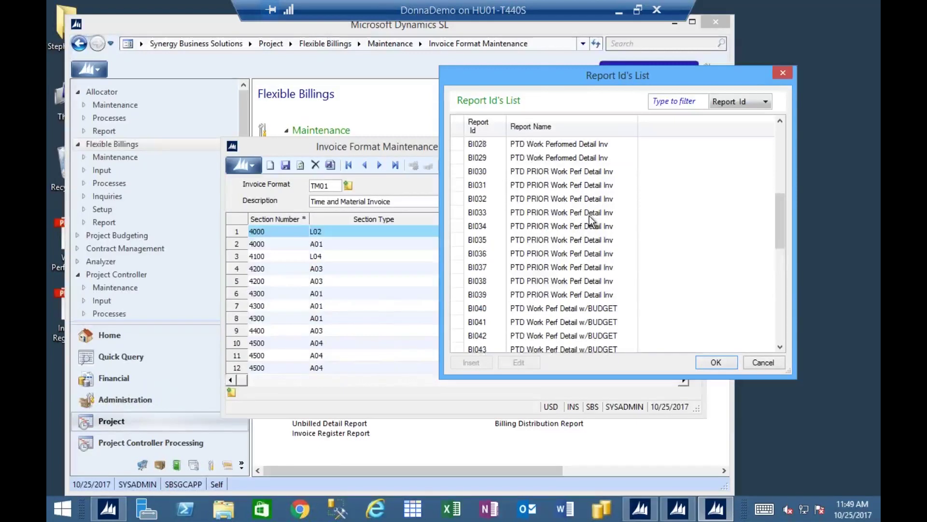
pyautogui.scroll(-2, 589, 216)
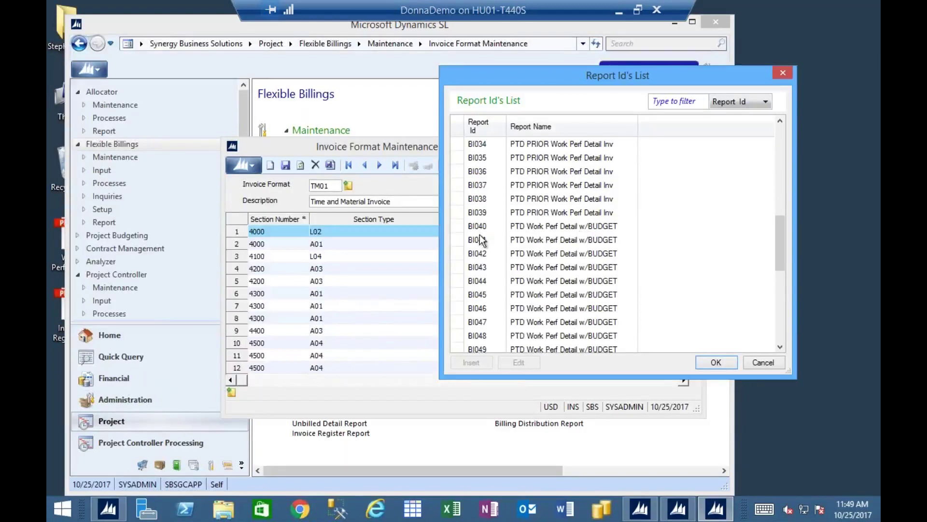
pyautogui.scroll(-4, 550, 254)
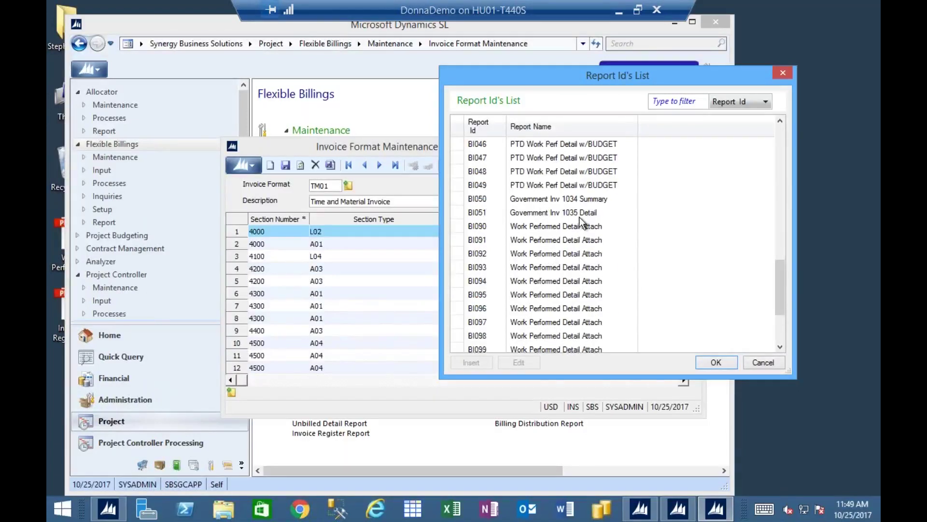
pyautogui.click(485, 226)
pyautogui.scroll(-1, 503, 299)
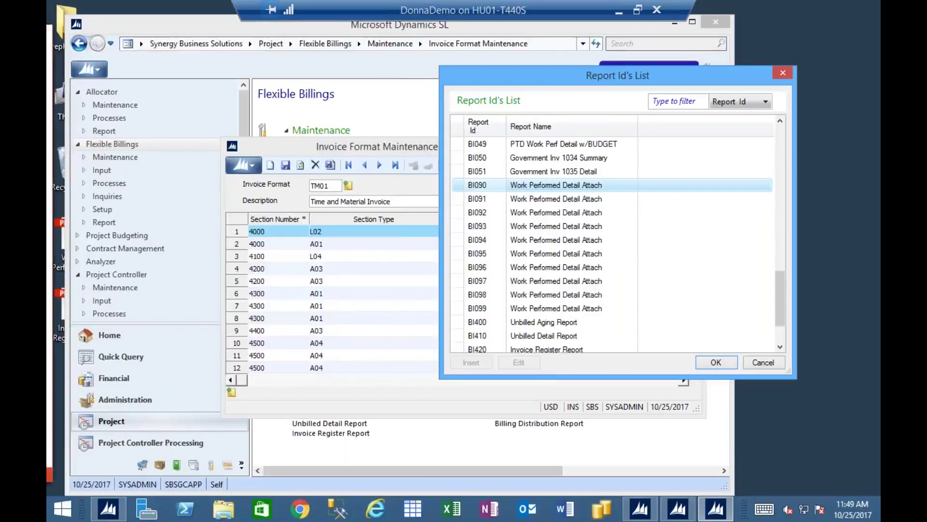
pyautogui.hotkey('alt', 'Tab')
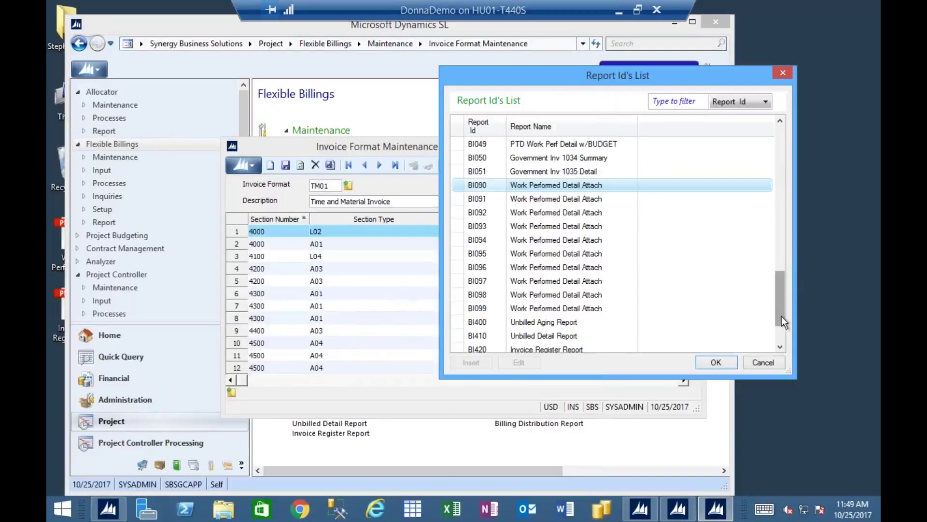
# Choose the Work Performed Detail Invoice BI010 as the report ID for format TM01
pyautogui.moveTo(782, 311); pyautogui.dragTo(784, 185)
pyautogui.click(595, 145)
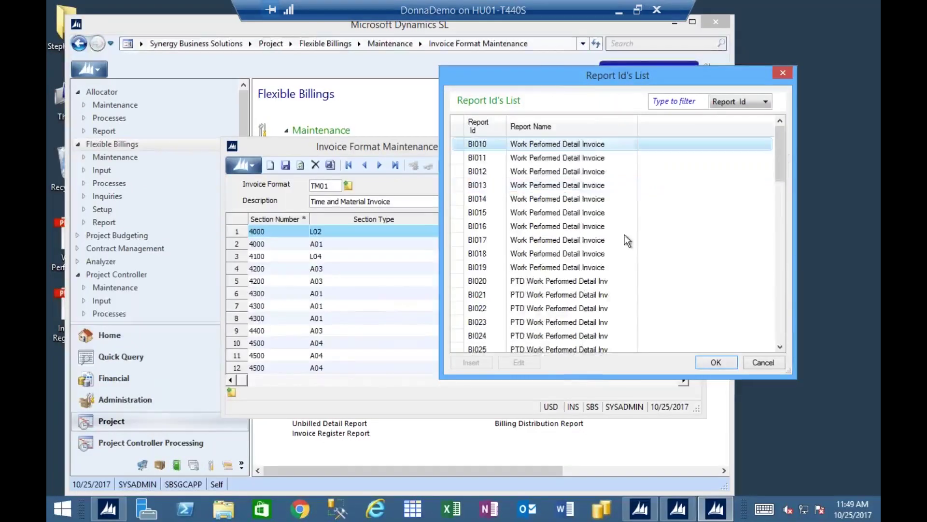
pyautogui.click(716, 362)
pyautogui.moveTo(524, 143); pyautogui.dragTo(536, 109)
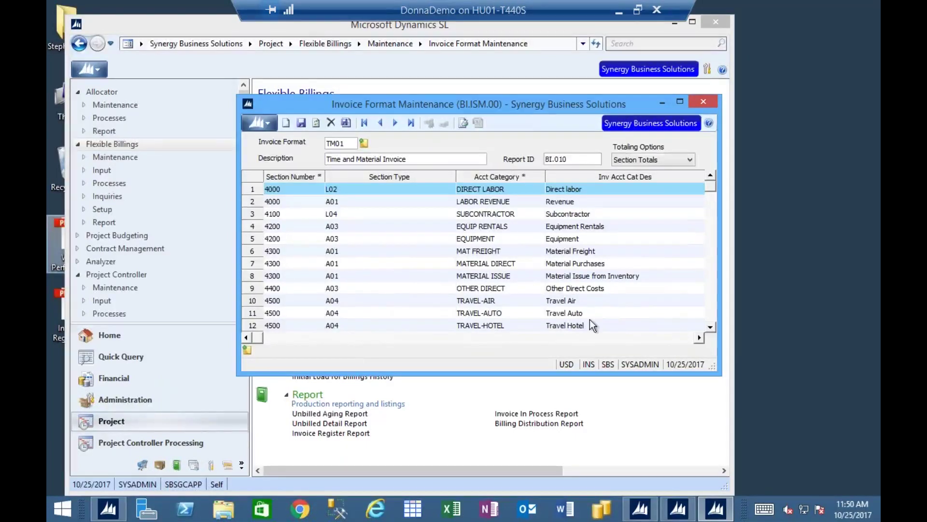
# Examine the totaling options, then the section numbers, section types and account categories of the DIRECT LABOR and LABOR REVENUE rows
pyautogui.click(645, 160)
pyautogui.click(638, 162)
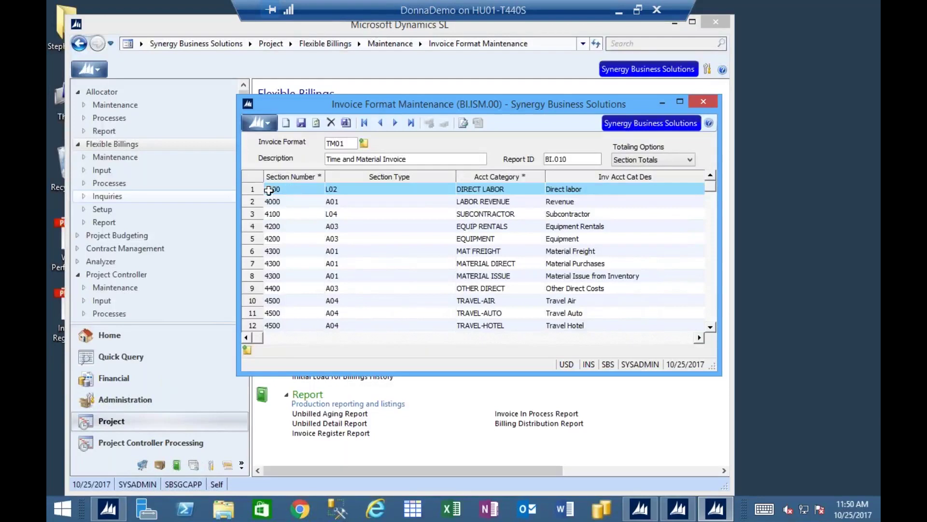
pyautogui.click(287, 190)
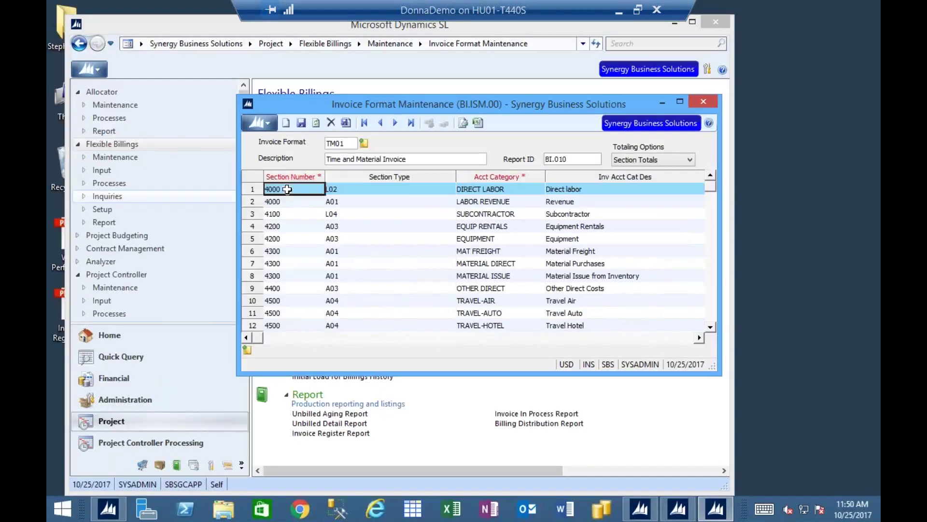
pyautogui.click(482, 189)
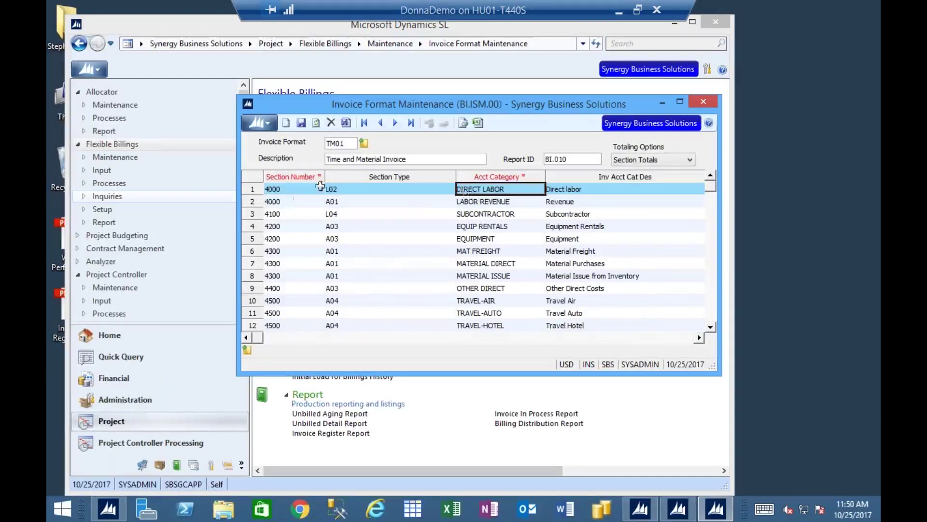
pyautogui.click(288, 199)
pyautogui.click(484, 202)
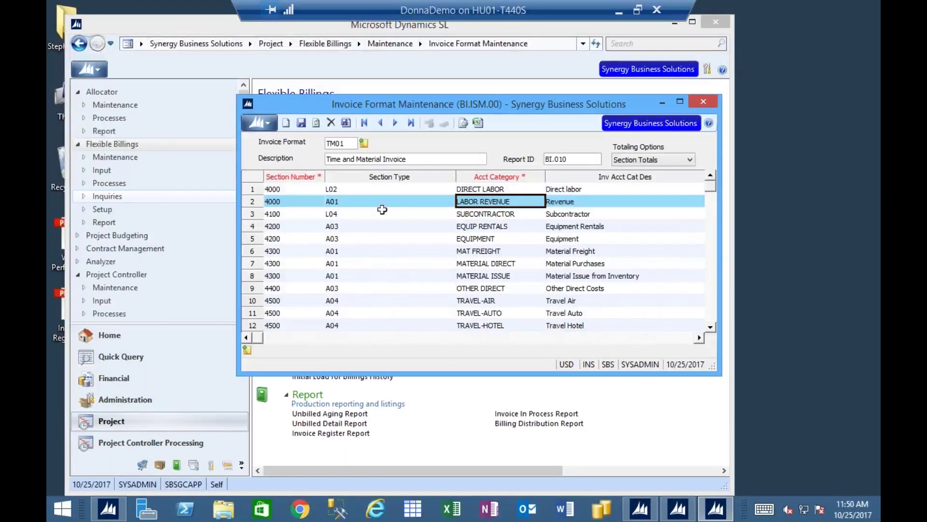
pyautogui.click(333, 189)
pyautogui.click(338, 198)
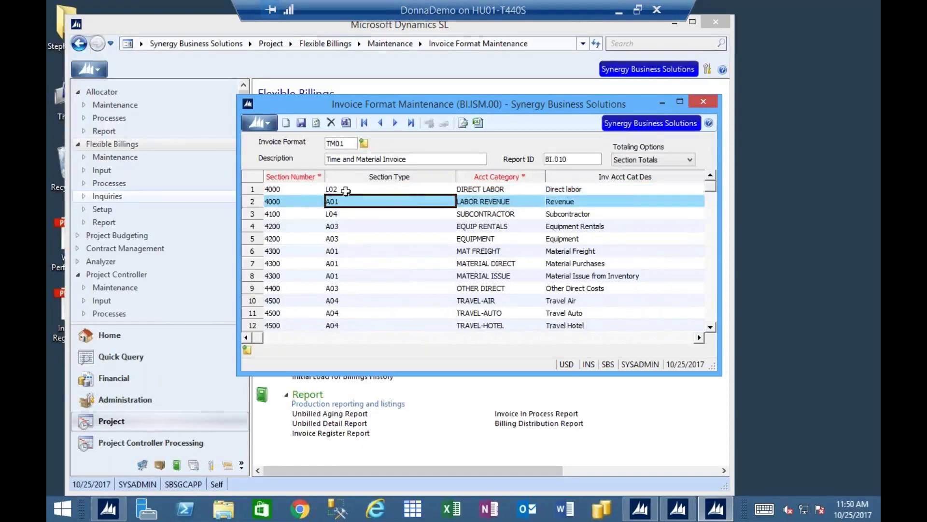
# Review the control codes available as section types for the DIRECT LABOR and LABOR REVENUE rows, cancelling each list
pyautogui.doubleClick(376, 188)
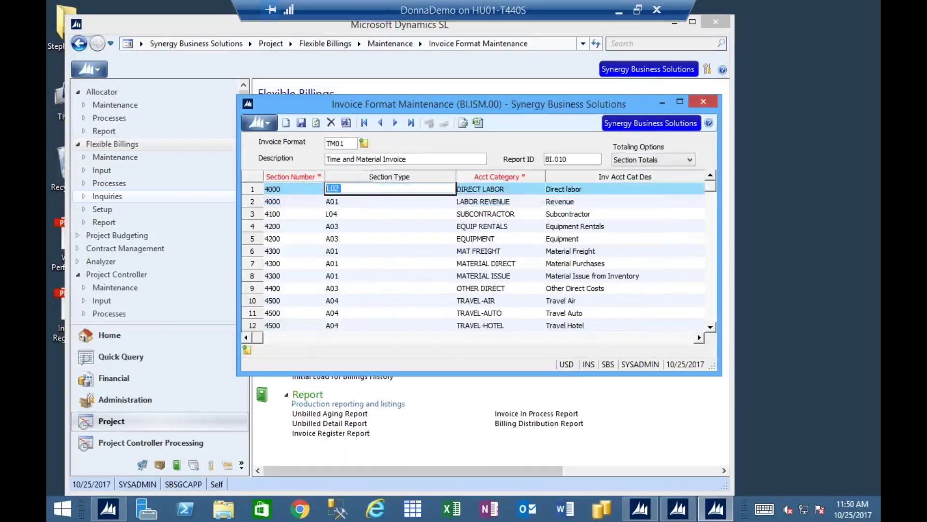
pyautogui.moveTo(370, 83); pyautogui.dragTo(509, 90)
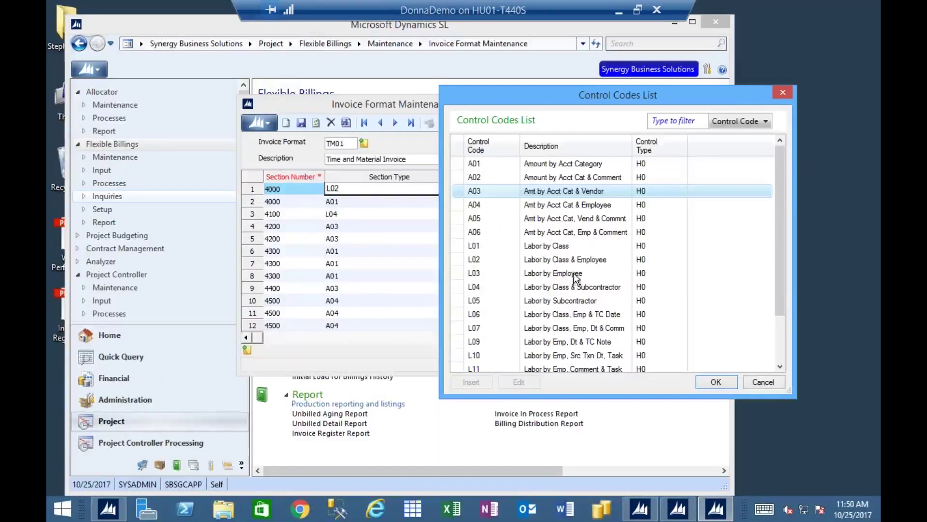
pyautogui.click(771, 383)
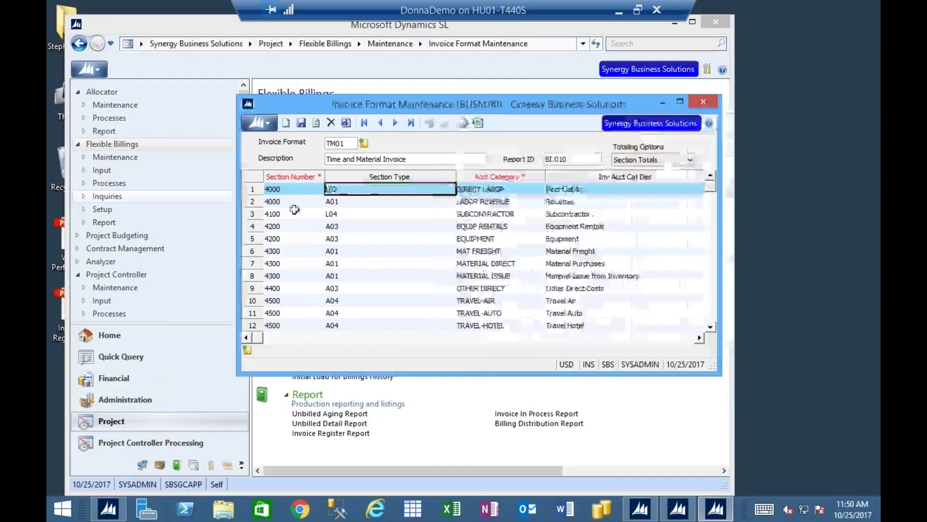
pyautogui.click(369, 205)
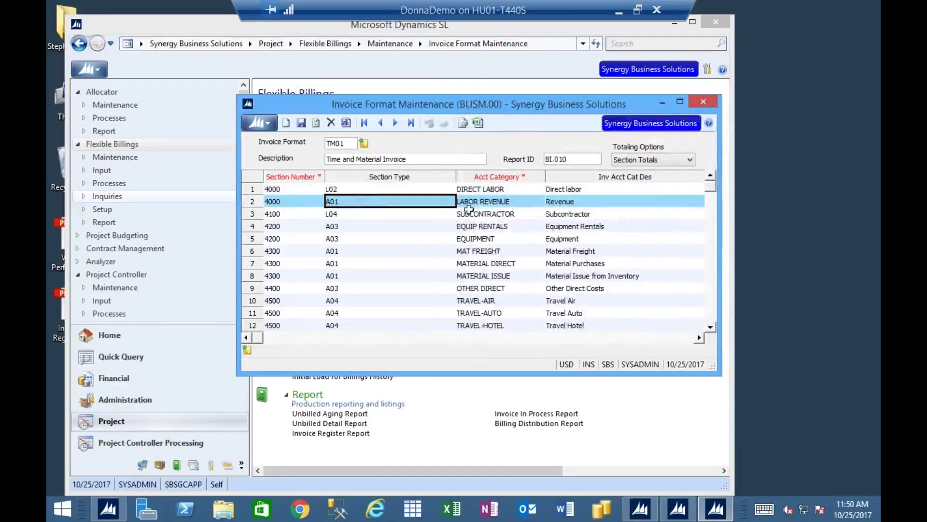
pyautogui.doubleClick(364, 203)
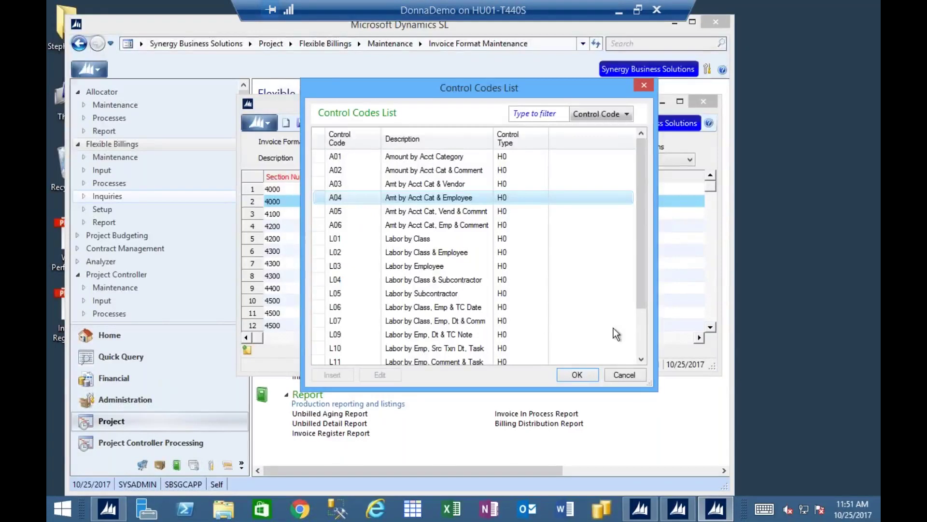
pyautogui.click(636, 376)
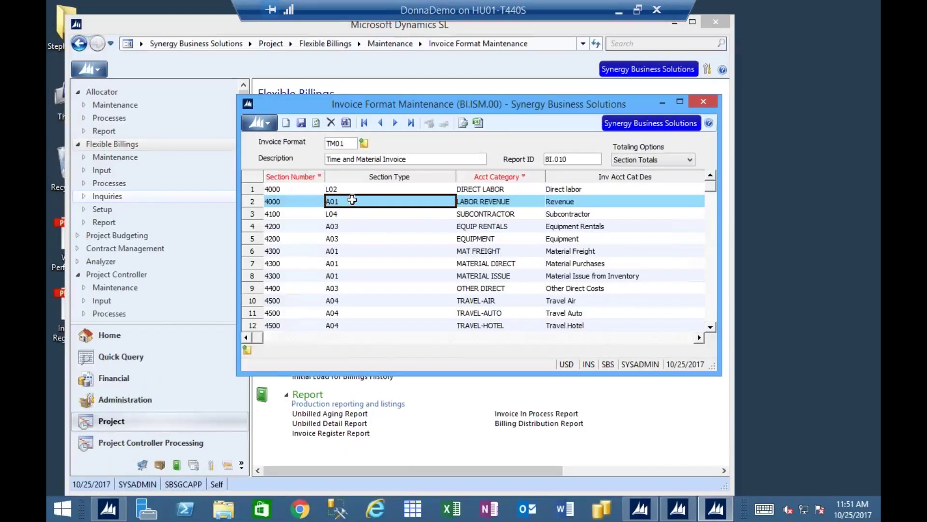
# Compare the totaling options against the DIRECT LABOR and LABOR REVENUE rows of section 4000, keeping Section Totals
pyautogui.click(494, 193)
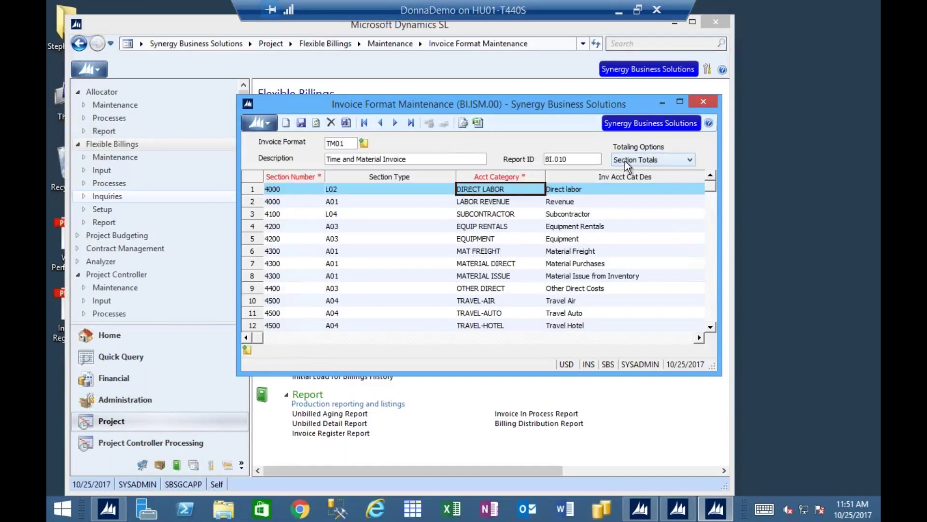
pyautogui.click(276, 189)
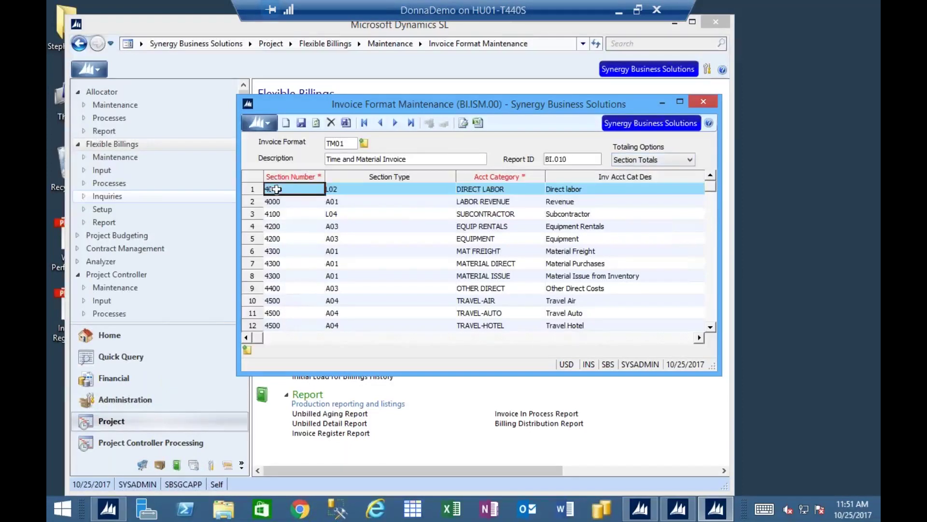
pyautogui.hotkey('shift', 'Down')
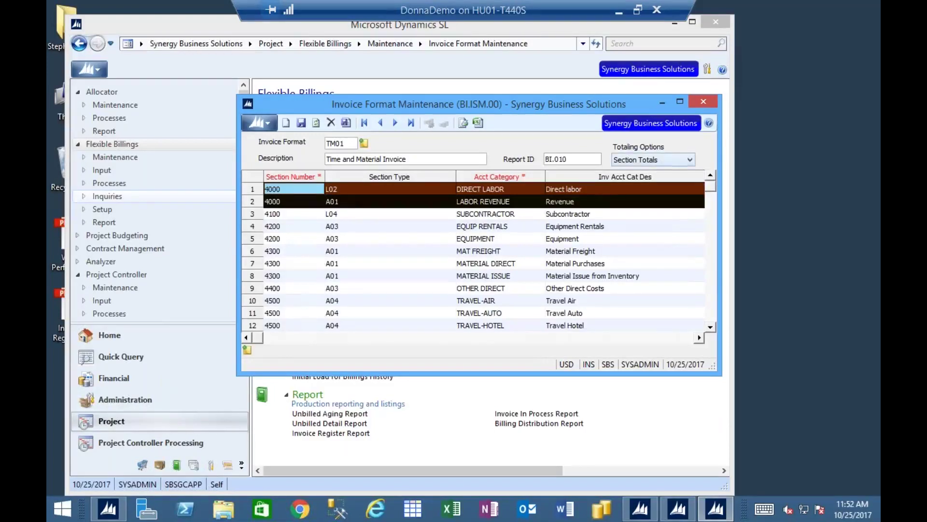
pyautogui.click(604, 191)
pyautogui.click(643, 160)
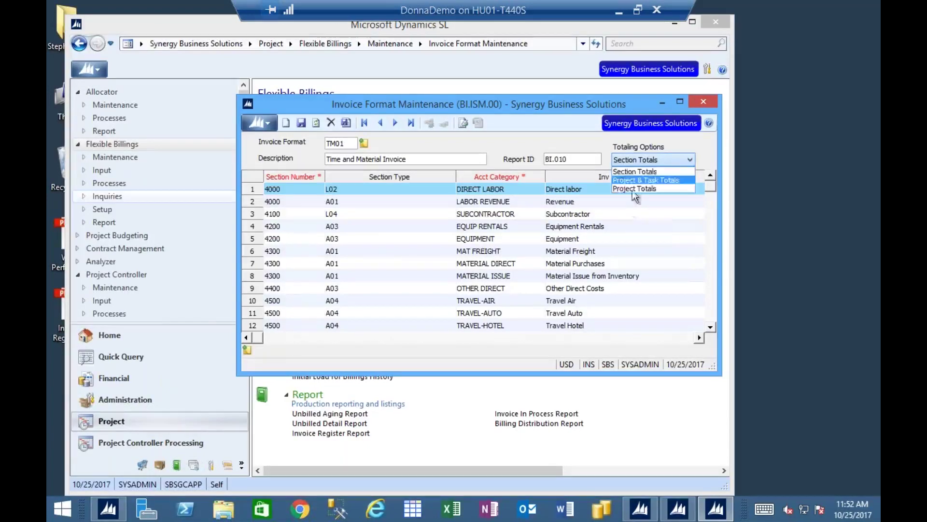
pyautogui.click(633, 174)
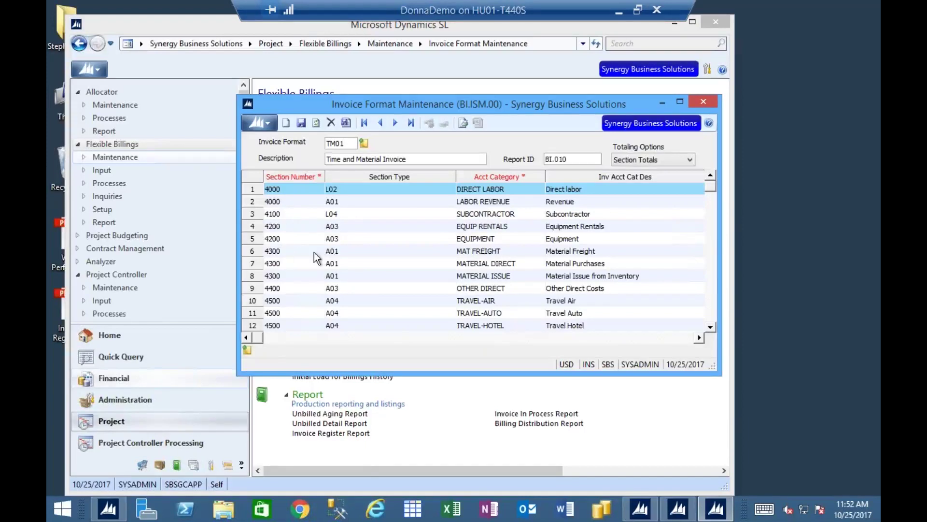
# Review the control codes available for the SUBCONTRACTOR row, cancel the list, and examine the EQUIPMENT row's category and invoice description
pyautogui.click(345, 214)
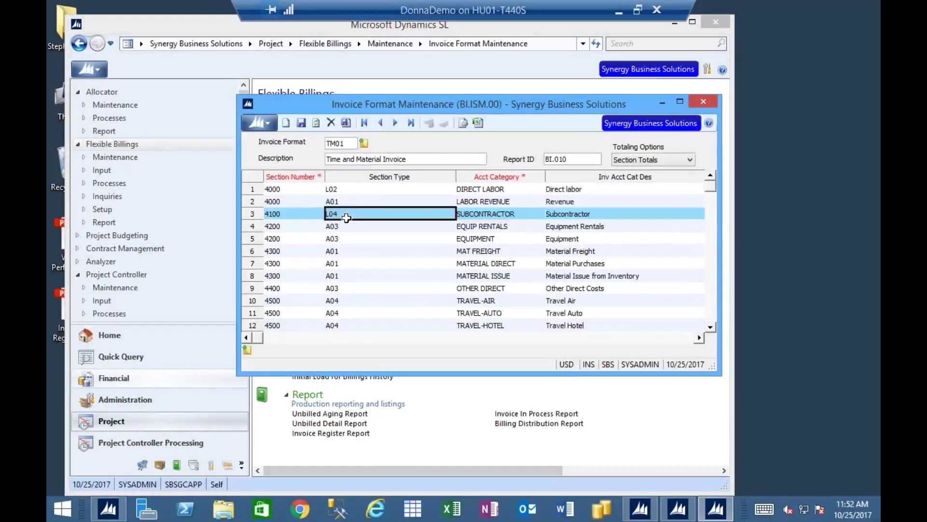
pyautogui.doubleClick(345, 214)
pyautogui.click(393, 211)
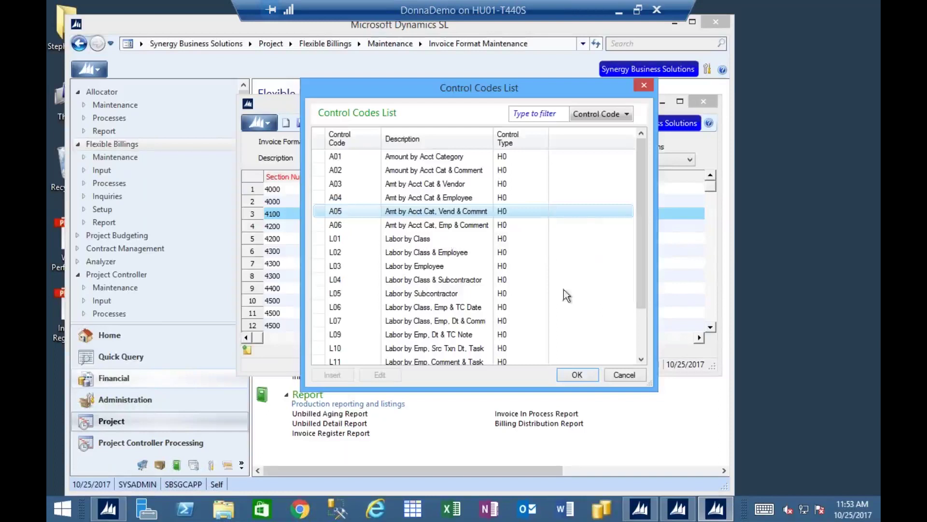
pyautogui.click(634, 375)
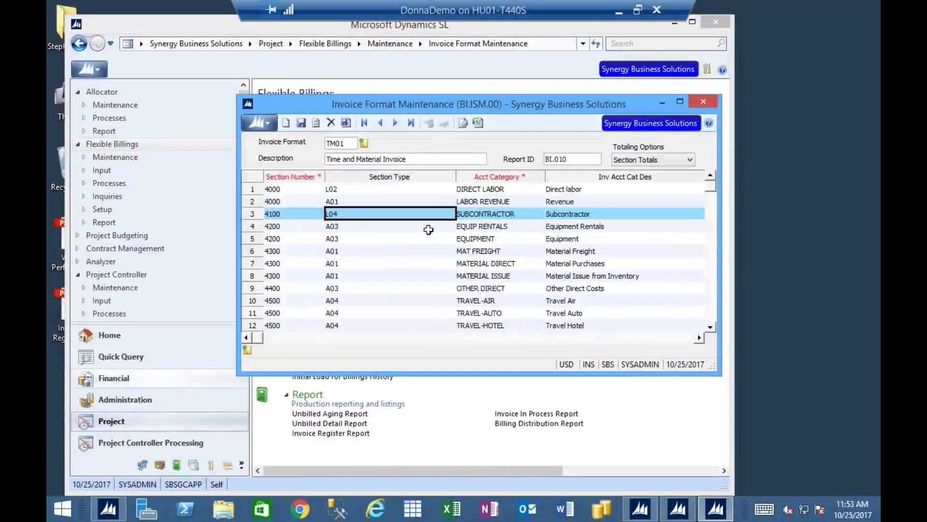
pyautogui.click(482, 236)
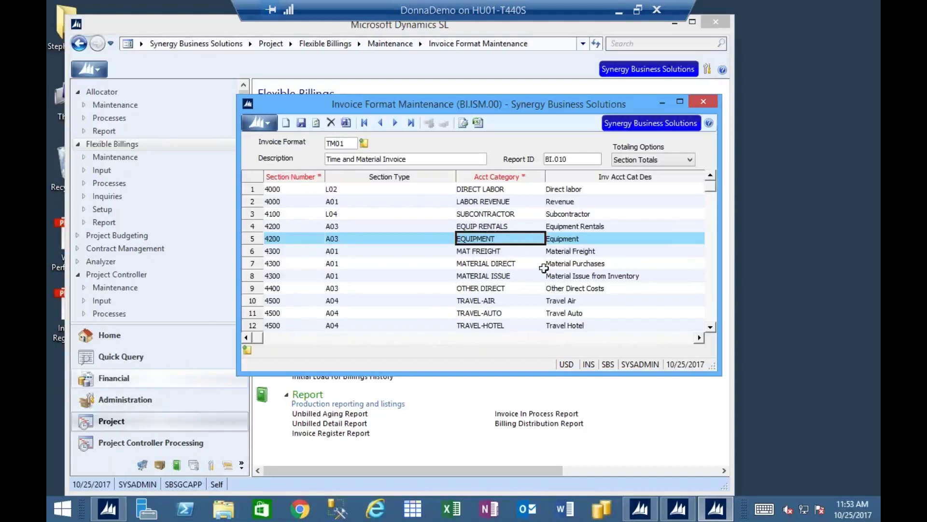
pyautogui.click(586, 240)
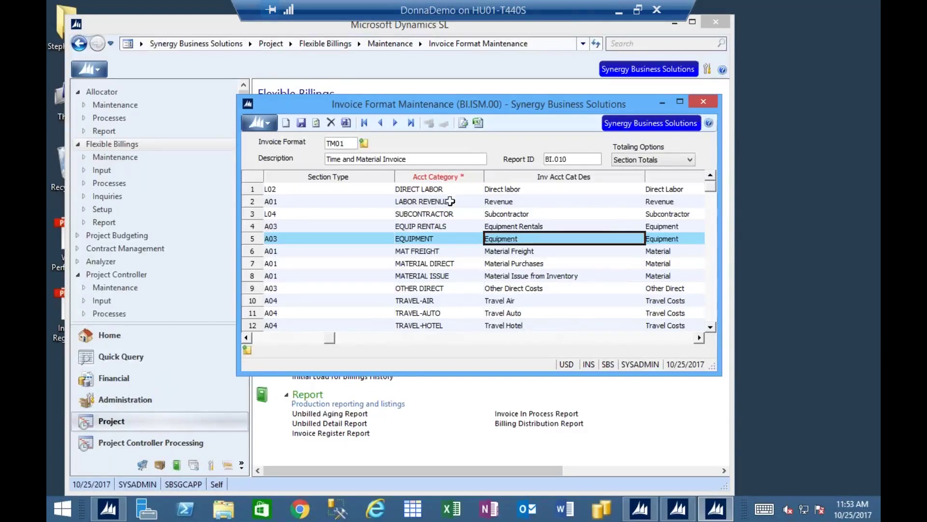
# Set the invoice account category description of the LABOR REVENUE row to Labor Other
pyautogui.click(490, 203)
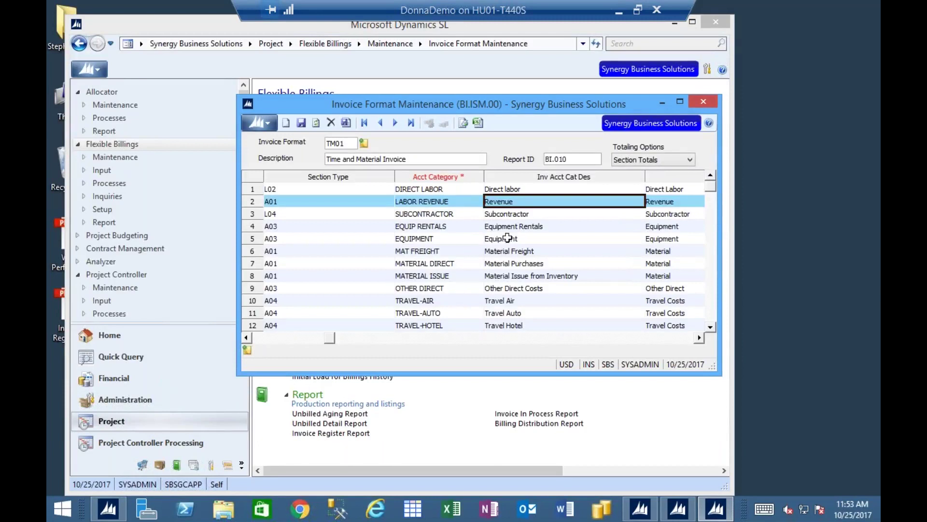
pyautogui.write('L')
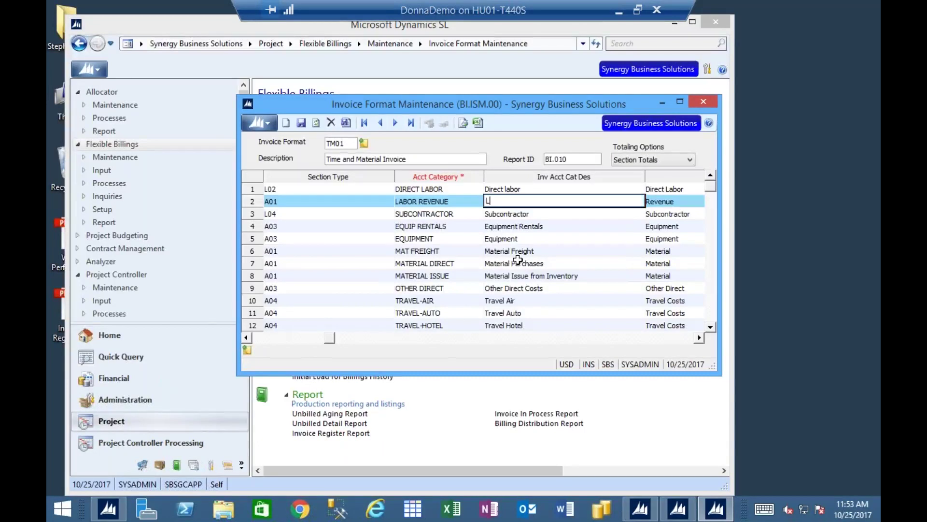
pyautogui.write('abor Other')
pyautogui.press('Tab')
pyautogui.hotkey('shift', 'Tab')
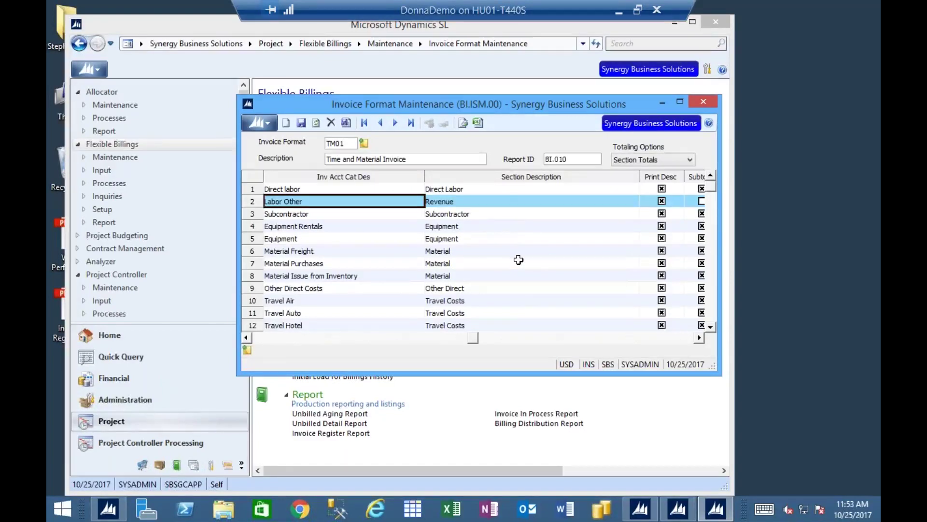
# Set the section description of the LABOR REVENUE row to Direct Labor, matching the DIRECT LABOR row
pyautogui.click(266, 338)
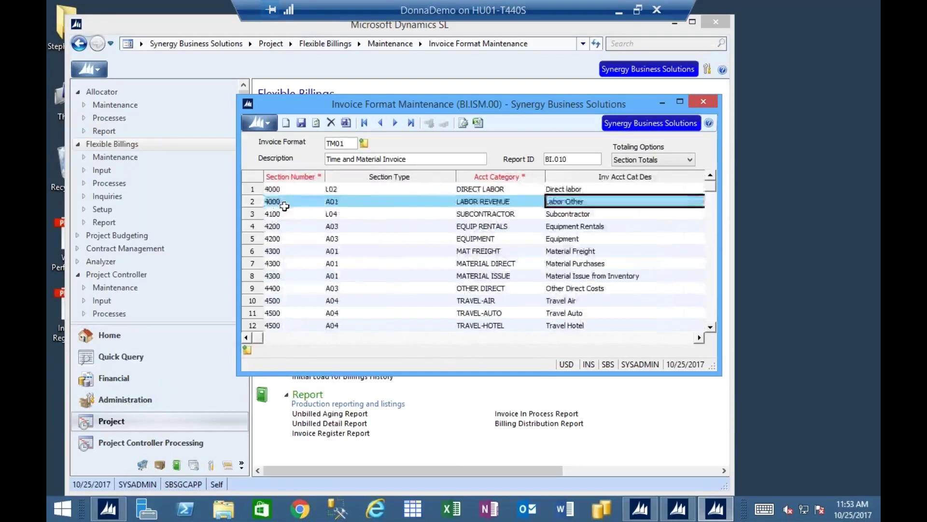
pyautogui.click(285, 200)
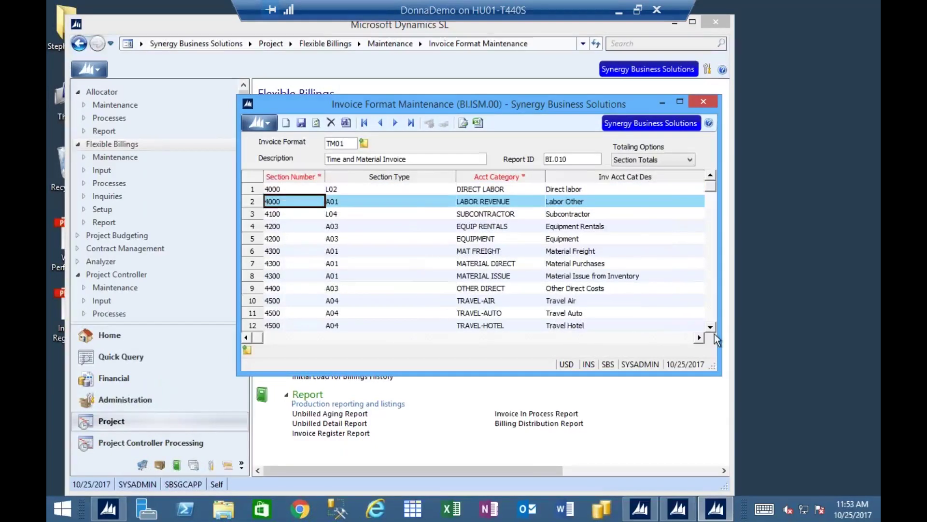
pyautogui.click(699, 337)
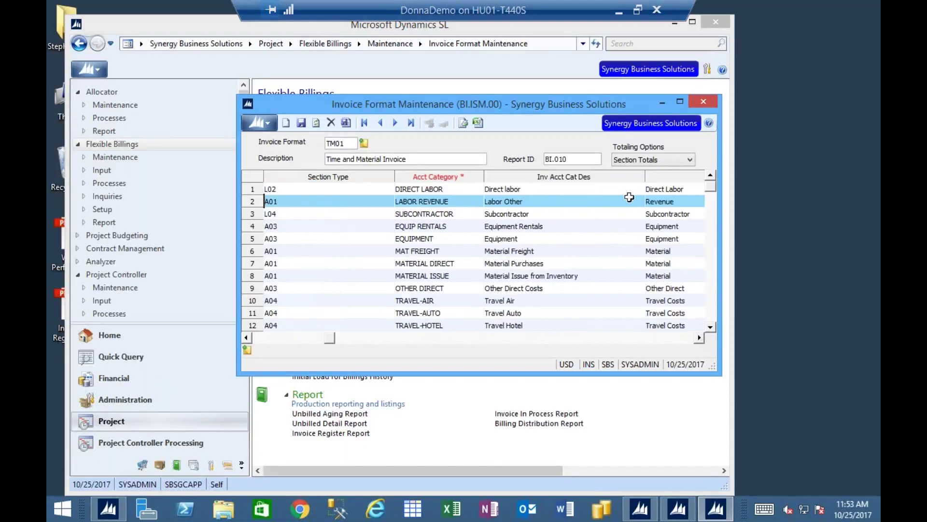
pyautogui.click(699, 337)
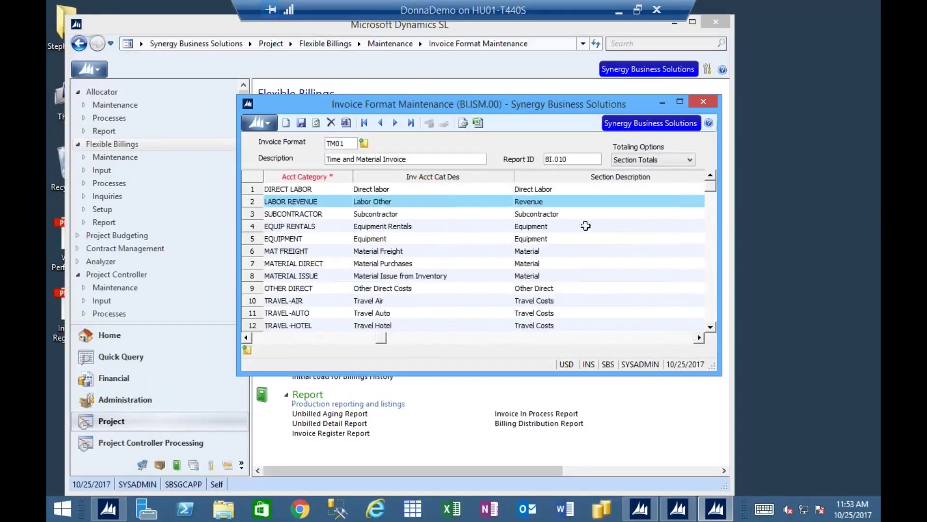
pyautogui.click(391, 203)
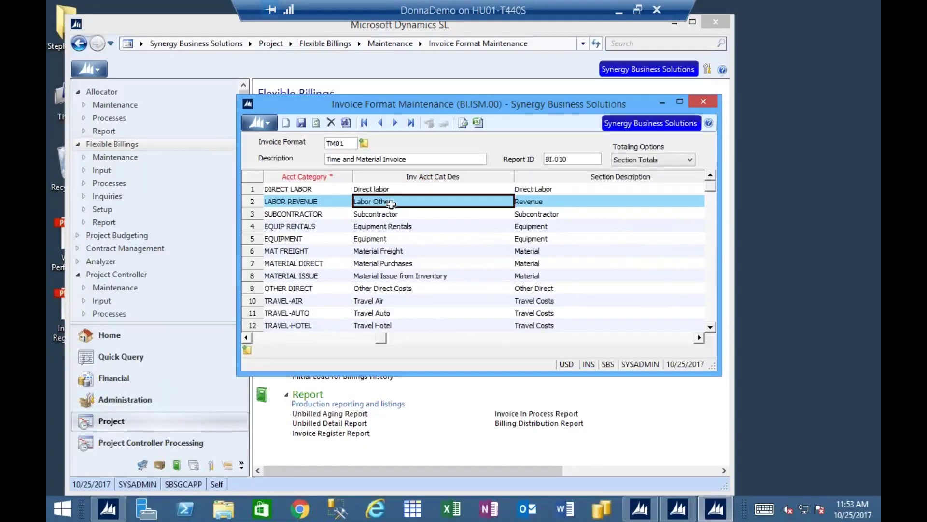
pyautogui.click(537, 189)
pyautogui.click(505, 198)
pyautogui.write('Direct Labor')
# Set the section description of the LABOR REVENUE row to Labor Other
pyautogui.click(262, 338)
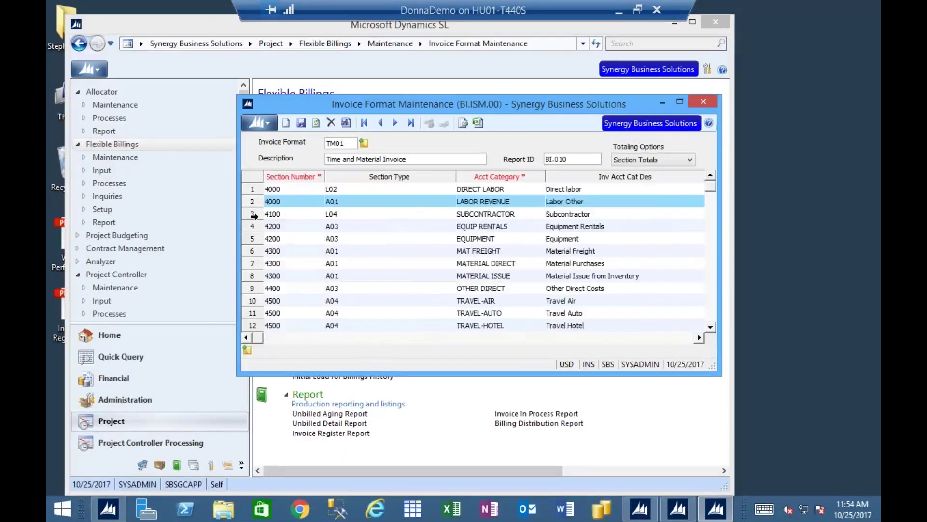
pyautogui.click(698, 338)
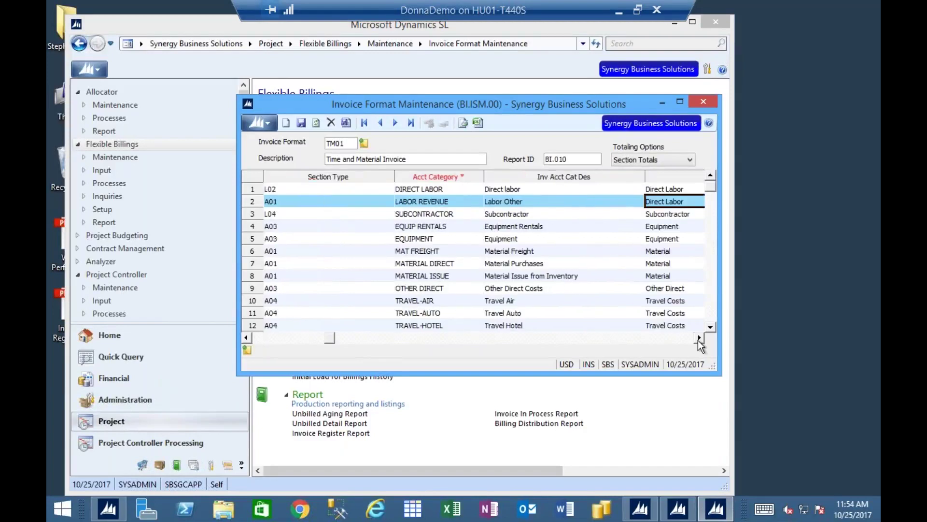
pyautogui.click(699, 338)
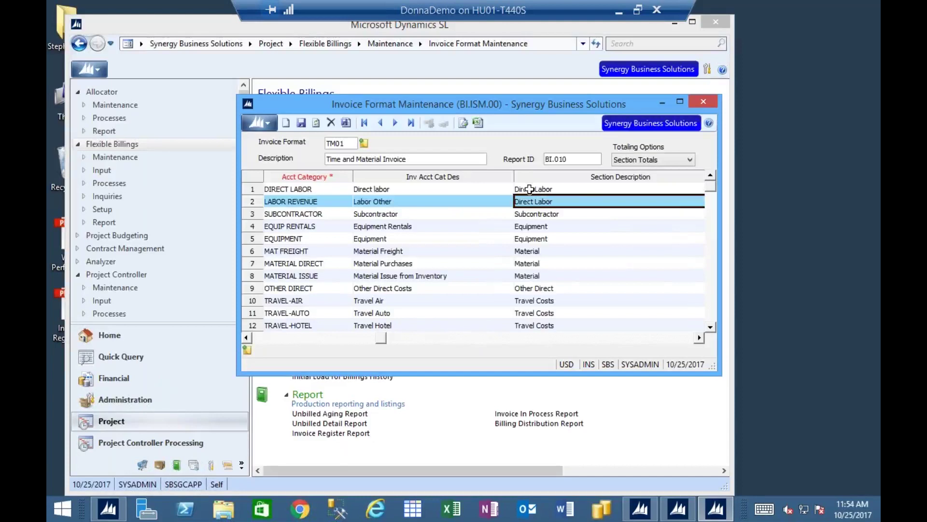
pyautogui.click(355, 203)
pyautogui.click(533, 204)
pyautogui.write('Labor Other')
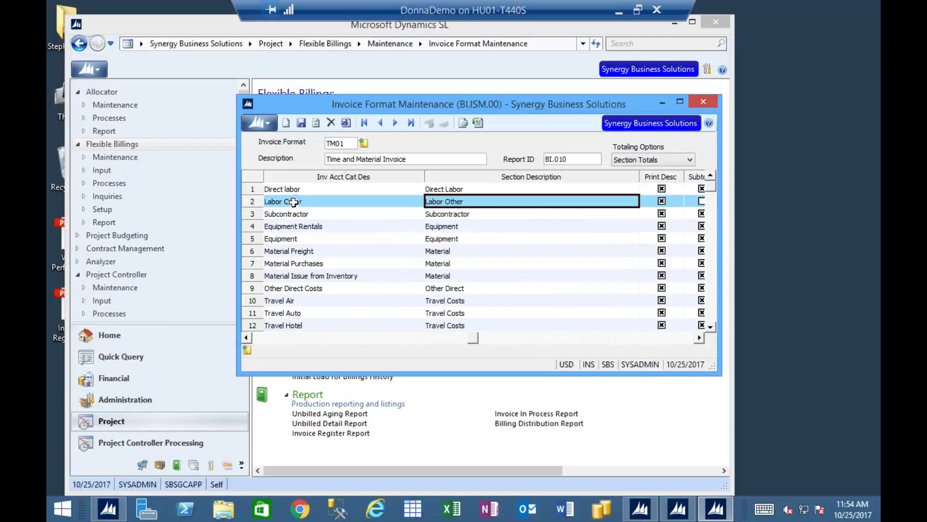
# Compare the section descriptions of the two labor rows and examine their Print Desc, Subtotal, Col Title and Recap settings
pyautogui.click(465, 190)
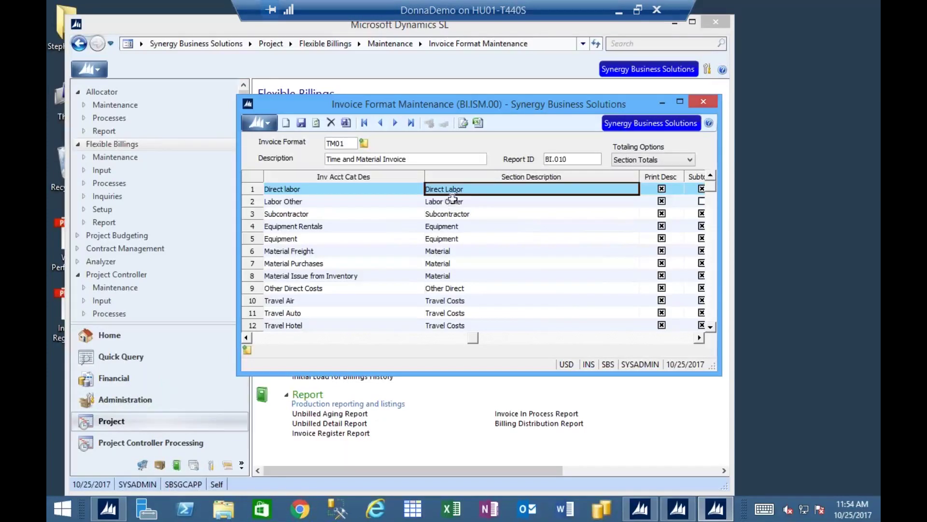
pyautogui.click(452, 201)
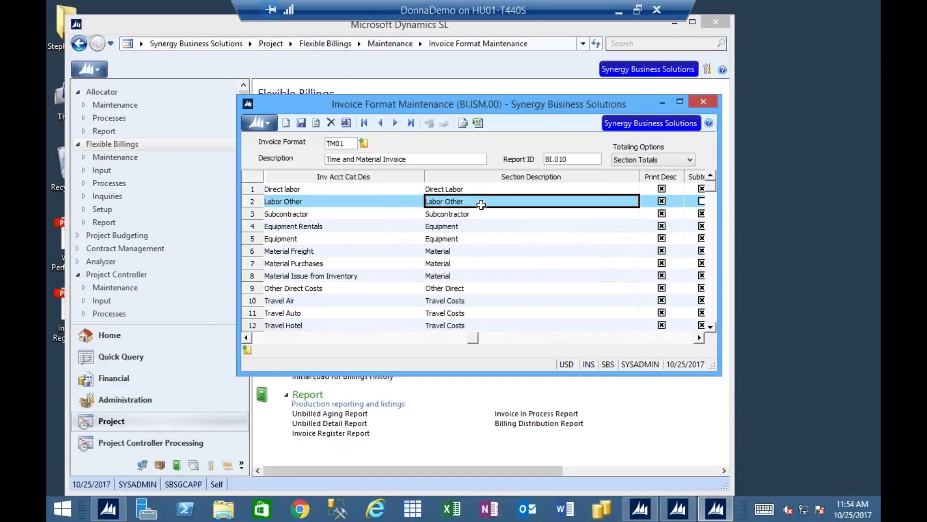
pyautogui.click(453, 191)
pyautogui.click(441, 202)
pyautogui.click(701, 338)
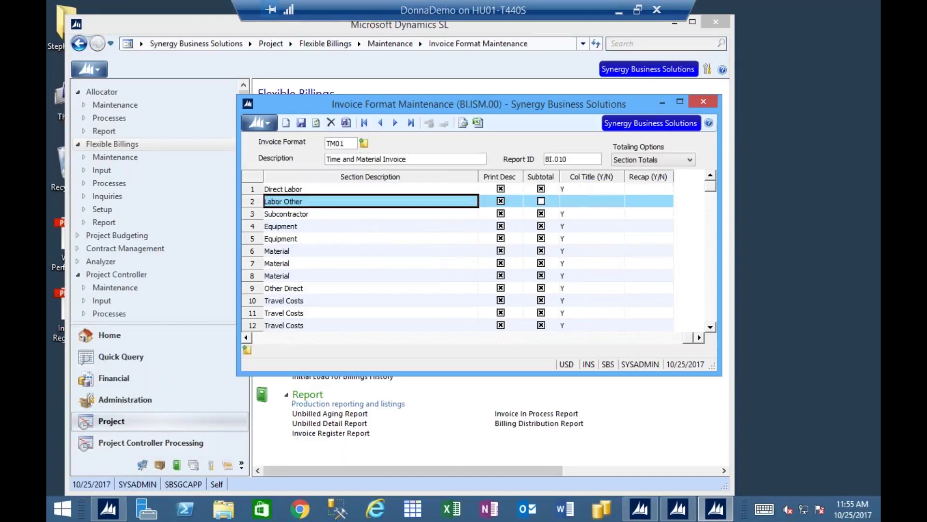
pyautogui.click(575, 187)
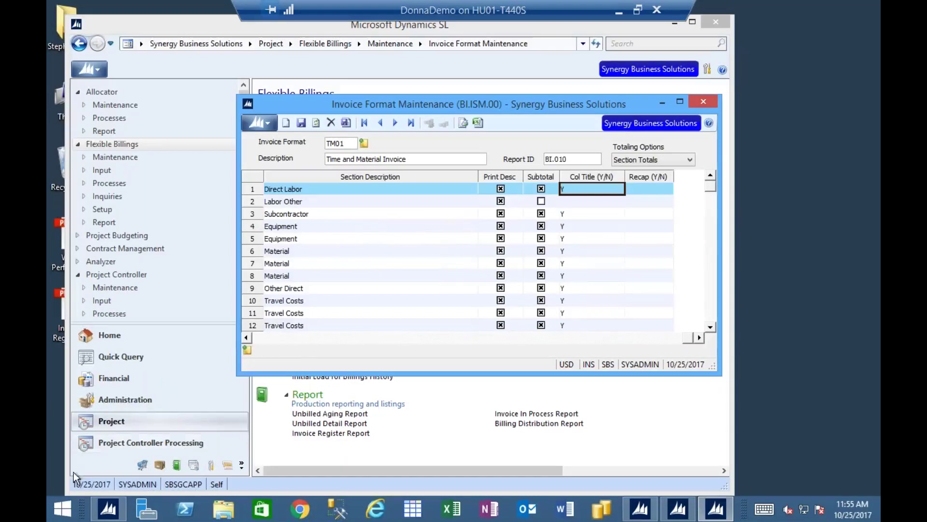
pyautogui.click(286, 339)
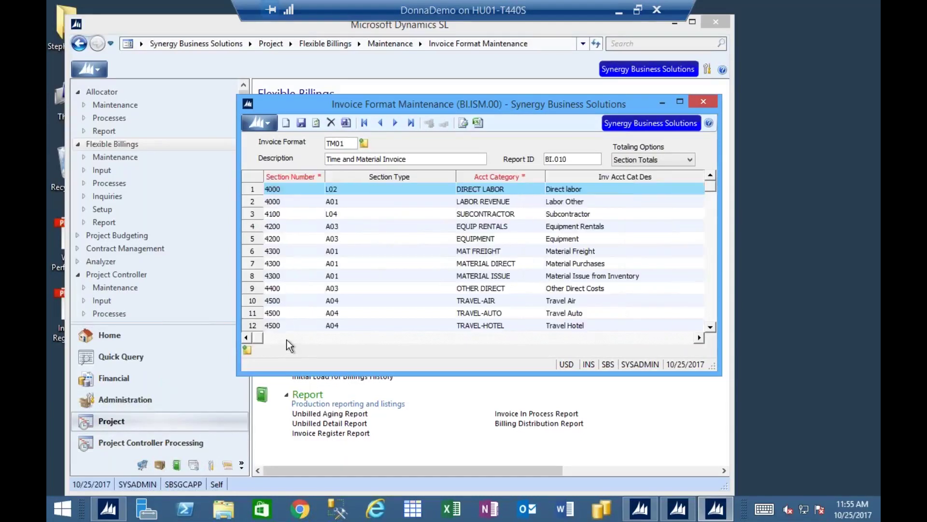
pyautogui.click(688, 338)
pyautogui.click(688, 338)
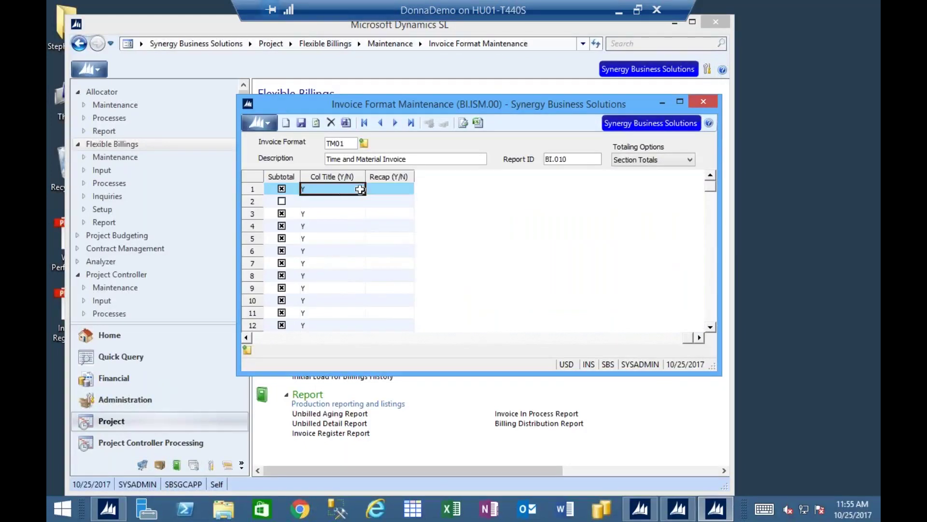
pyautogui.click(383, 188)
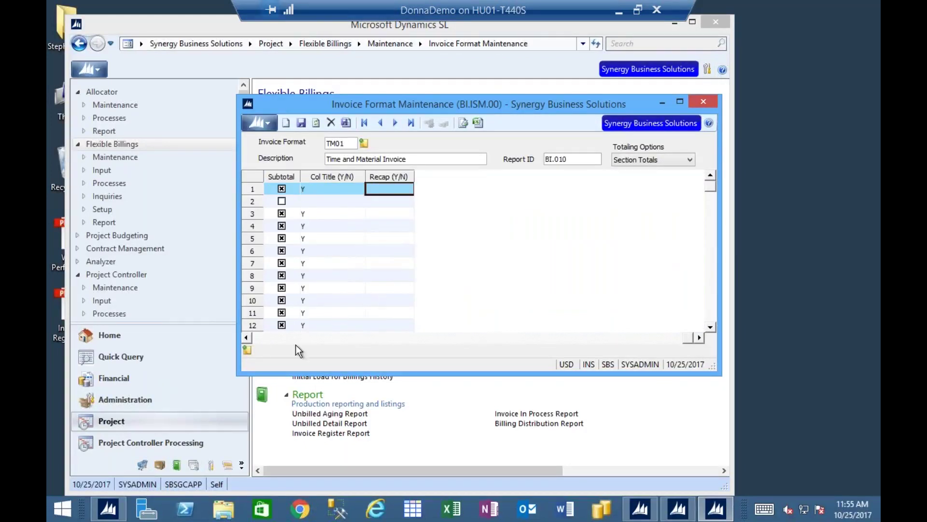
# Add a row after the DAYS row with section number 9000 and section type A01, Amount by Acct Category
pyautogui.click(259, 338)
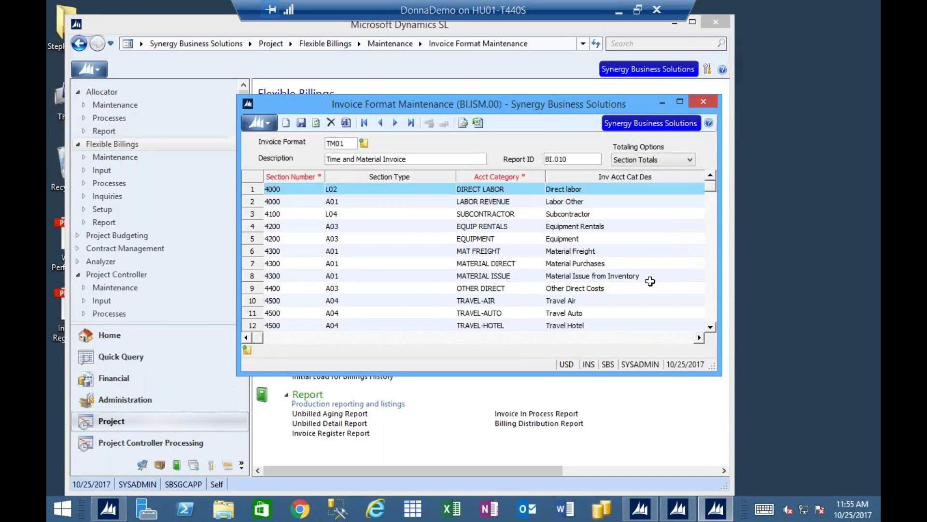
pyautogui.click(711, 317)
pyautogui.click(268, 300)
pyautogui.write('9000')
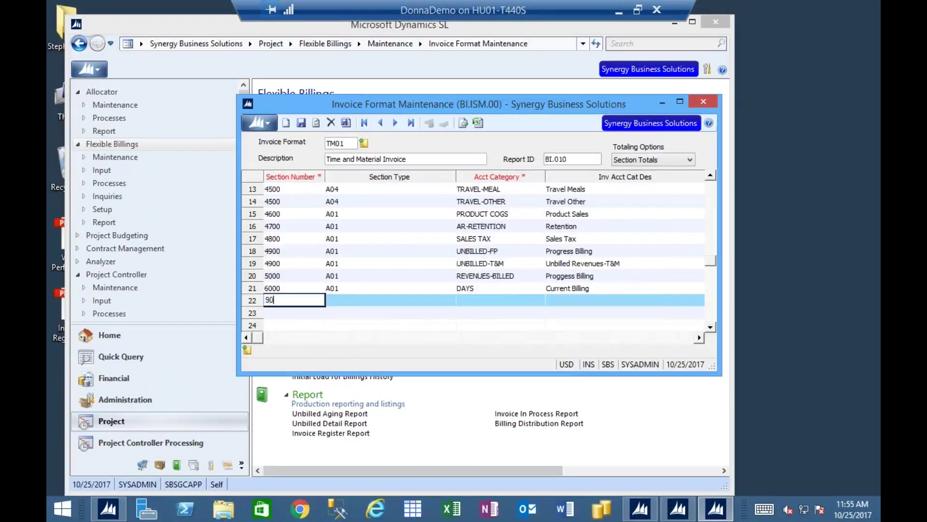
pyautogui.press('Tab')
pyautogui.press('F3')
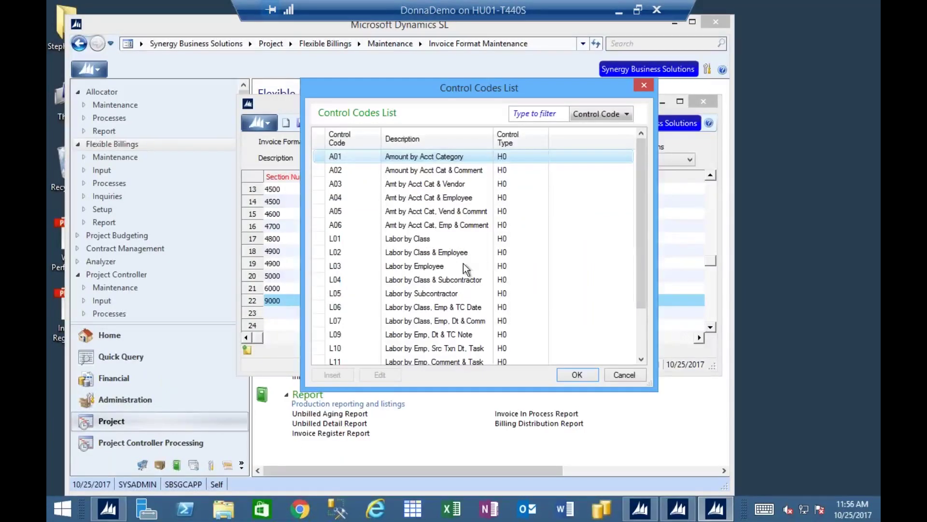
pyautogui.moveTo(637, 229); pyautogui.dragTo(631, 184)
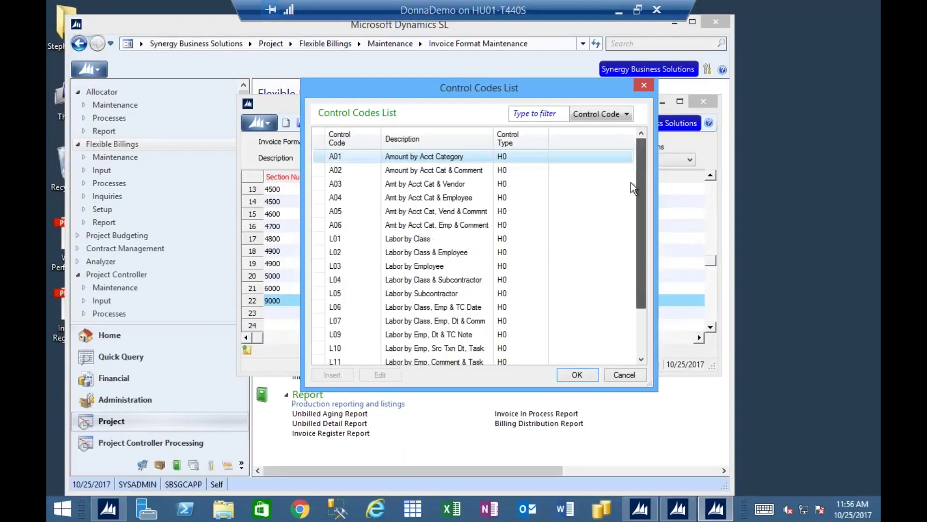
pyautogui.click(579, 378)
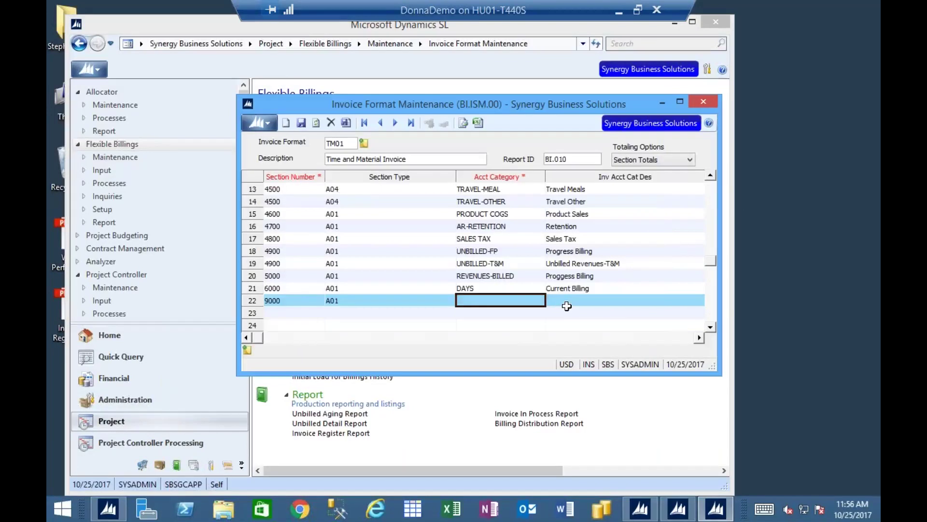
# Assign account category DIRECT LABOR to the section 9000 row and set its Recap to Y
pyautogui.write('DIRECT')
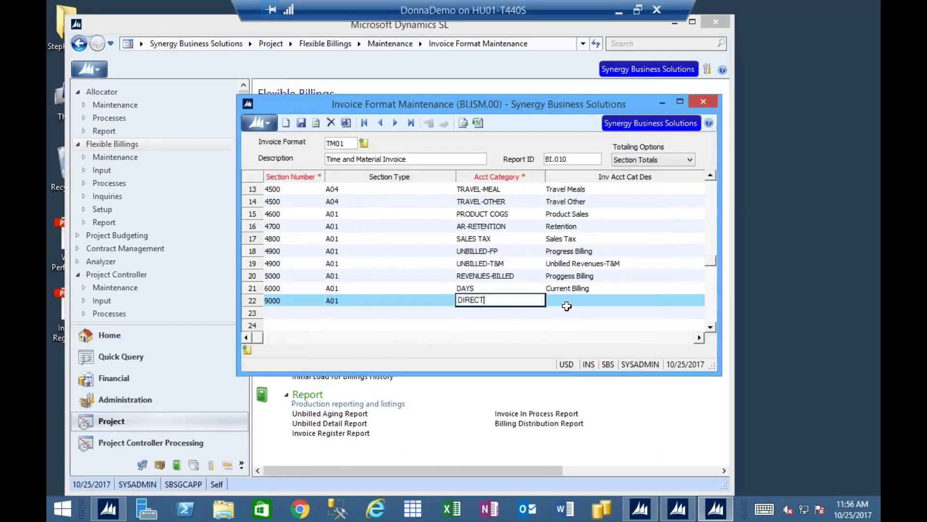
pyautogui.press('F3')
pyautogui.press('Return')
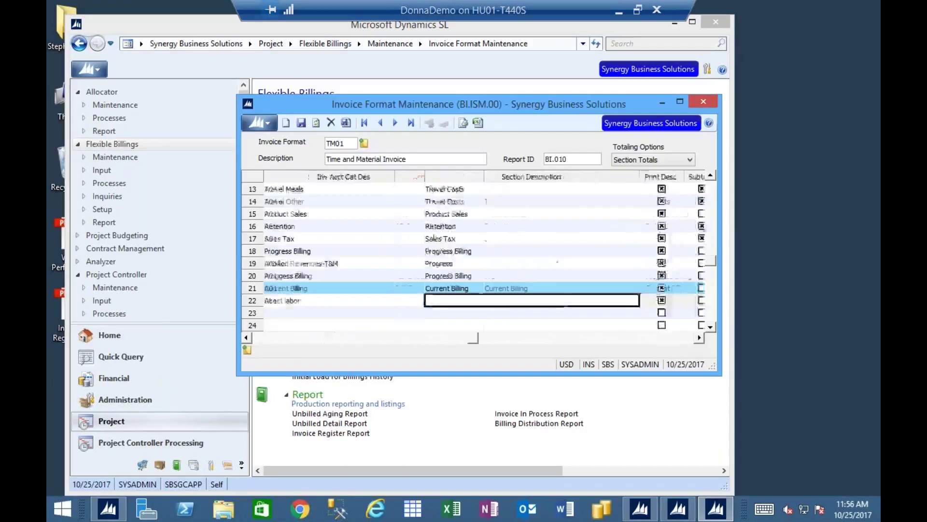
pyautogui.press('Tab')
pyautogui.press('Tab')
pyautogui.write('Y')
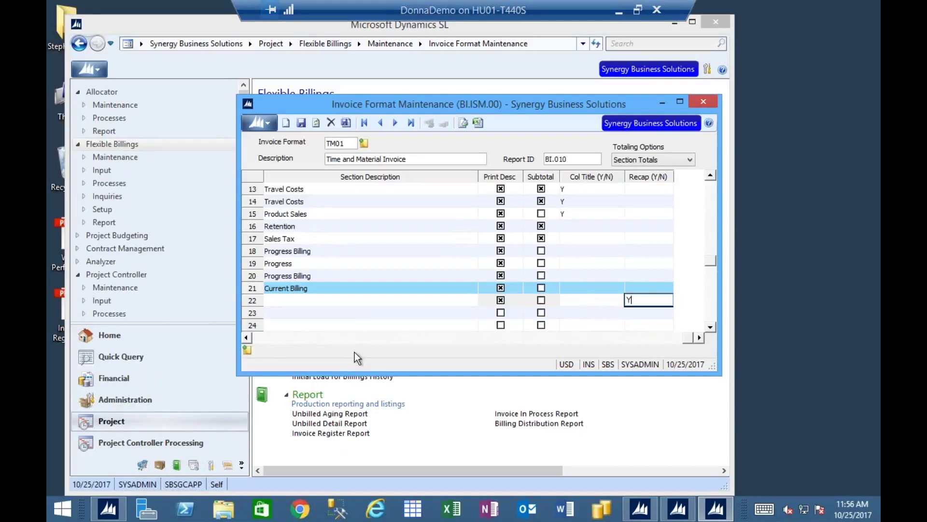
# Delete the section 9000 DIRECT LABOR row from the invoice format
pyautogui.click(271, 334)
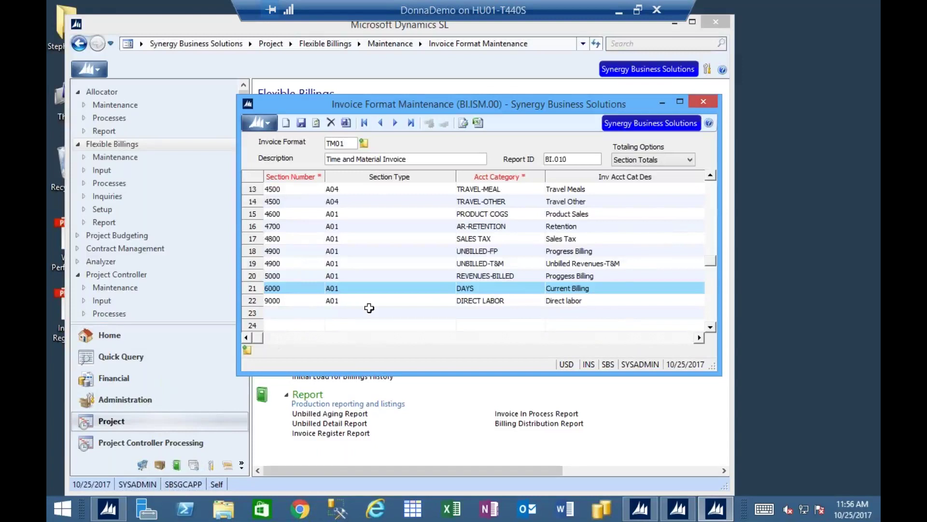
pyautogui.click(483, 303)
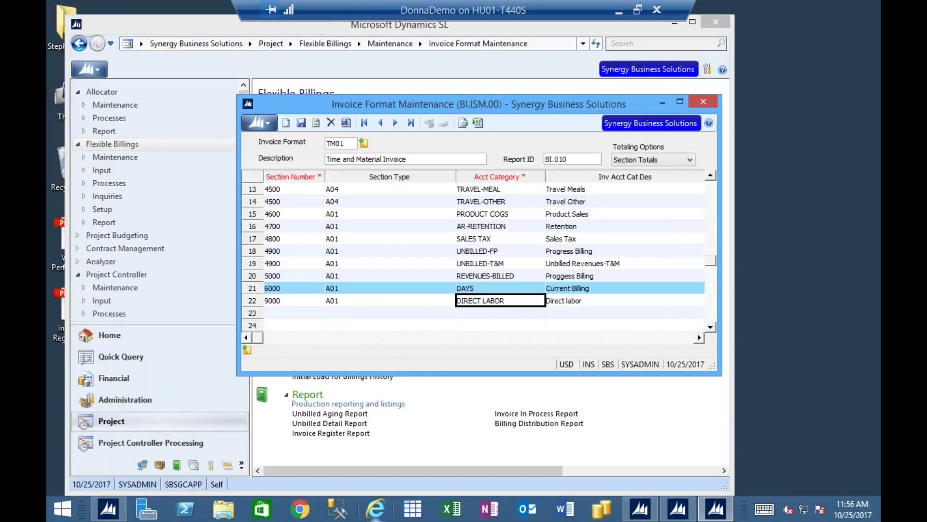
pyautogui.hotkey('ctrl', 'Delete')
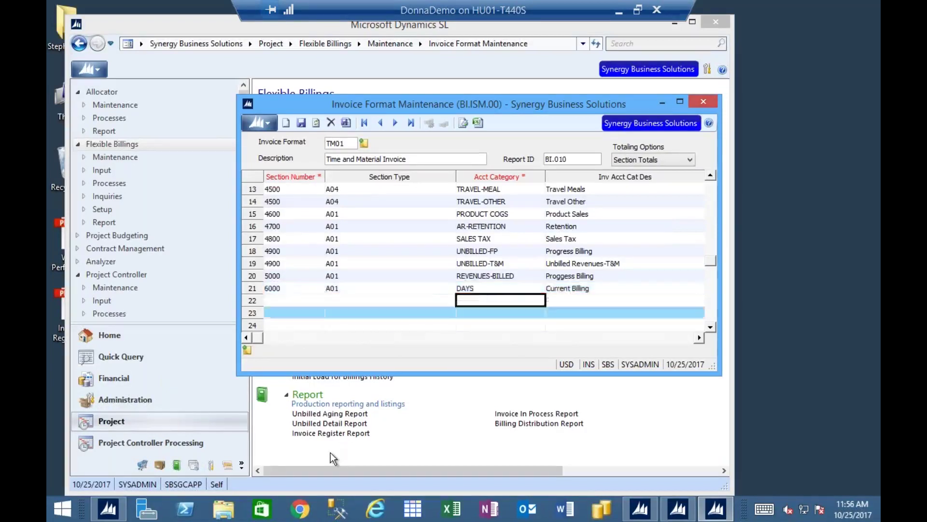